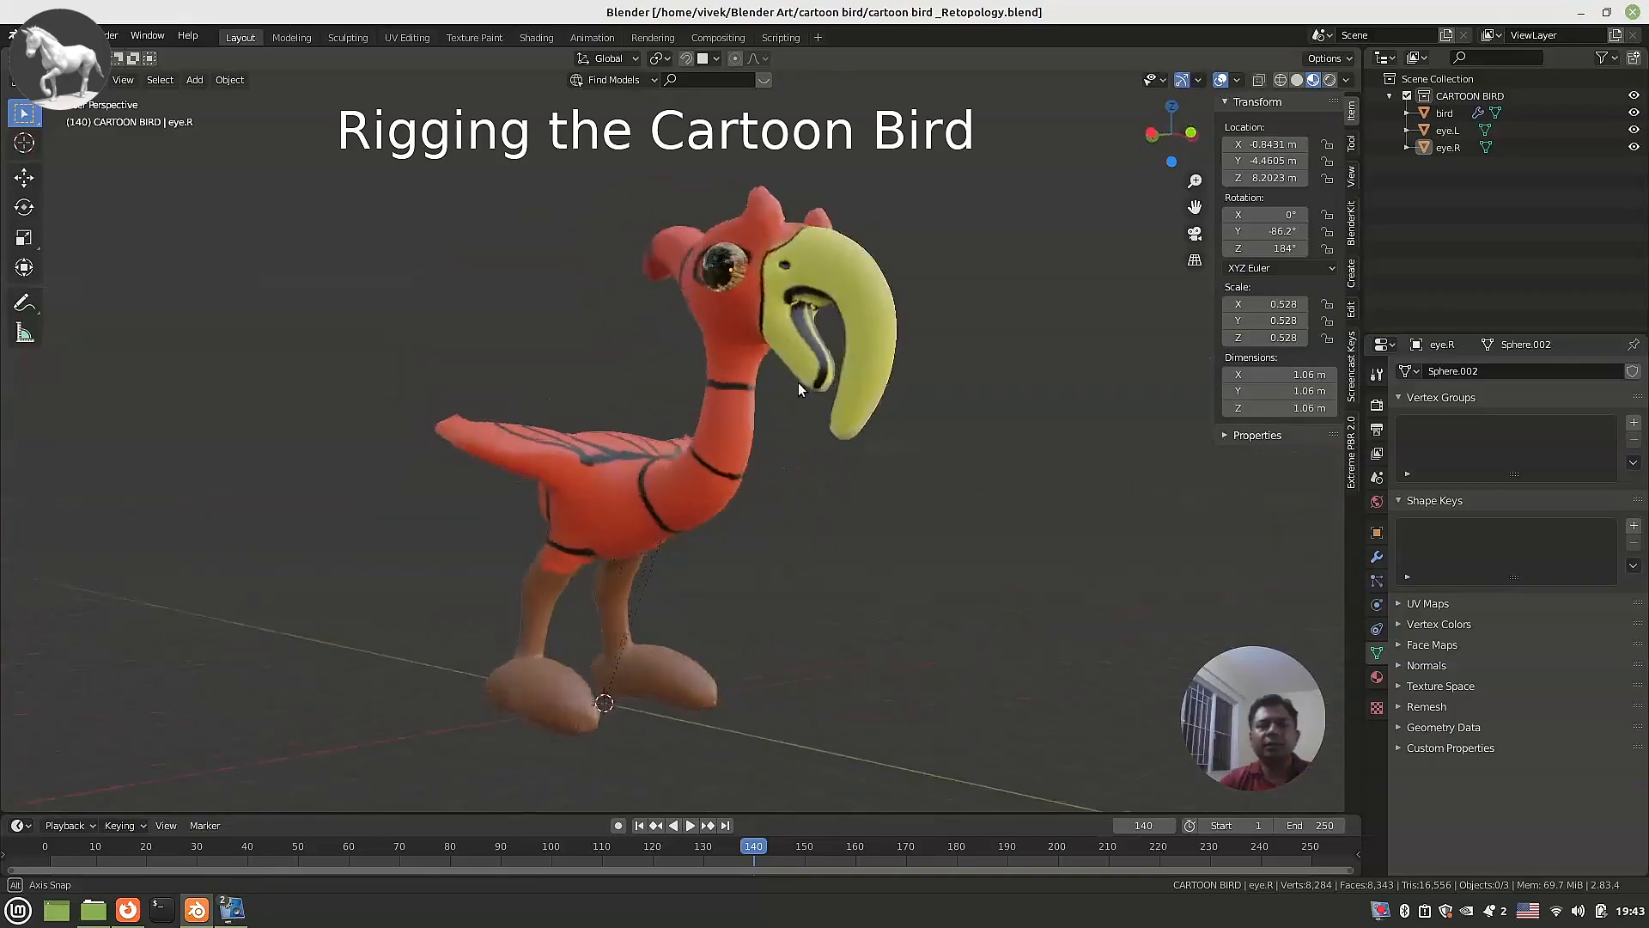
Show the bird from the right side in orthographic view, select its body mesh and display the viewport in solid shading.
scroll(838, 405, "up", 4)
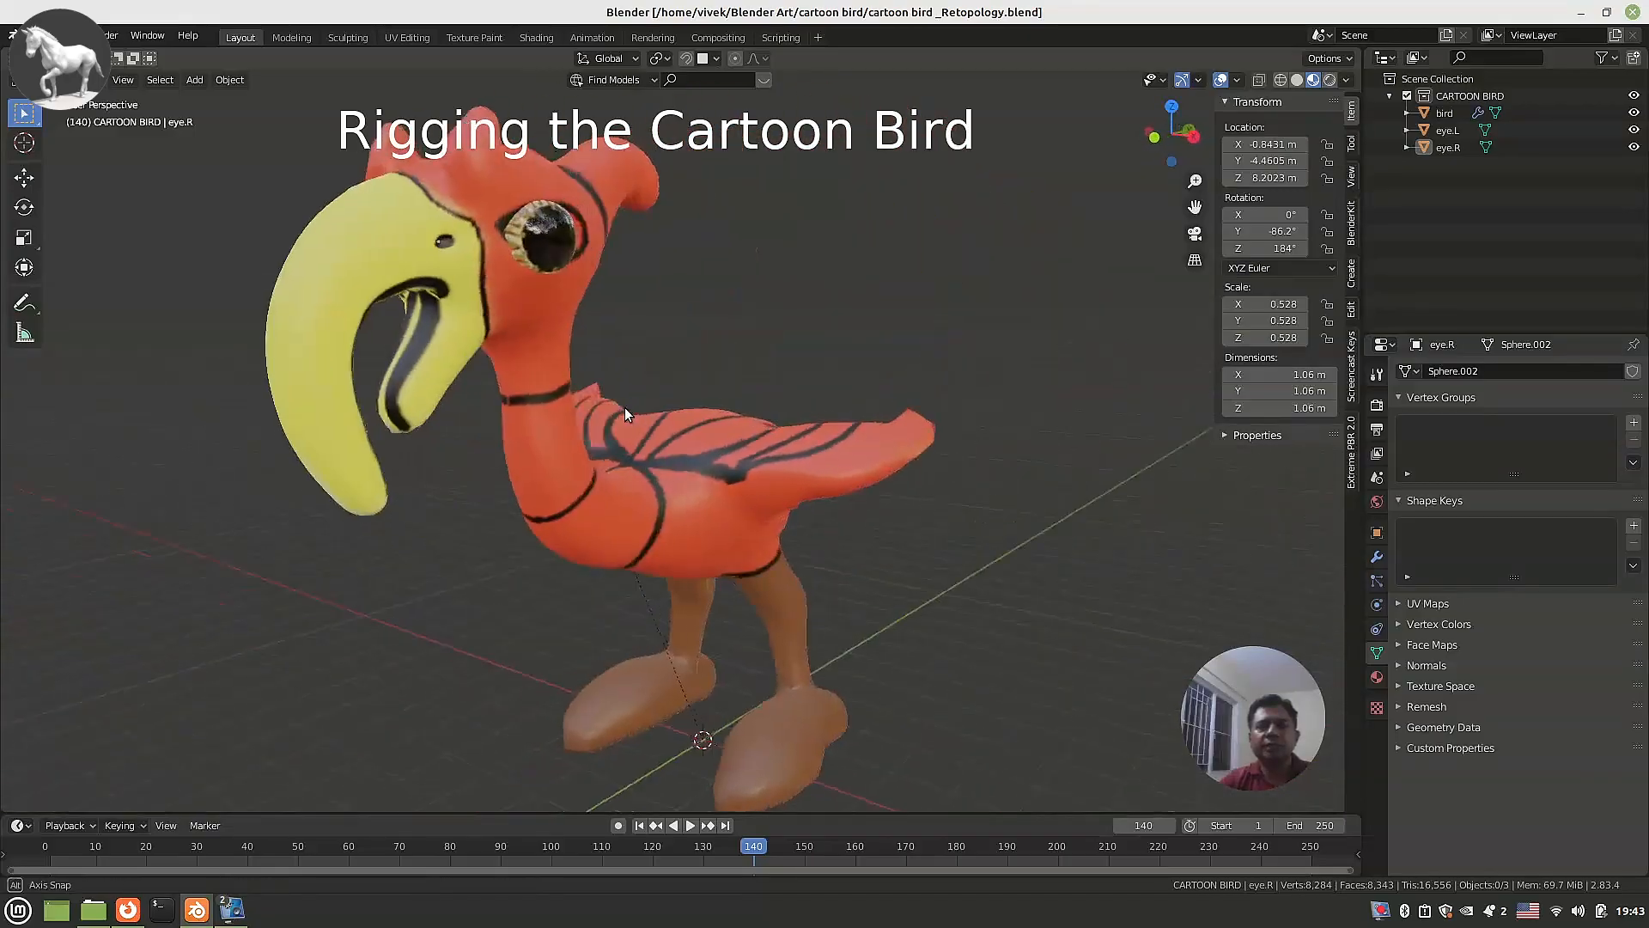
scroll(592, 371, "down", 4)
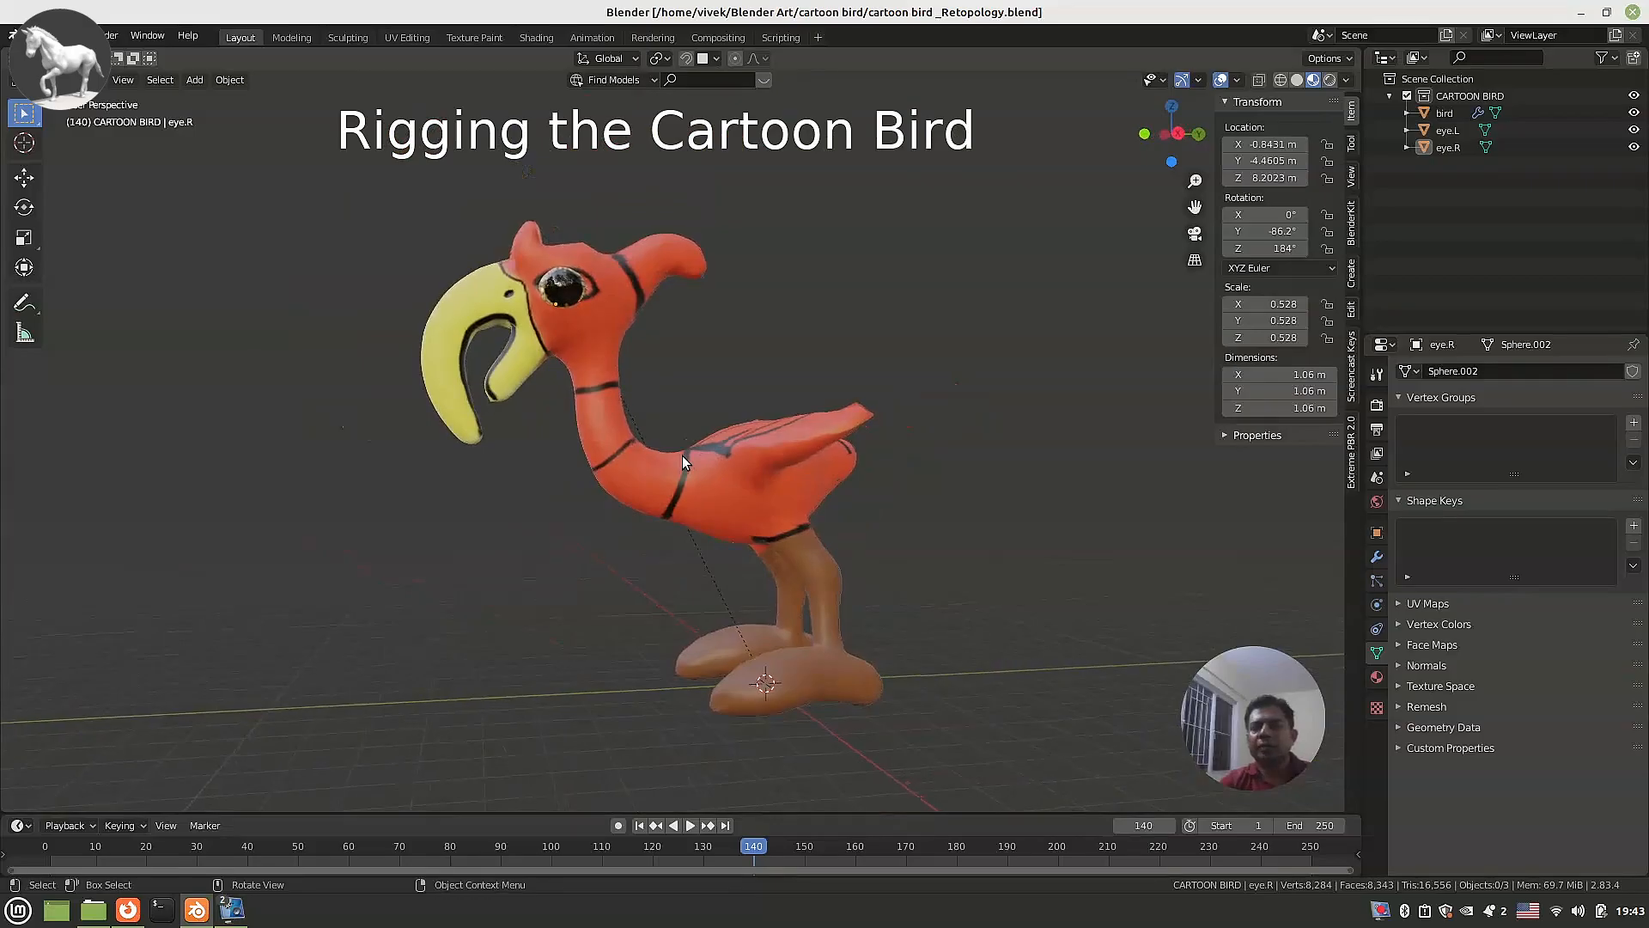
key("KP_3")
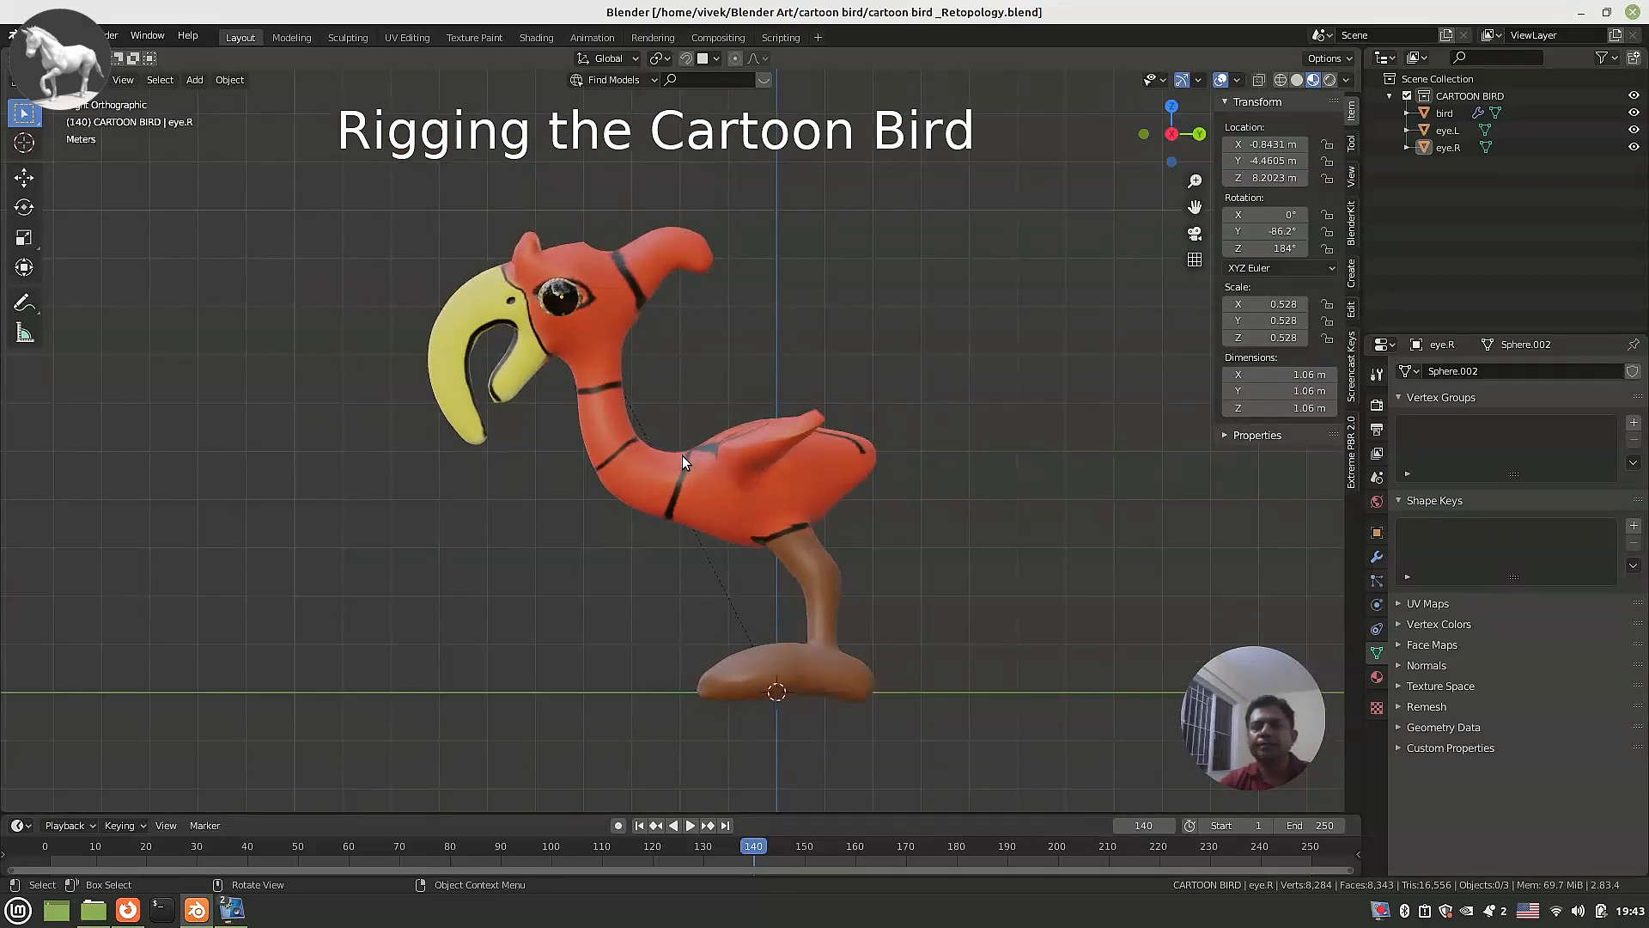
scroll(728, 477, "up", 2)
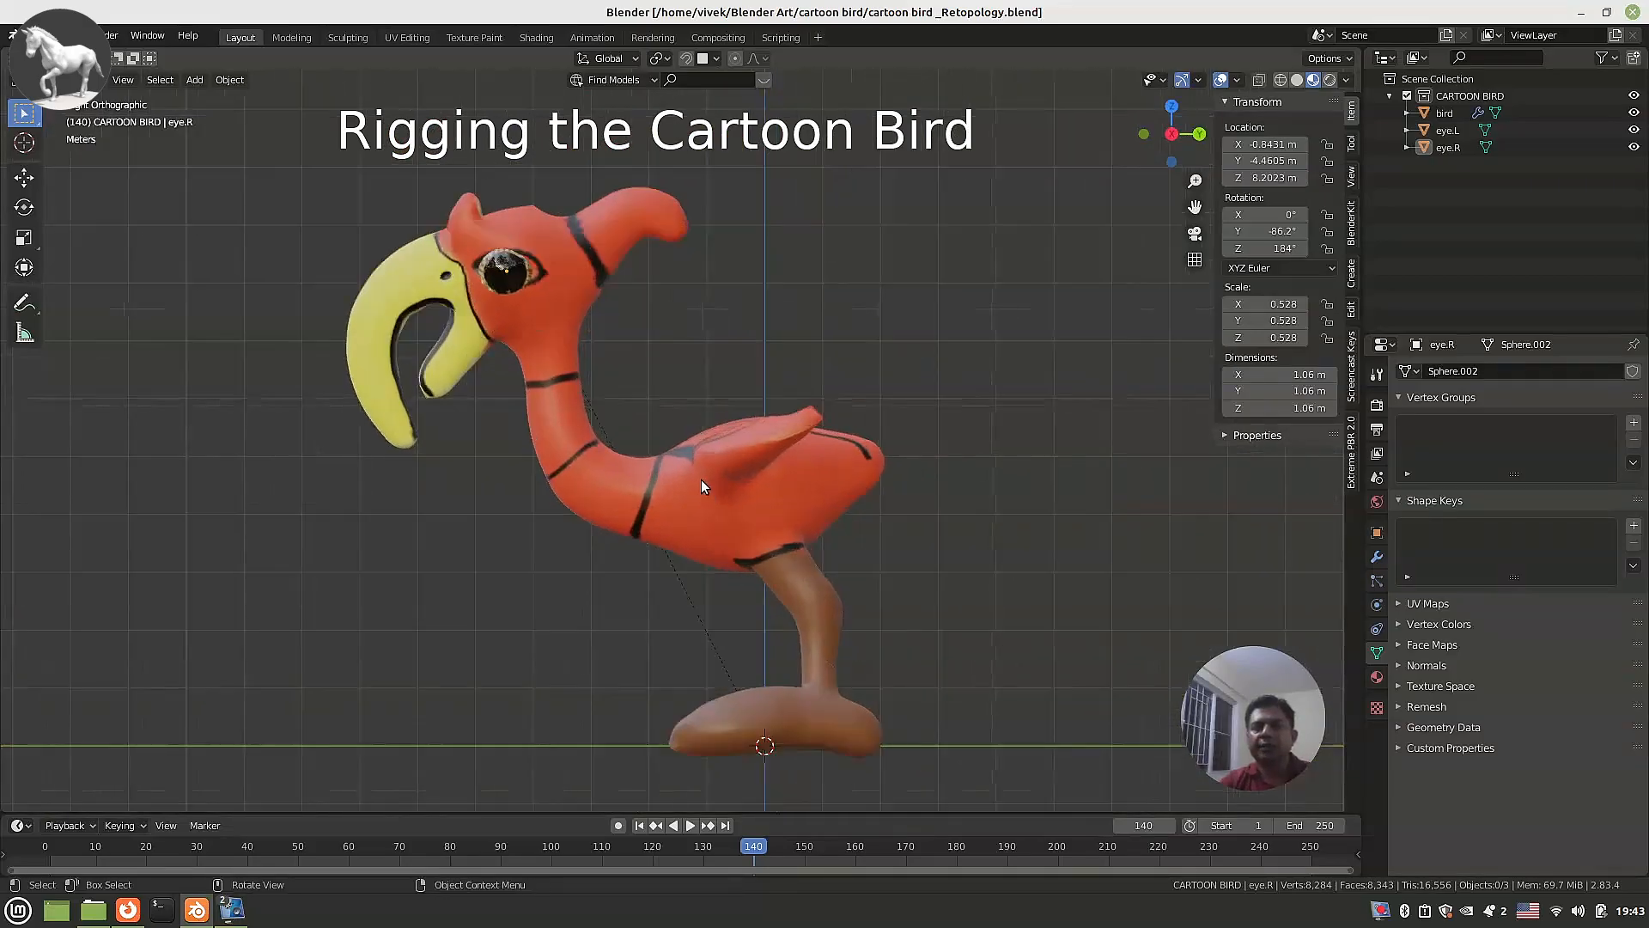
left_click(660, 486)
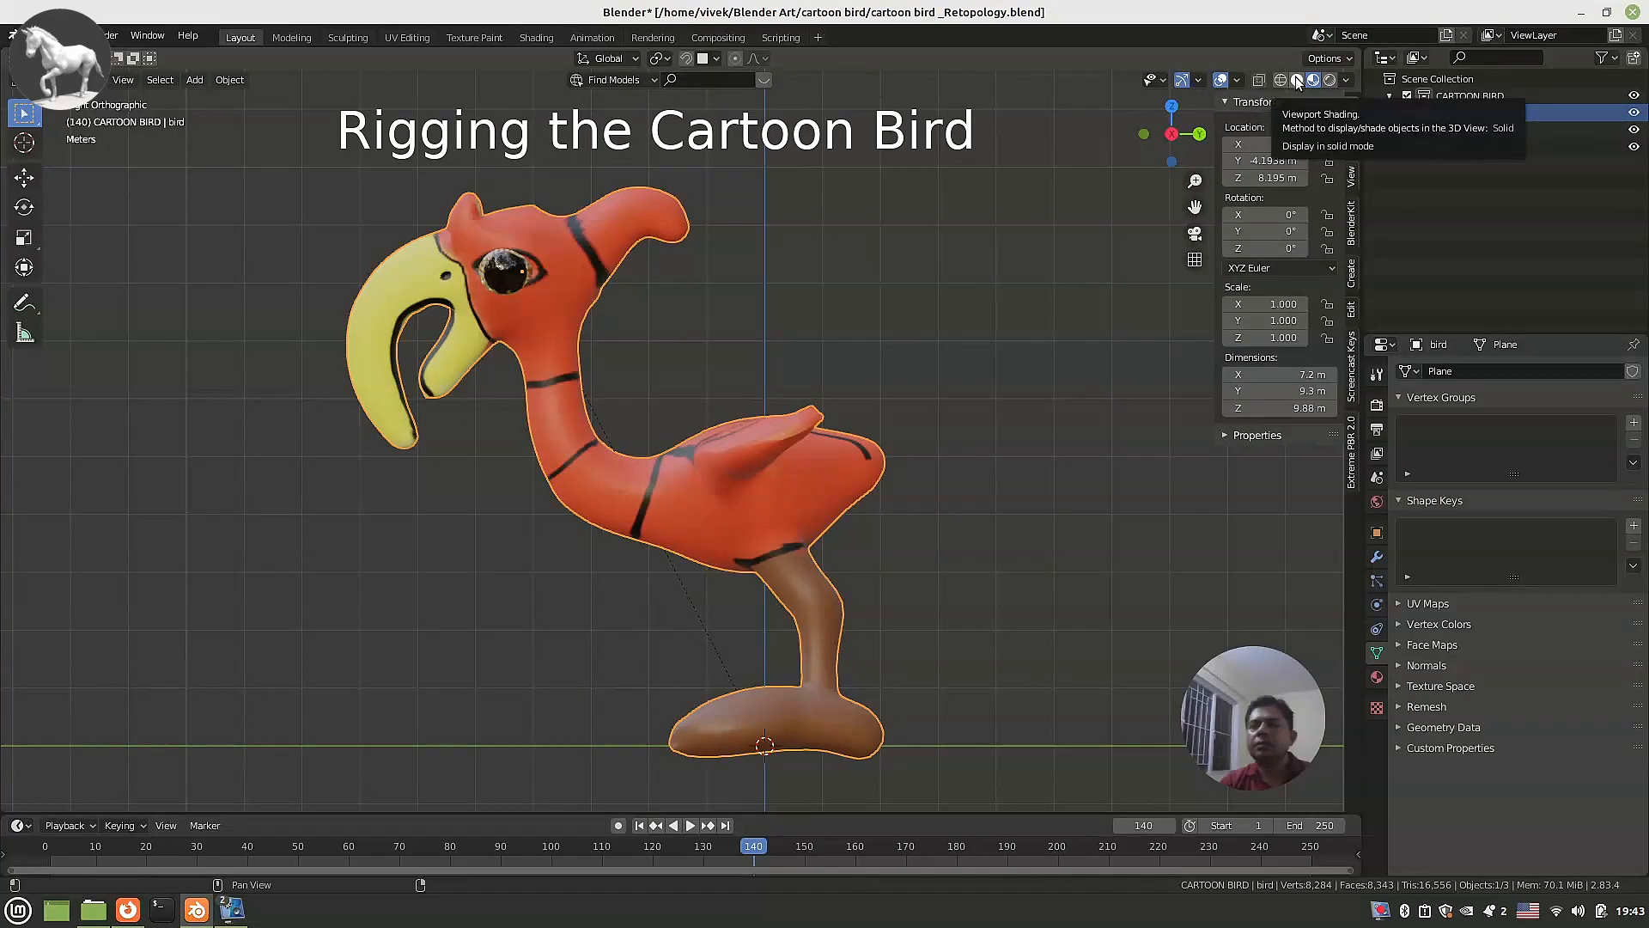
left_click(1296, 80)
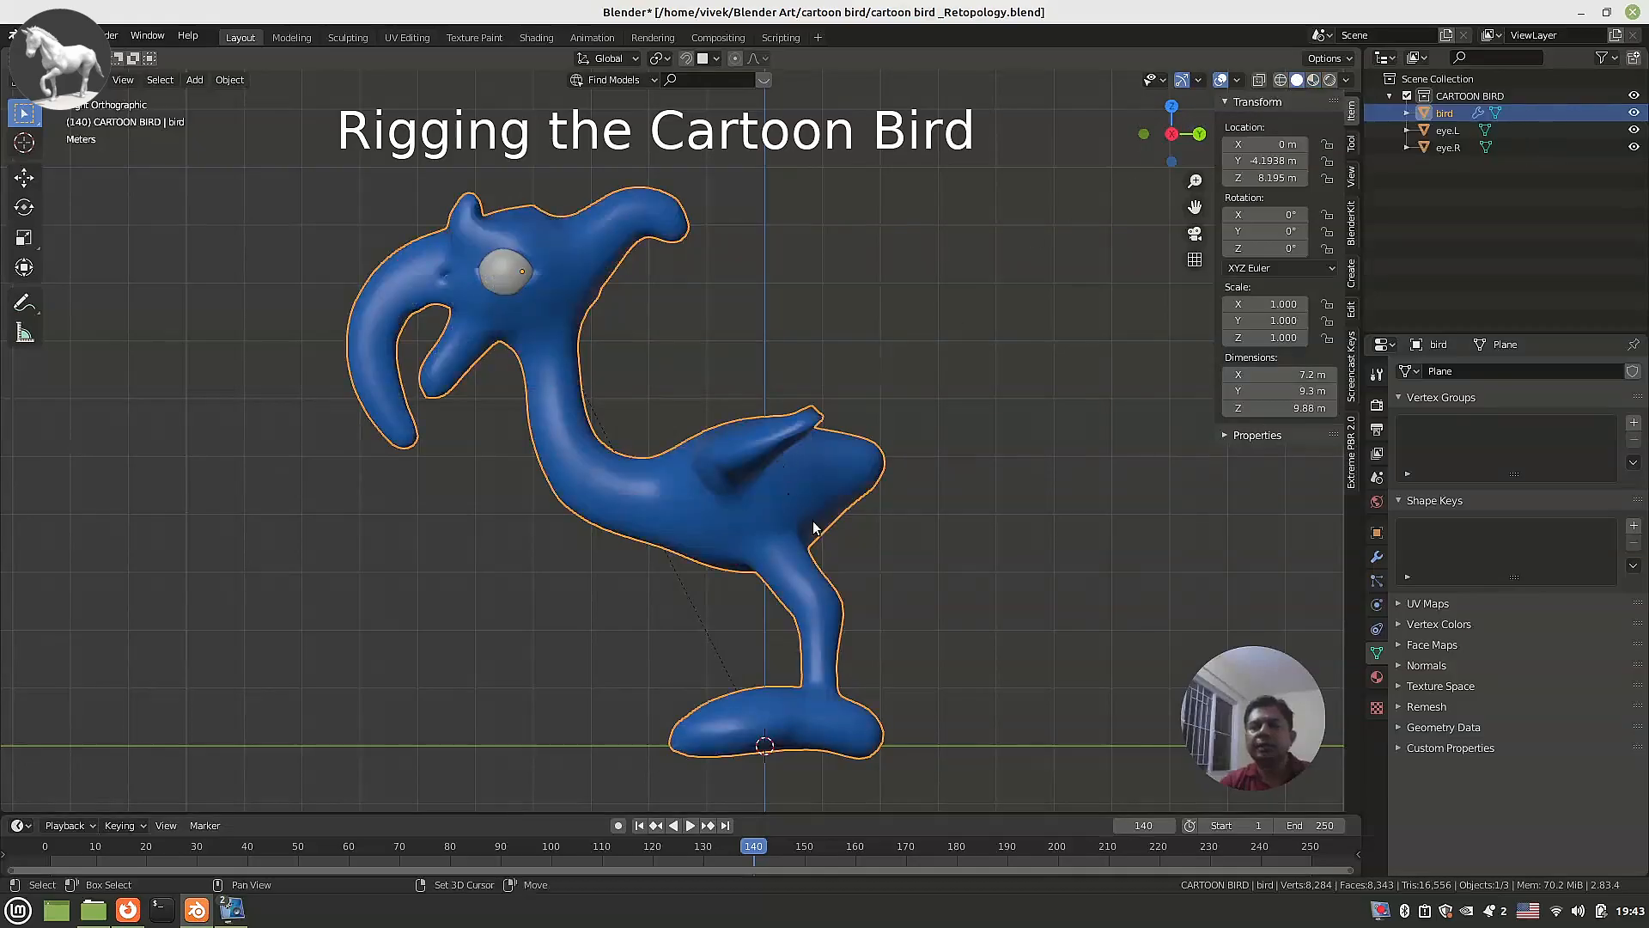
Add a single-bone armature and move it straight down along Z to about -2.29 m, below the bird's feet.
middle_click_drag(817, 523, 817, 514, "shift")
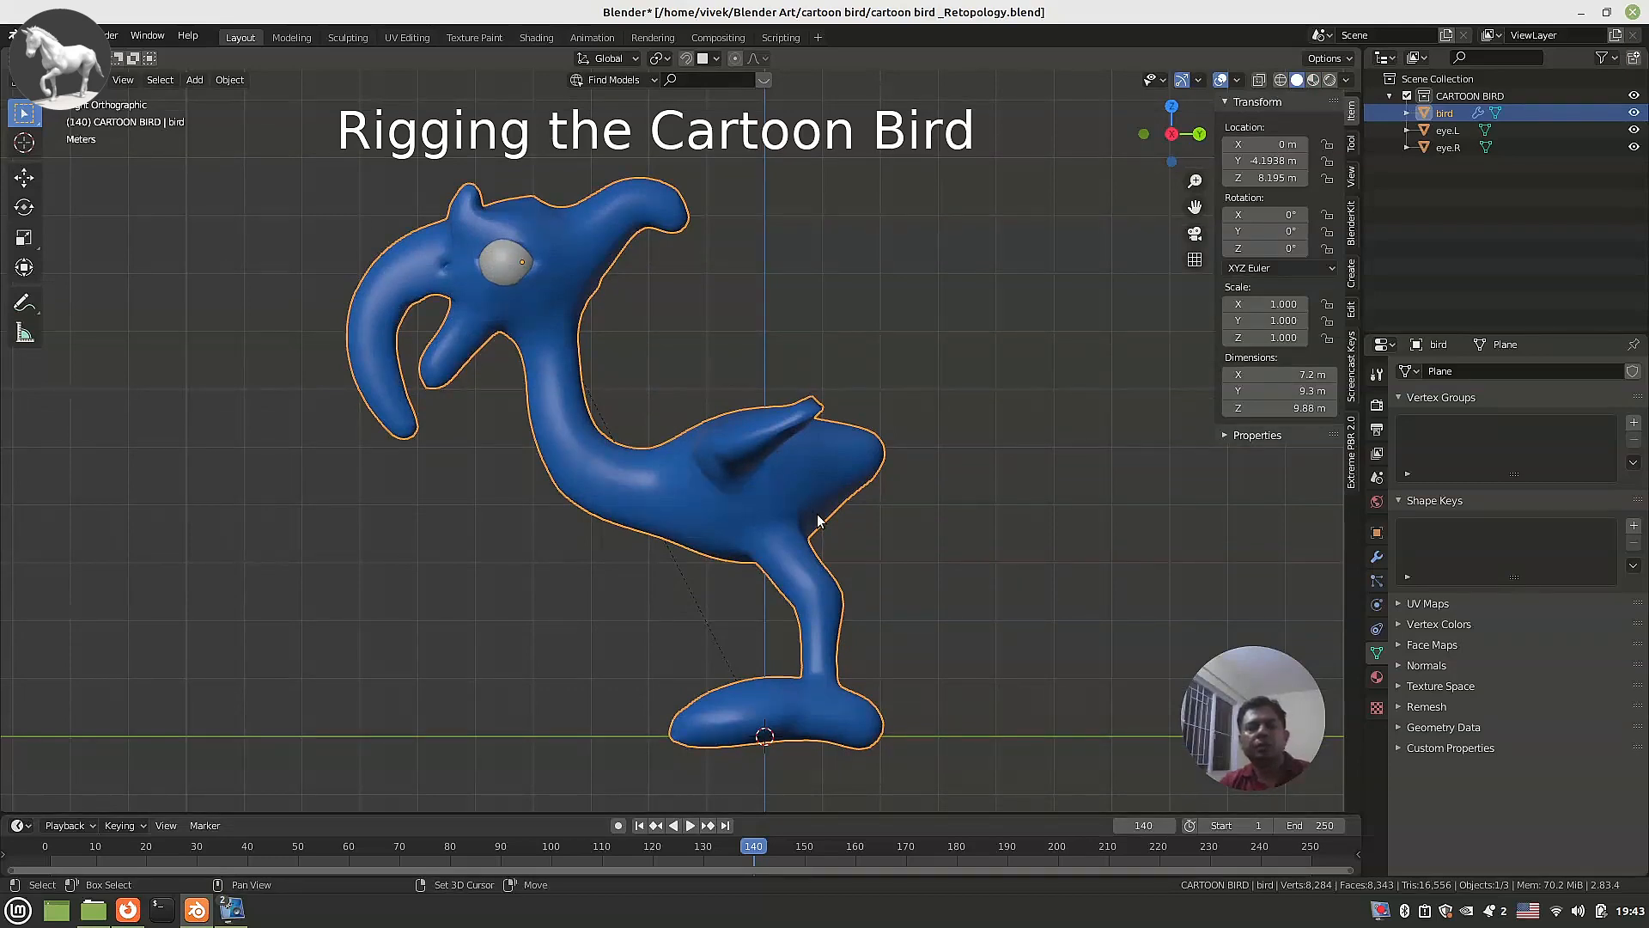
key("shift+a")
mouse_move(813, 522)
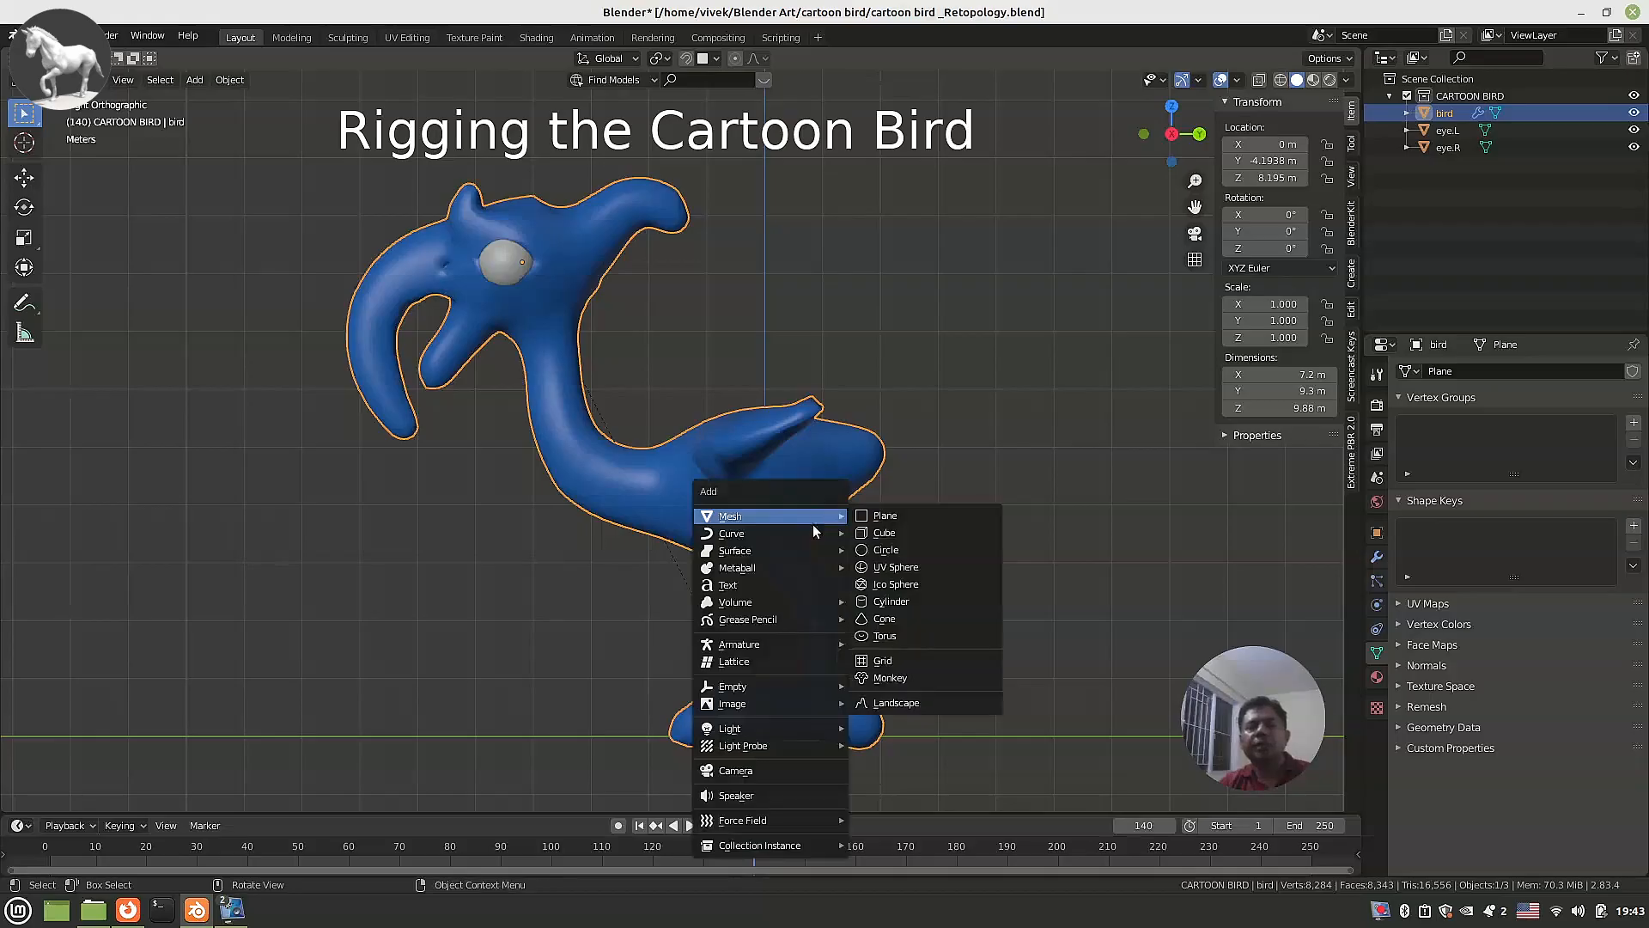
mouse_move(816, 643)
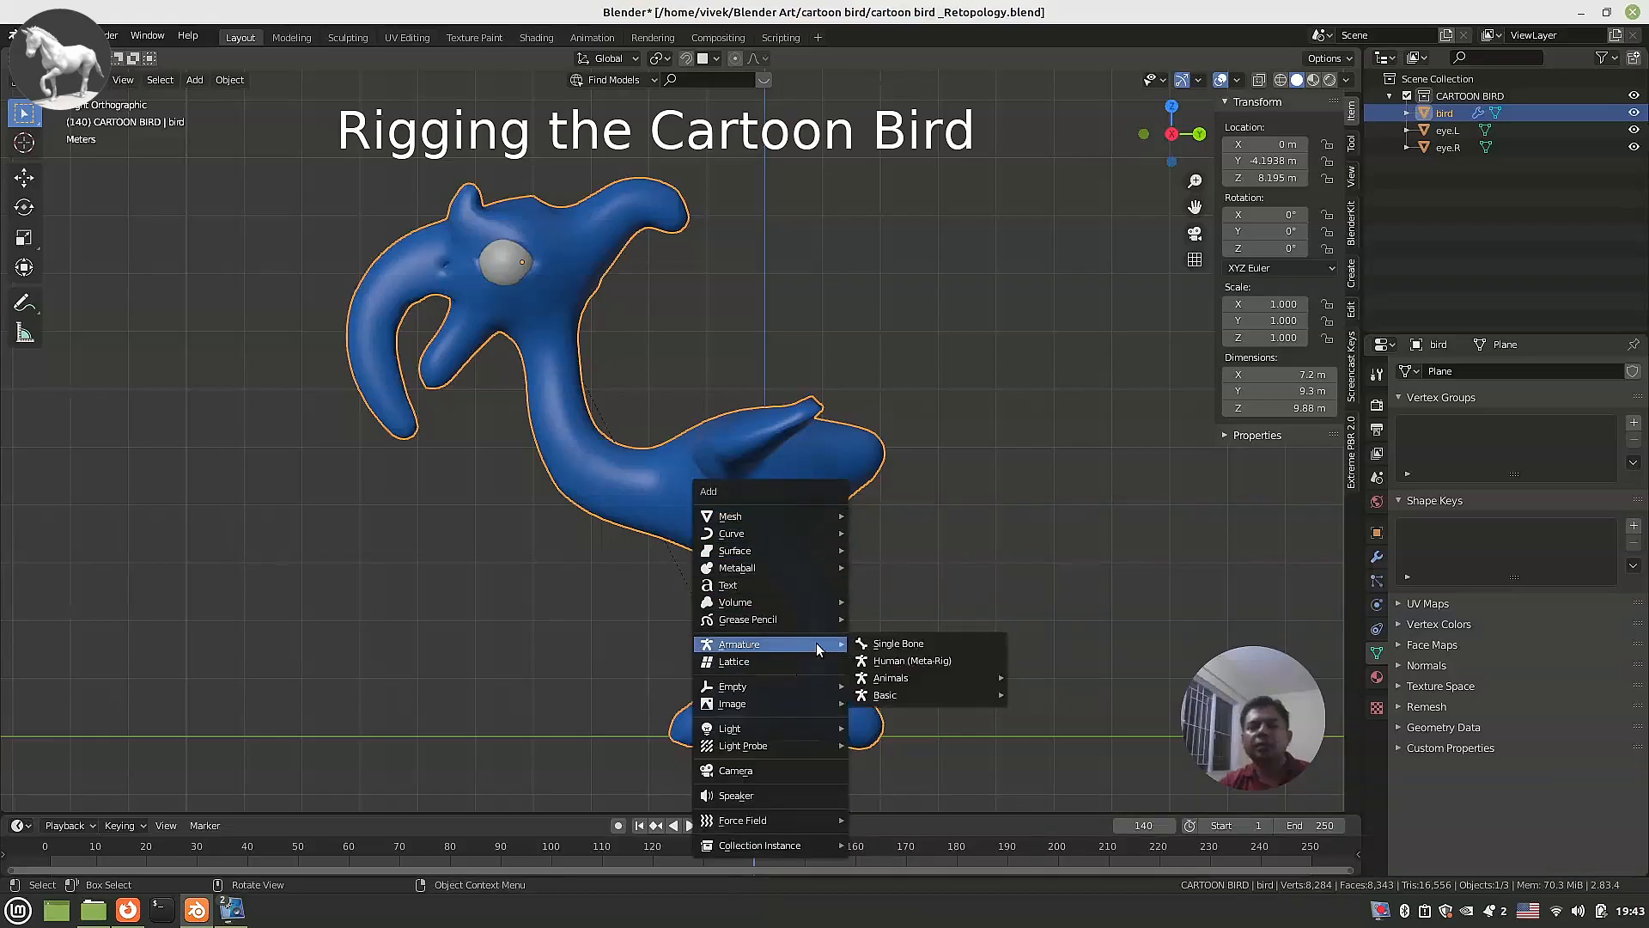
left_click(911, 639)
scroll(910, 639, "down", 1)
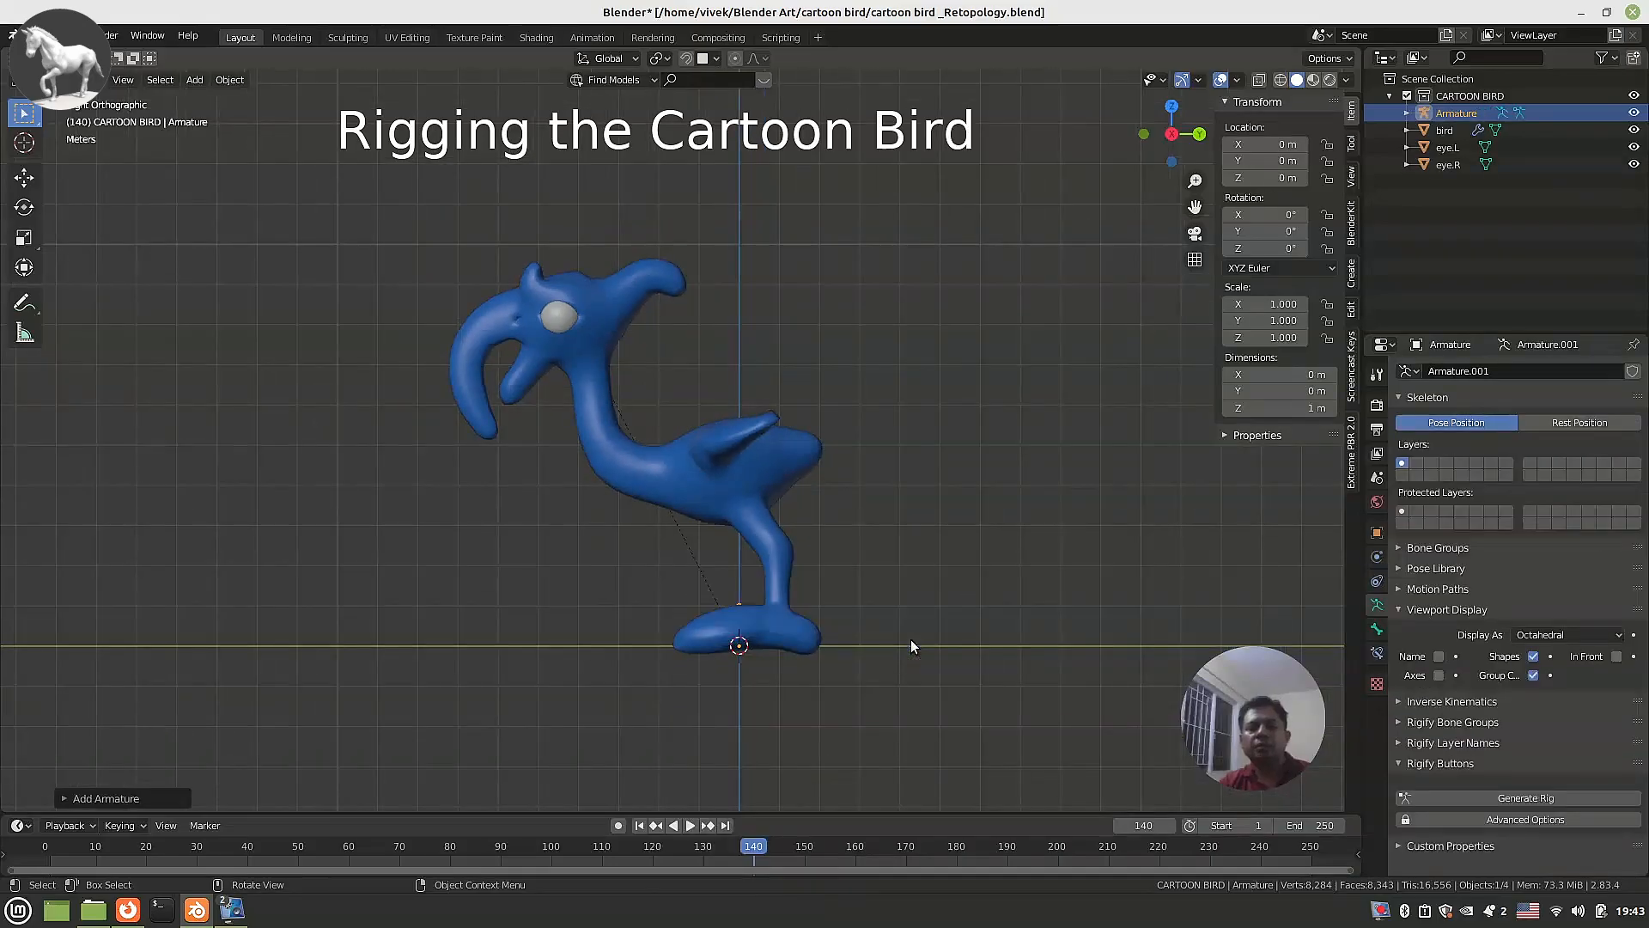
key("g")
key("z")
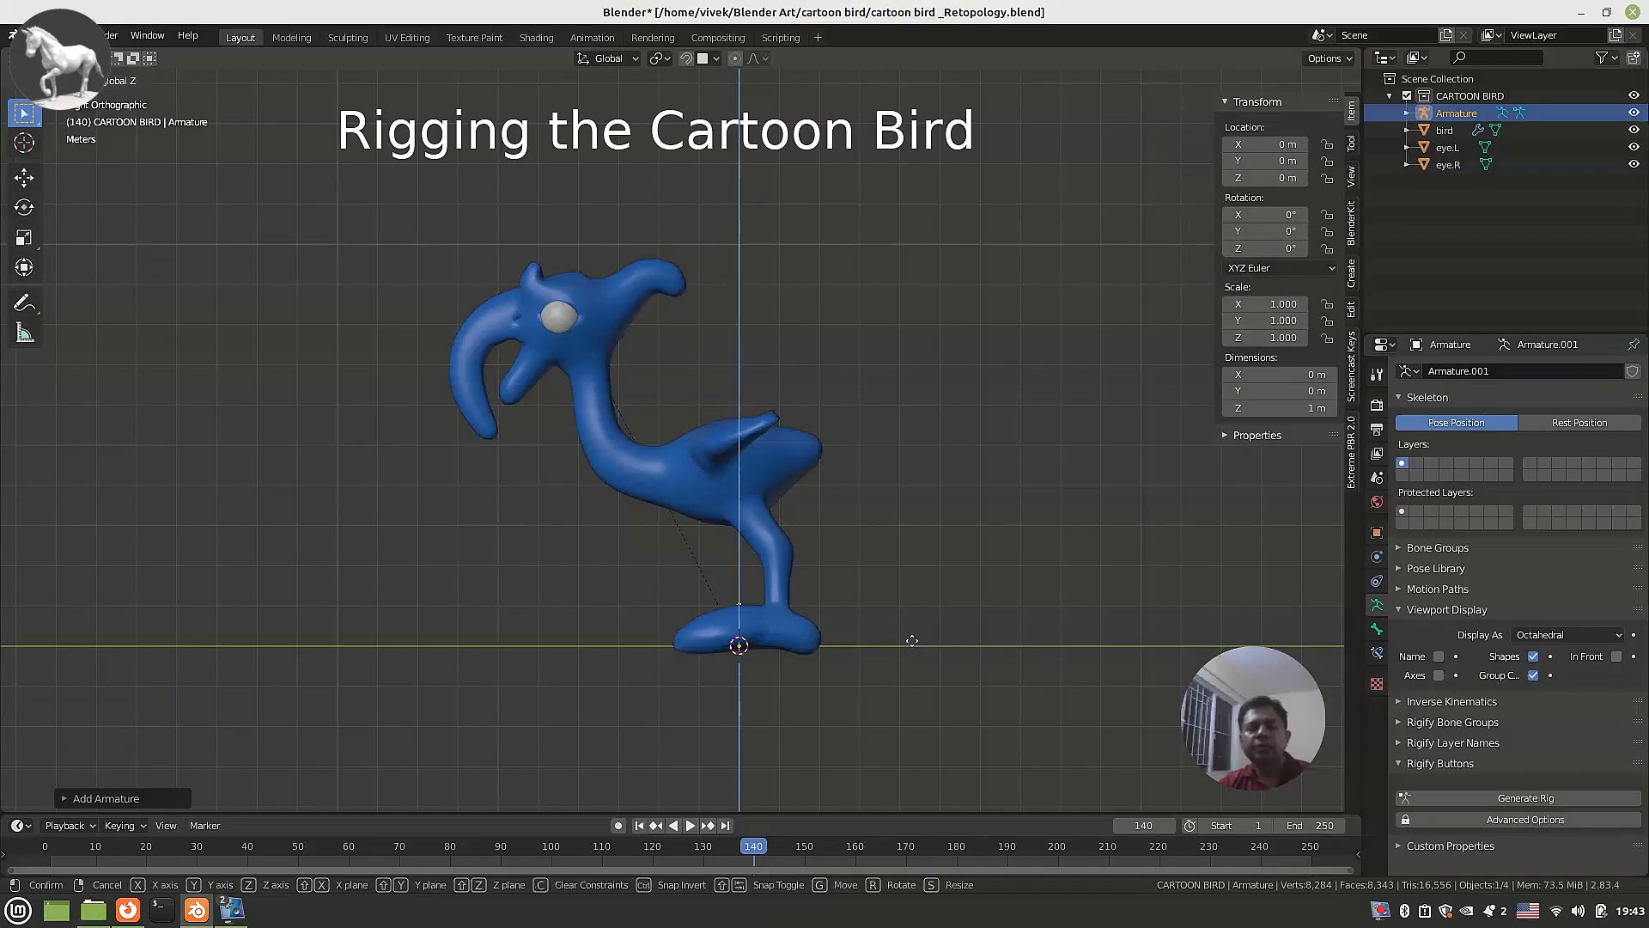
left_click(905, 733)
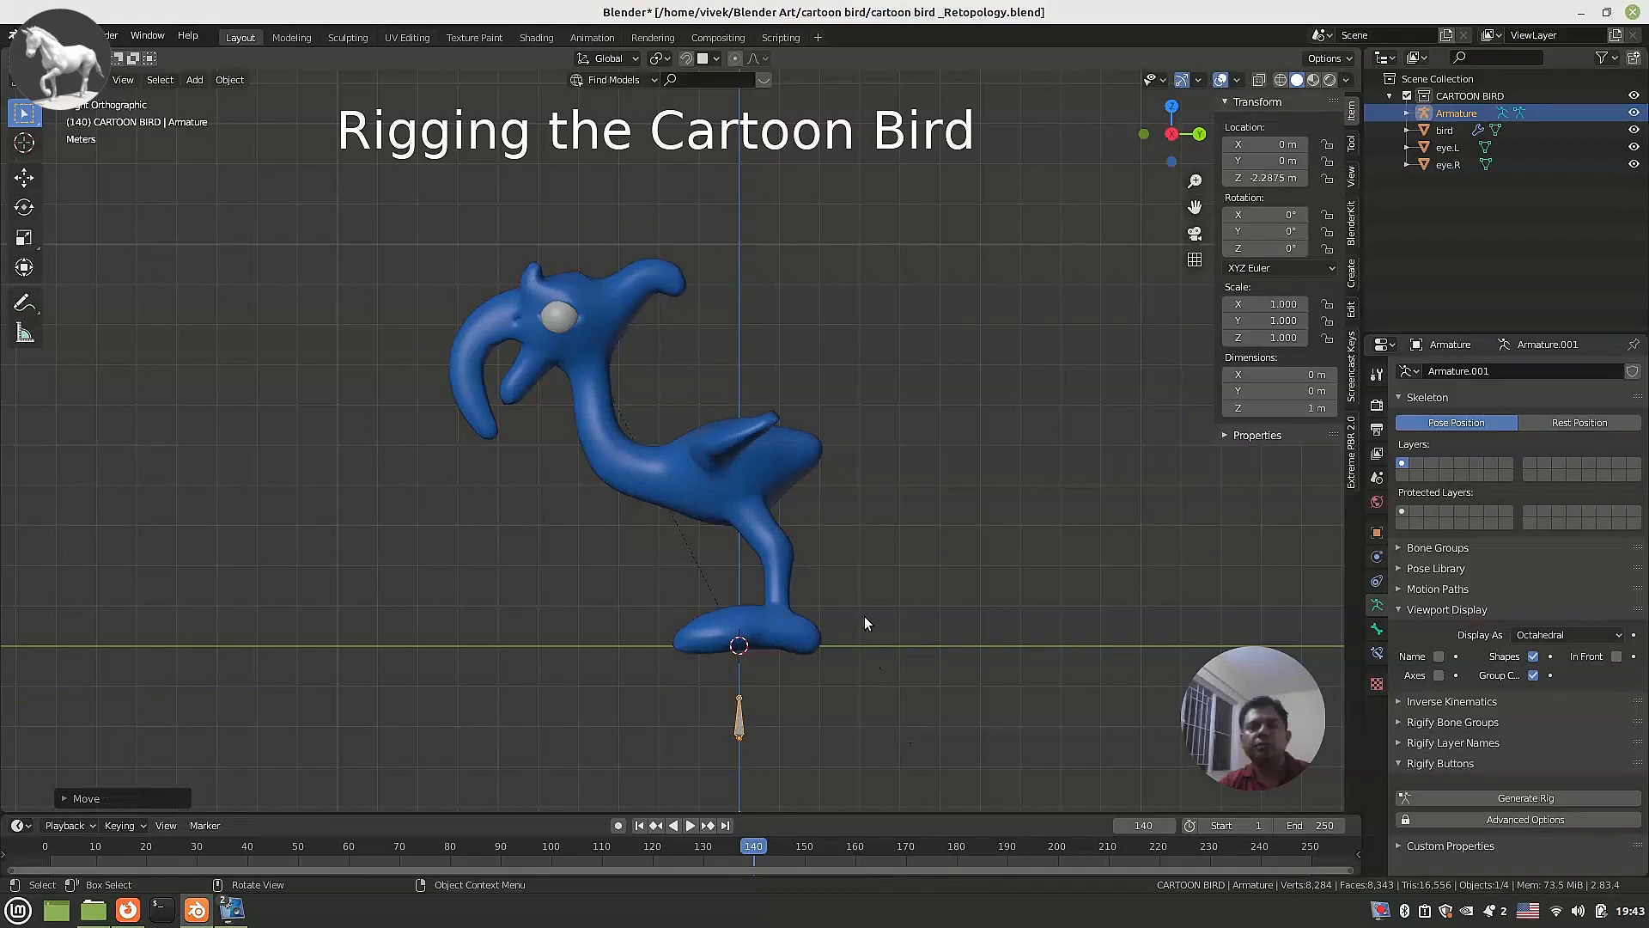
Enter Edit Mode on the armature and add the spines.basic_spine Rigify sample.
key("Tab")
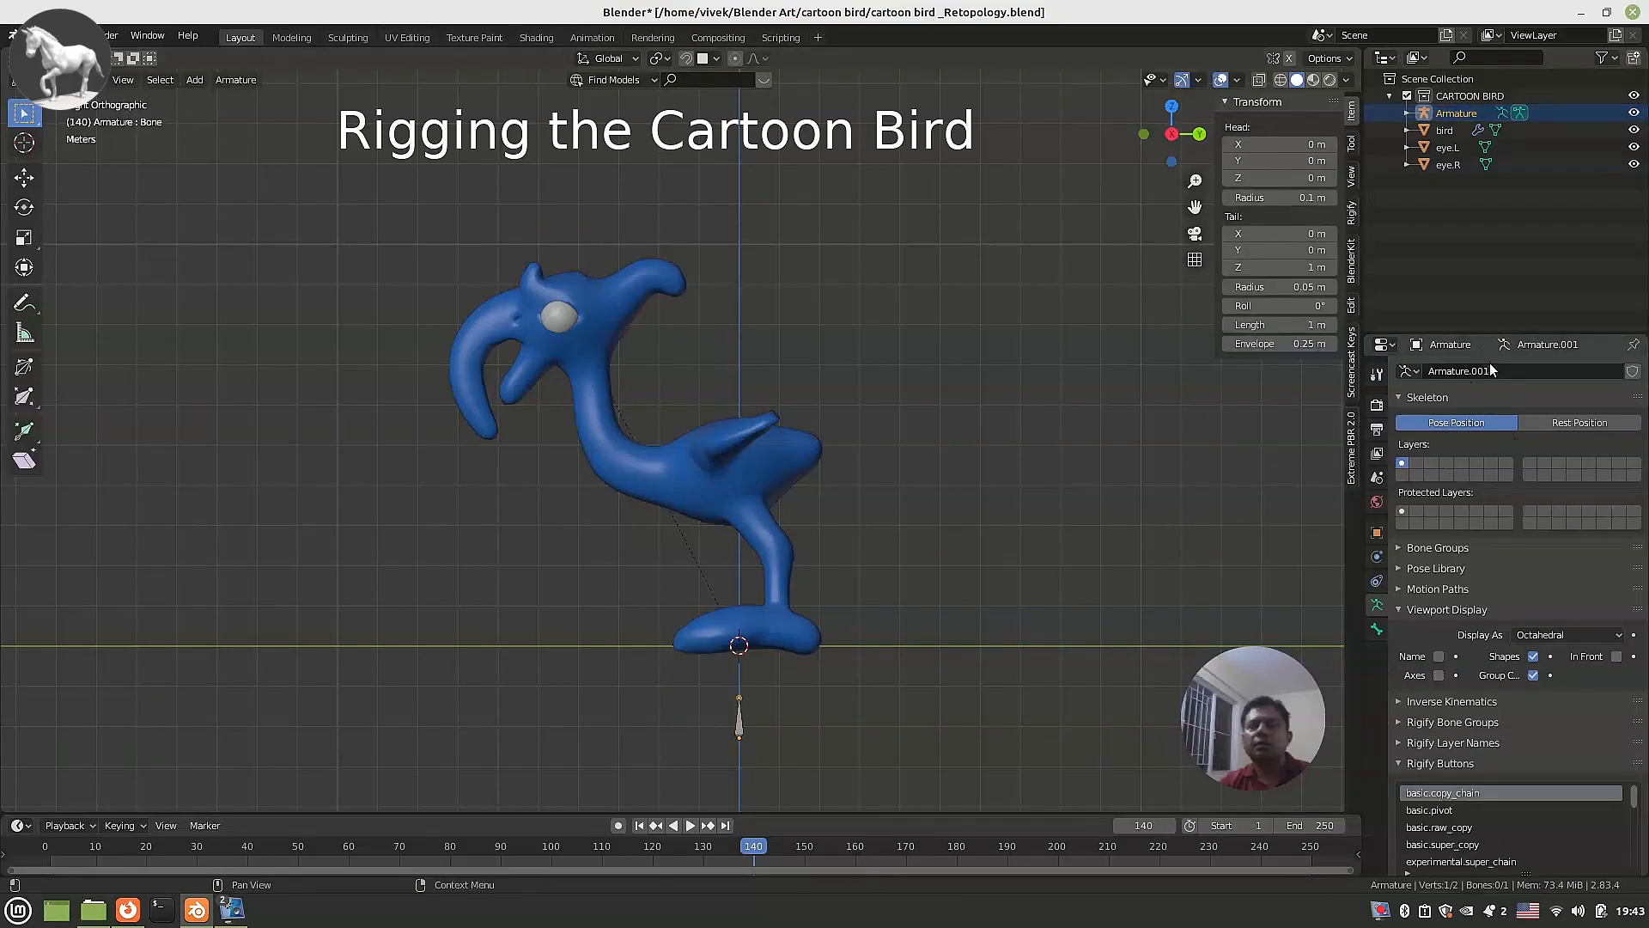
left_click_drag(1475, 333, 1471, 96)
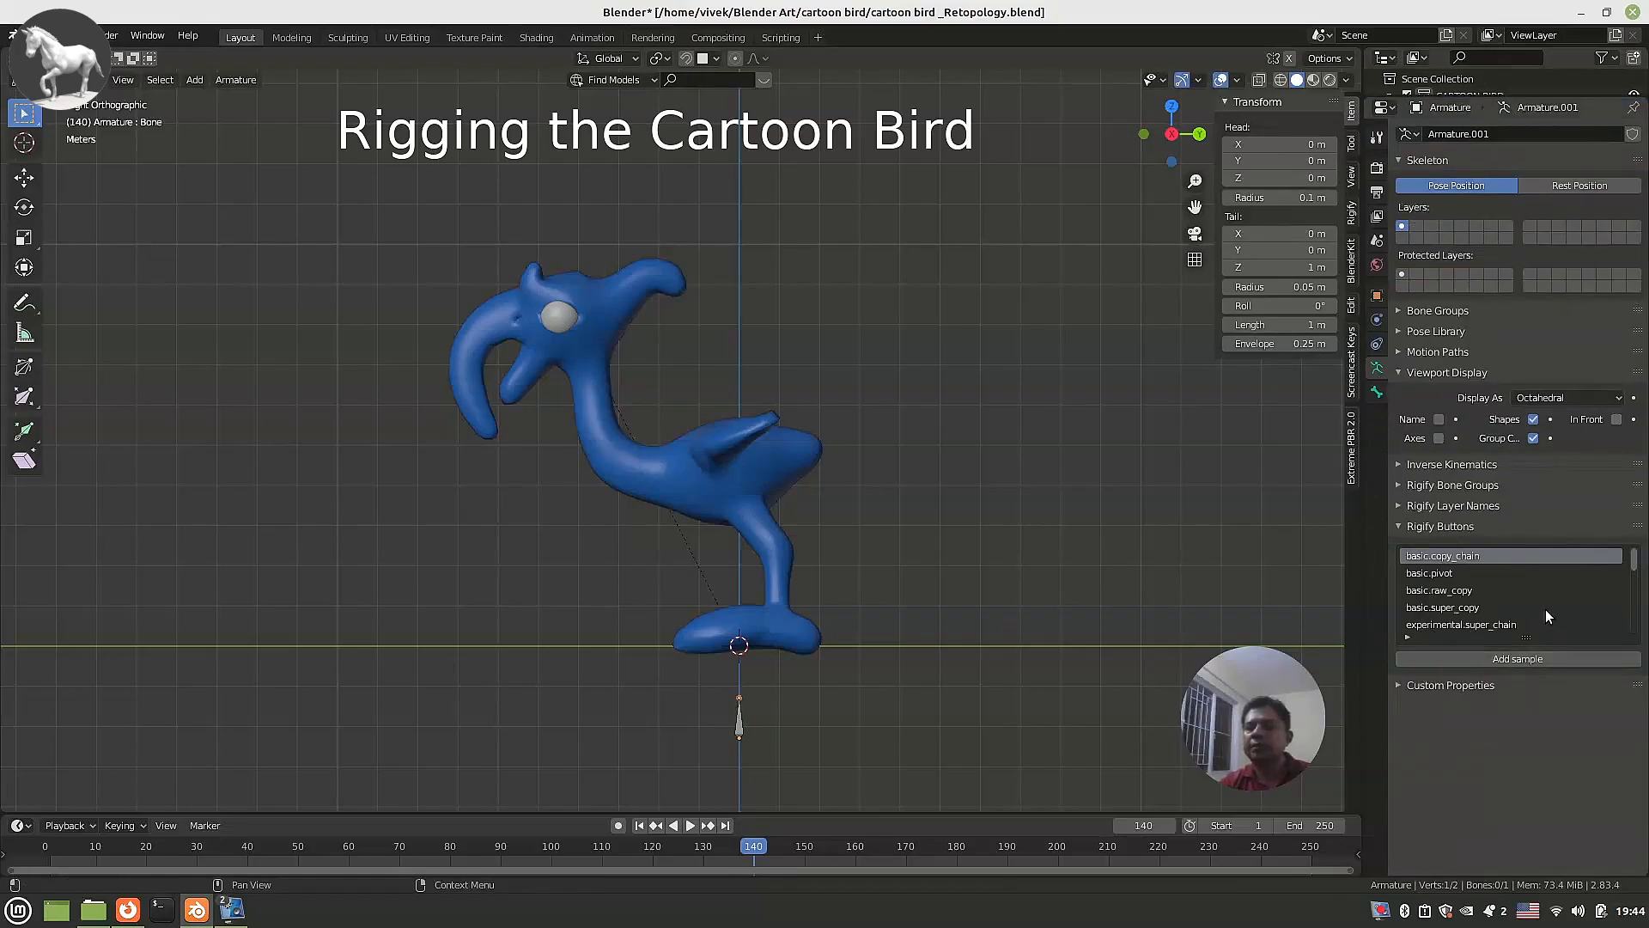
scroll(1544, 610, "down", 3)
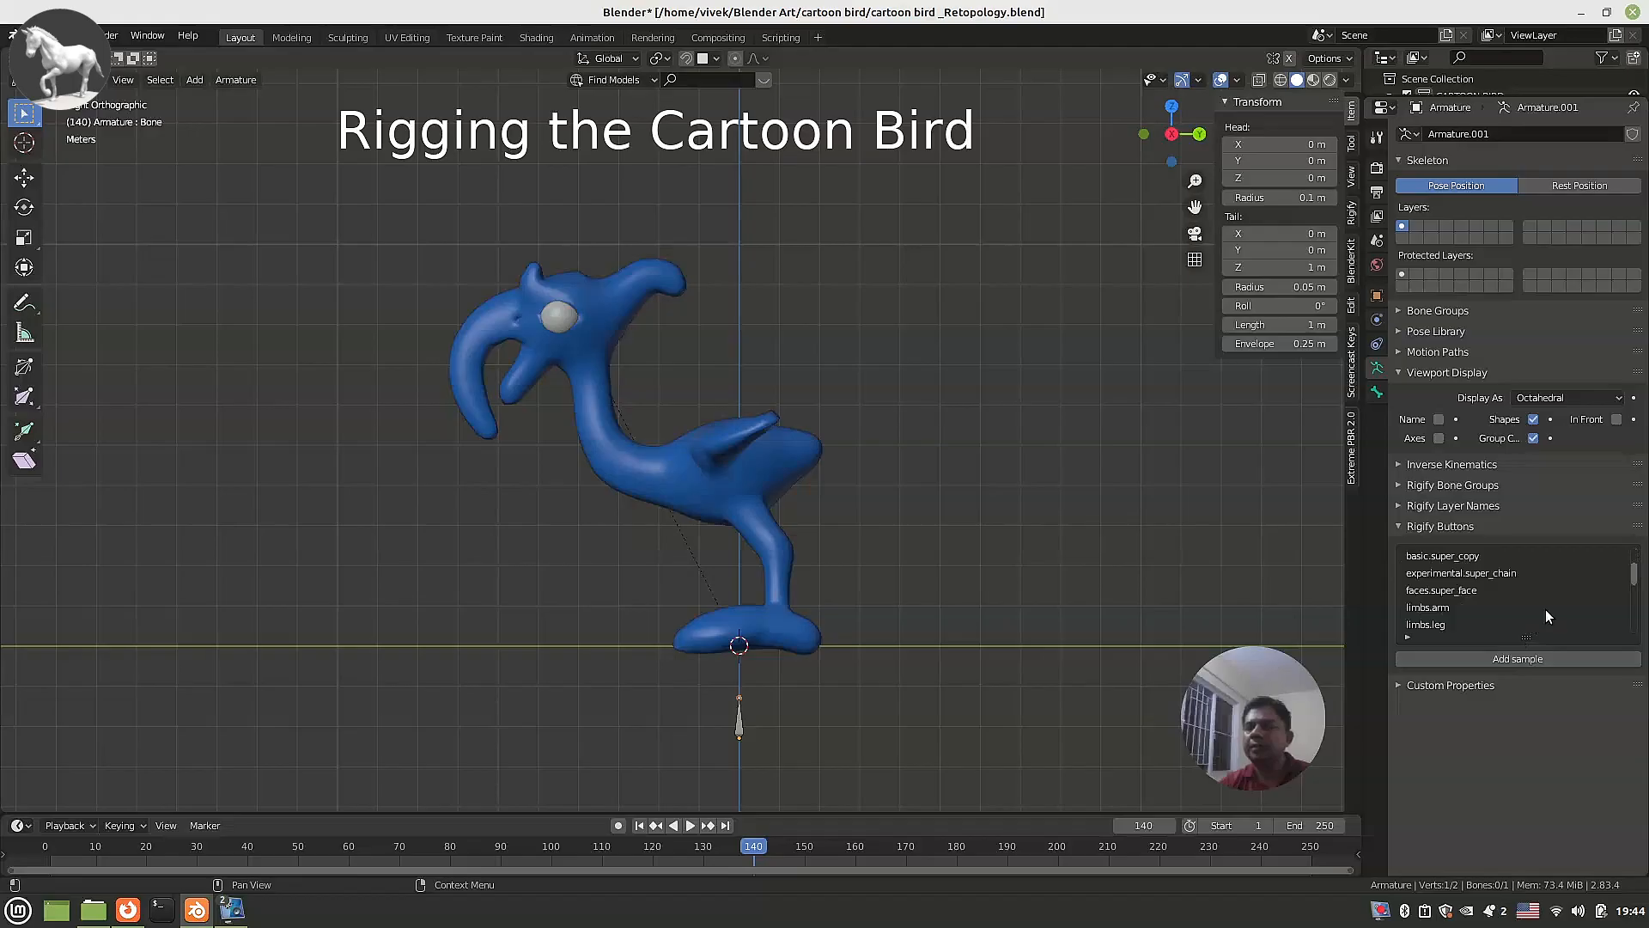
scroll(1544, 616, "down", 3)
scroll(1544, 616, "down", 2)
scroll(1545, 612, "down", 5)
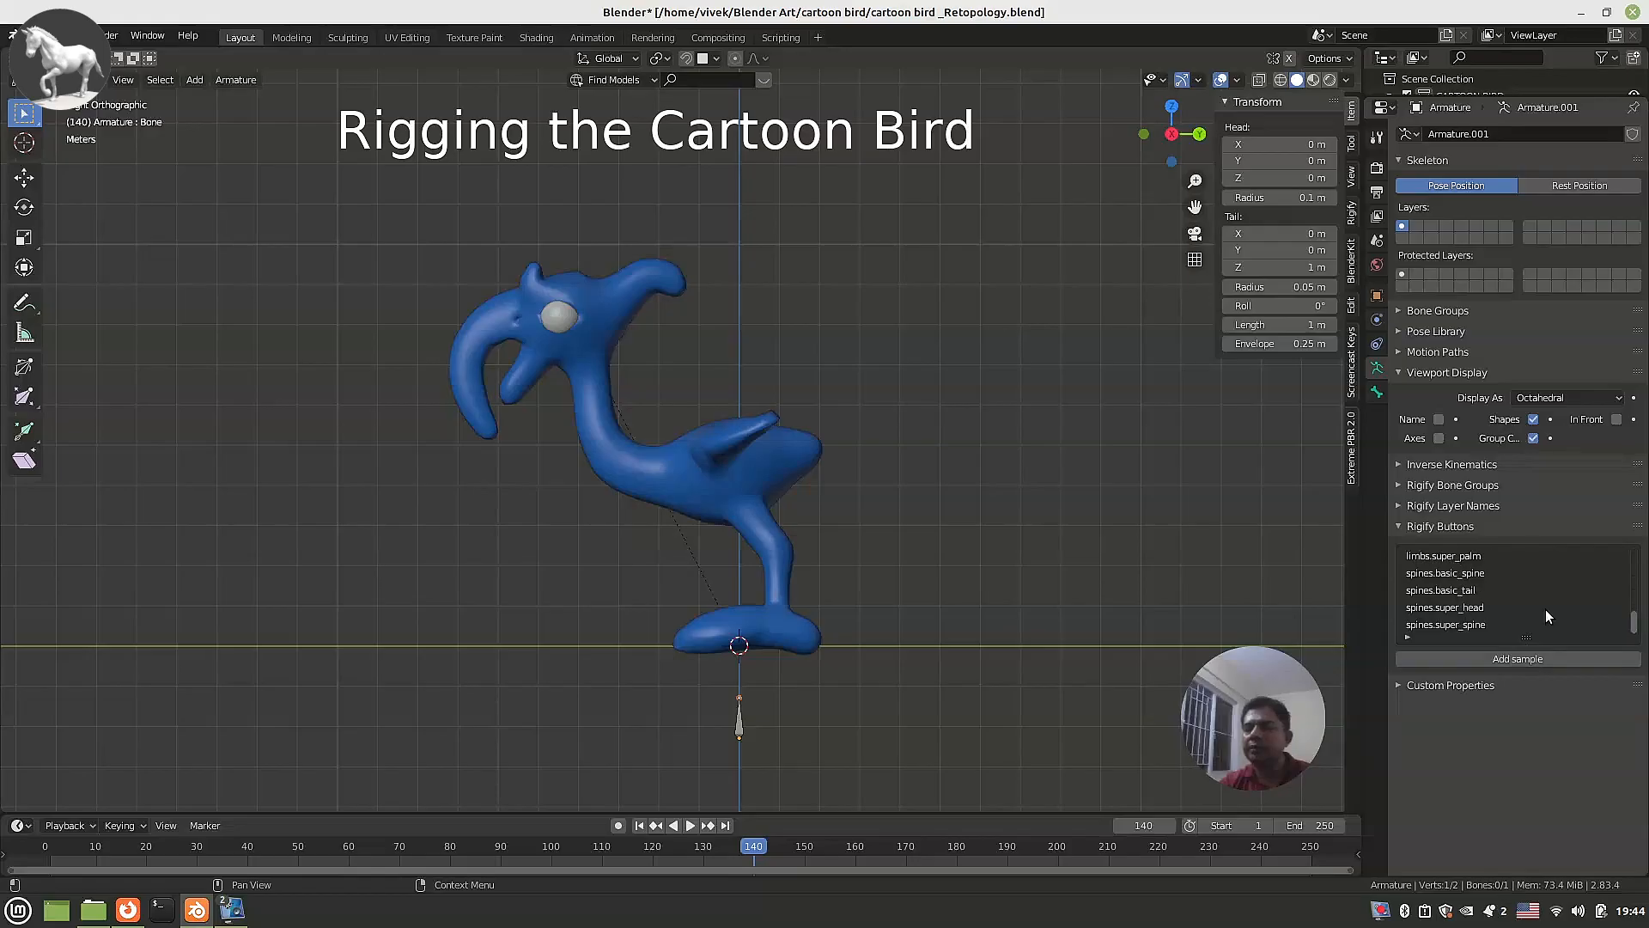
left_click(1413, 576)
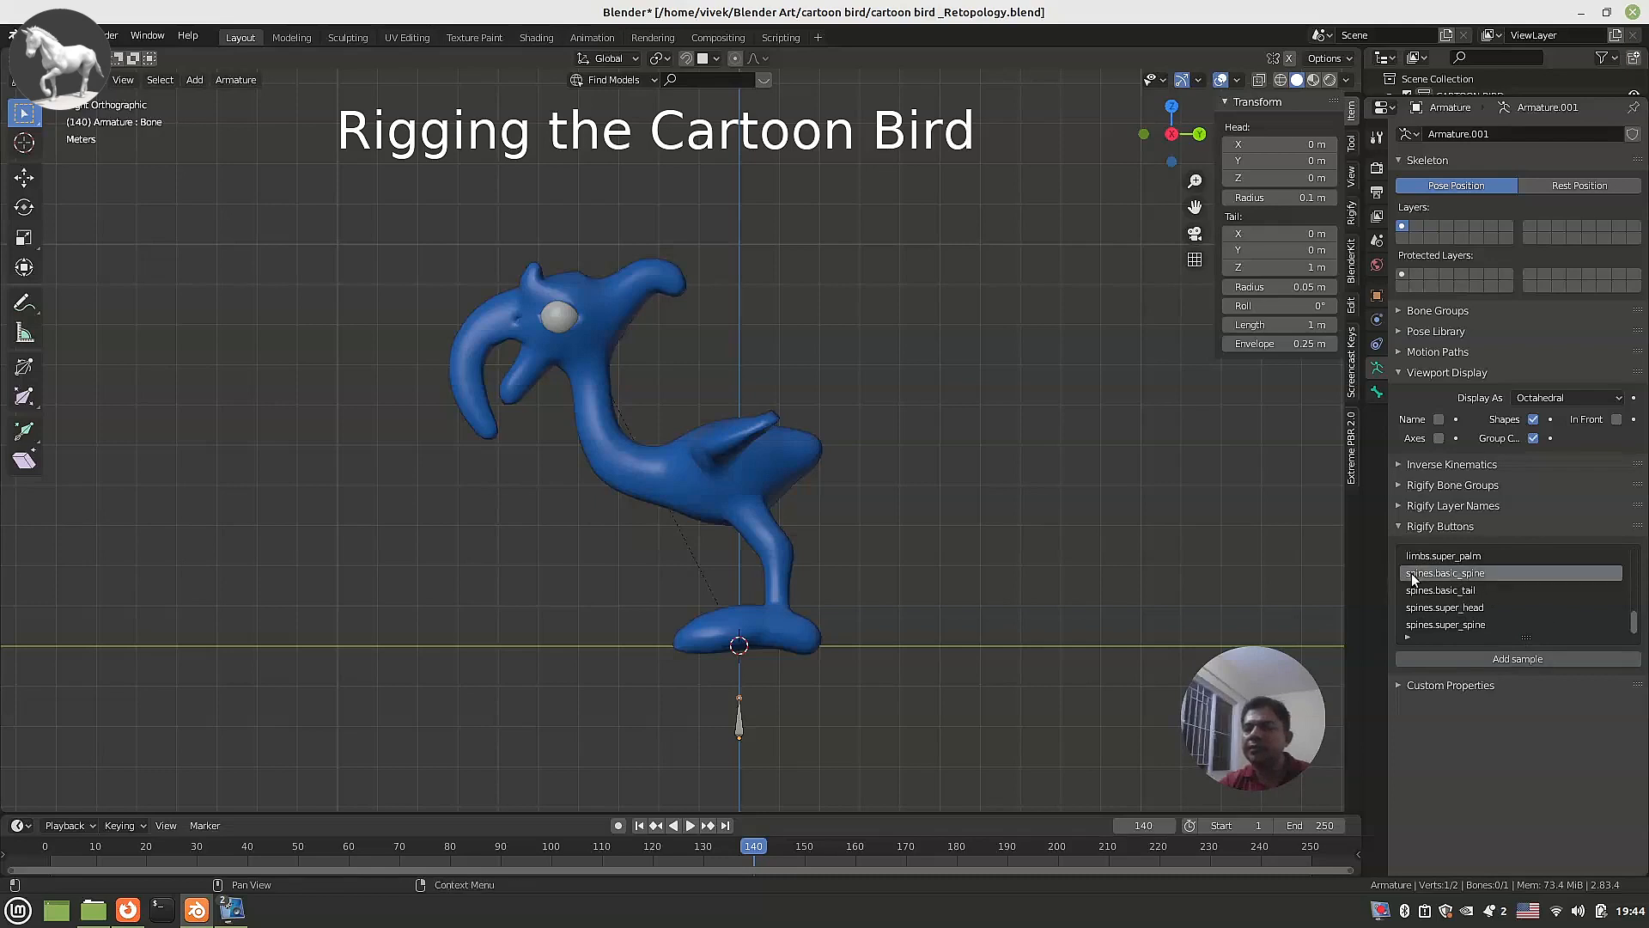
left_click(1477, 658)
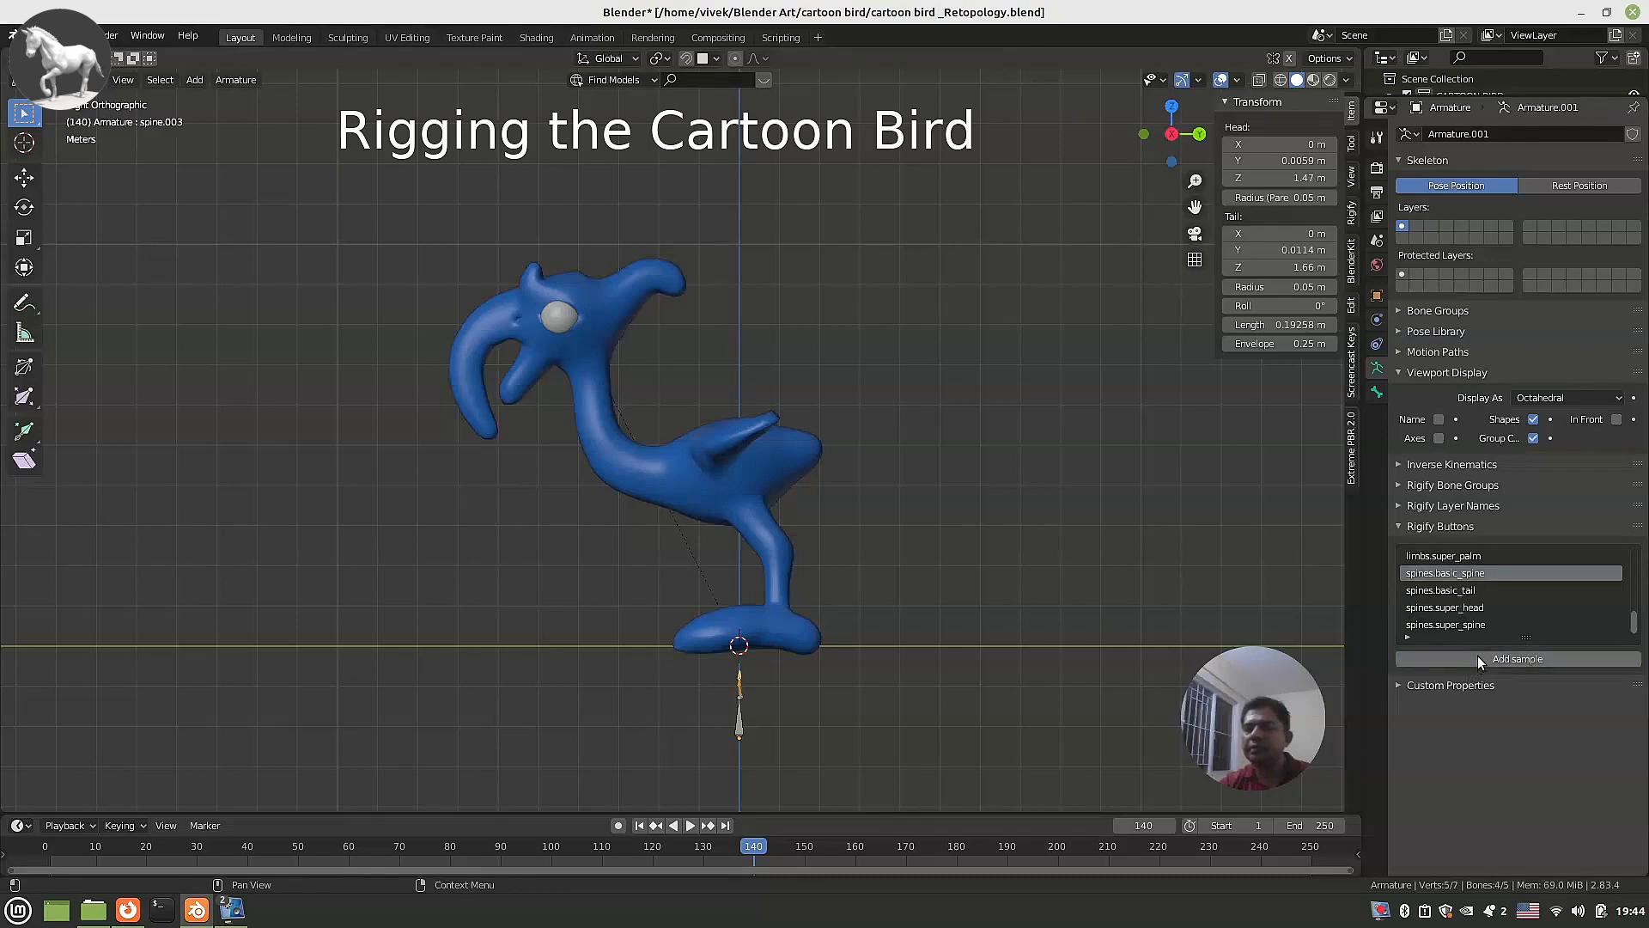
Scale up the spine bone chain and rotate it until it lies roughly horizontal, facing the bird's head direction.
key("s")
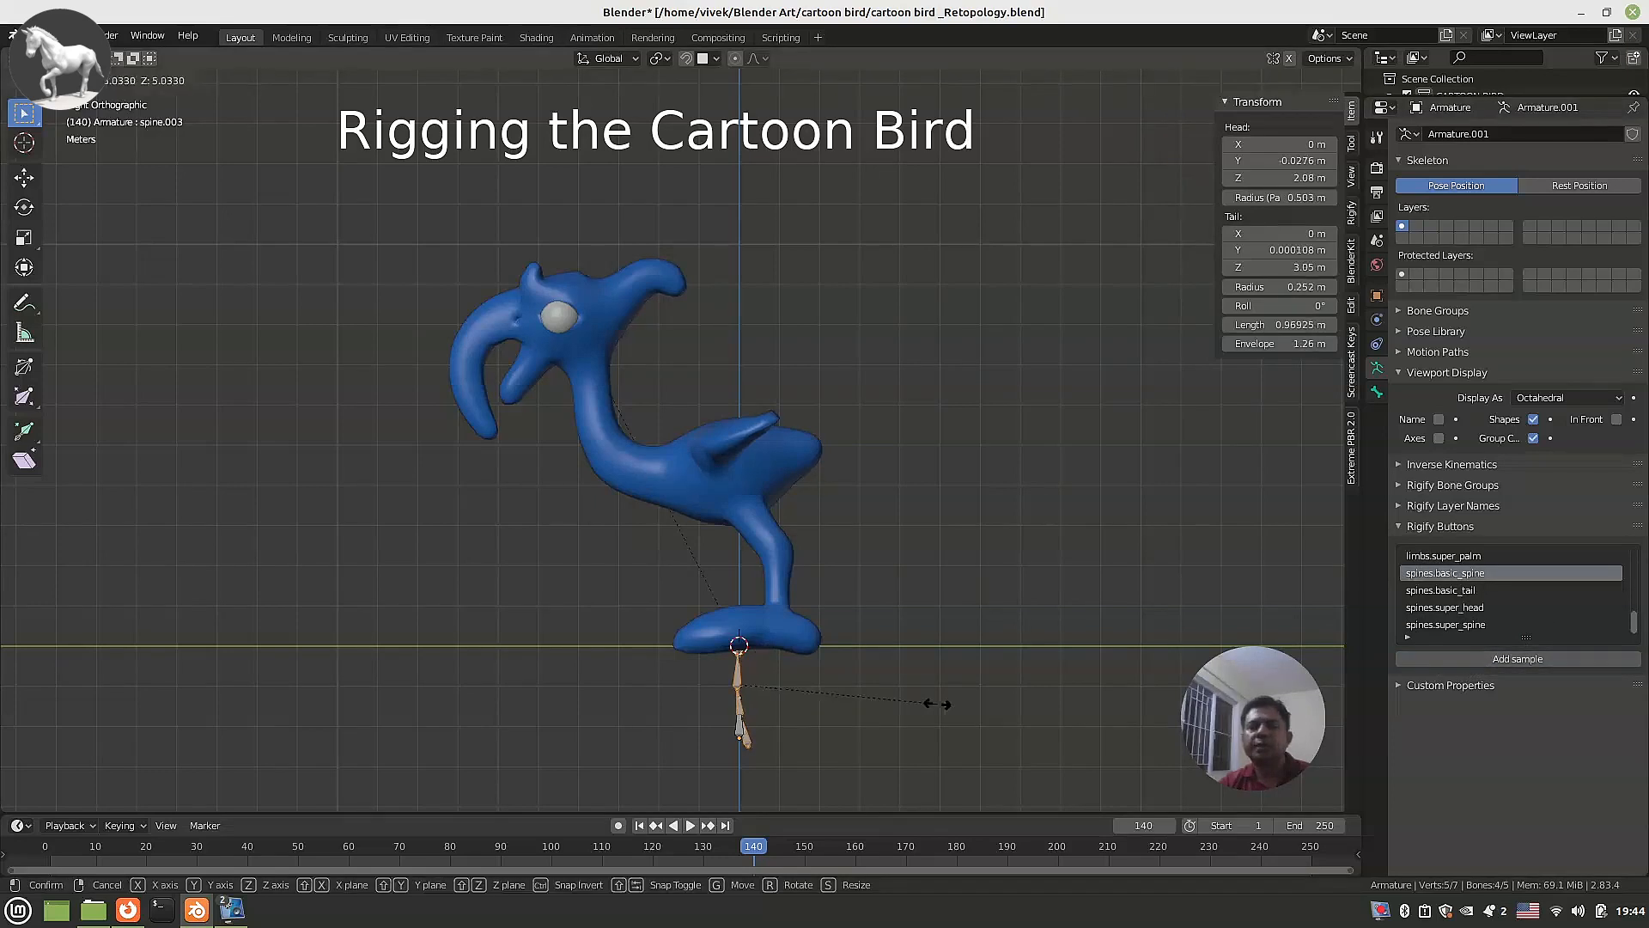
left_click(938, 702)
key("s")
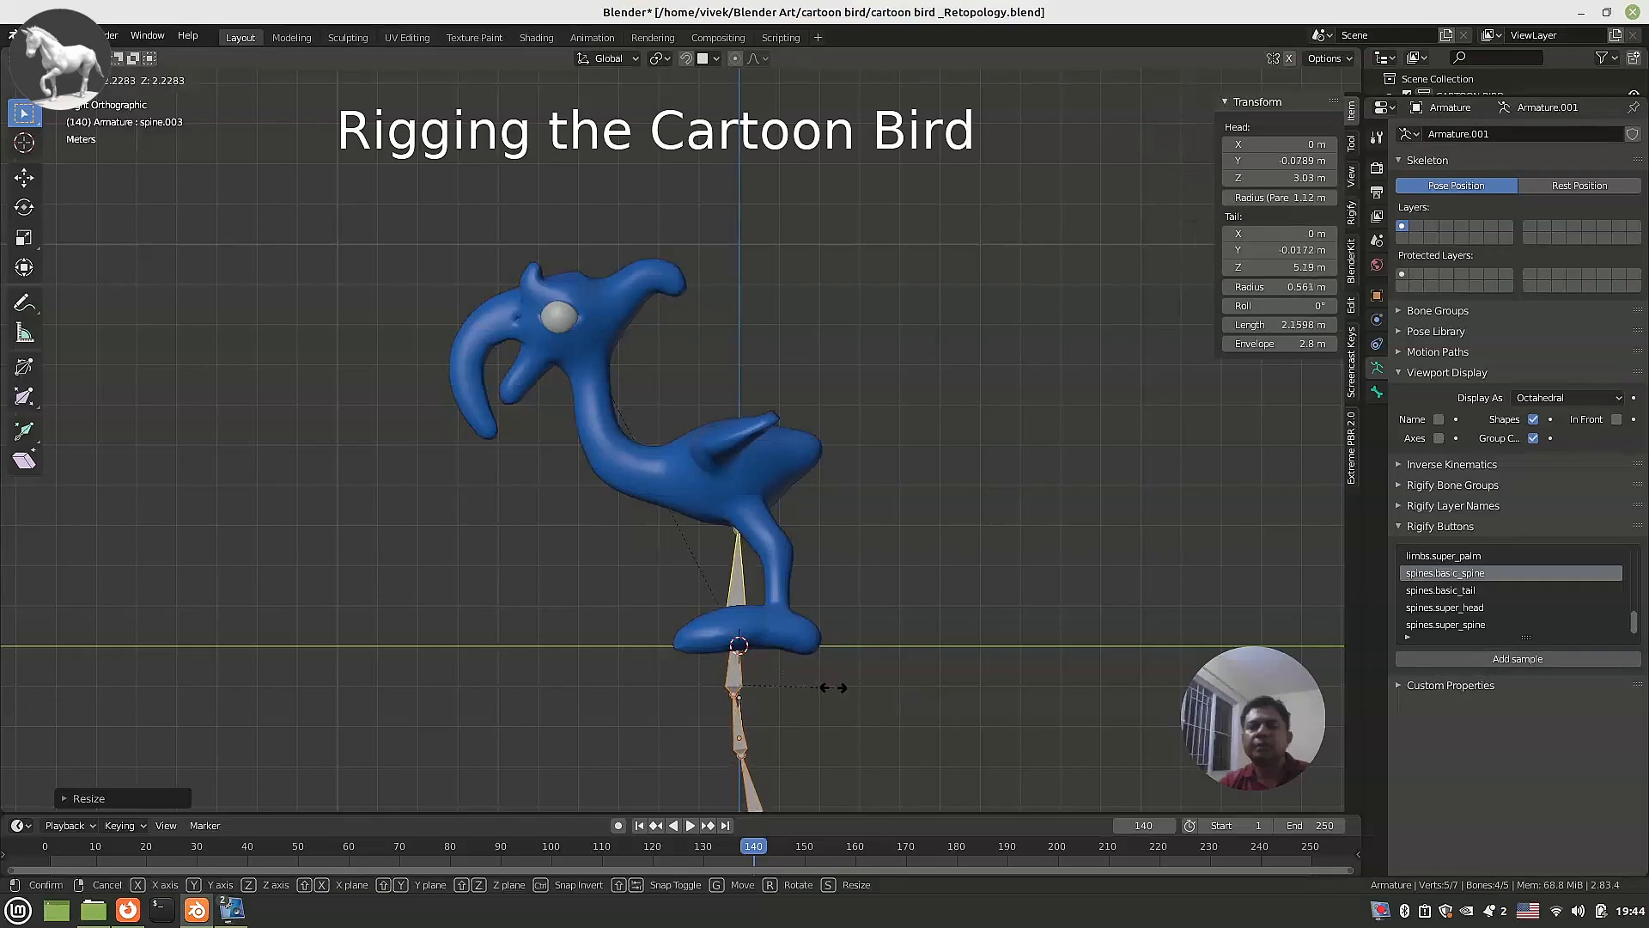
key("r")
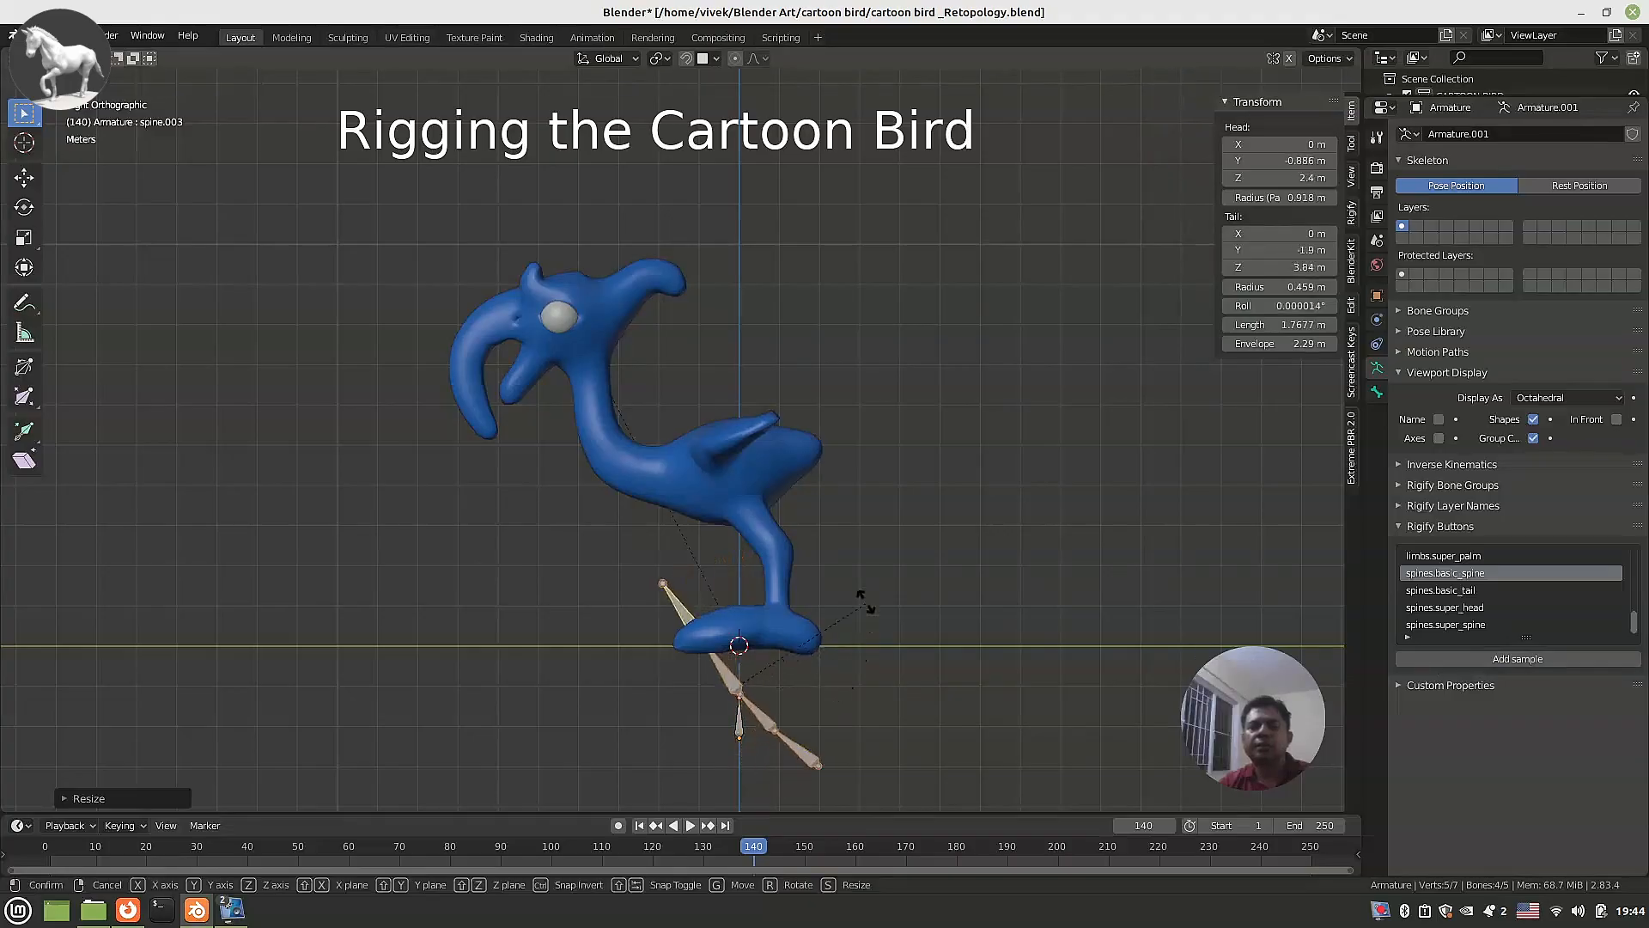
left_click(763, 495)
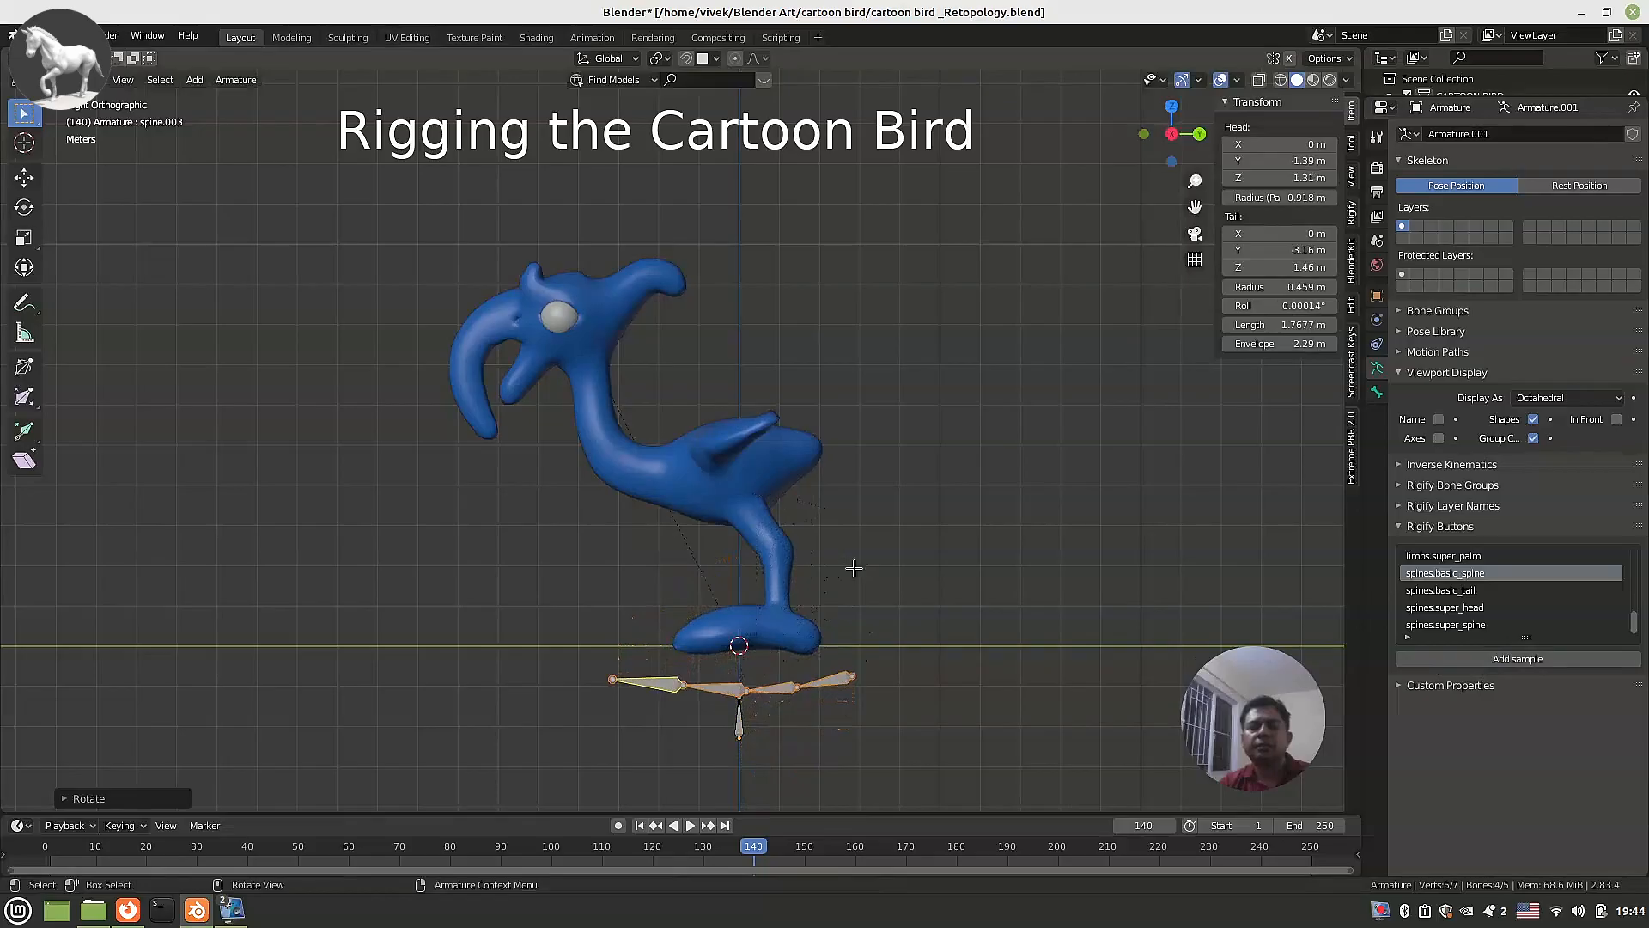
Raise the spine chain about 5.84 m along Z to the bird's body and display the armature in front of the mesh.
key("g")
key("z")
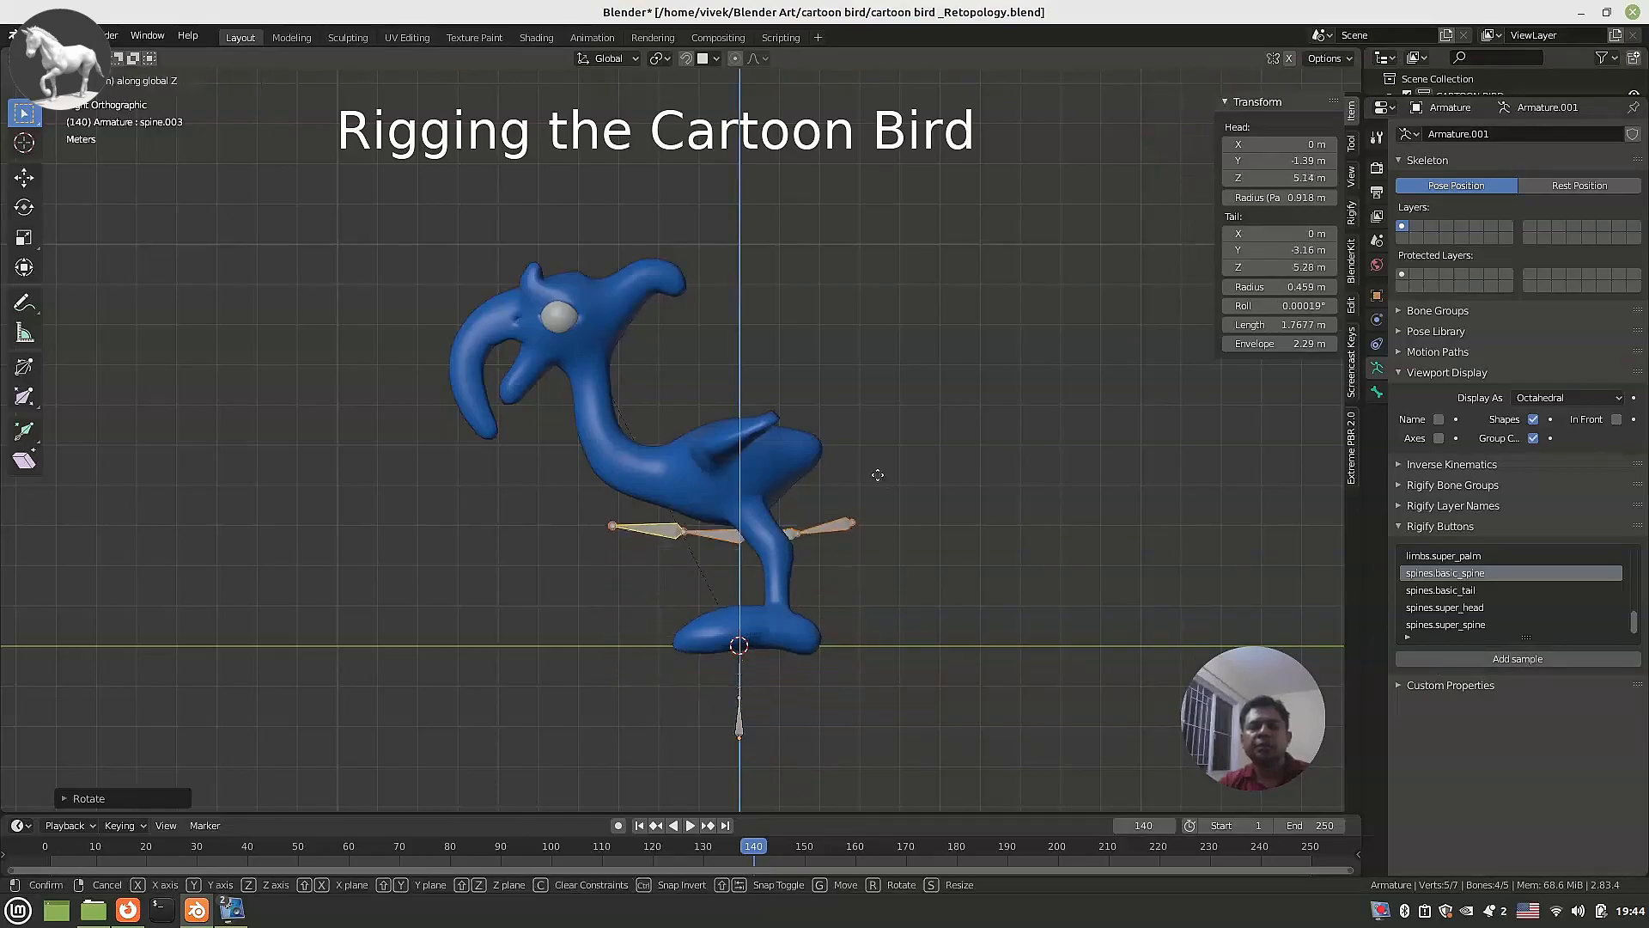
left_click(854, 400)
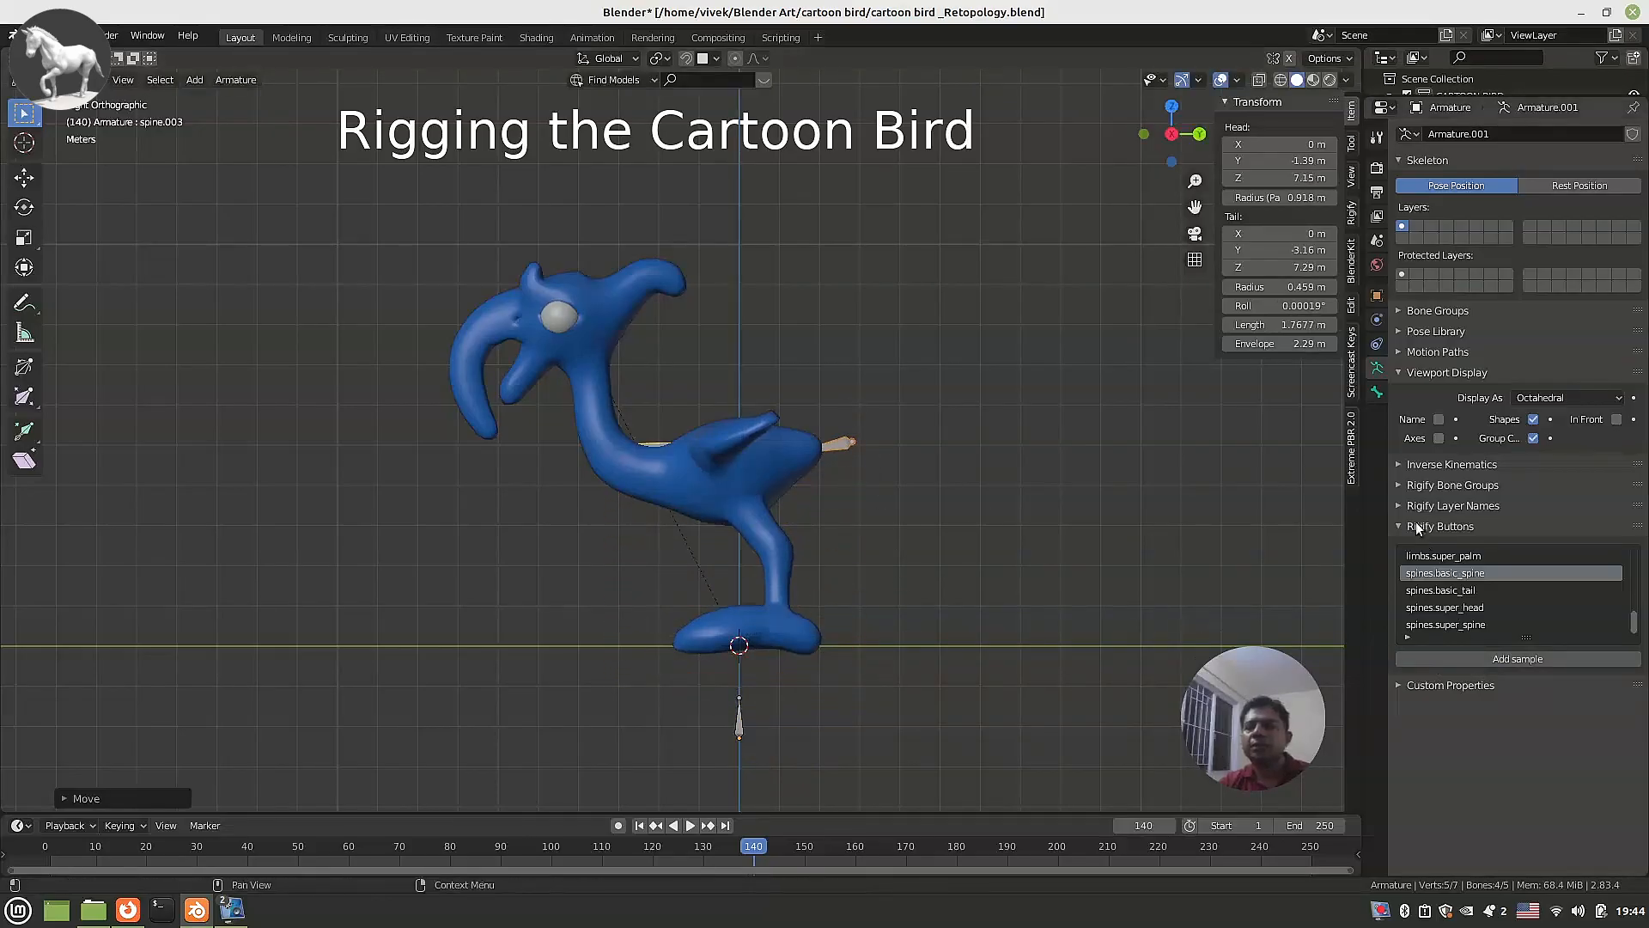
left_click(1617, 420)
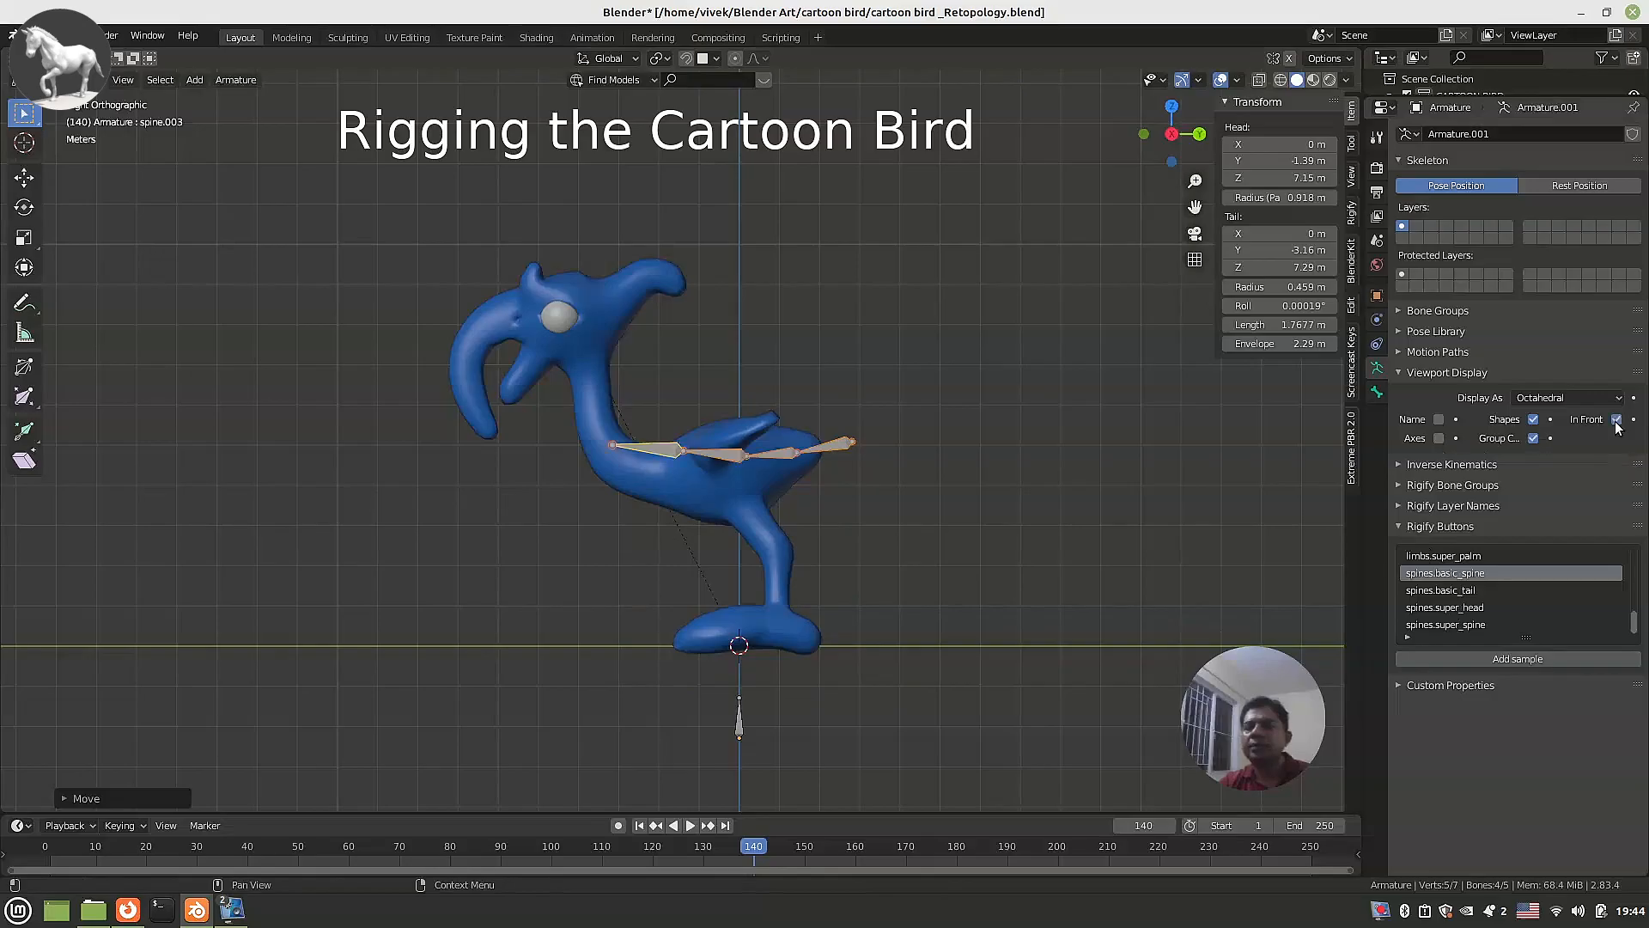
Move the spine chain about 2.16 m forward along Y and lower it about 0.6 m along Z into the body.
scroll(862, 567, "up", 4)
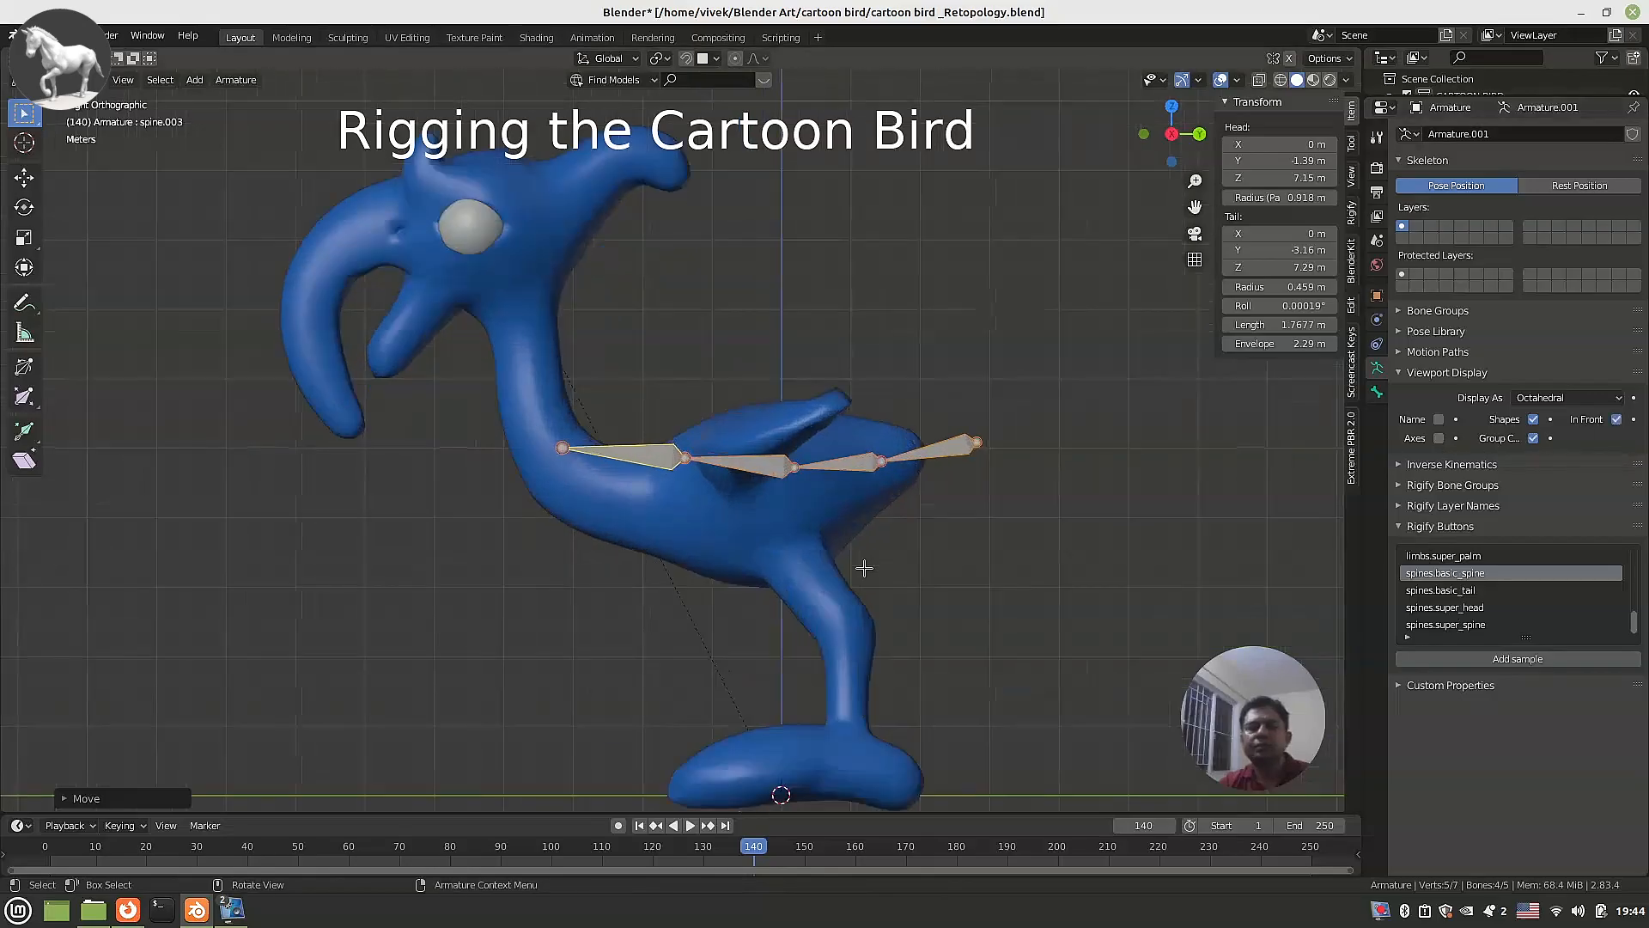
key("g")
key("y")
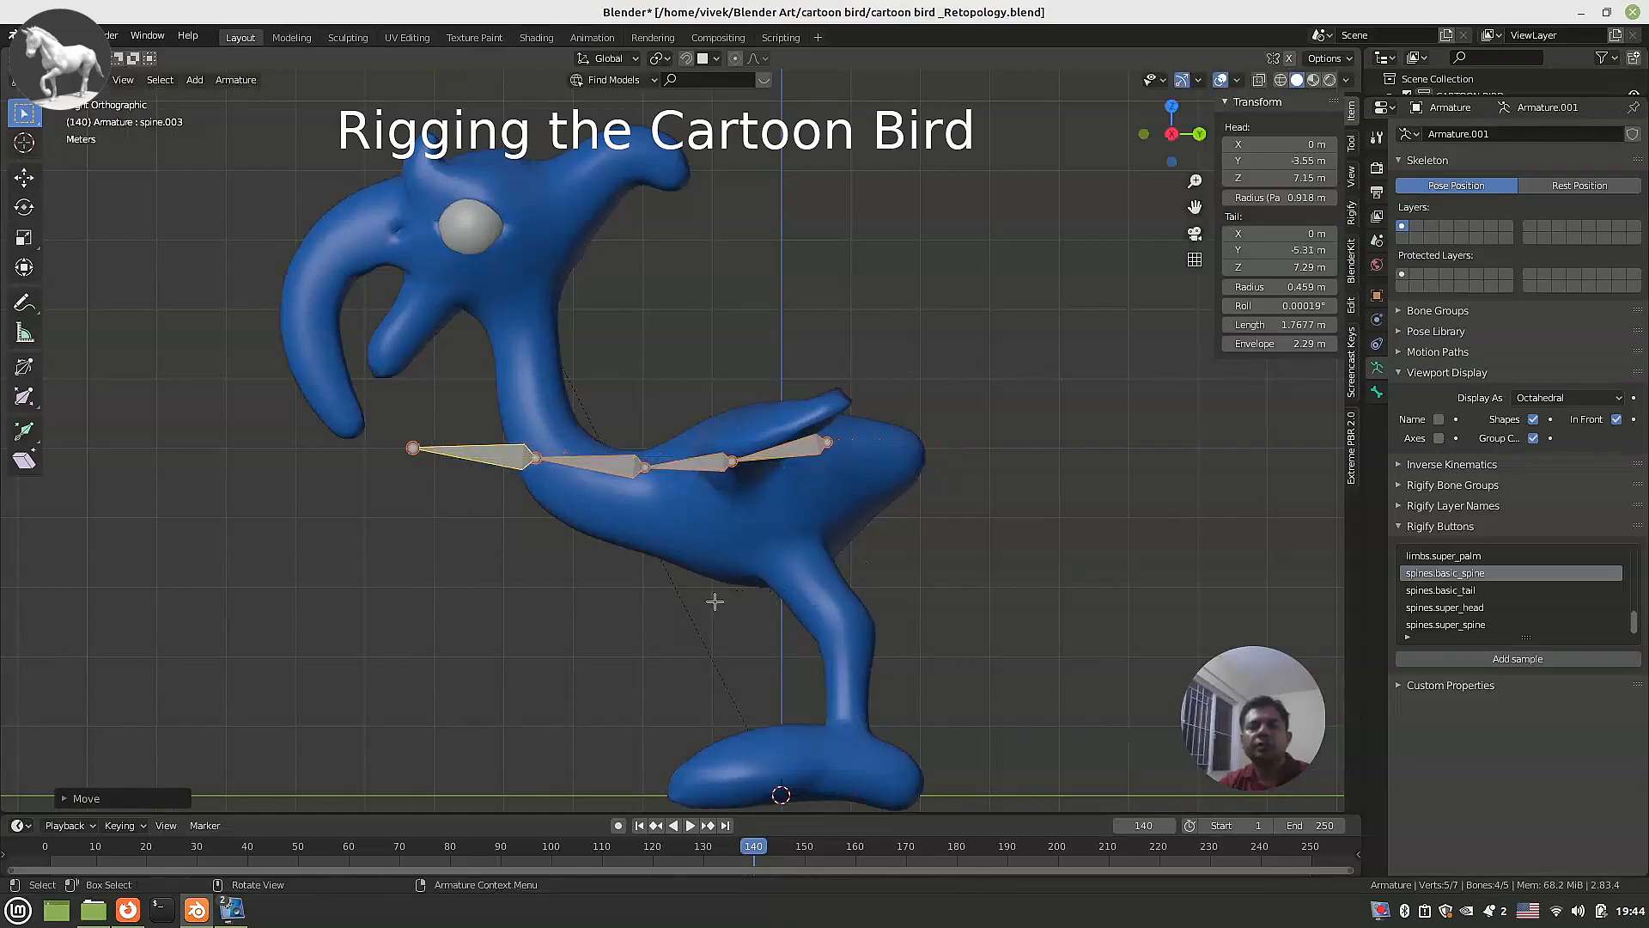
key("z")
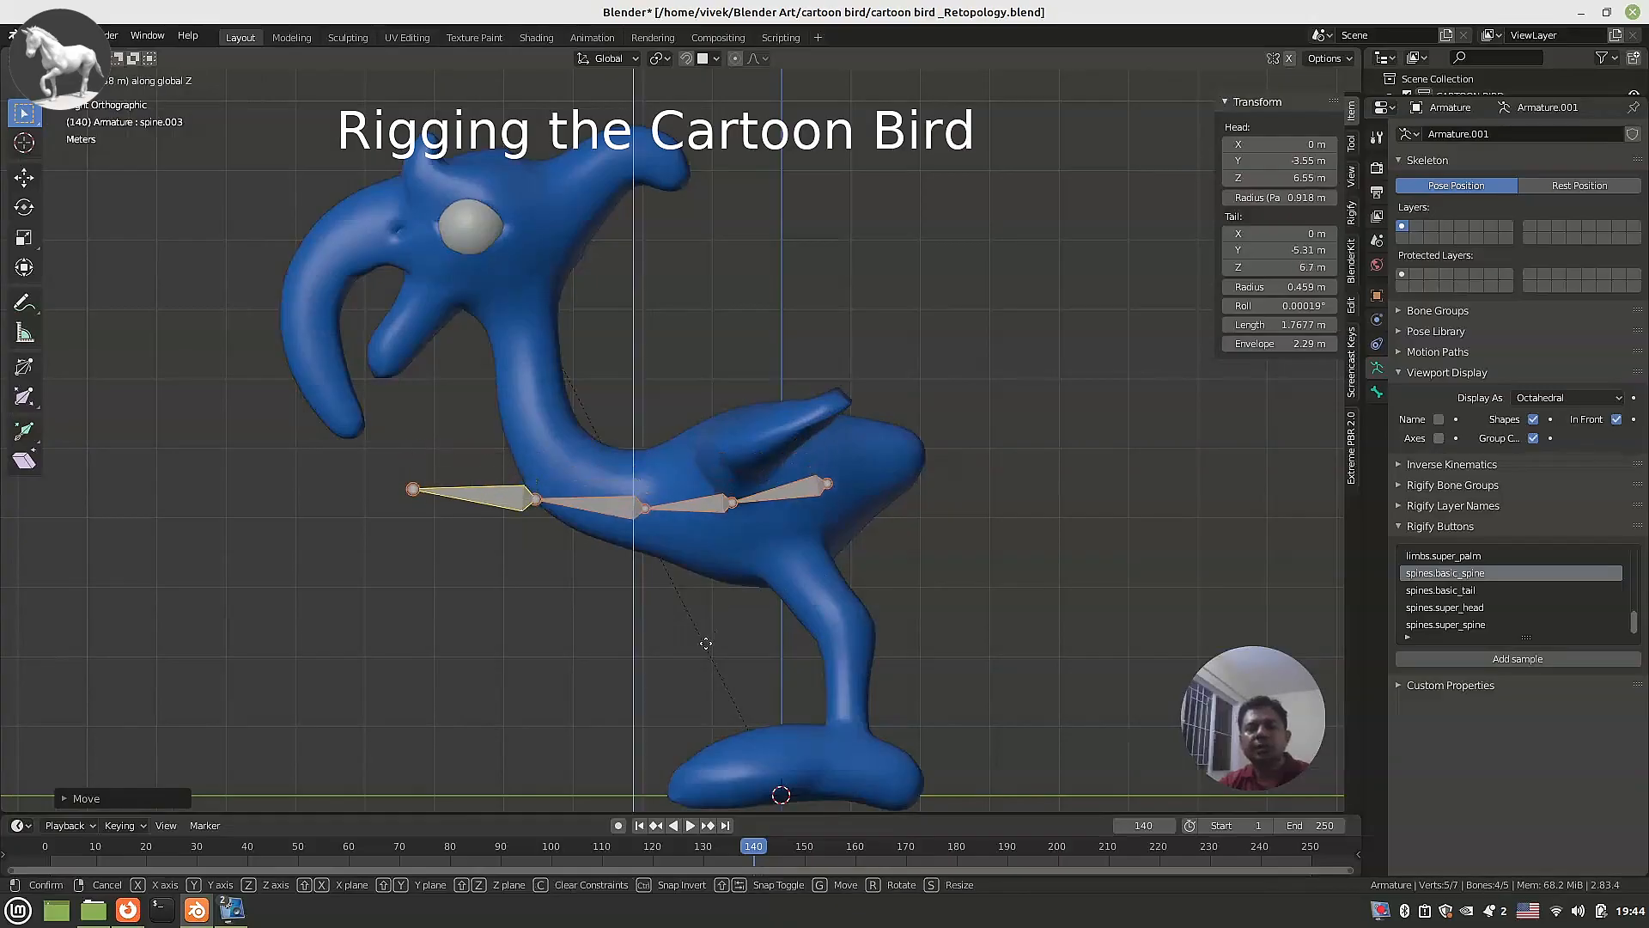
left_click(705, 643)
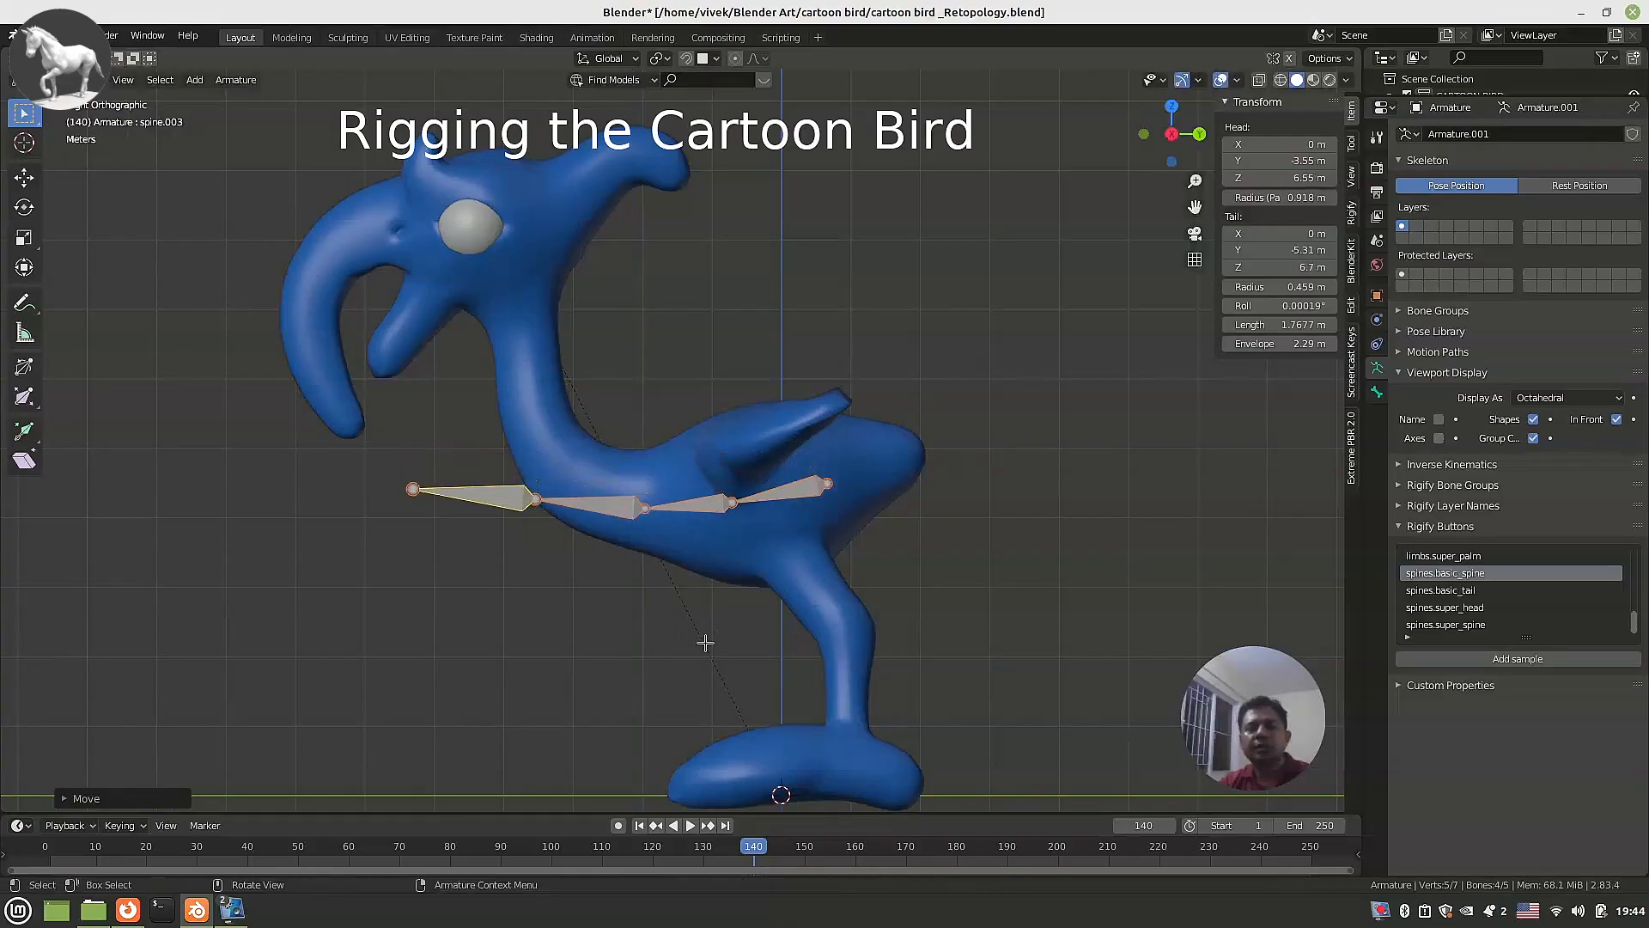
Move the spine chain's front tip to the top of the head and the joint behind it to the upper neck.
left_click(410, 492)
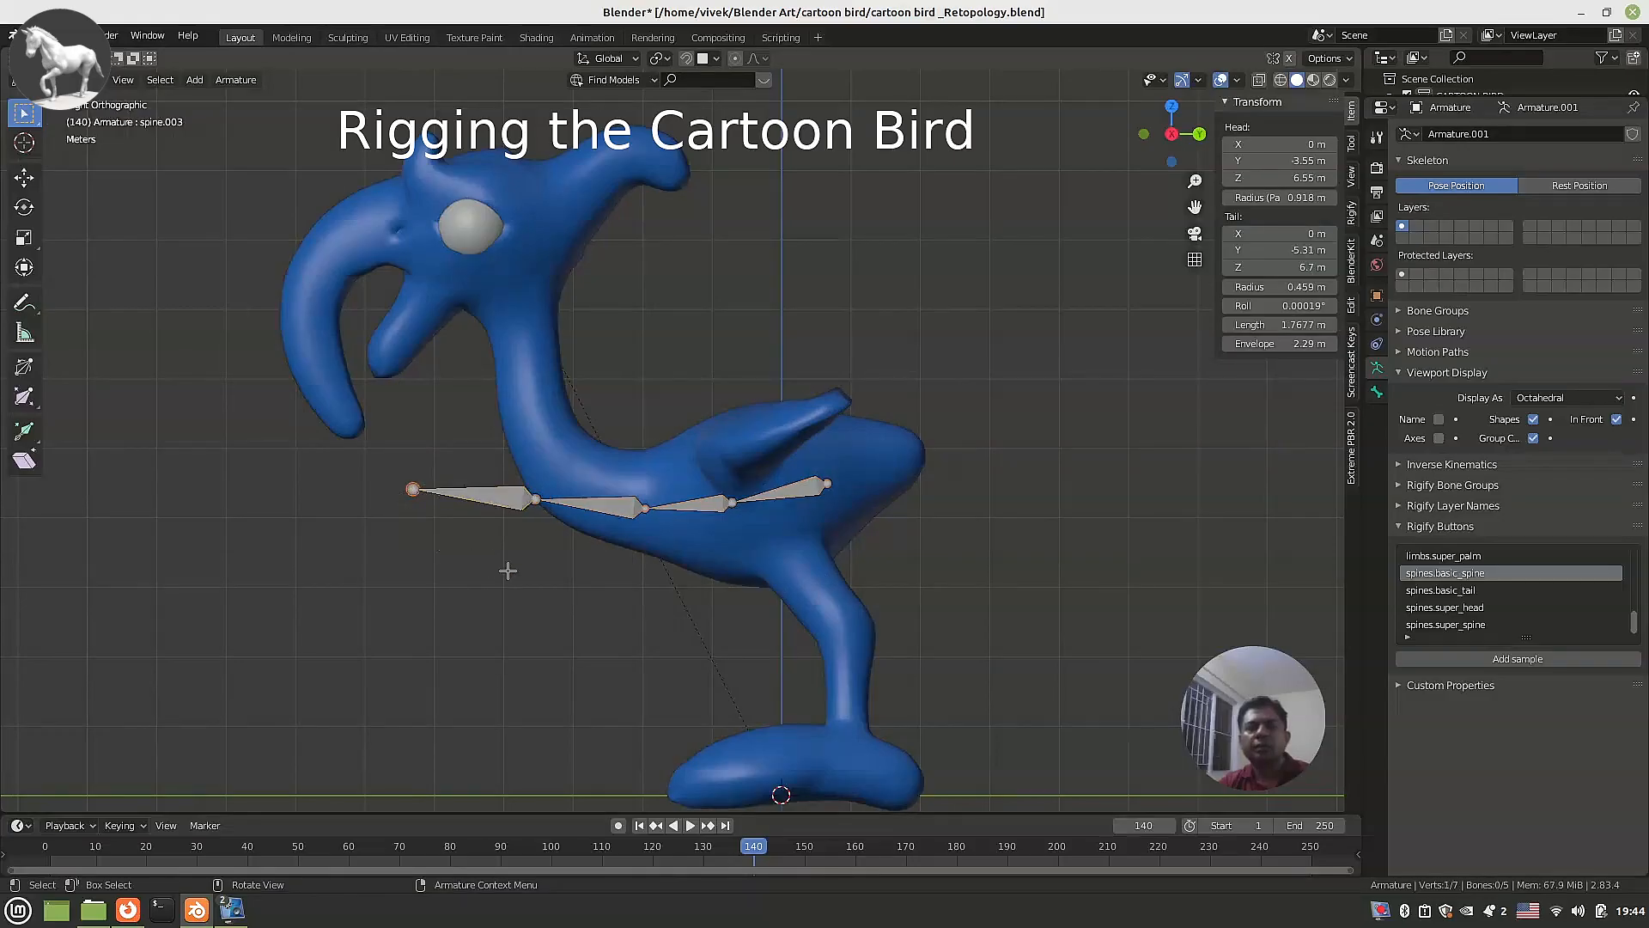
key("g")
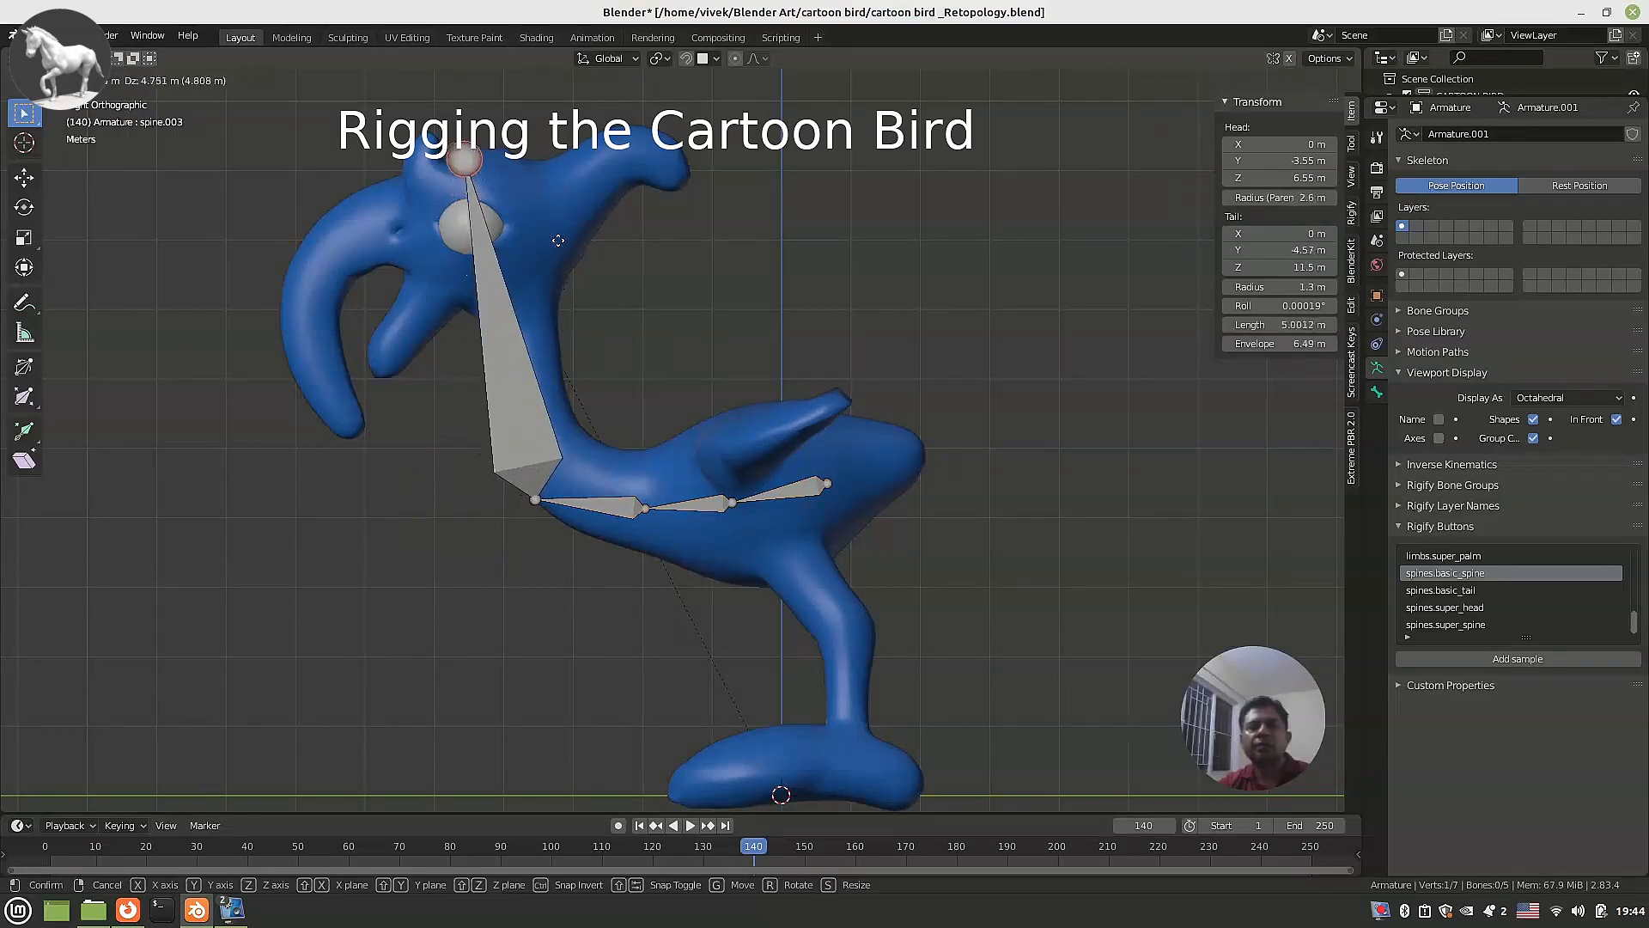
left_click(558, 241)
left_click(532, 500)
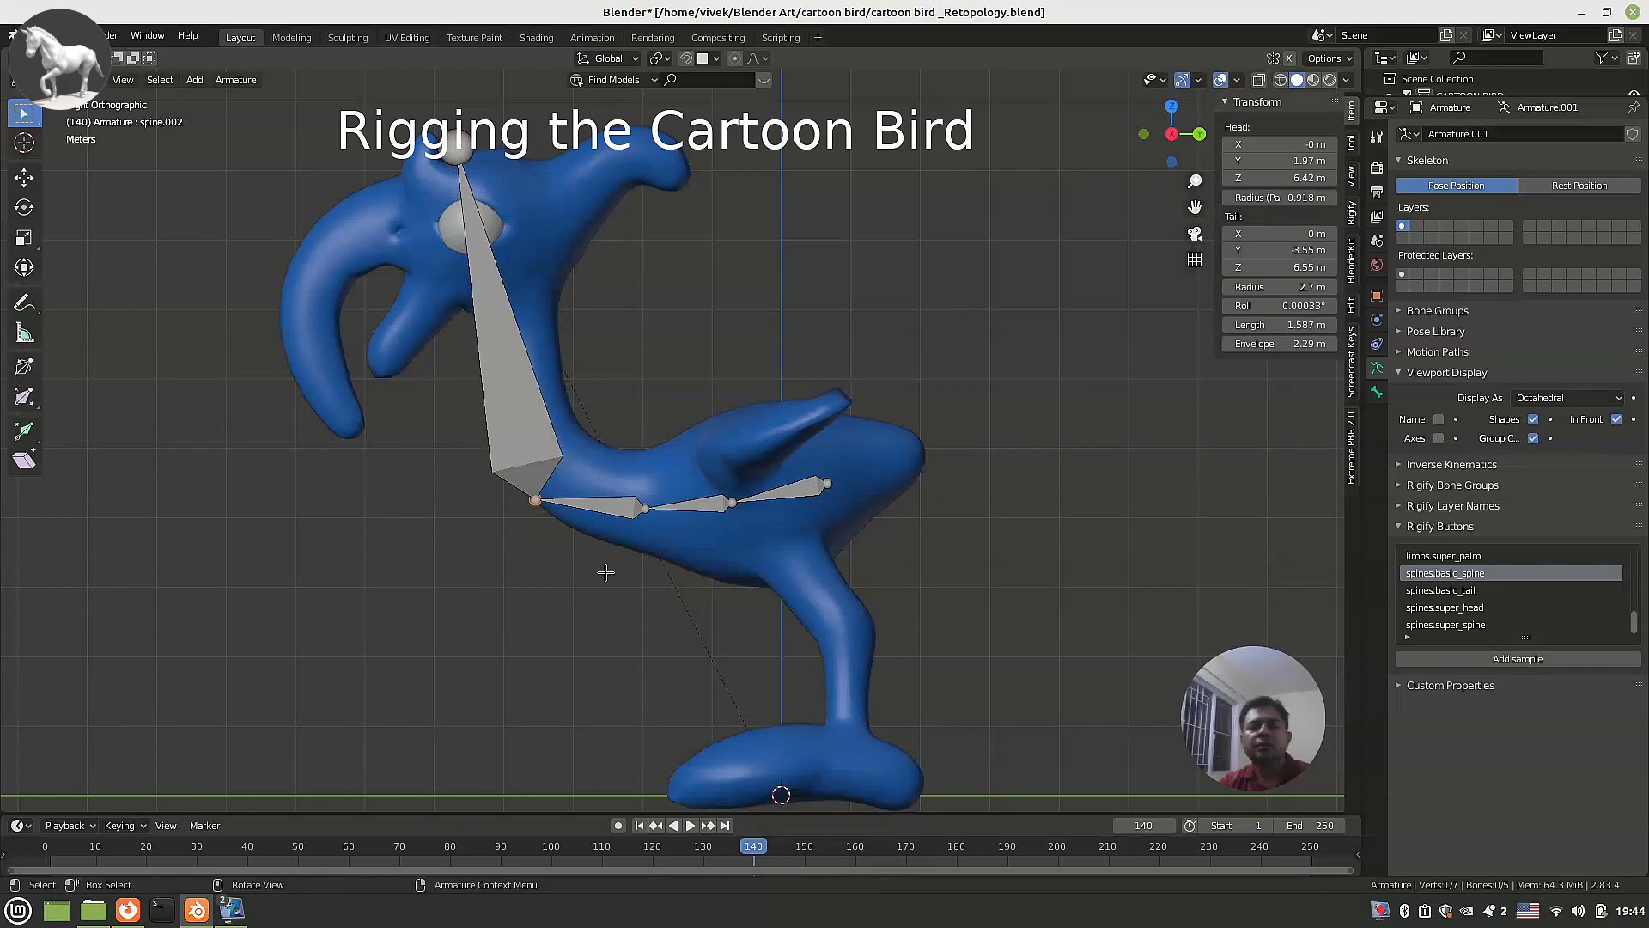
key("g")
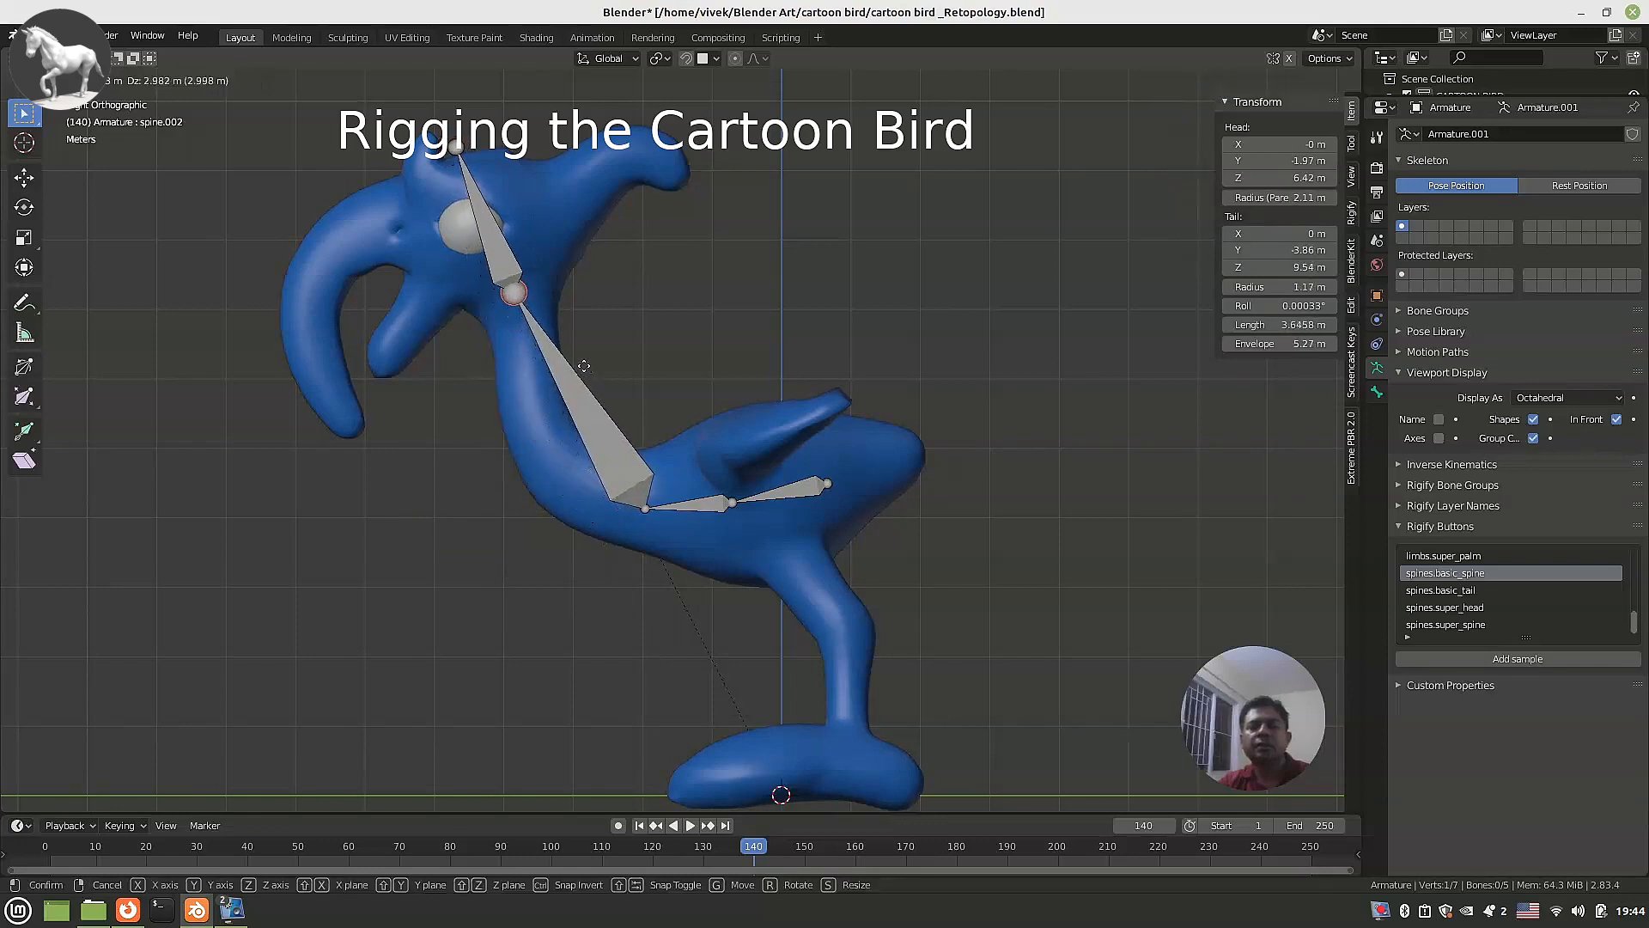
left_click(583, 366)
Move the joint below the upper-neck joint to the base of the neck, at about Y -3.17 m, Z 6.73 m.
left_click(642, 512)
key("g")
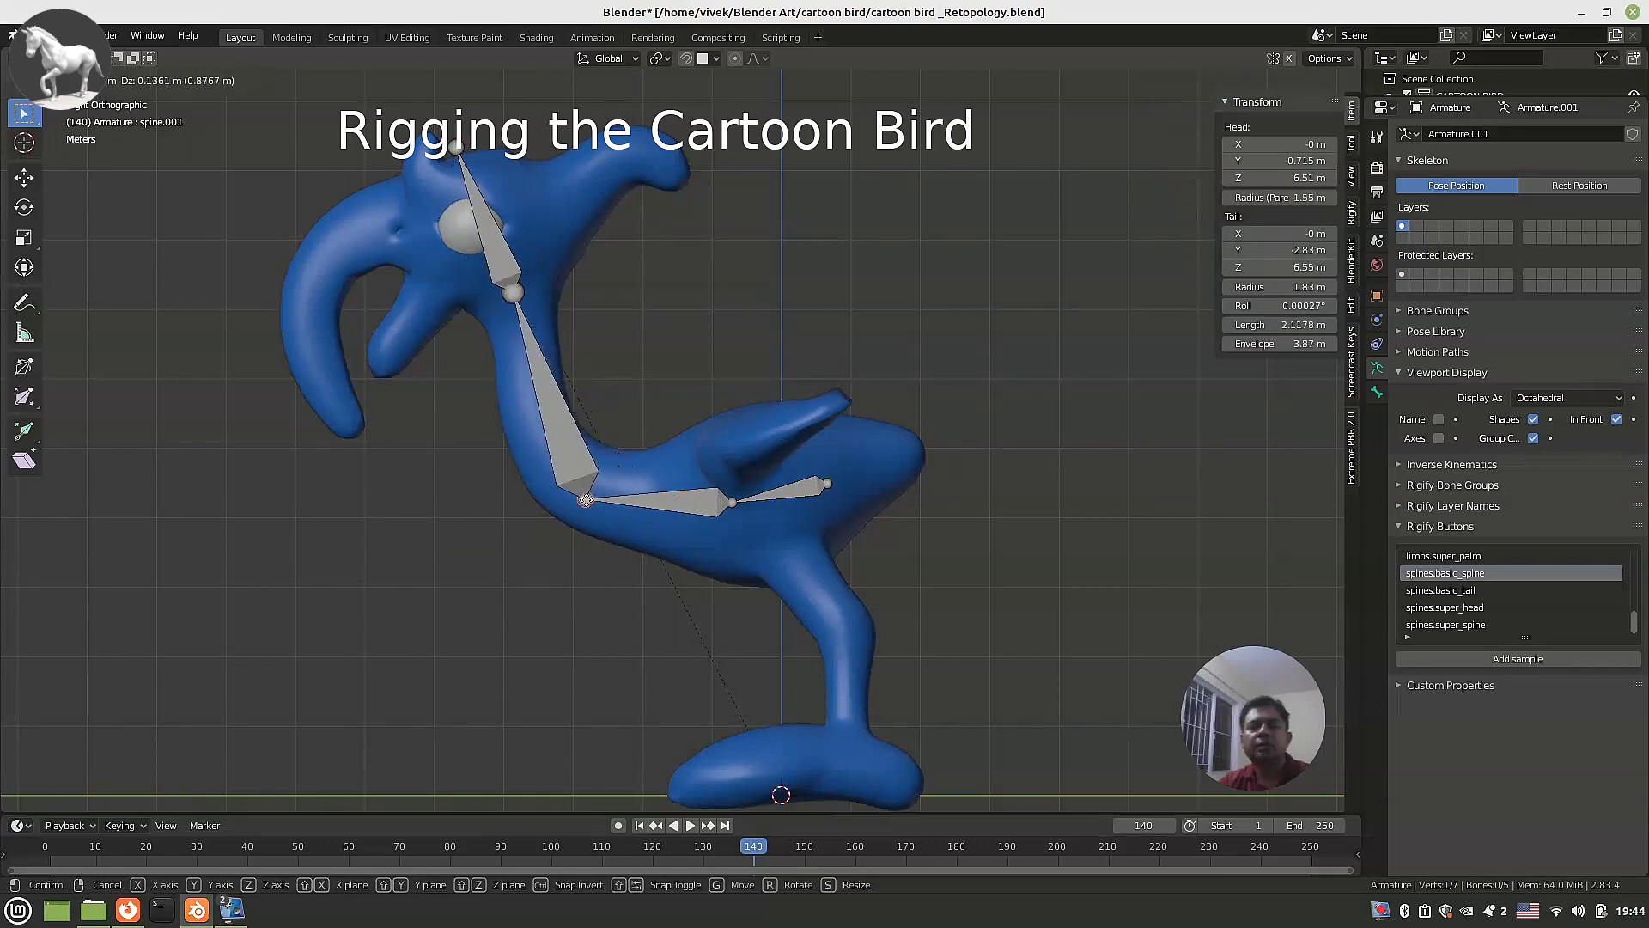
left_click(731, 513)
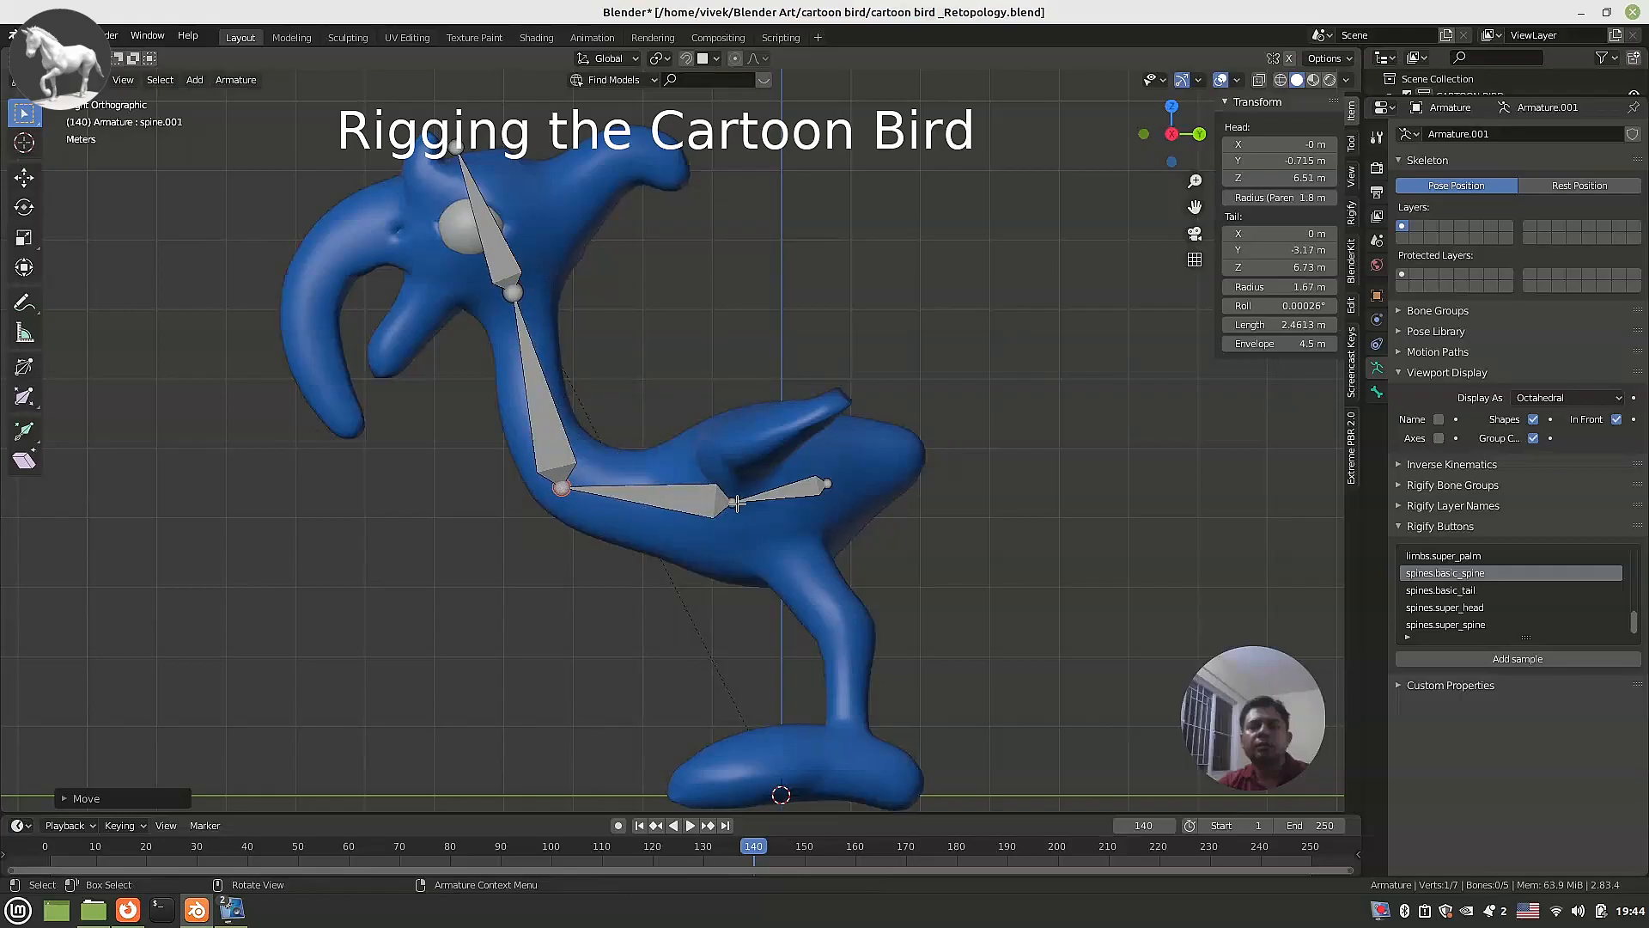
Subdivide the spine bone in the front of the body and the lower neck bone once each.
left_click(673, 503)
right_click(672, 503)
left_click(672, 504)
right_click(540, 440)
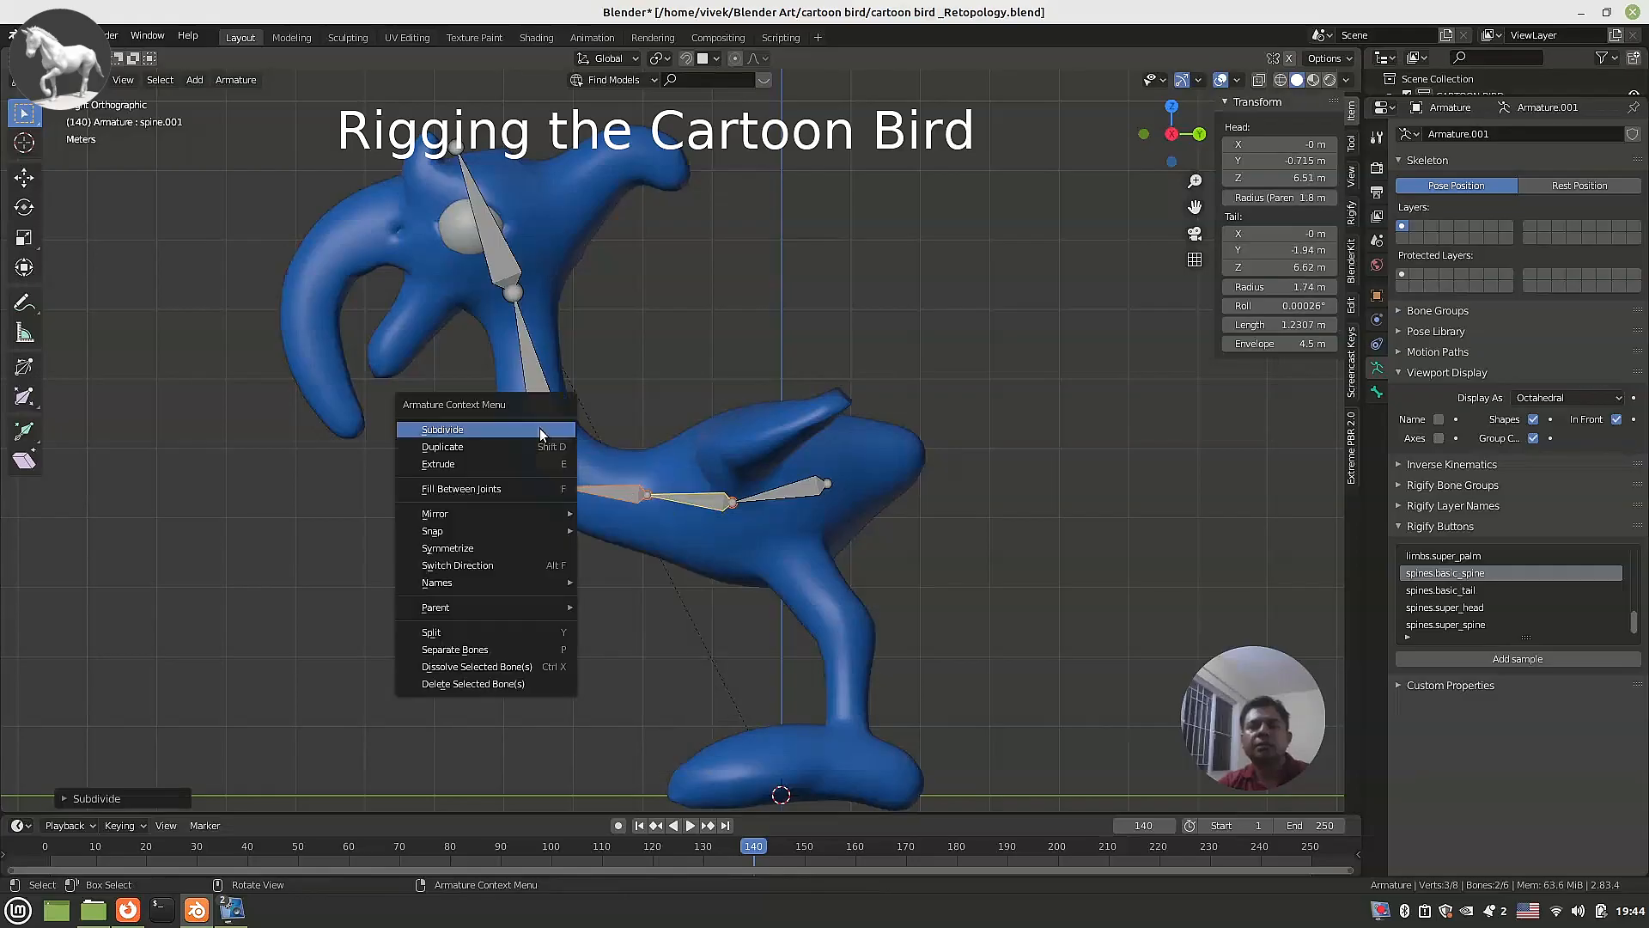
left_click(546, 416)
right_click(547, 416)
left_click(547, 416)
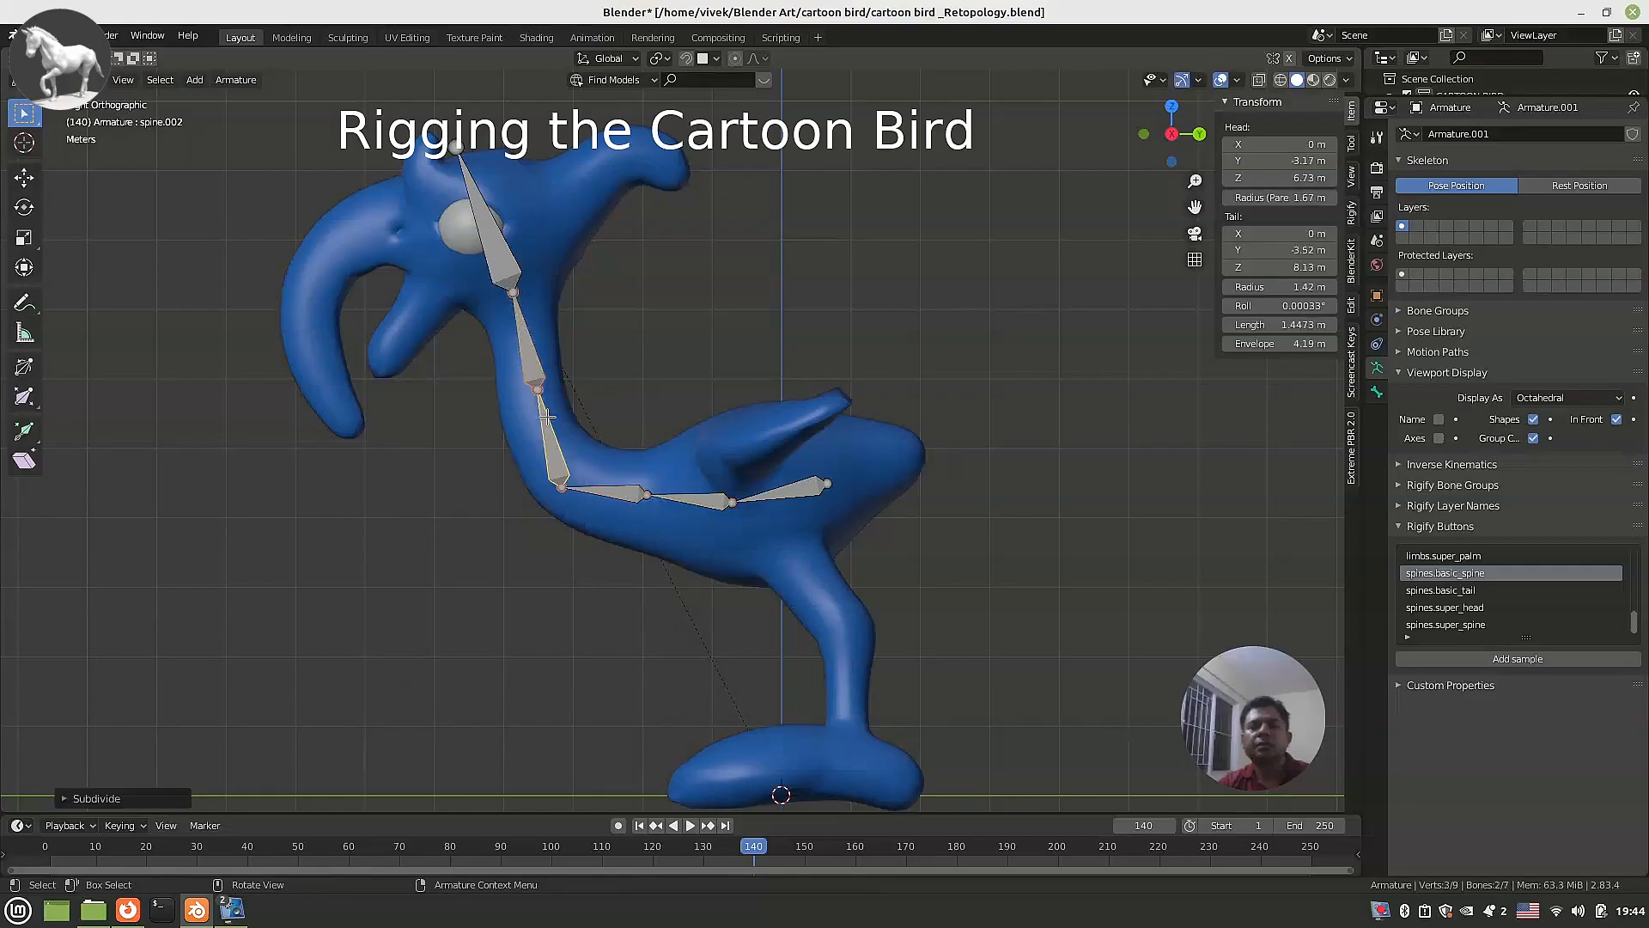
Nudge the new mid-neck joint slightly forward and raise the base-of-neck joint to about Y -3.15 m, Z 7.07 m.
left_click(540, 397)
key("g")
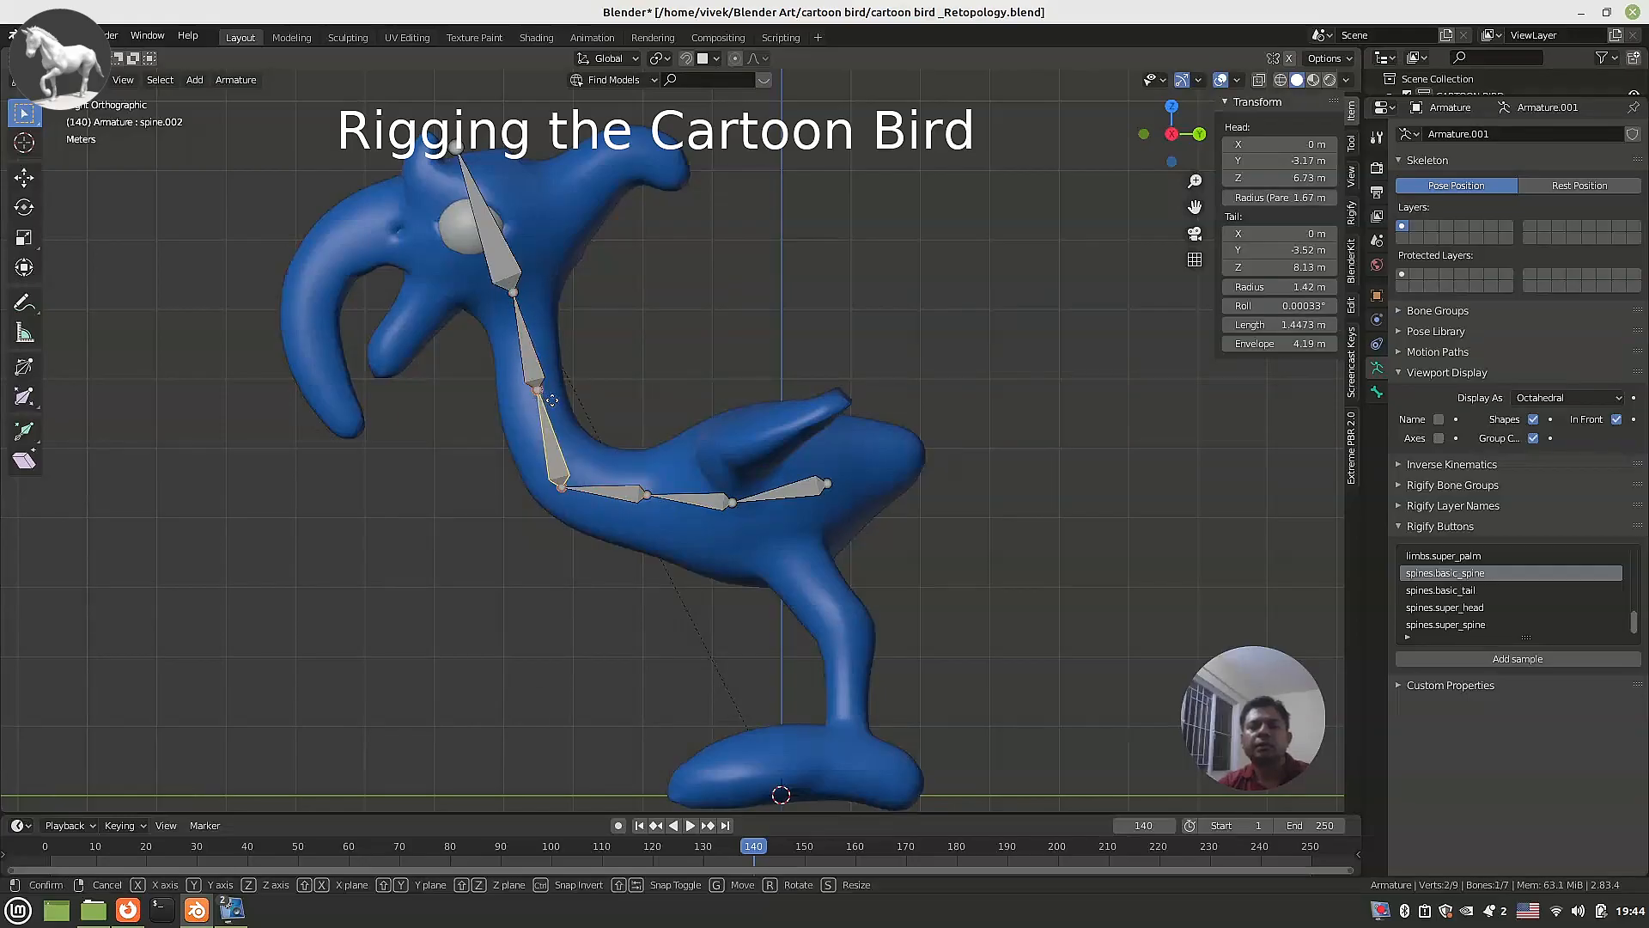
left_click(548, 401)
left_click(560, 487)
key("g")
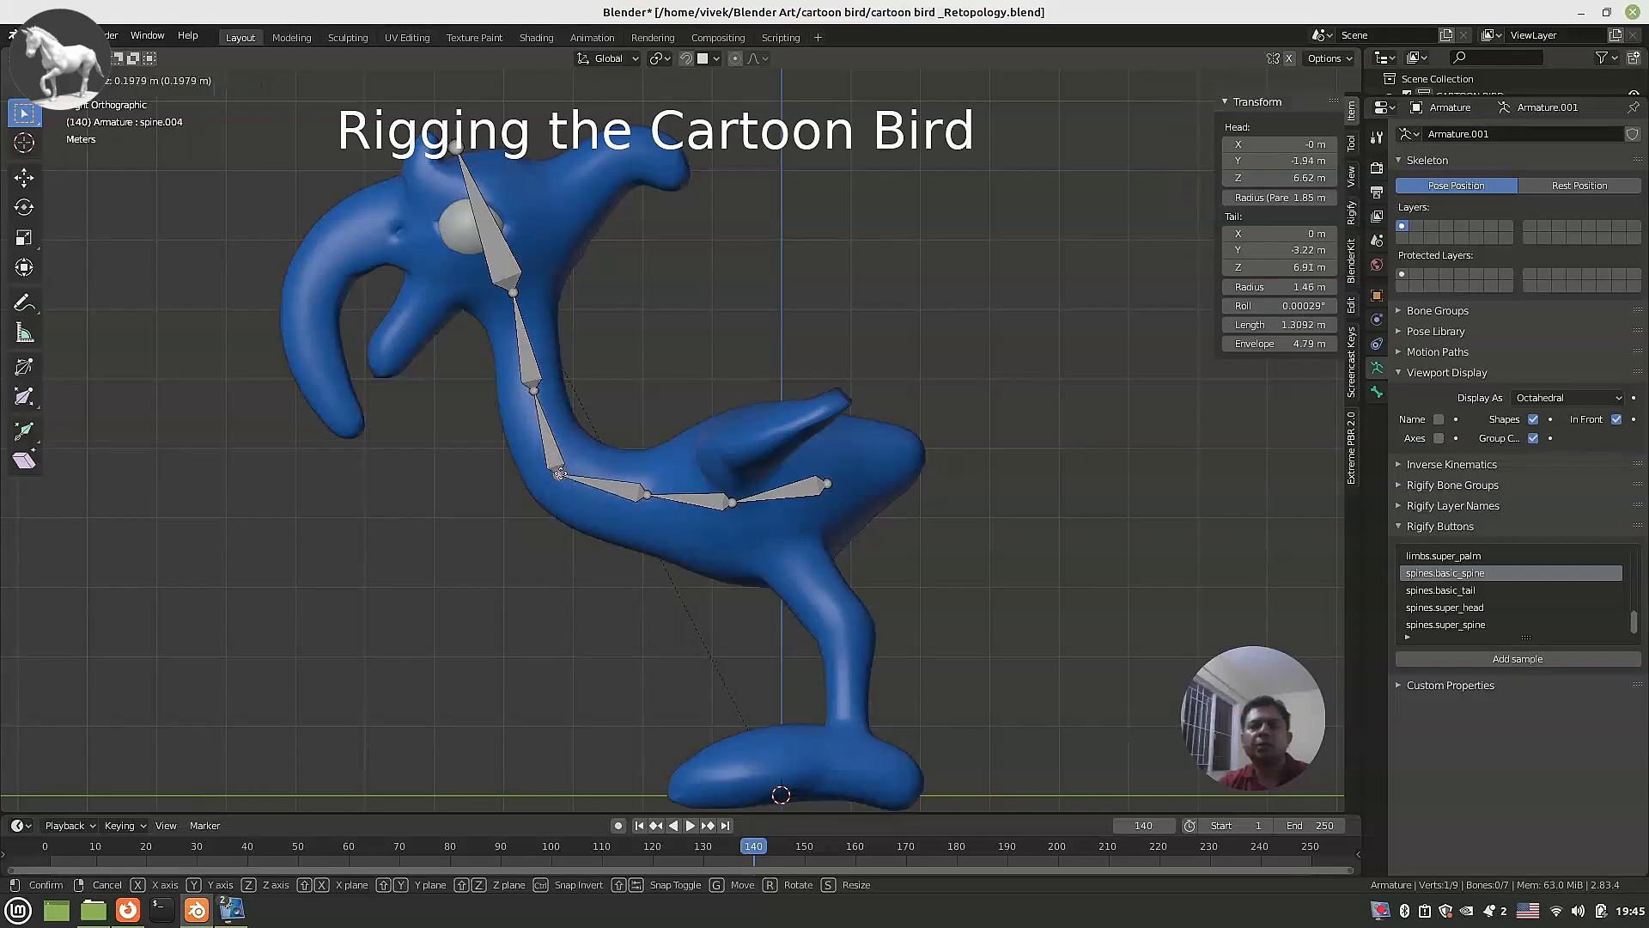
left_click(564, 462)
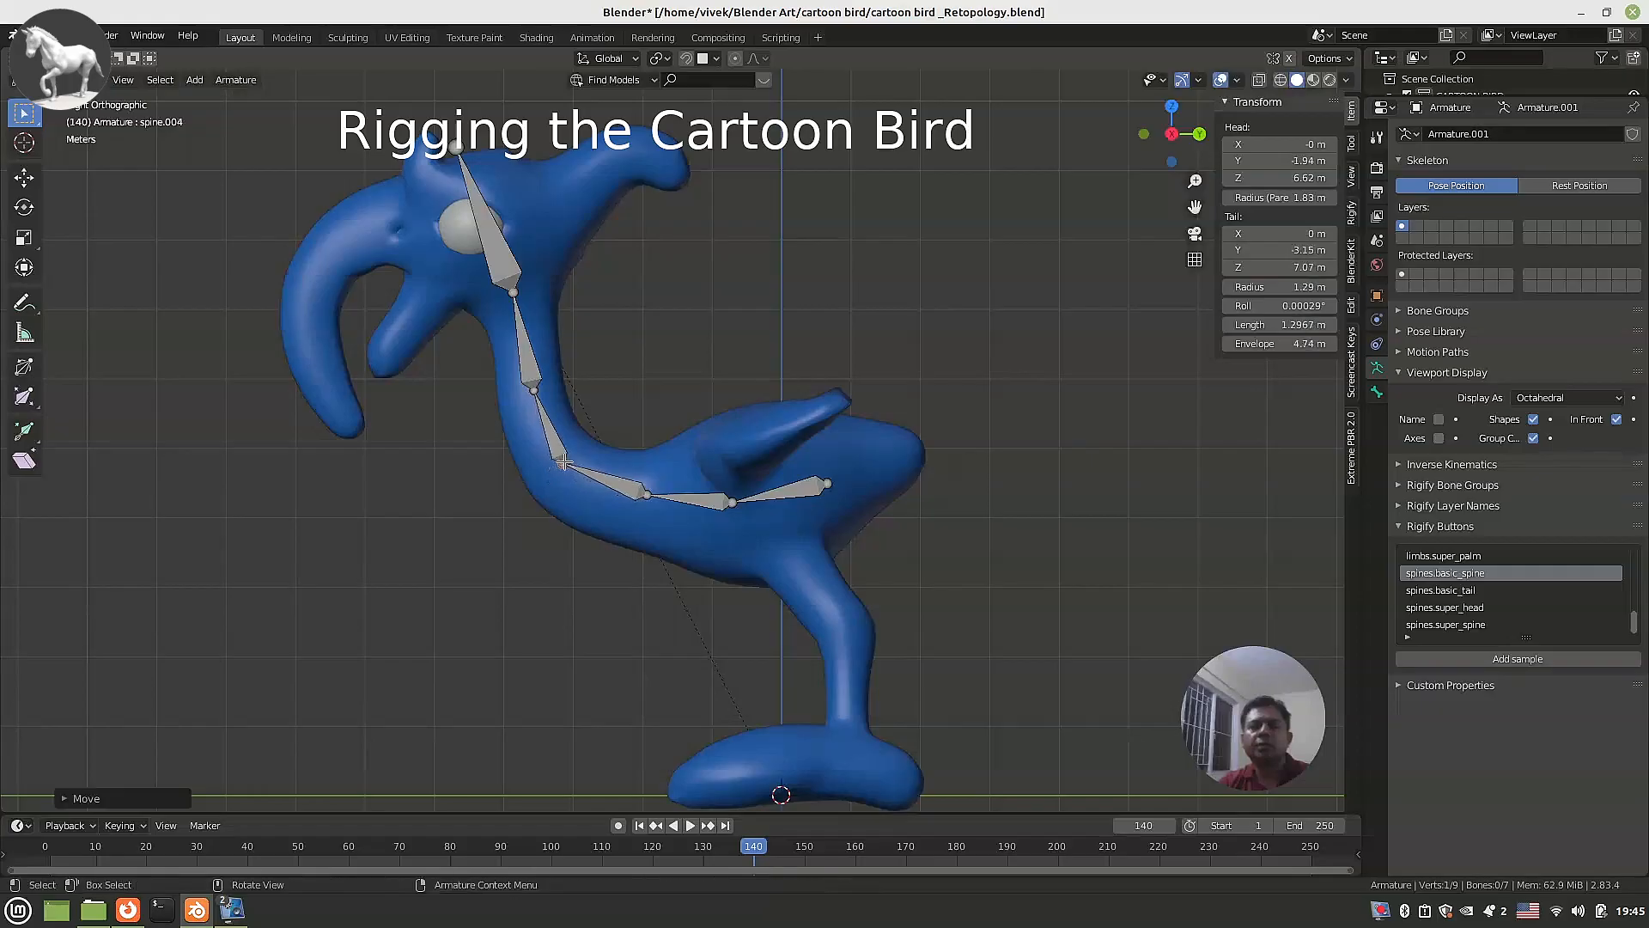
Move the new chest joint to about Y -2.06 m, Z 6.59 m and the spine's rear end to Y 0.123 m, Z 6.63 m, and save the file.
left_click(643, 494)
key("g")
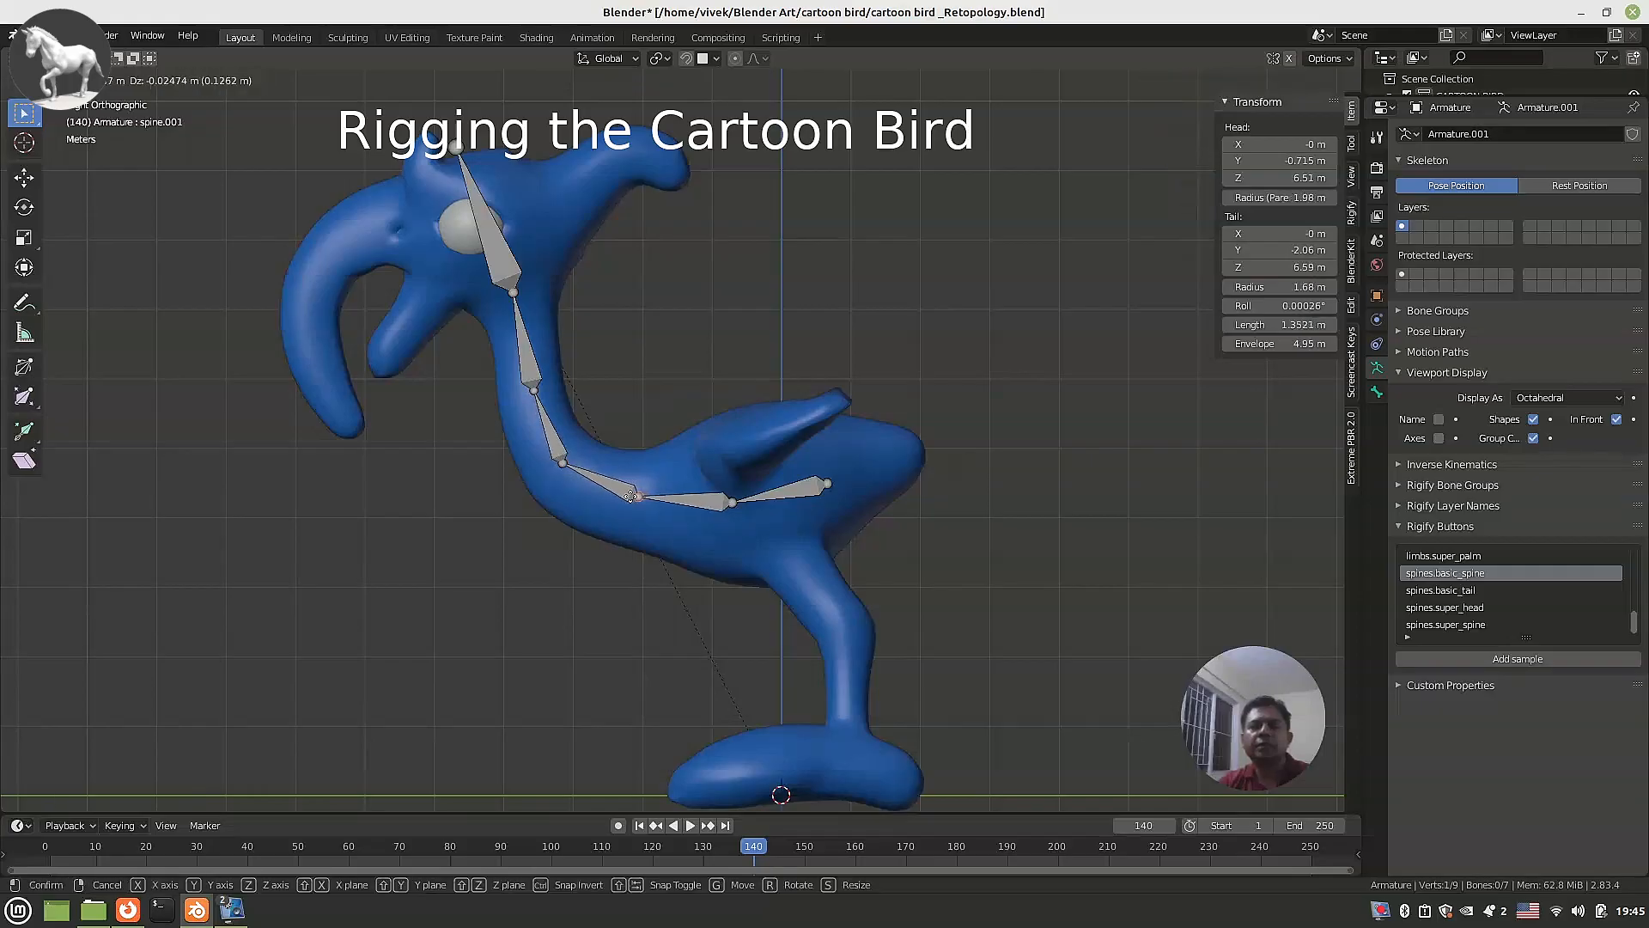
left_click(631, 496)
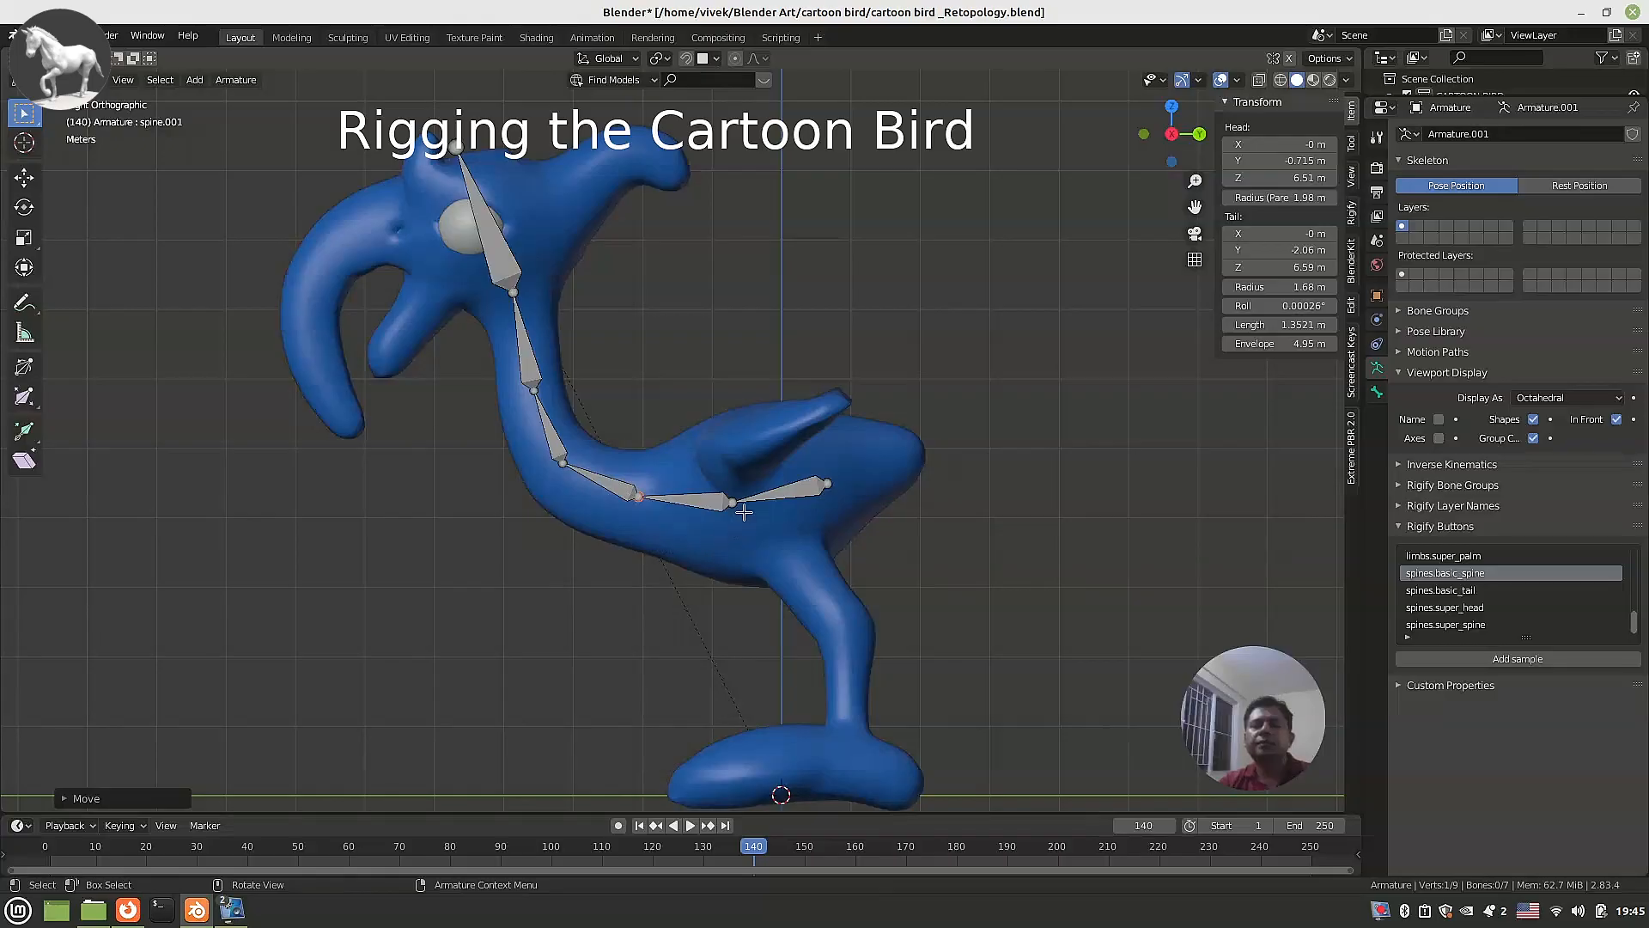
left_click(828, 484)
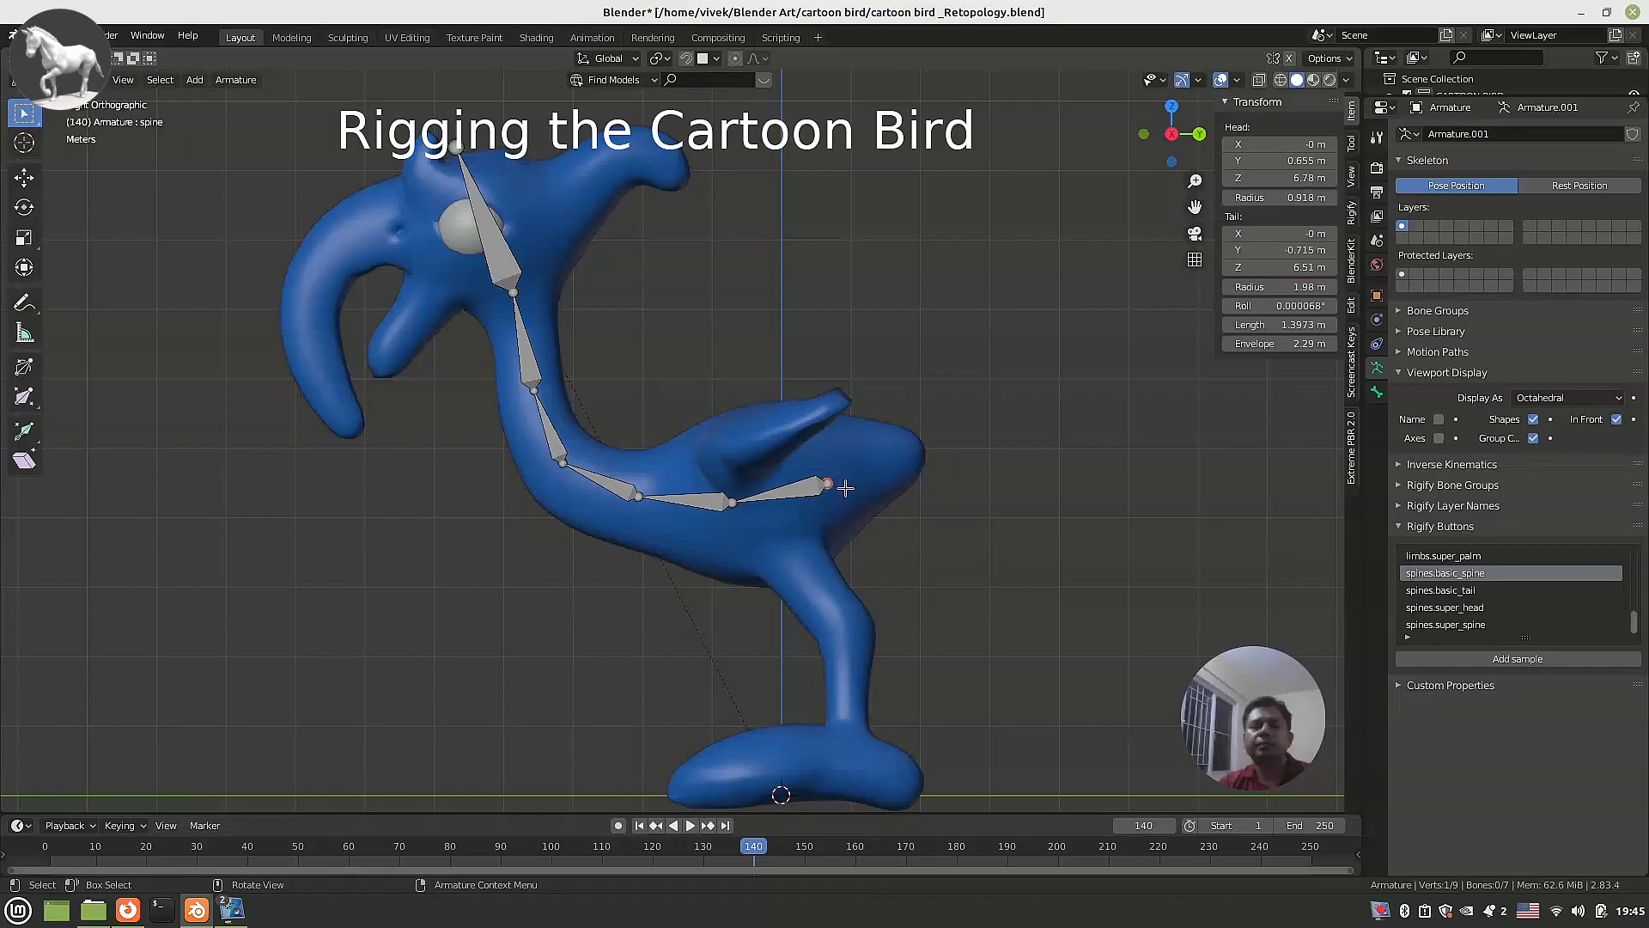
key("g")
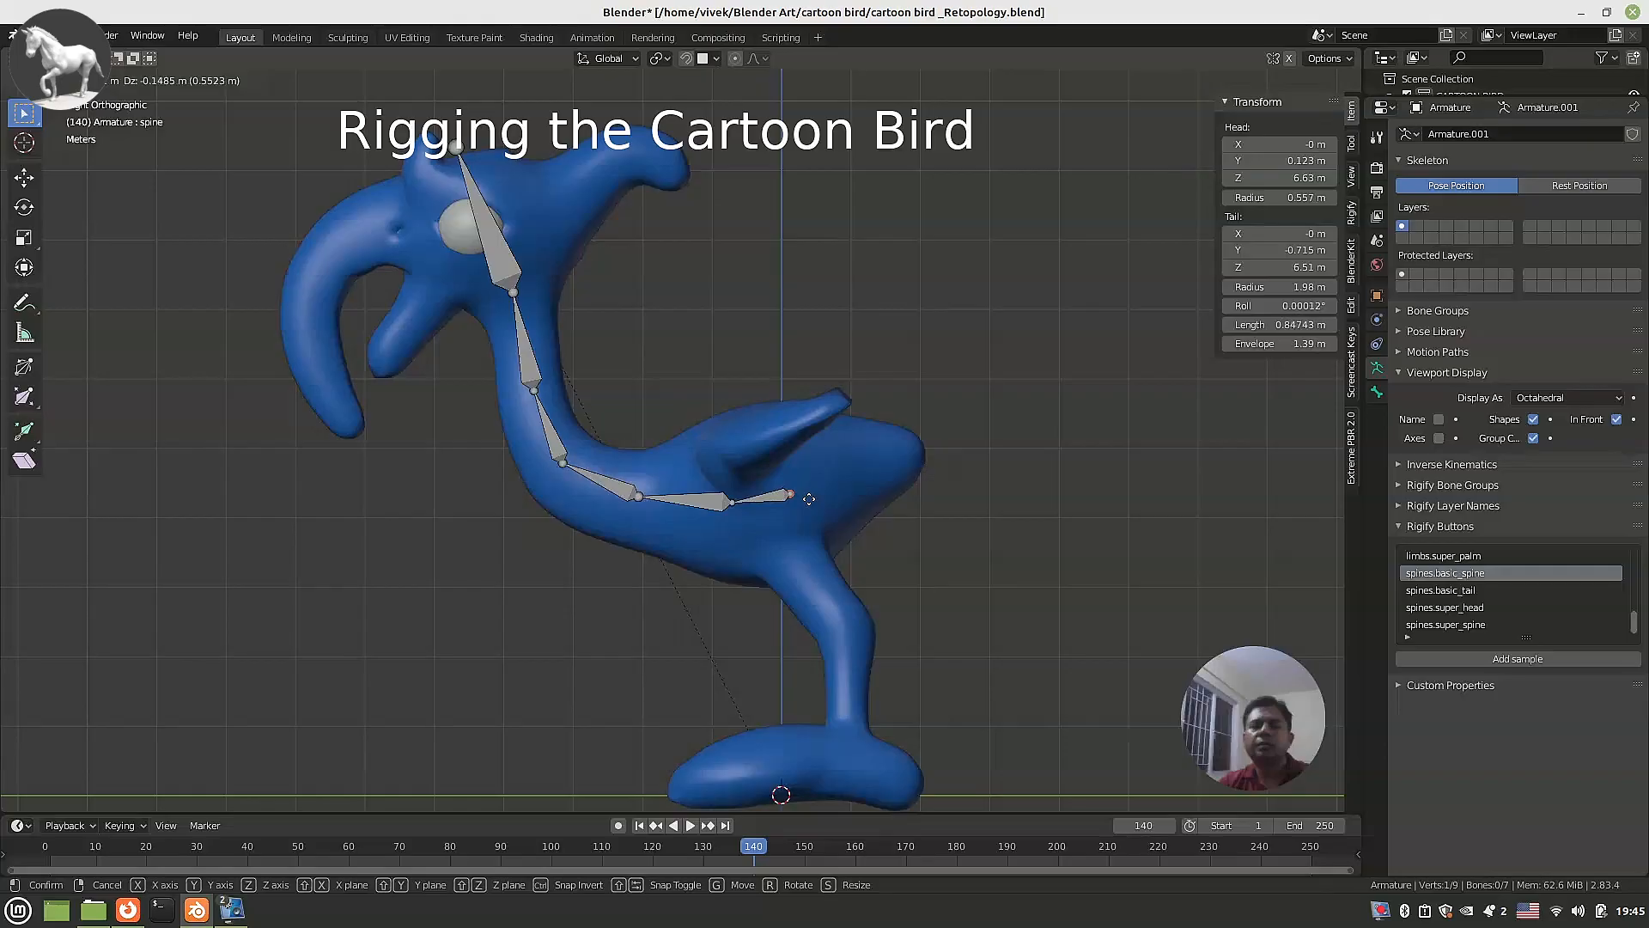
left_click(809, 498)
key("ctrl+s")
Add the limbs.leg Rigify sample to the armature.
scroll(714, 543, "down", 1)
middle_click_drag(715, 542, 841, 636)
key("KP_7")
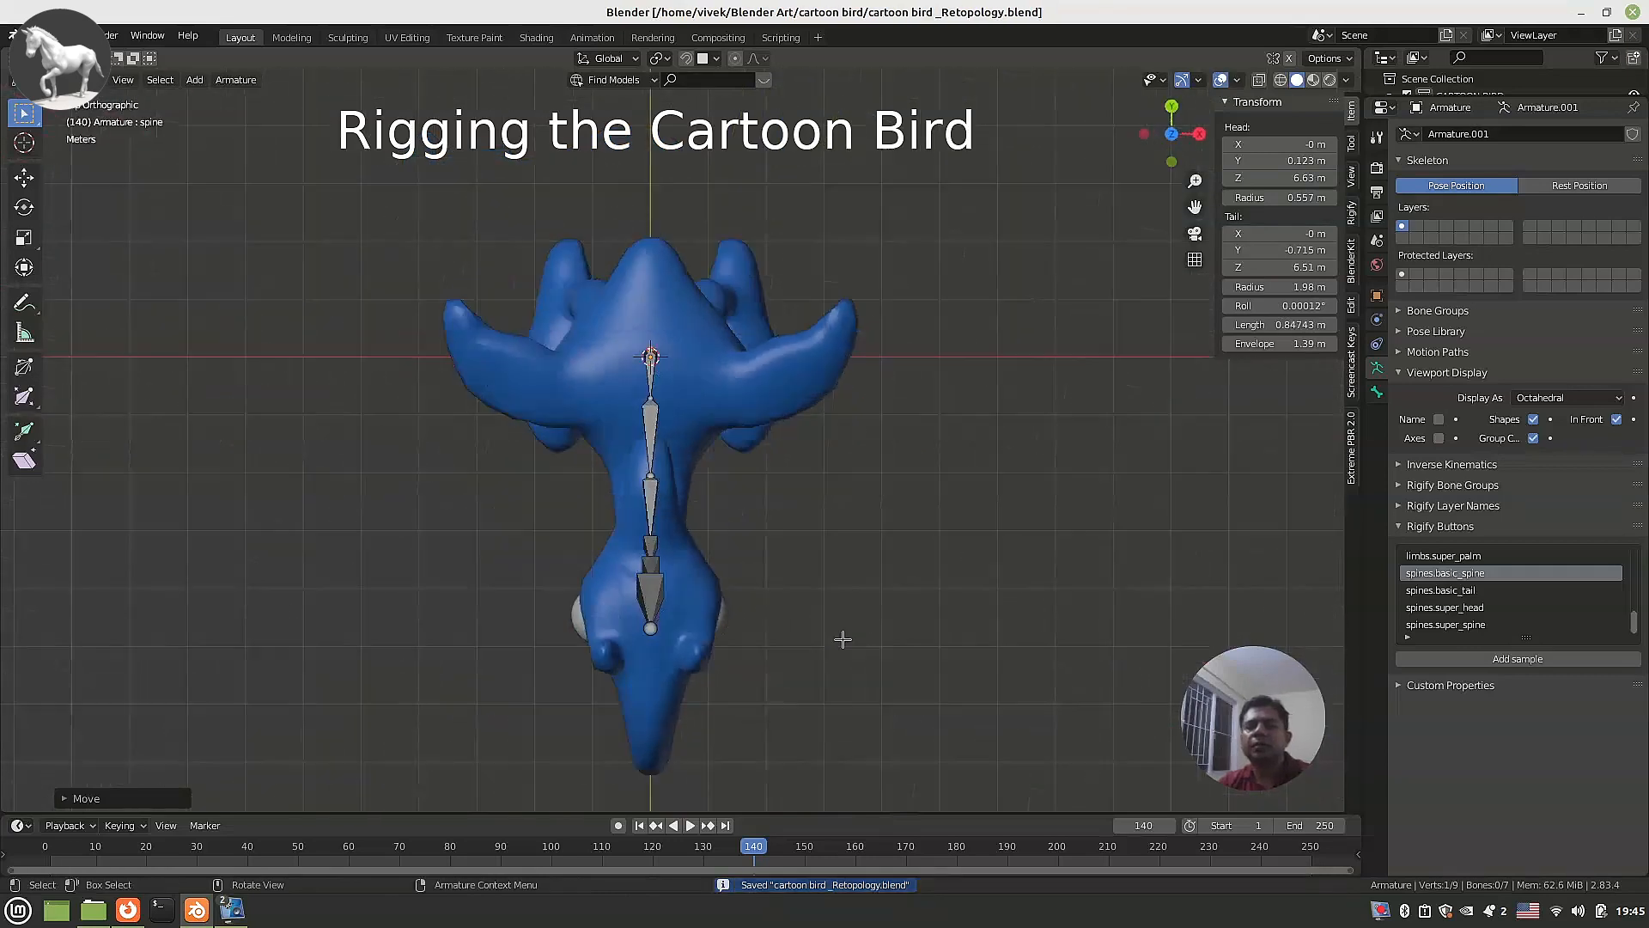
key("KP_3")
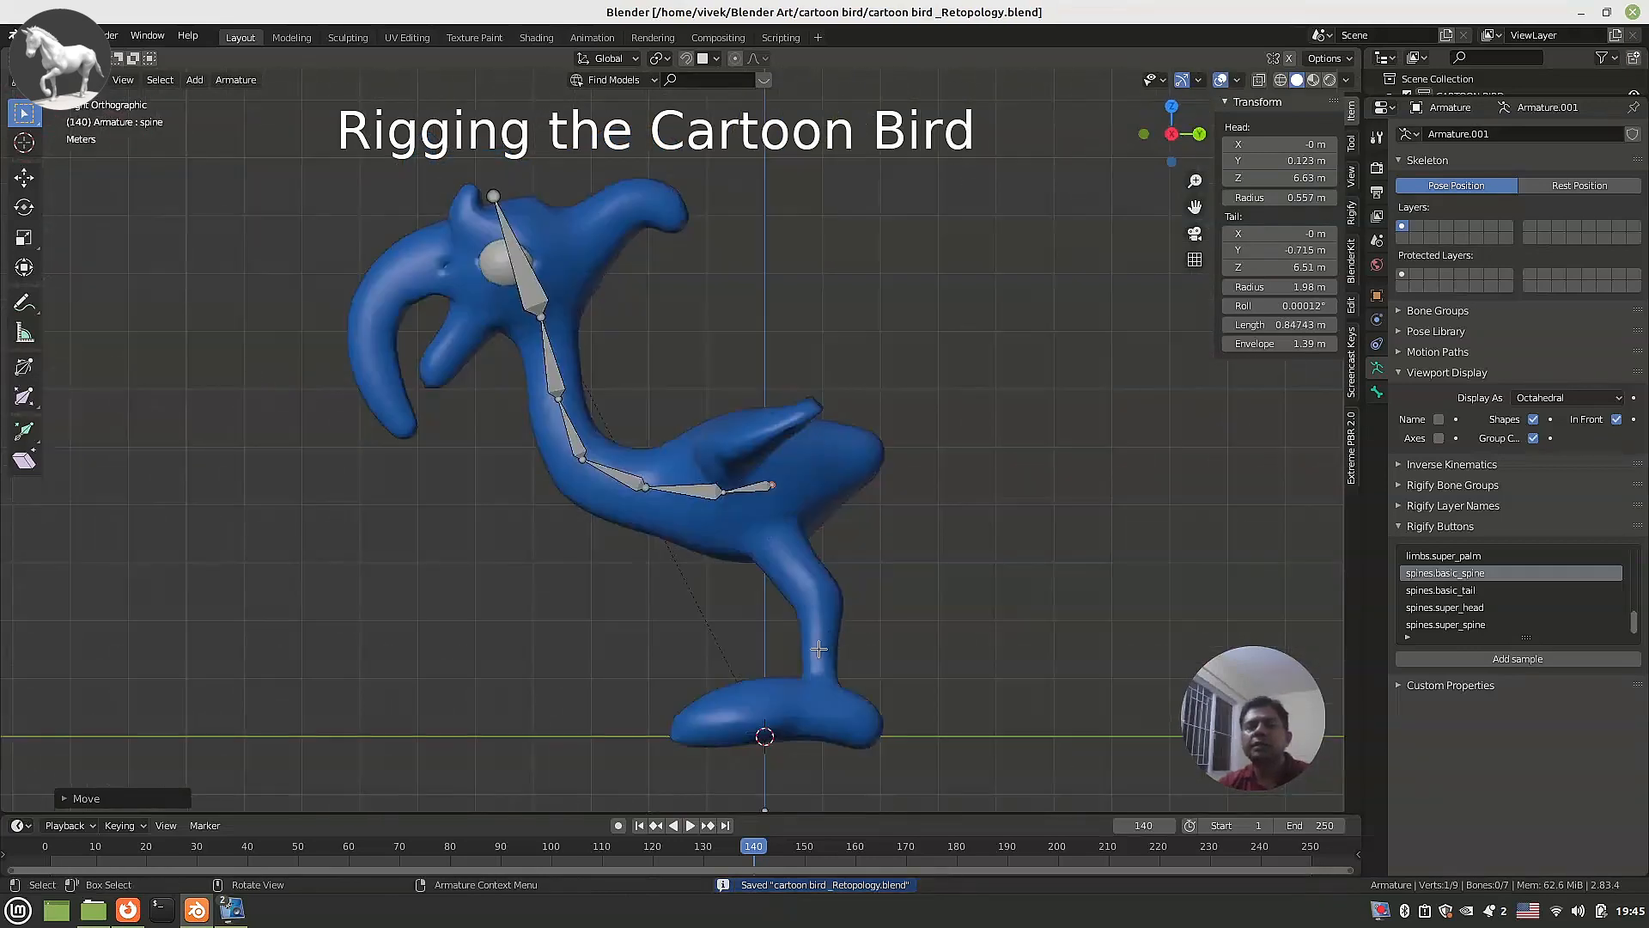
middle_click_drag(808, 613, 808, 607, "shift")
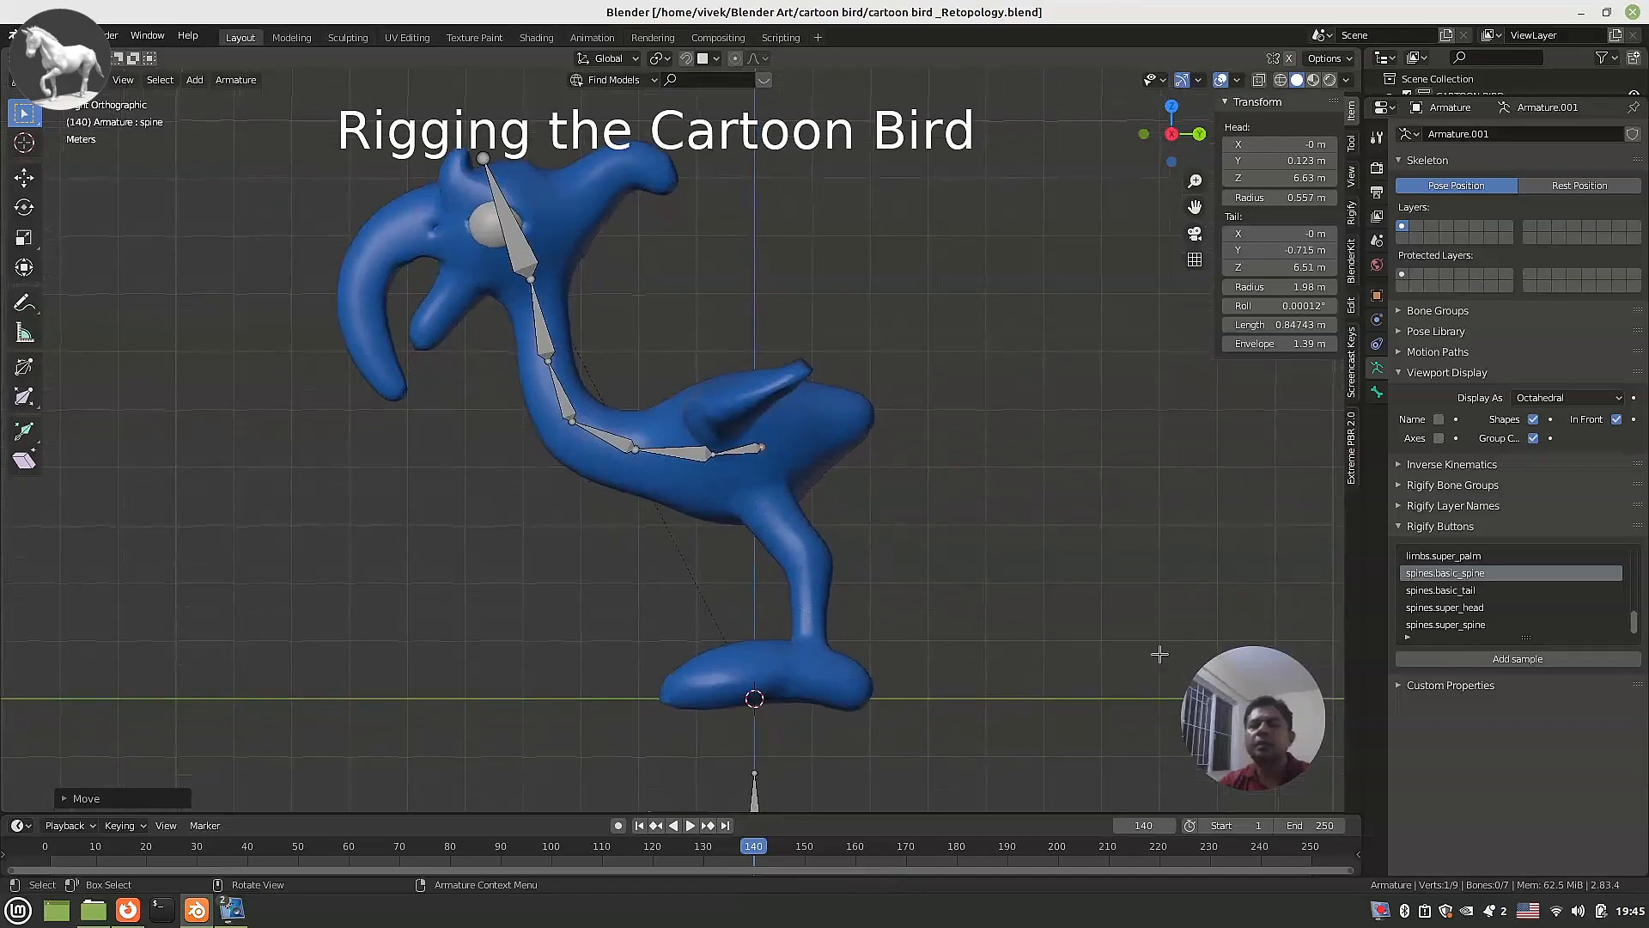
scroll(1515, 605, "up", 2)
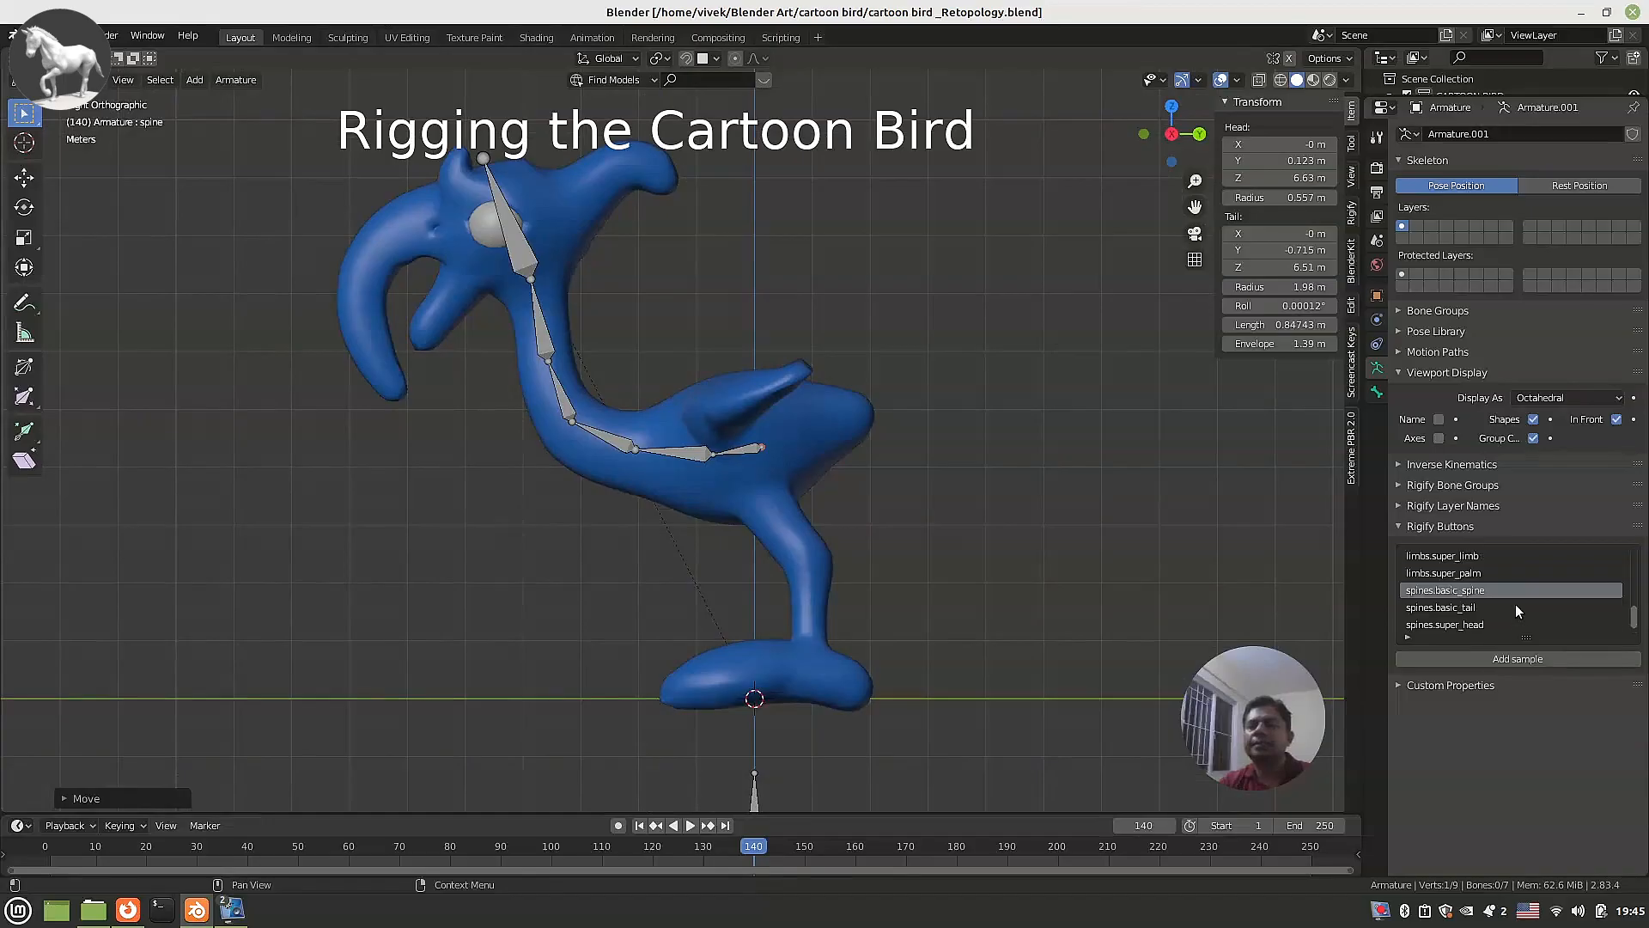
scroll(1515, 604, "up", 5)
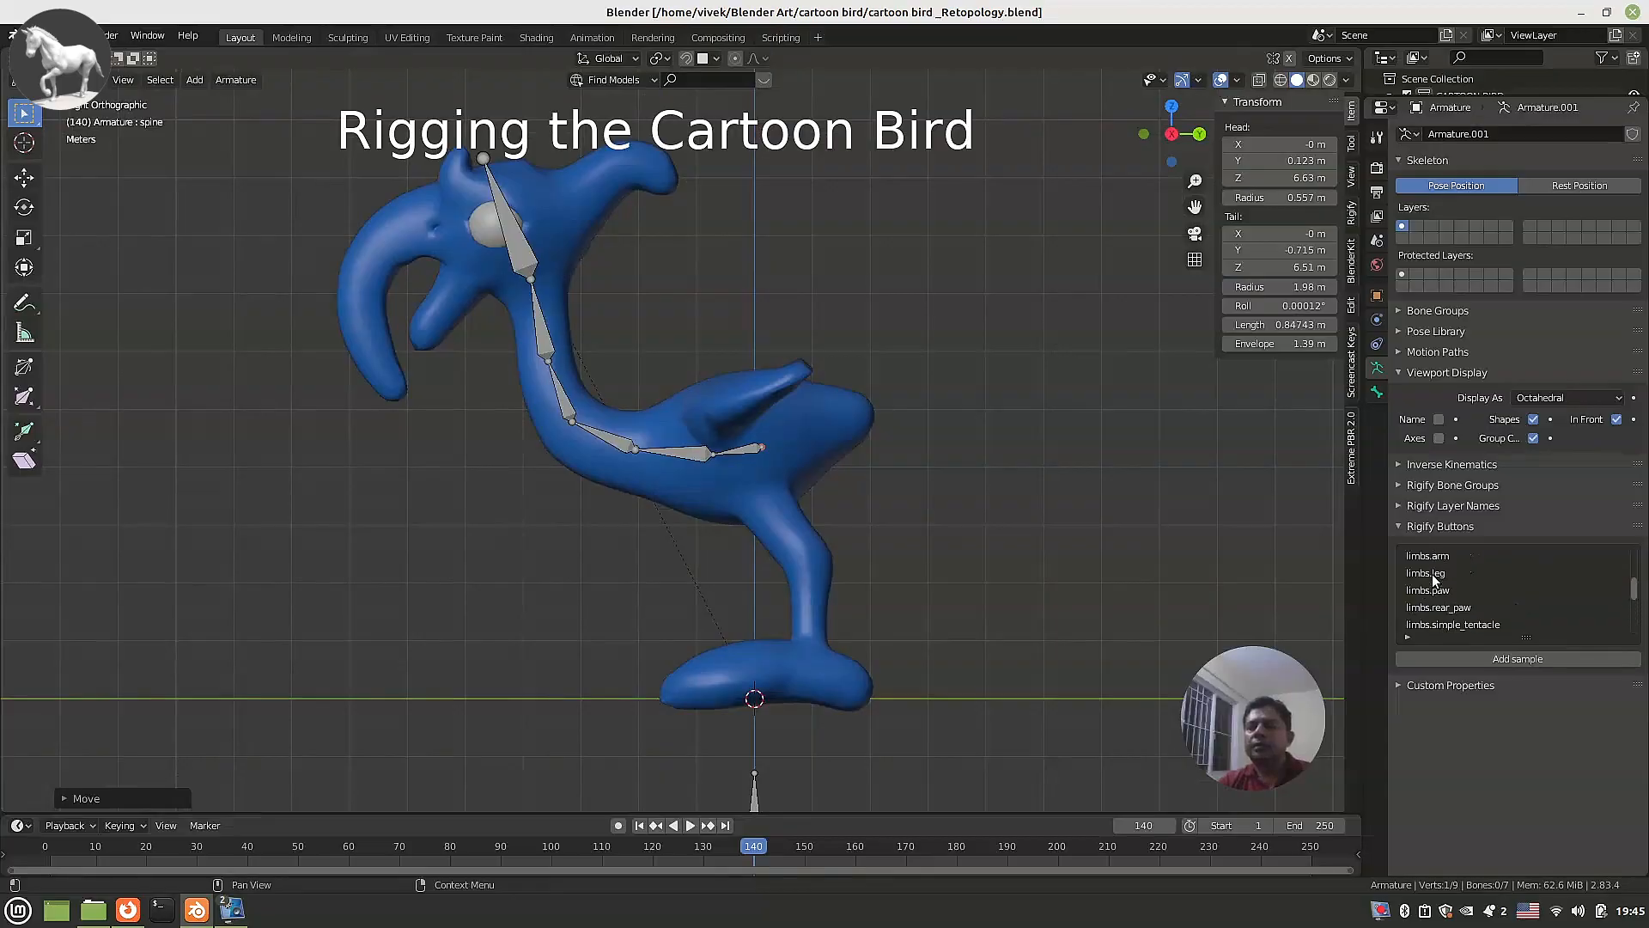
left_click(1431, 574)
left_click(1486, 661)
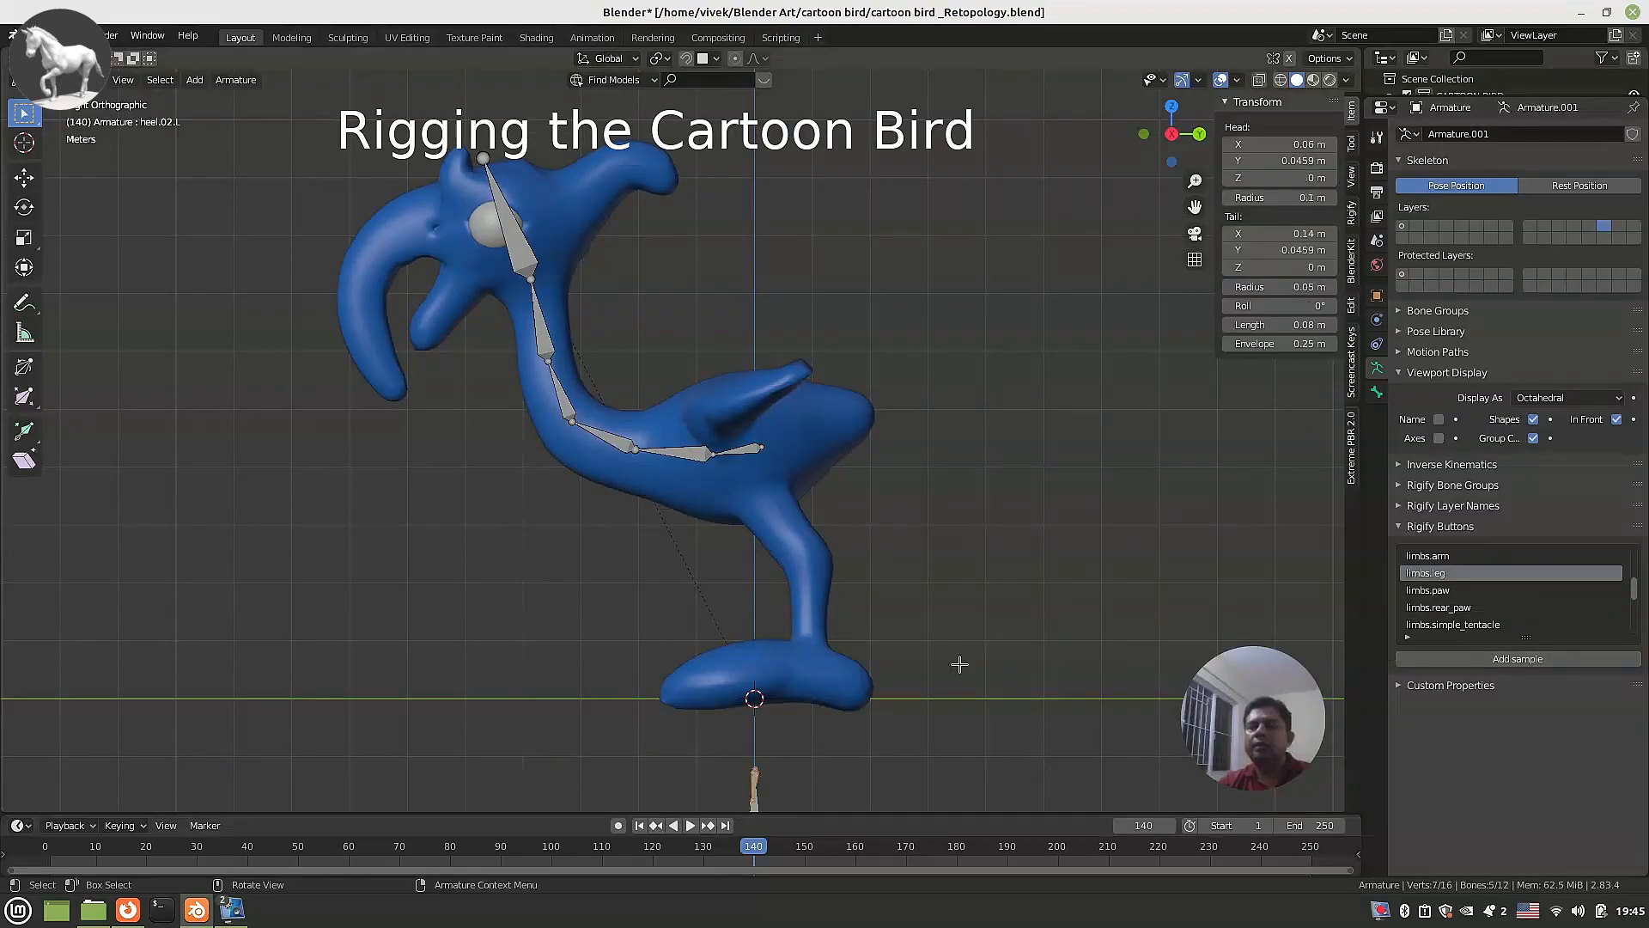
Enlarge the leg bones about 3.45 times and place them over the bird's leg, with the heel bone near Y 1.07 m, Z 2.43 m.
key("g")
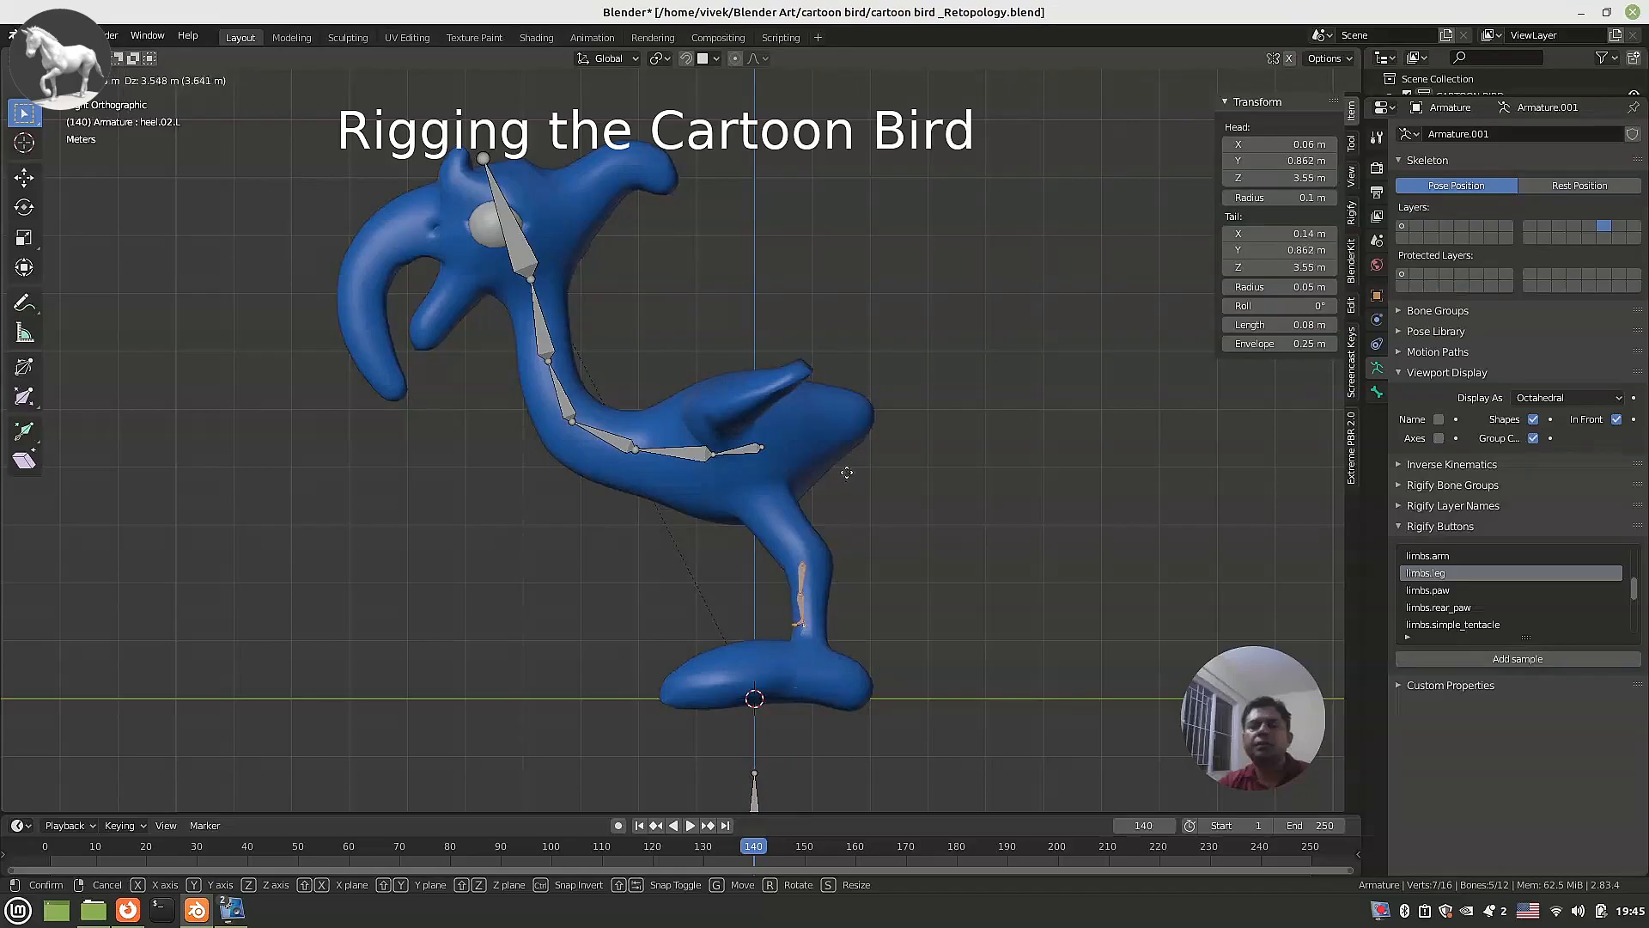
left_click(847, 472)
key("s")
left_click(966, 682)
key("g")
left_click(951, 716)
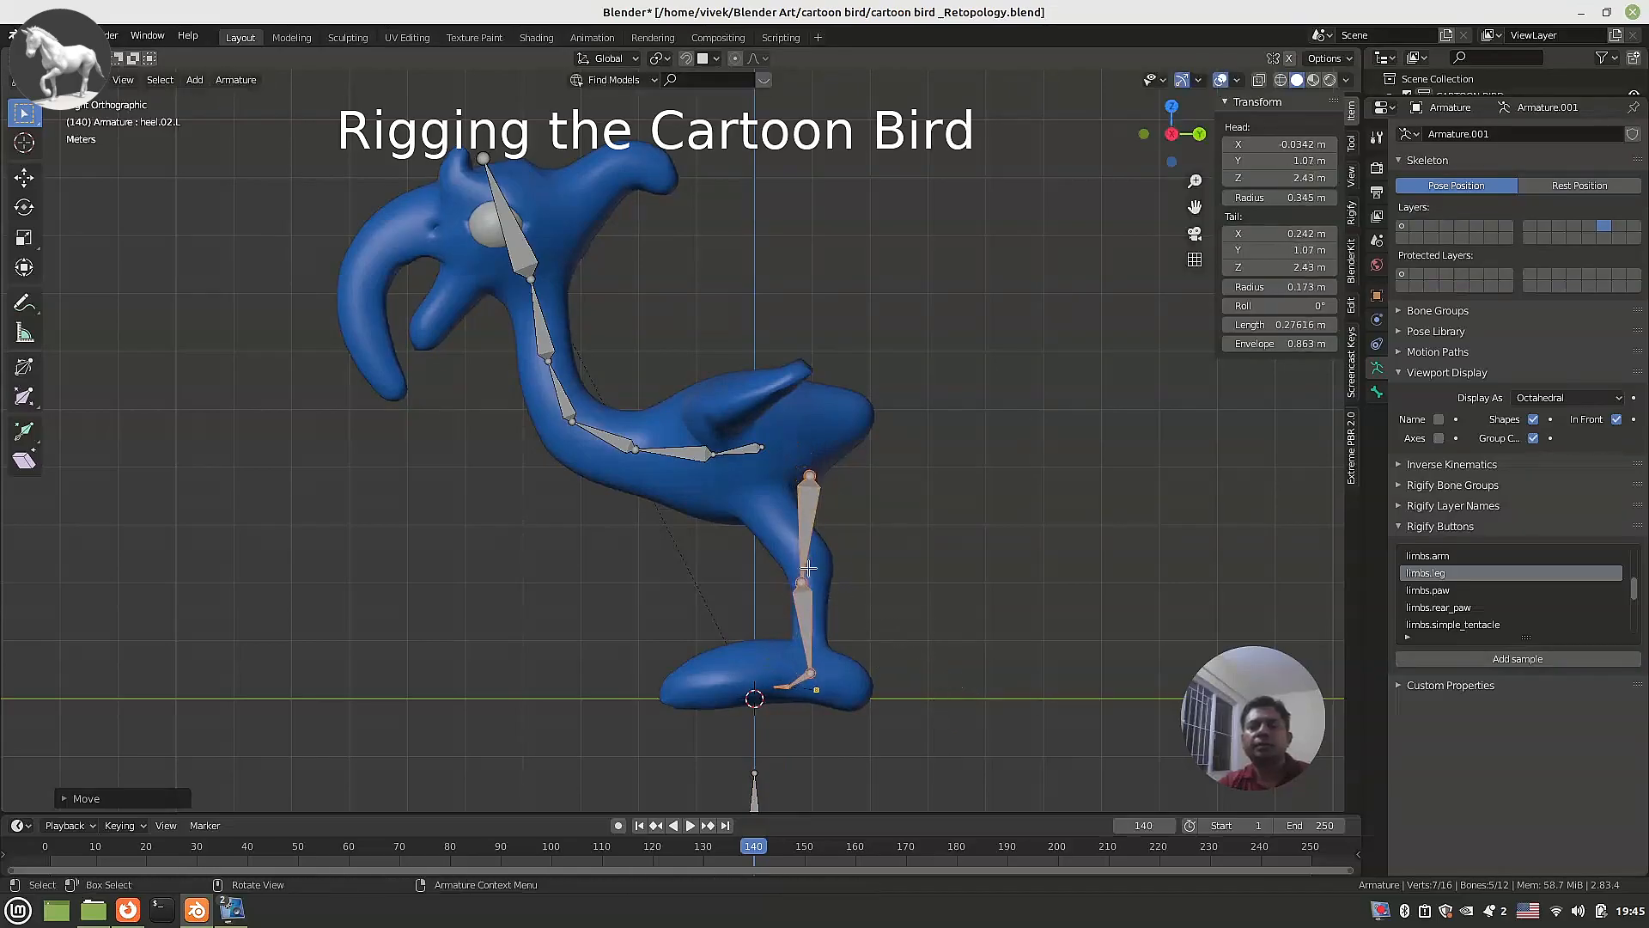
Move the hip joint to about Y -0.05 m, Z 6.03 m and the knee joint to about Y 0.99 m, Z 4.76 m.
scroll(808, 567, "up", 2)
left_click(868, 488)
key("g")
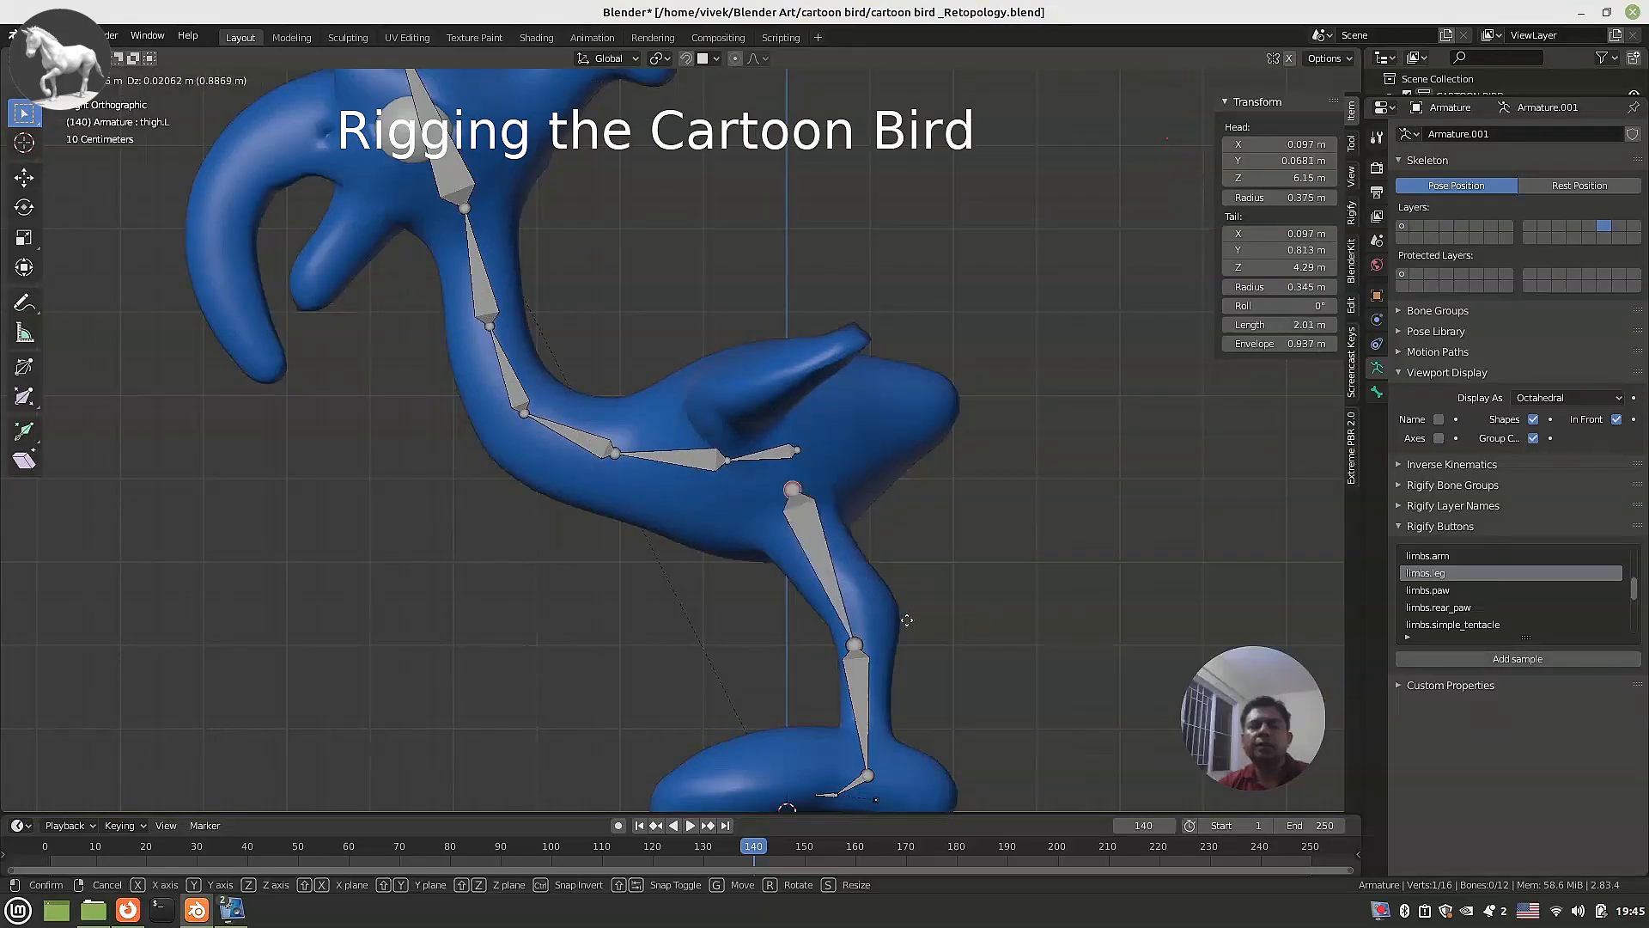
left_click(897, 629)
left_click(863, 642)
key("g")
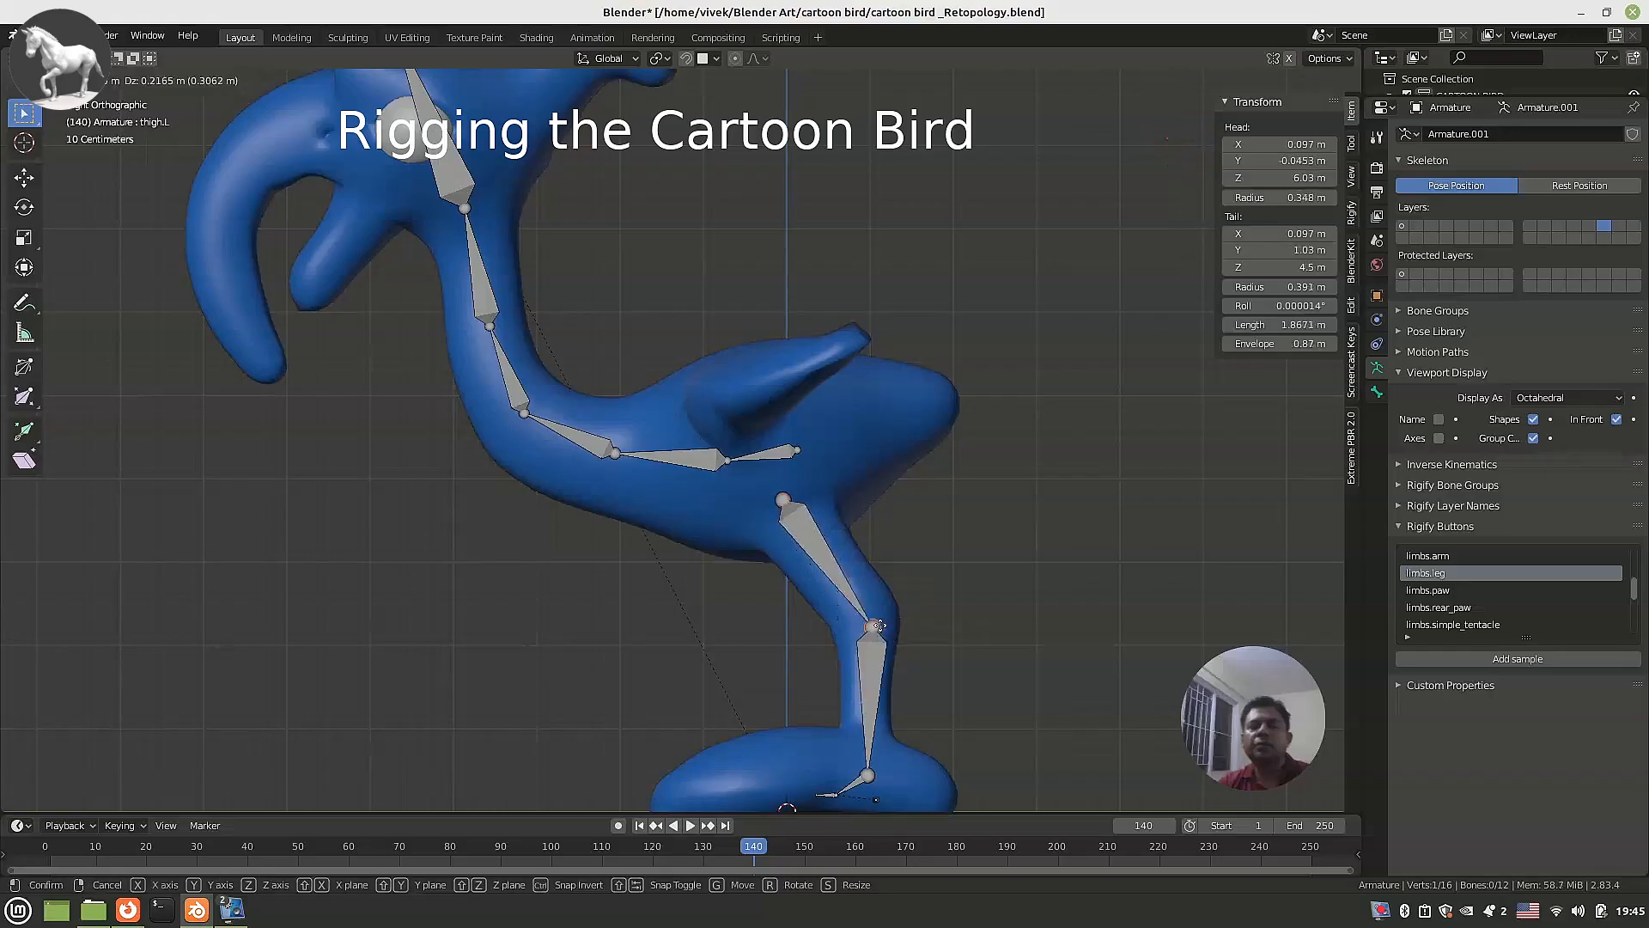
left_click(874, 604)
middle_click_drag(893, 666, 842, 444, "shift")
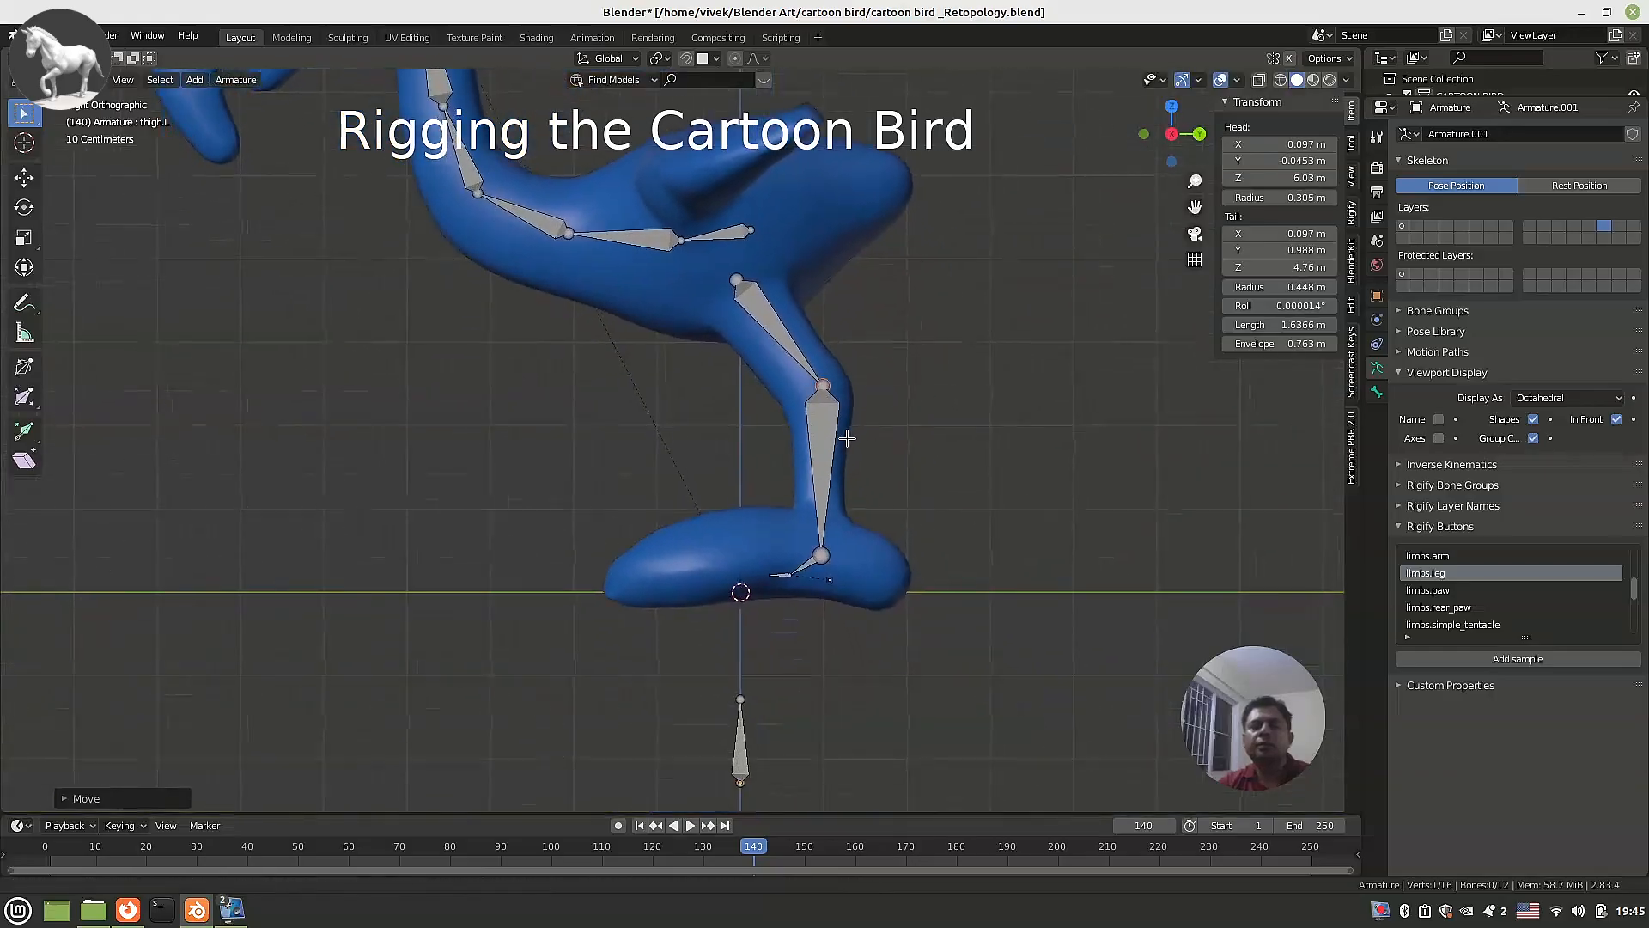
Move the toe bone to the front of the foot, with its base at about Y -0.81 m, Z 2.59 m and tip at Y -1.54 m, Z 2.28 m.
scroll(821, 578, "up", 2)
left_click(822, 632)
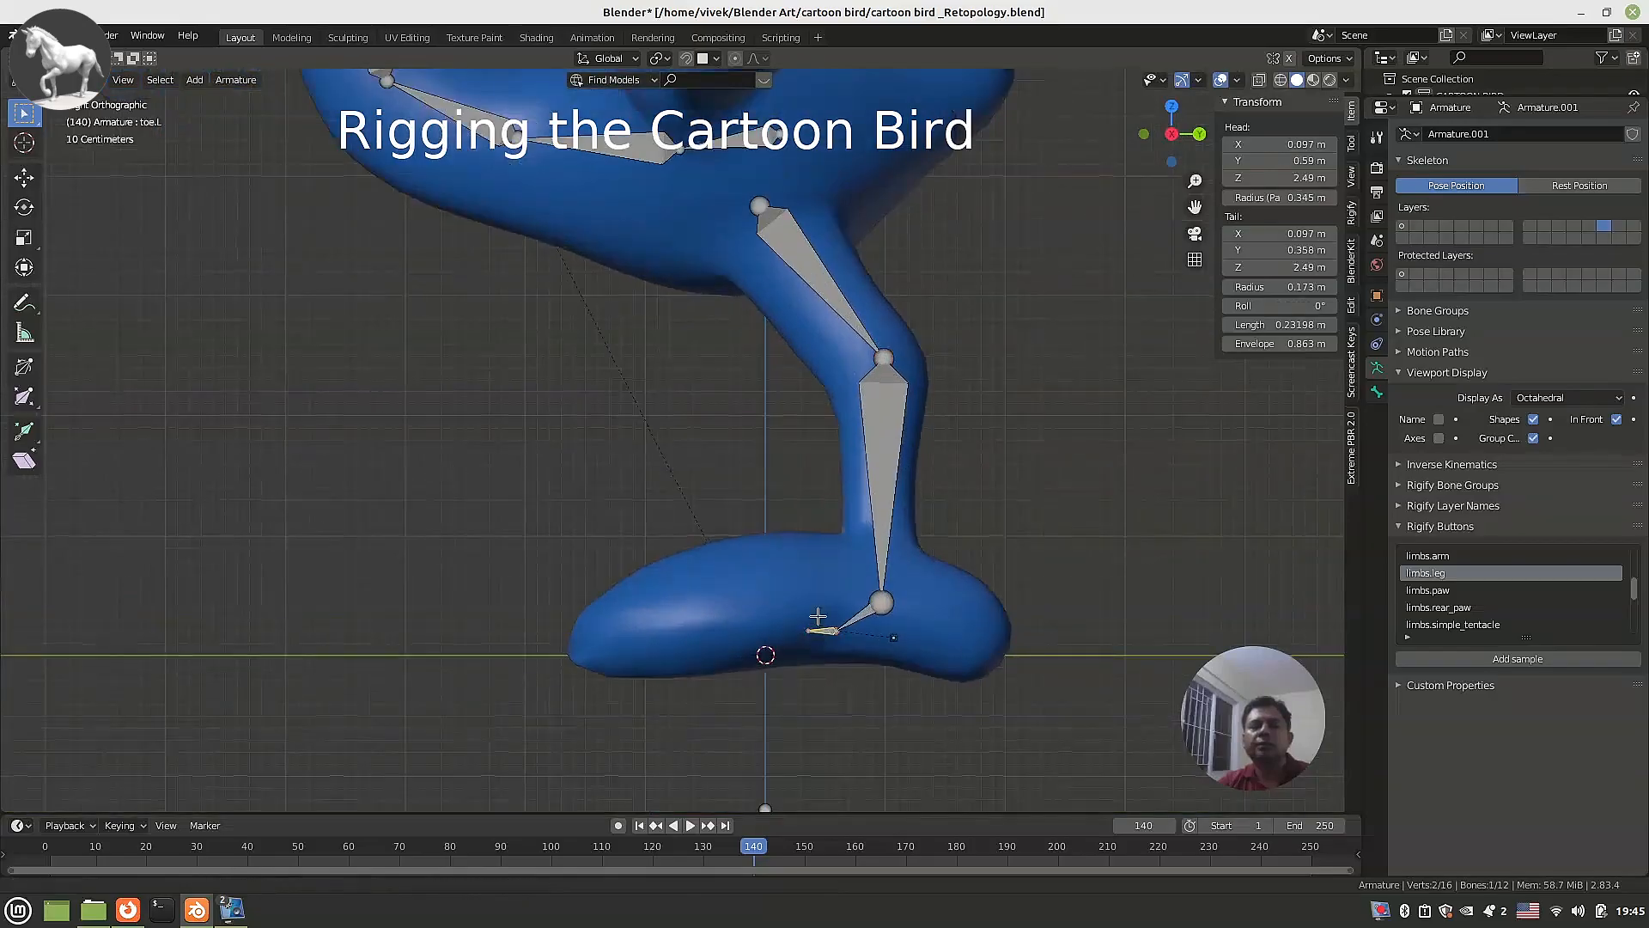
middle_click_drag(822, 632, 821, 582, "shift")
key("g")
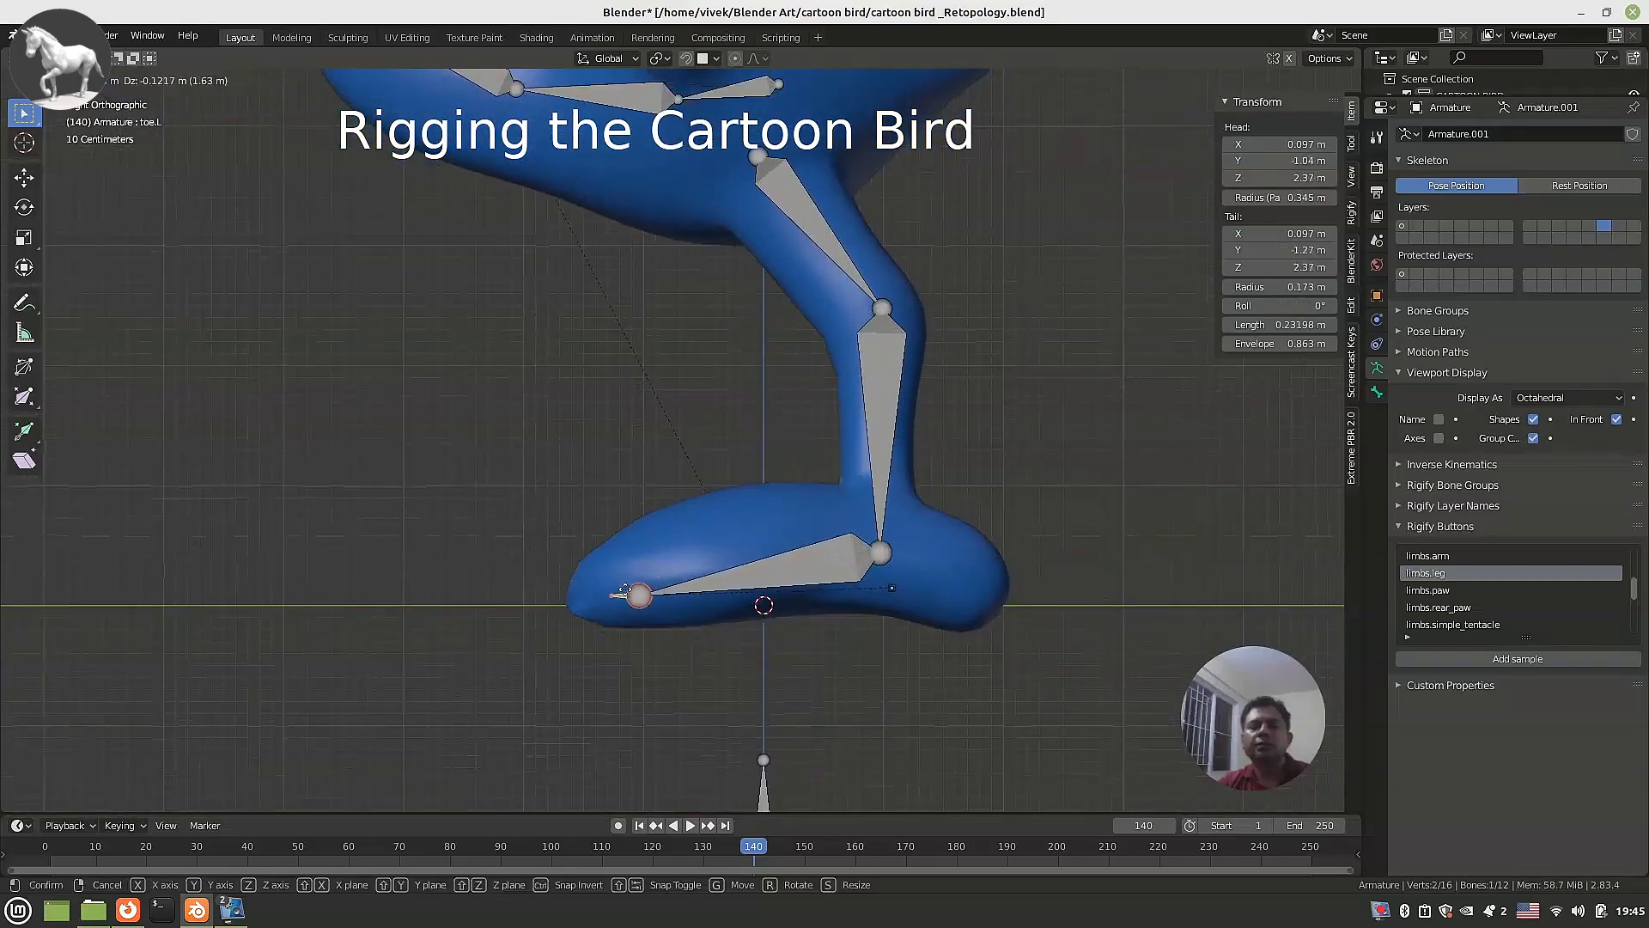
left_click(611, 593)
key("g")
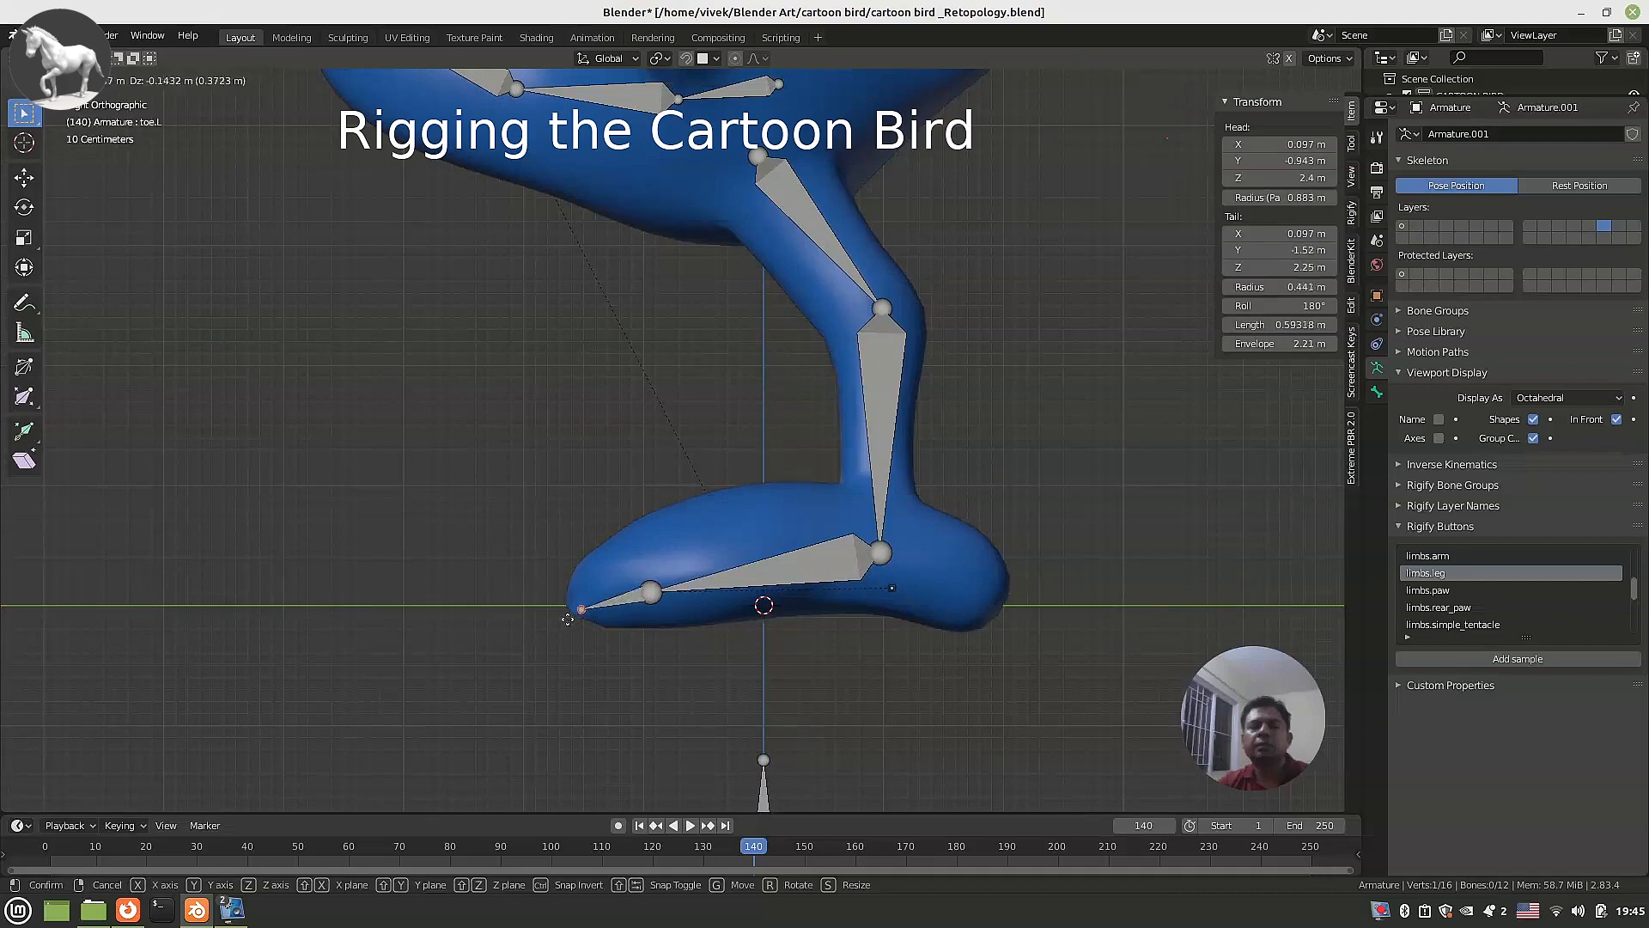
left_click(567, 616)
left_click(651, 593)
key("g")
left_click(673, 571)
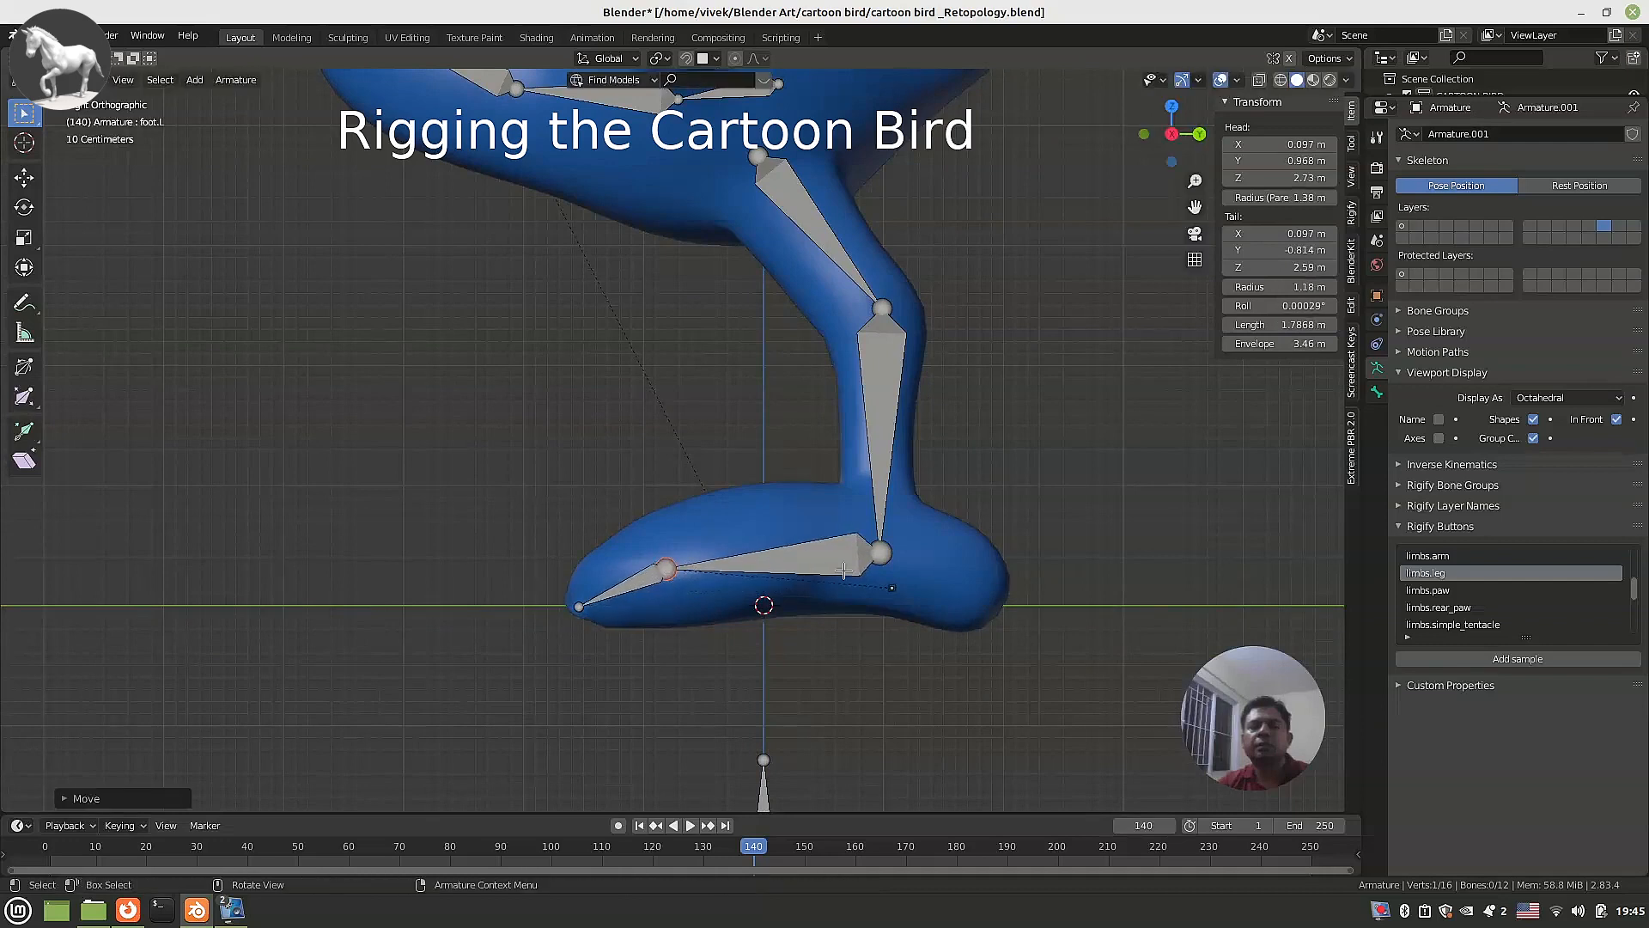
Move the ankle joint to about Y 1.03 m, Z 2.76 m and the heel bone behind the foot to about Y 2.22 m, Z 2.25 m.
left_click(884, 551)
key("g")
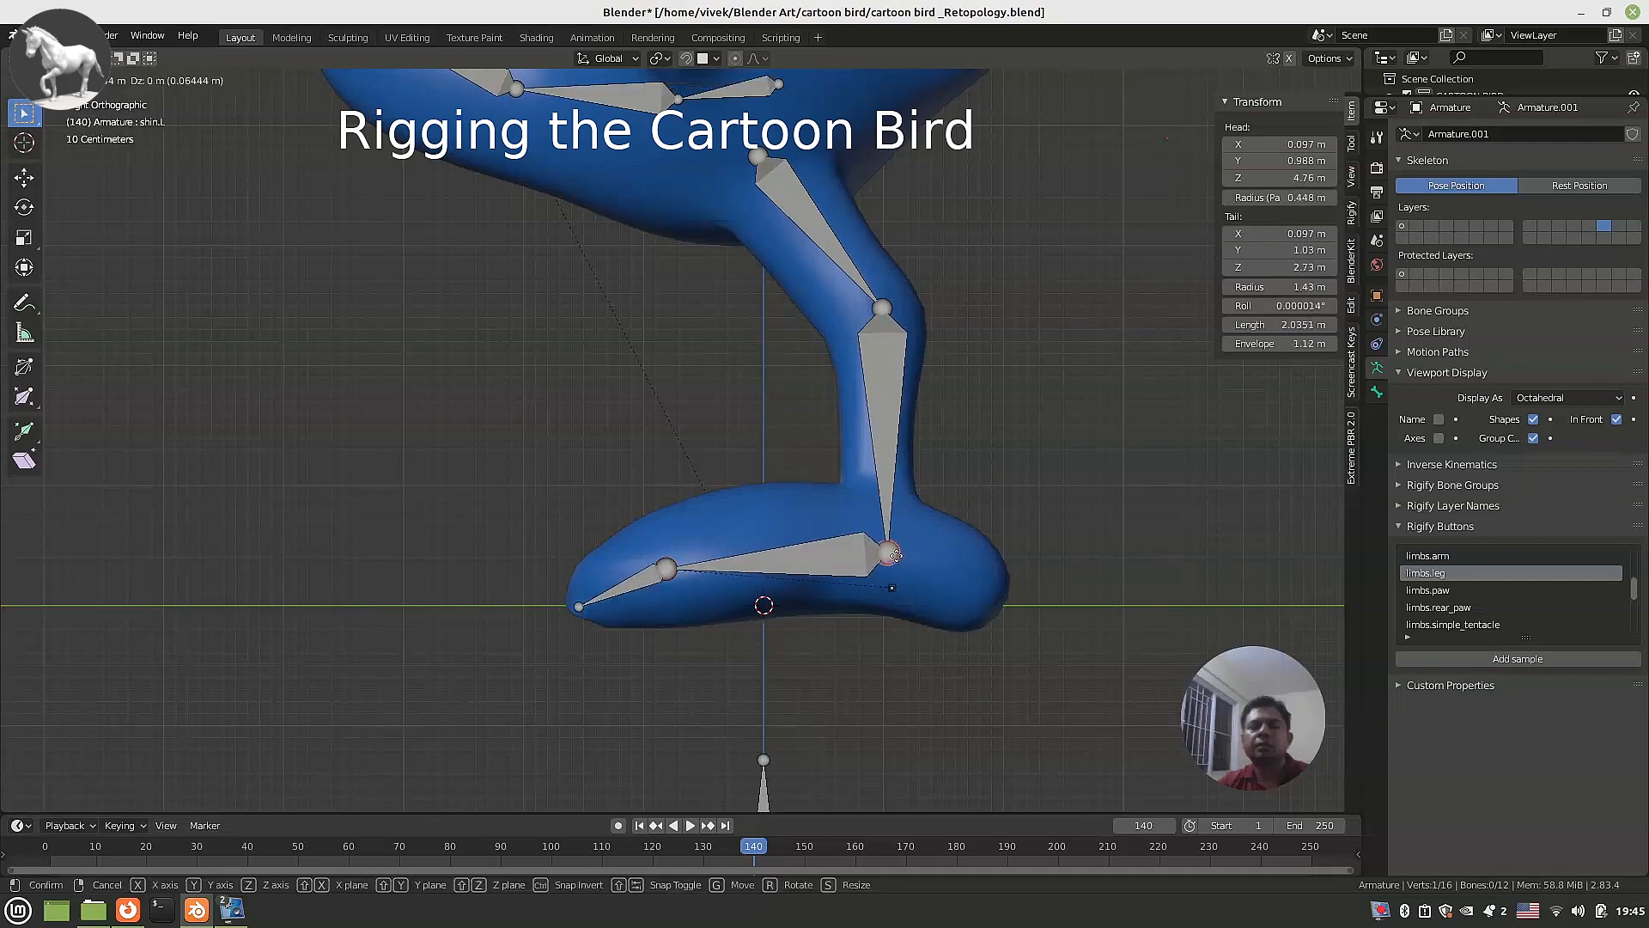
left_click(894, 552)
middle_click_drag(912, 600, 879, 596)
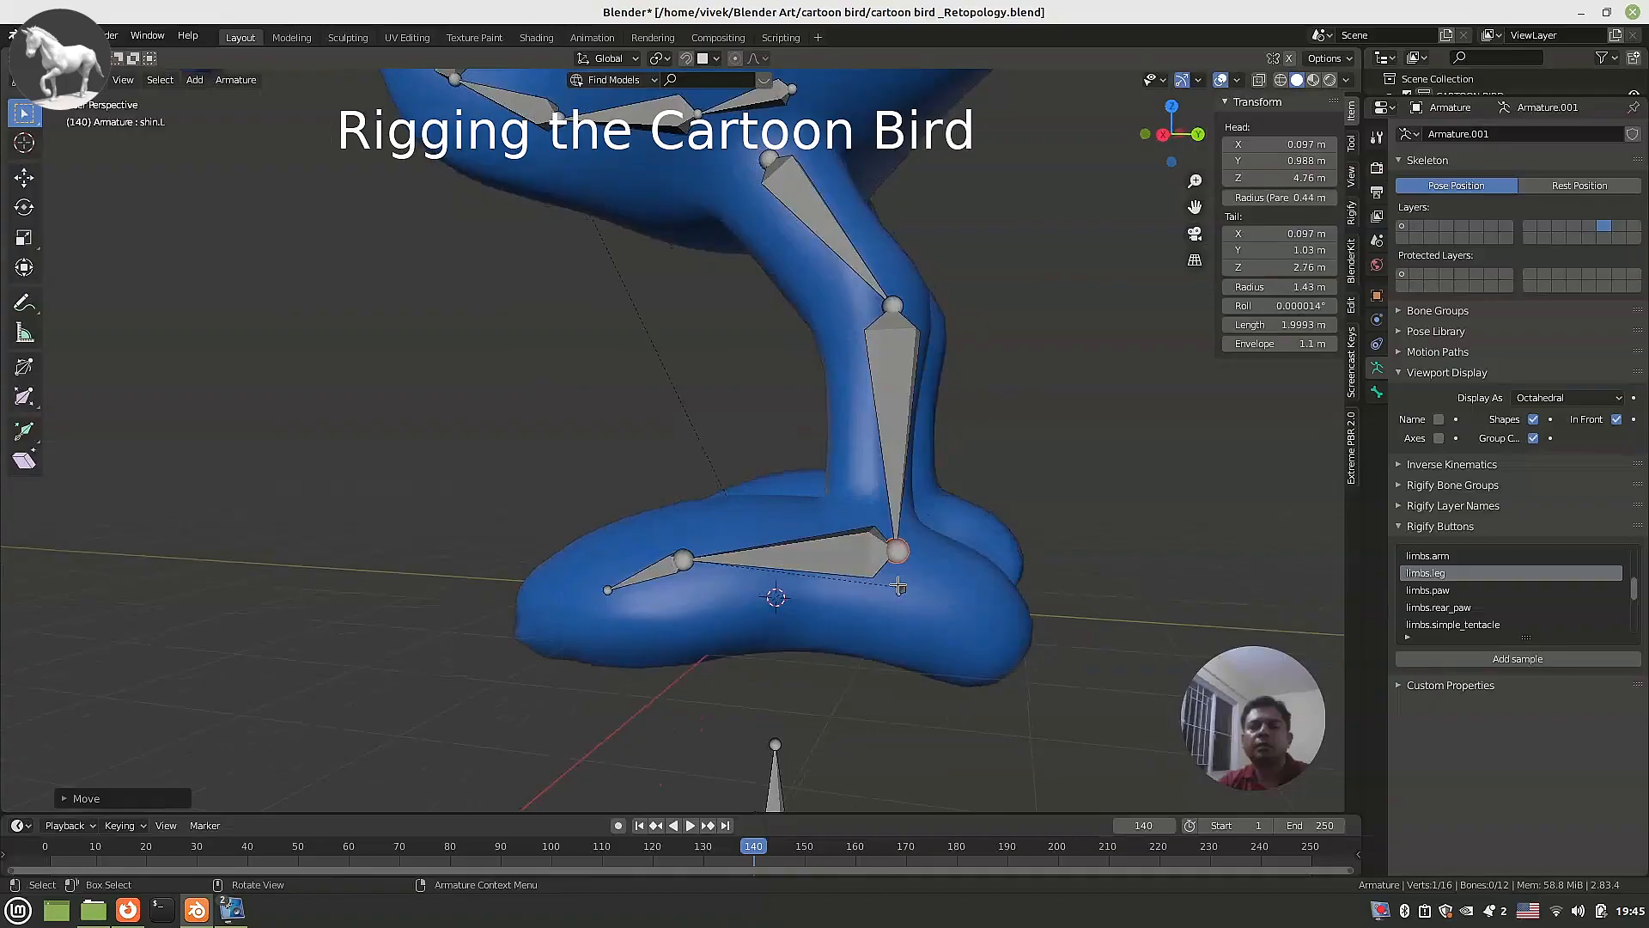
left_click(901, 592)
key("KP_3")
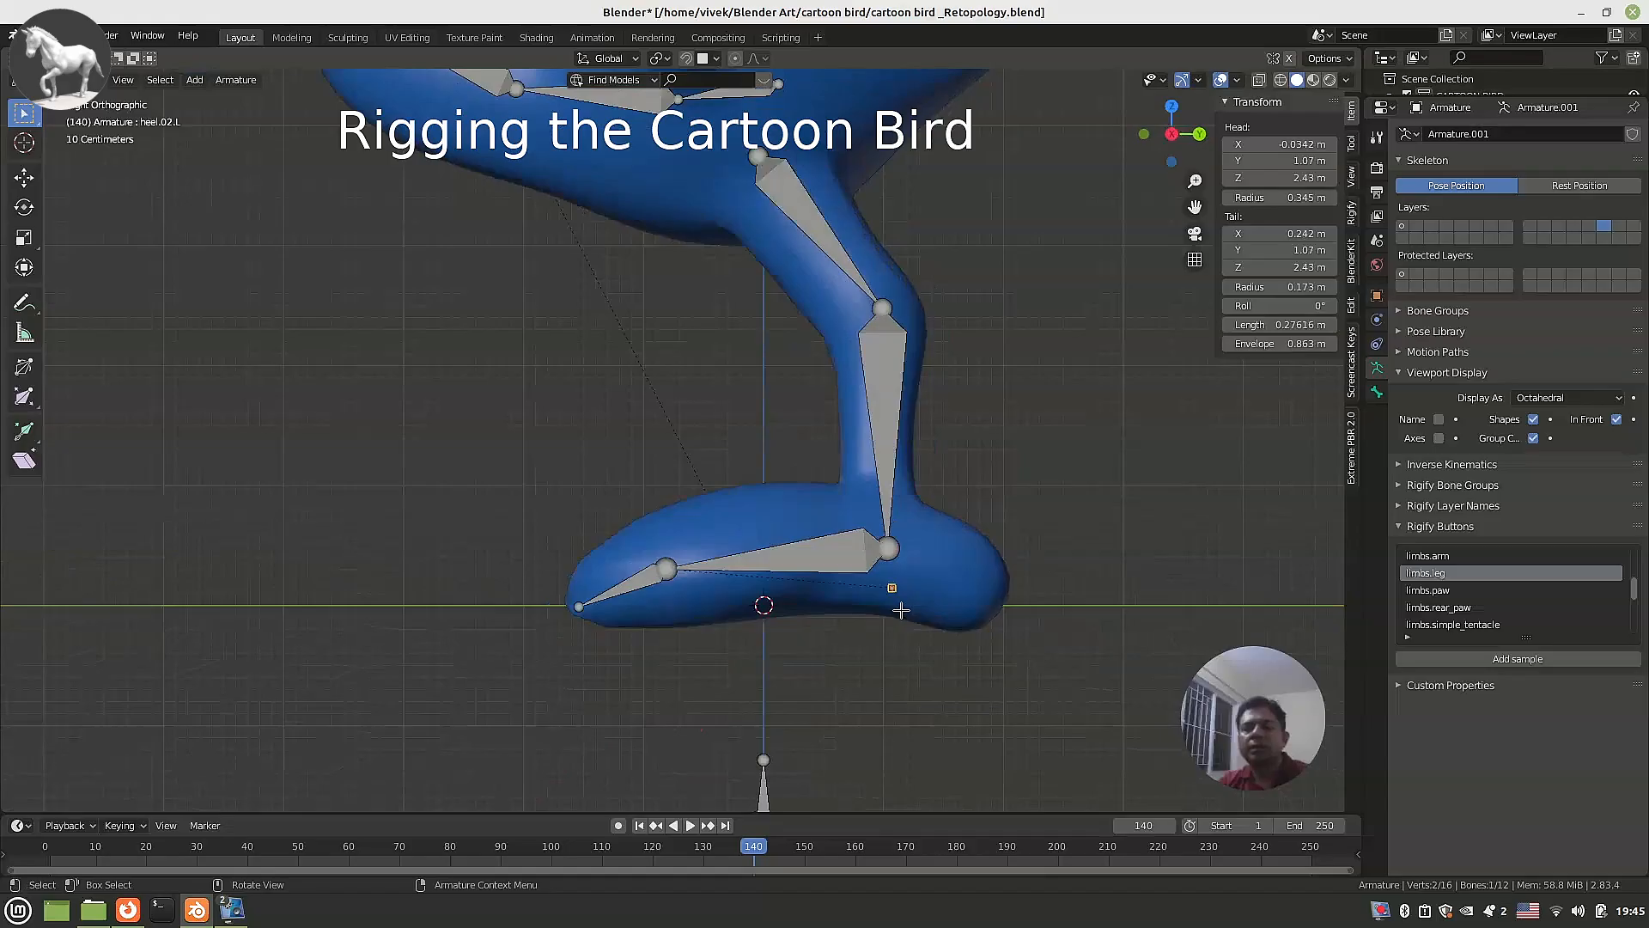
key("g")
left_click(1039, 632)
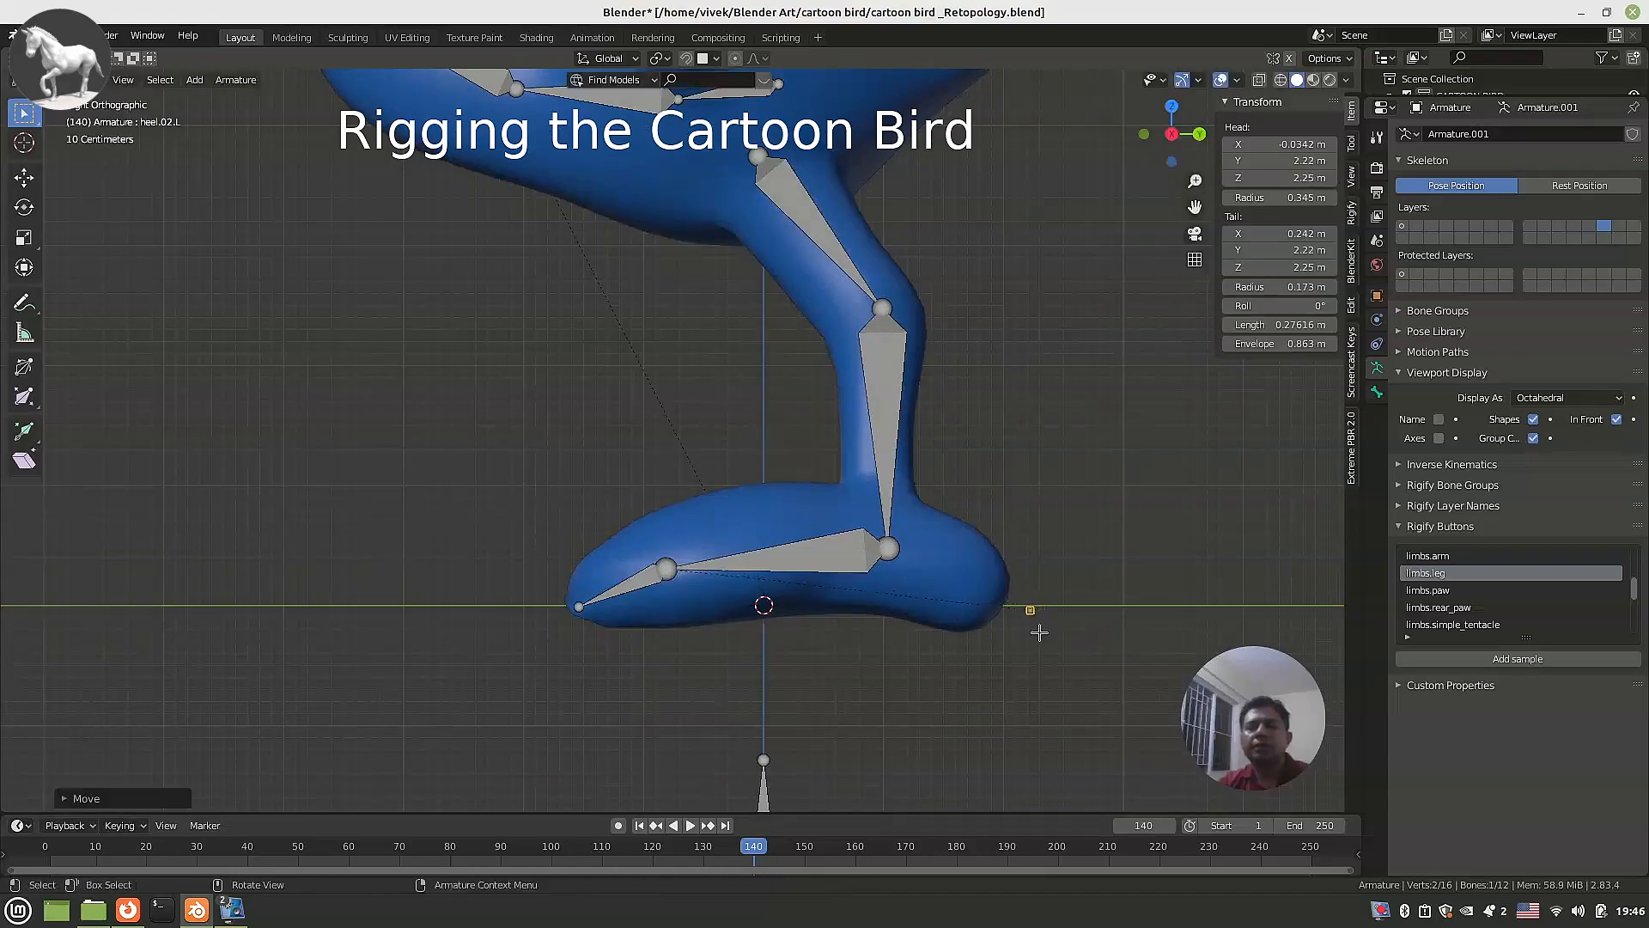
Select the thigh, shin, foot, toe and heel bones together and move them along X toward the bird's left leg, to about X 0.9 m.
middle_click_drag(930, 612, 740, 591)
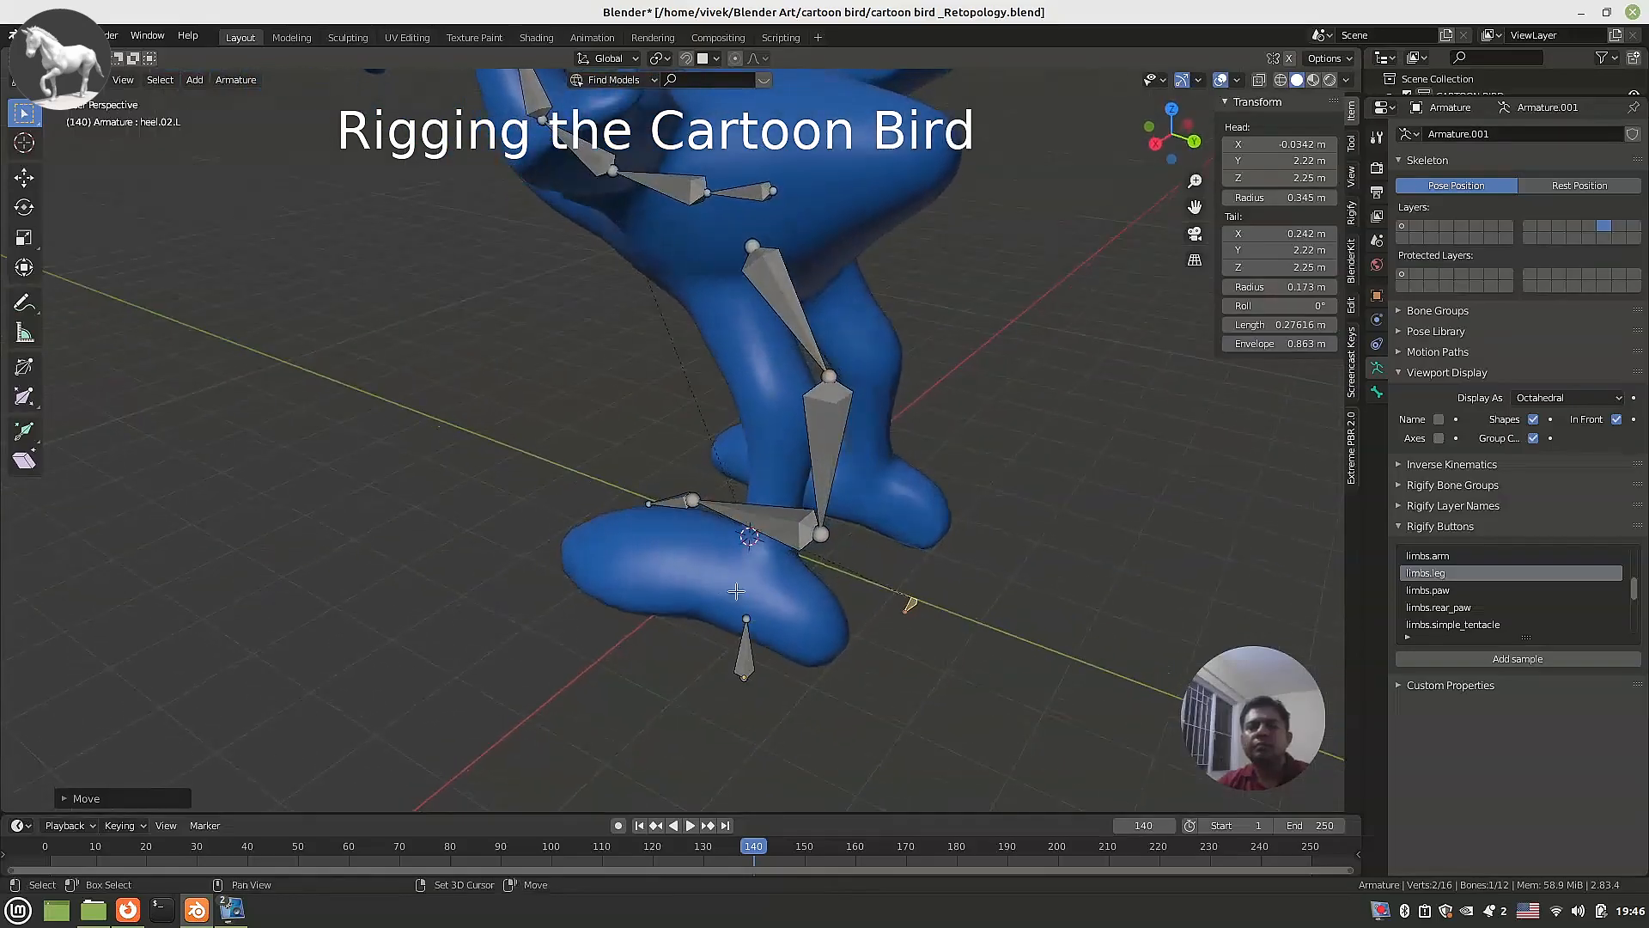
left_click(800, 319, "shift")
left_click(819, 430, "shift")
left_click(779, 517, "shift")
left_click(668, 499, "shift")
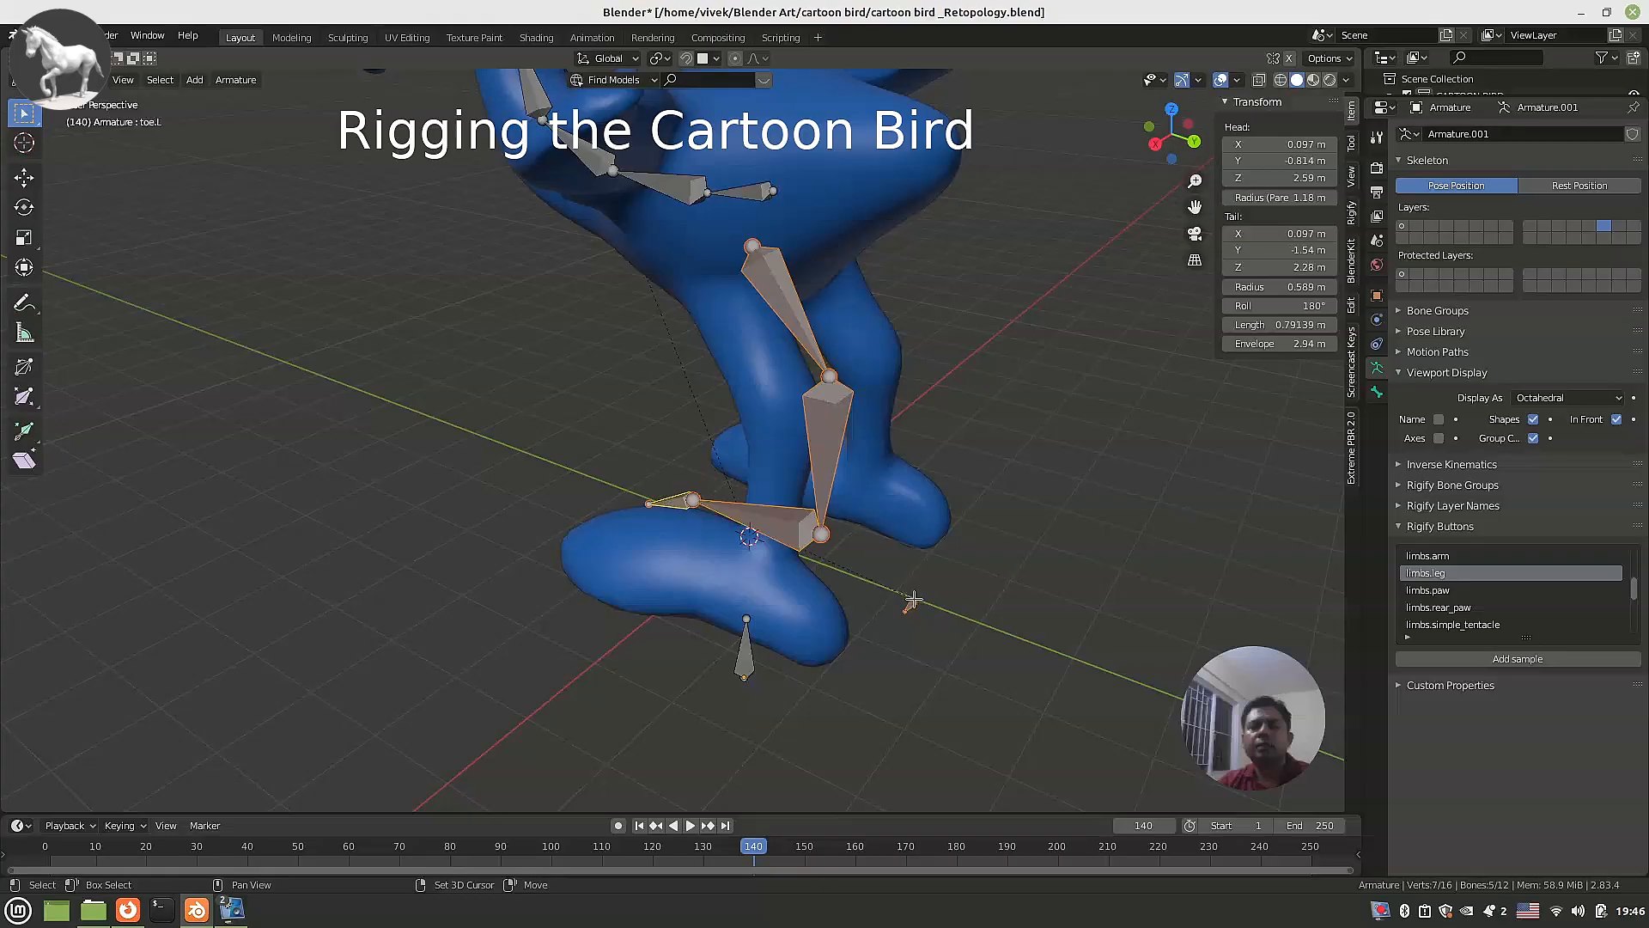
key("KP_1")
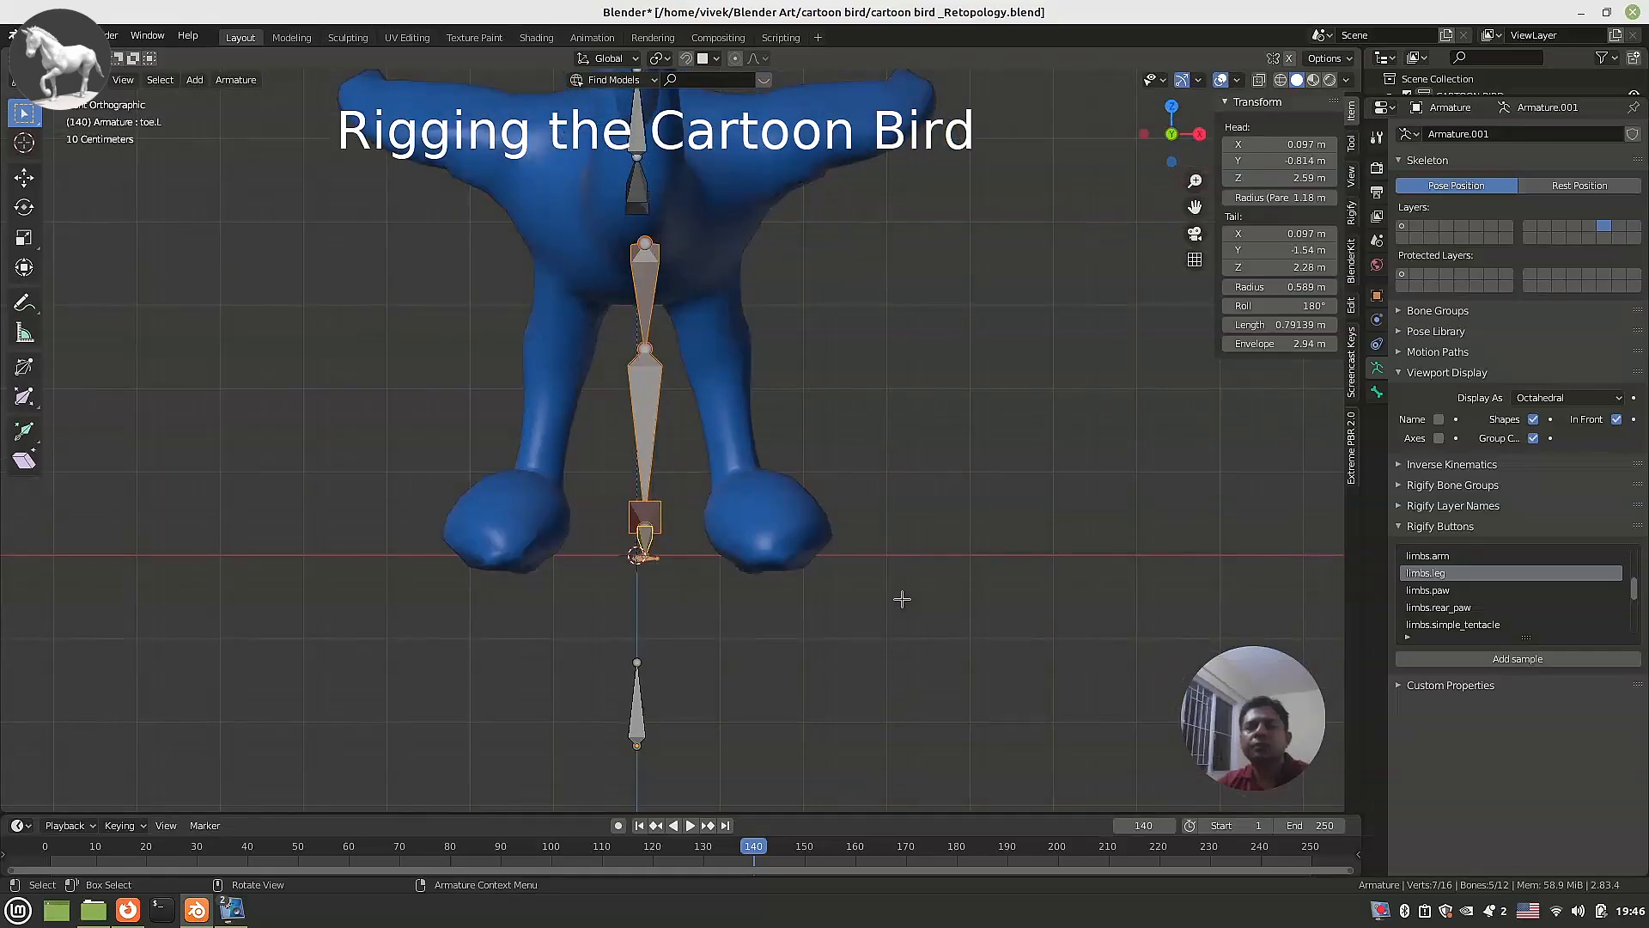
key("g")
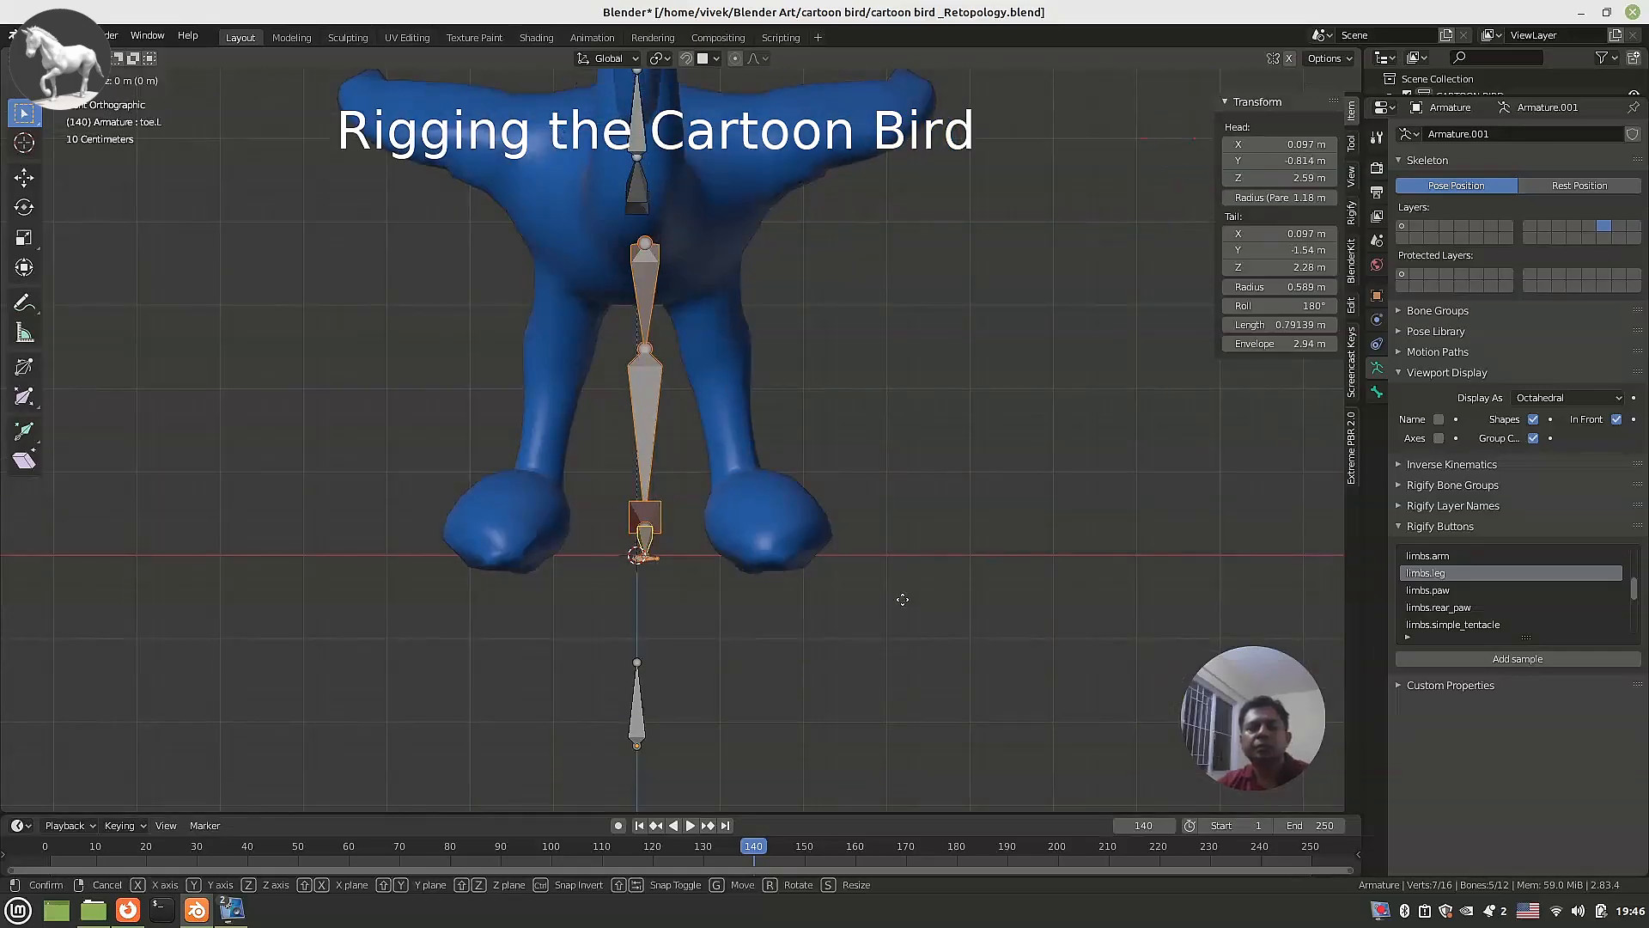
key("x")
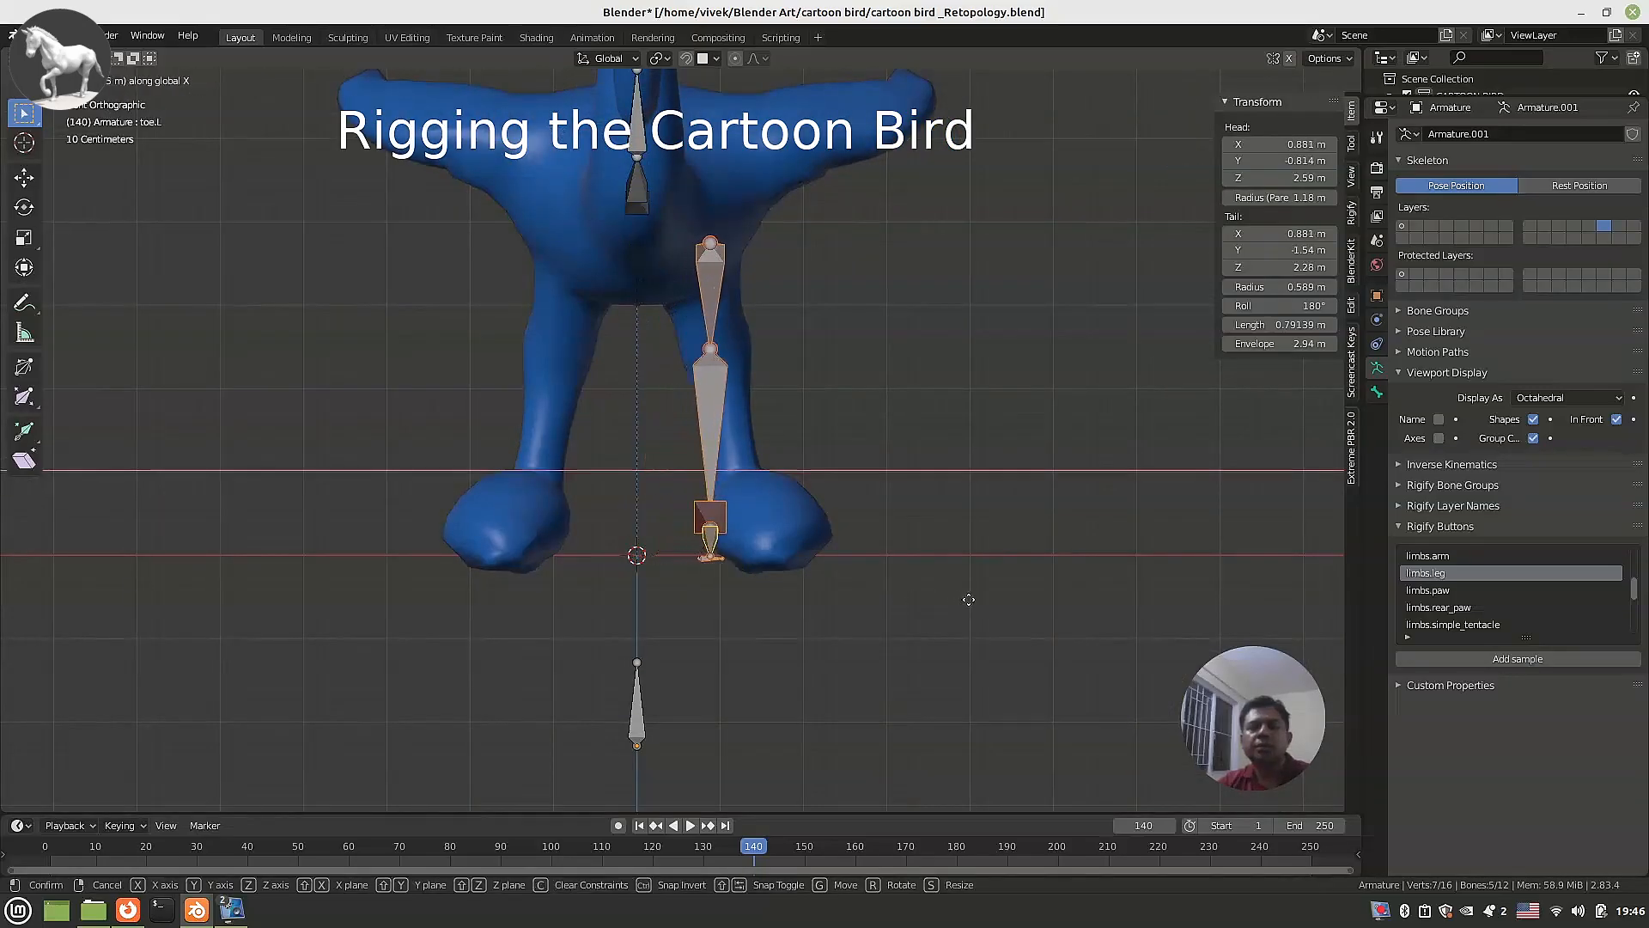
left_click(969, 599)
Rotate the left leg bones outward in front view, move the toe base to about X 1.54 m, Z 2.62 m, and save the file.
key("s")
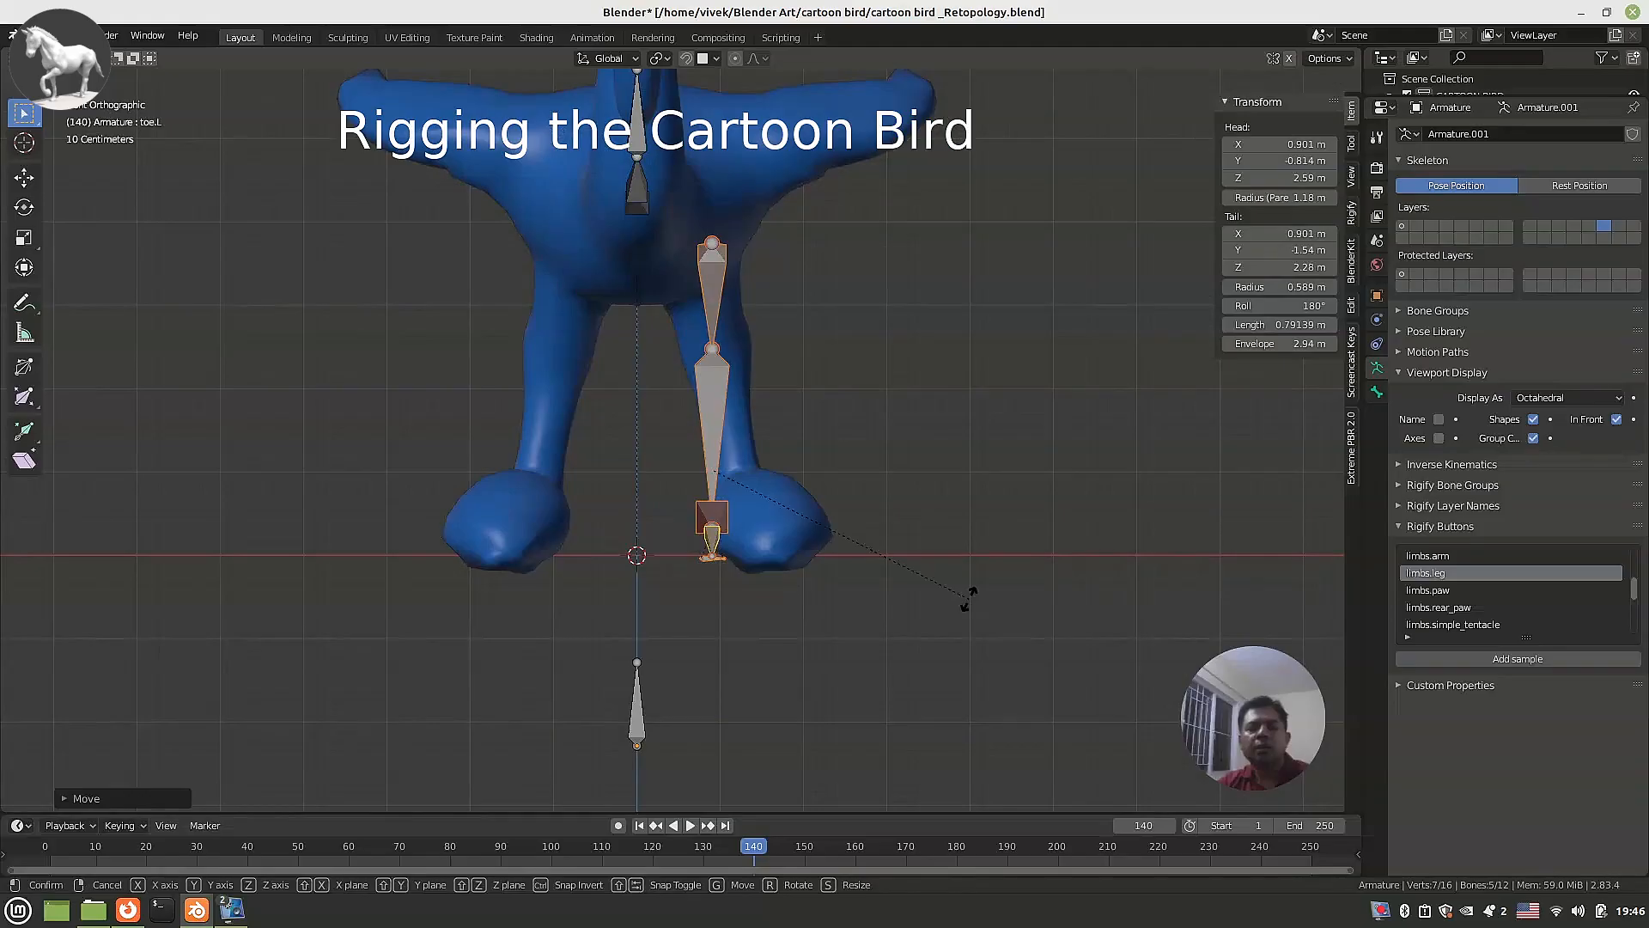
key("y")
left_click(987, 518)
key("g")
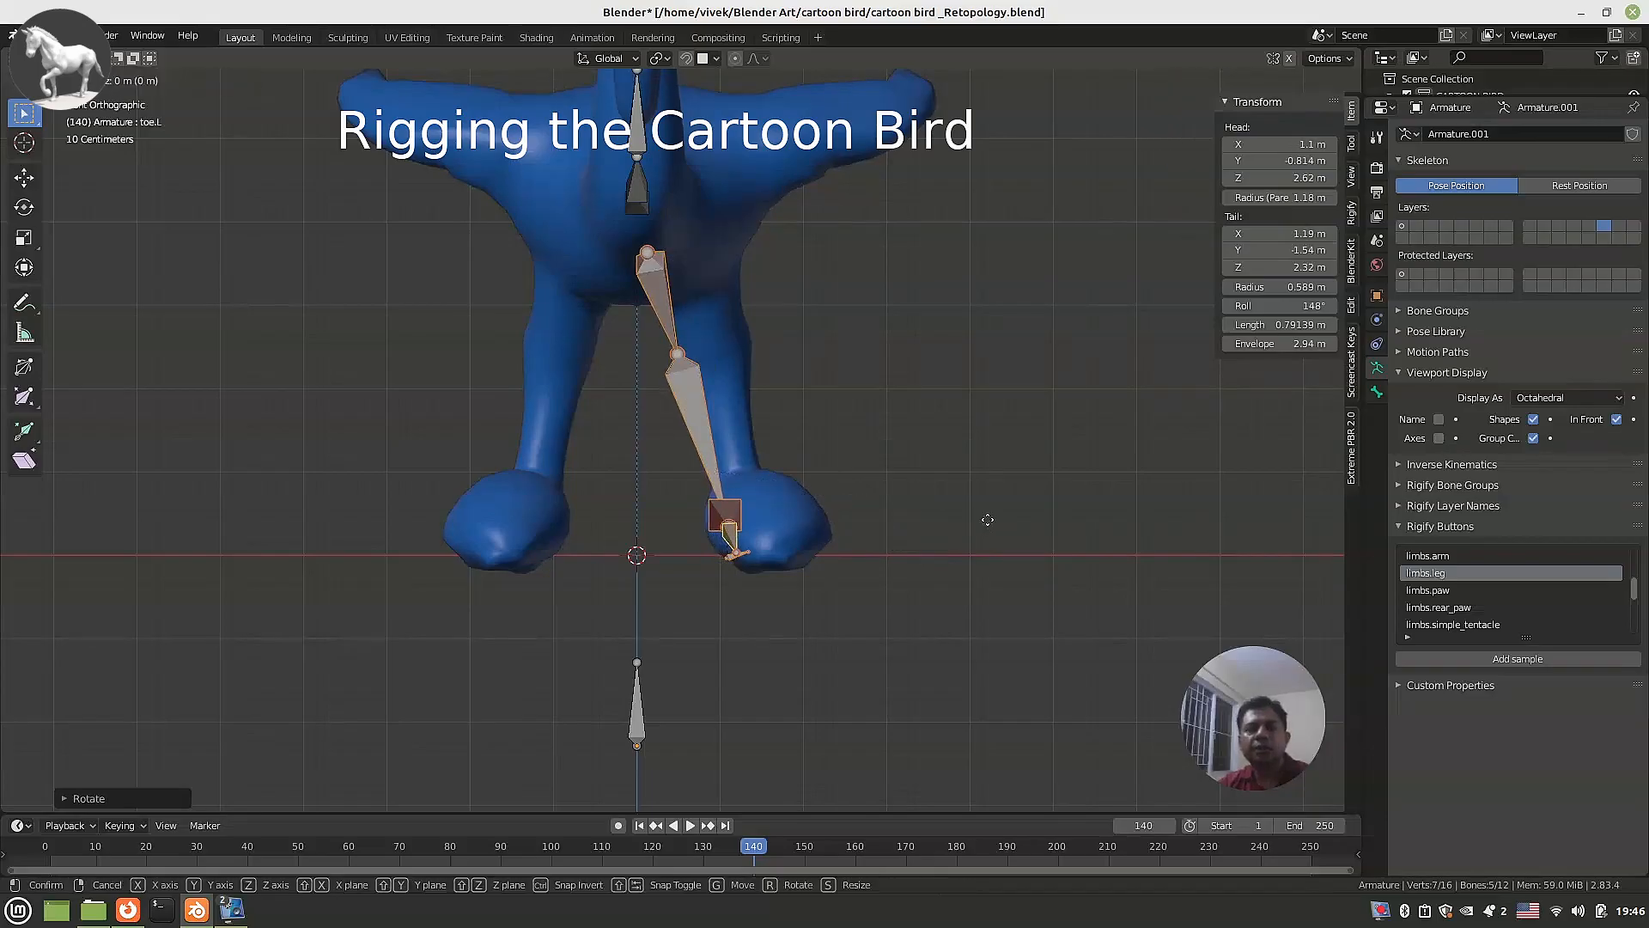
left_click(1022, 518)
middle_click_drag(1022, 519, 613, 440)
key("ctrl+s")
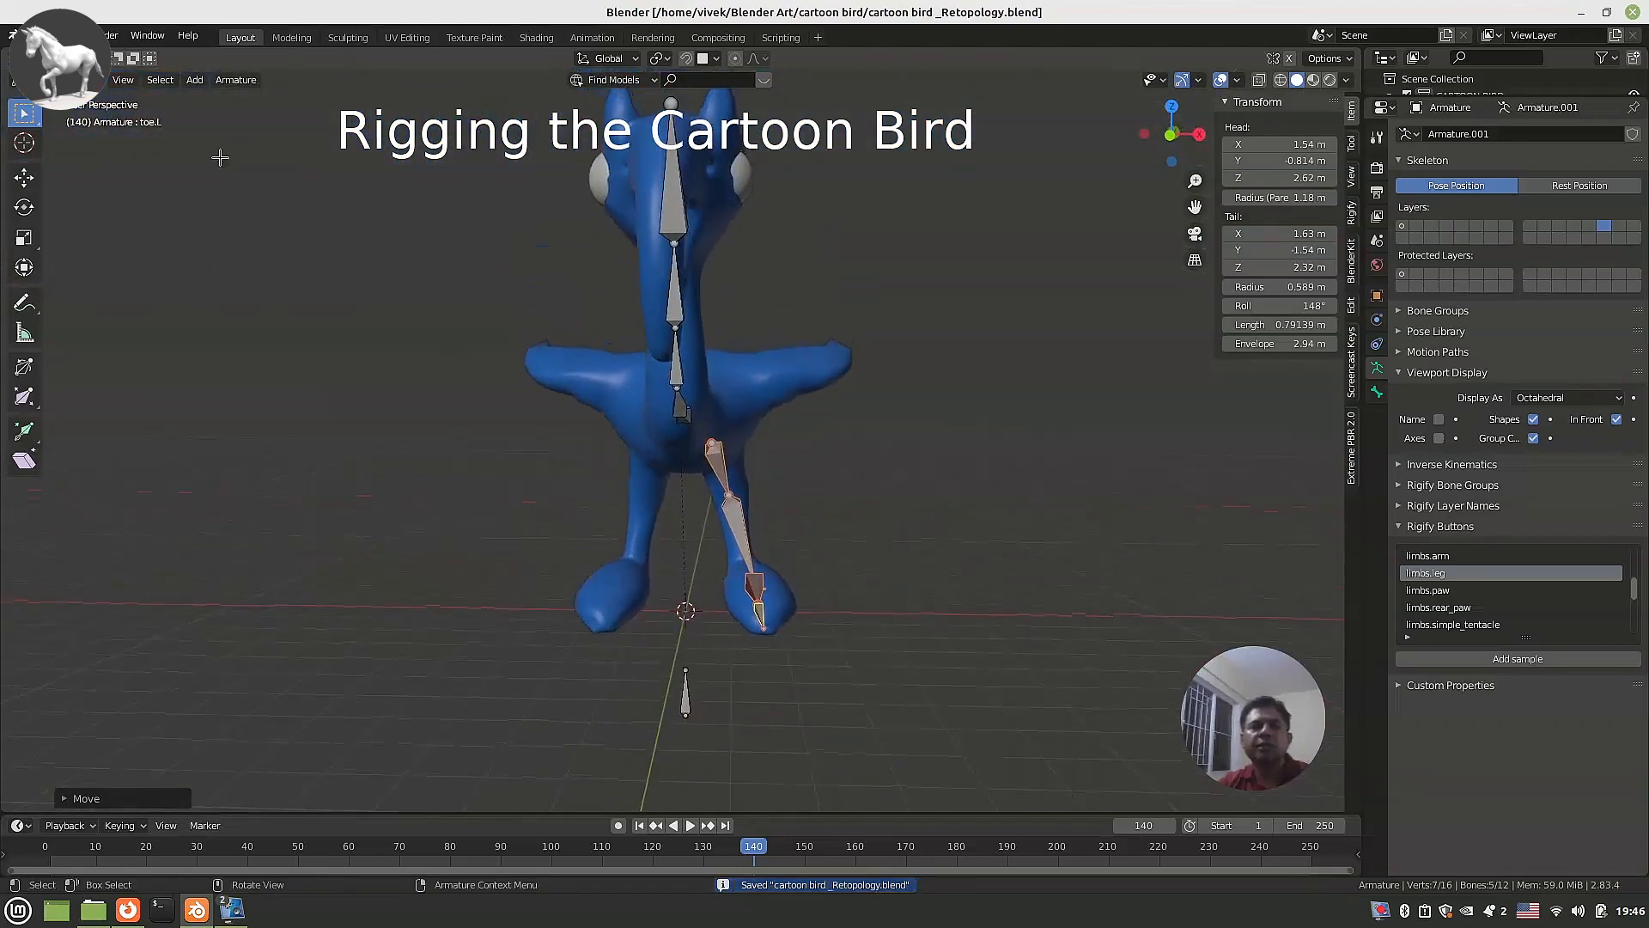
Symmetrize the selected left leg bones to create the matching right leg chain.
left_click(217, 83)
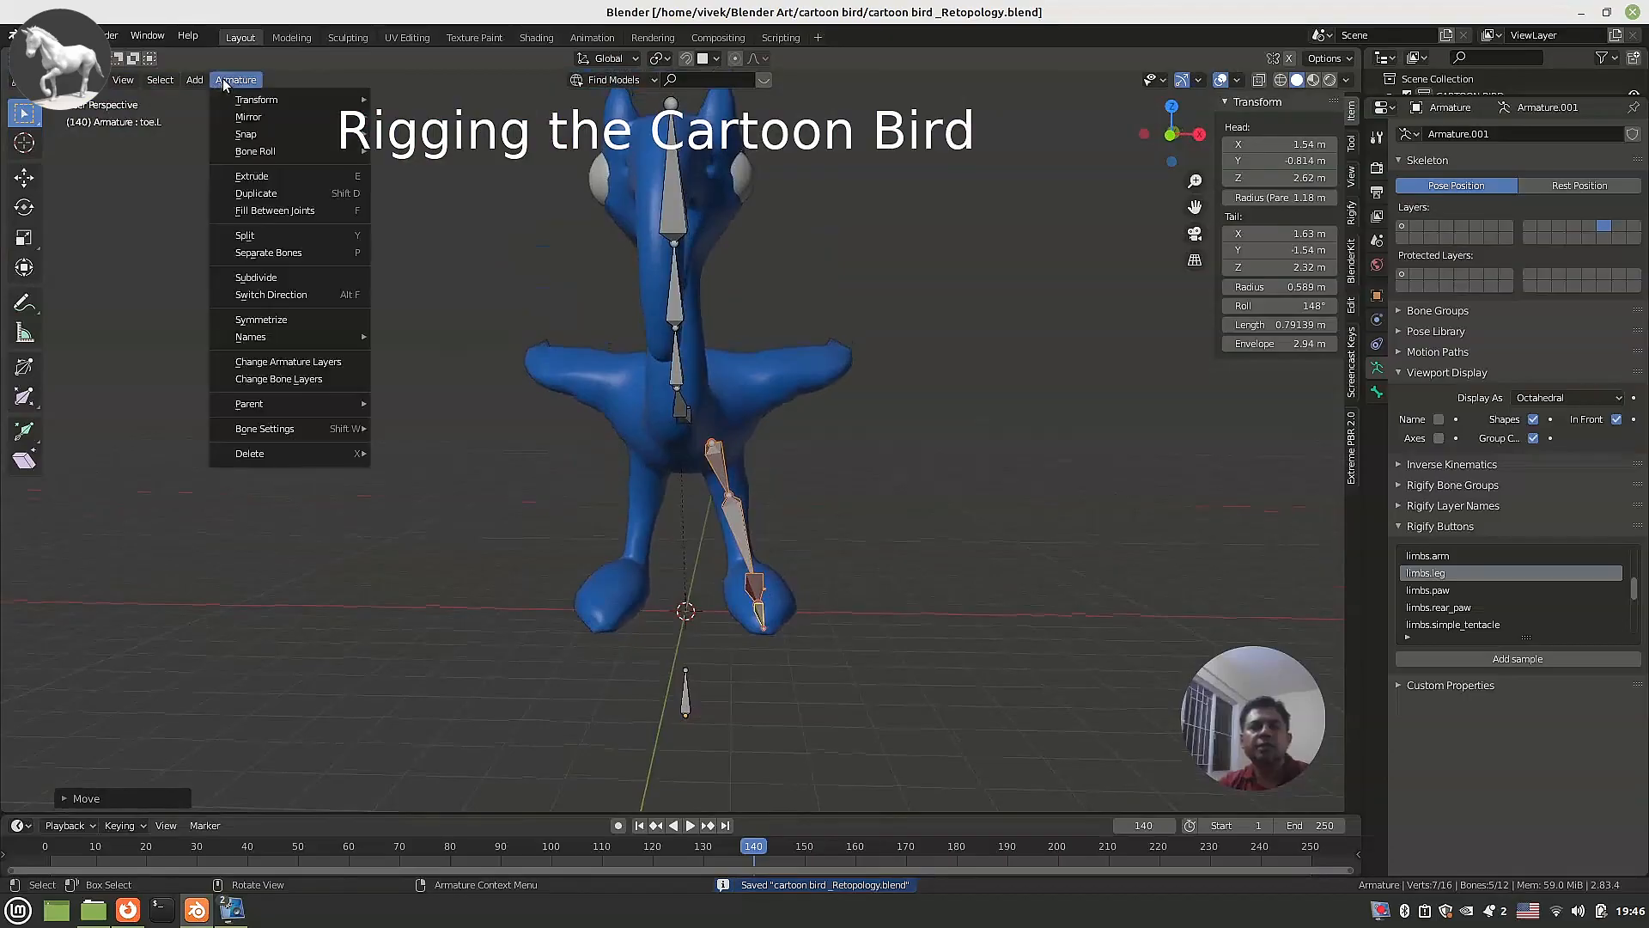
left_click(270, 318)
middle_click_drag(745, 565, 918, 546)
scroll(696, 611, "up", 3)
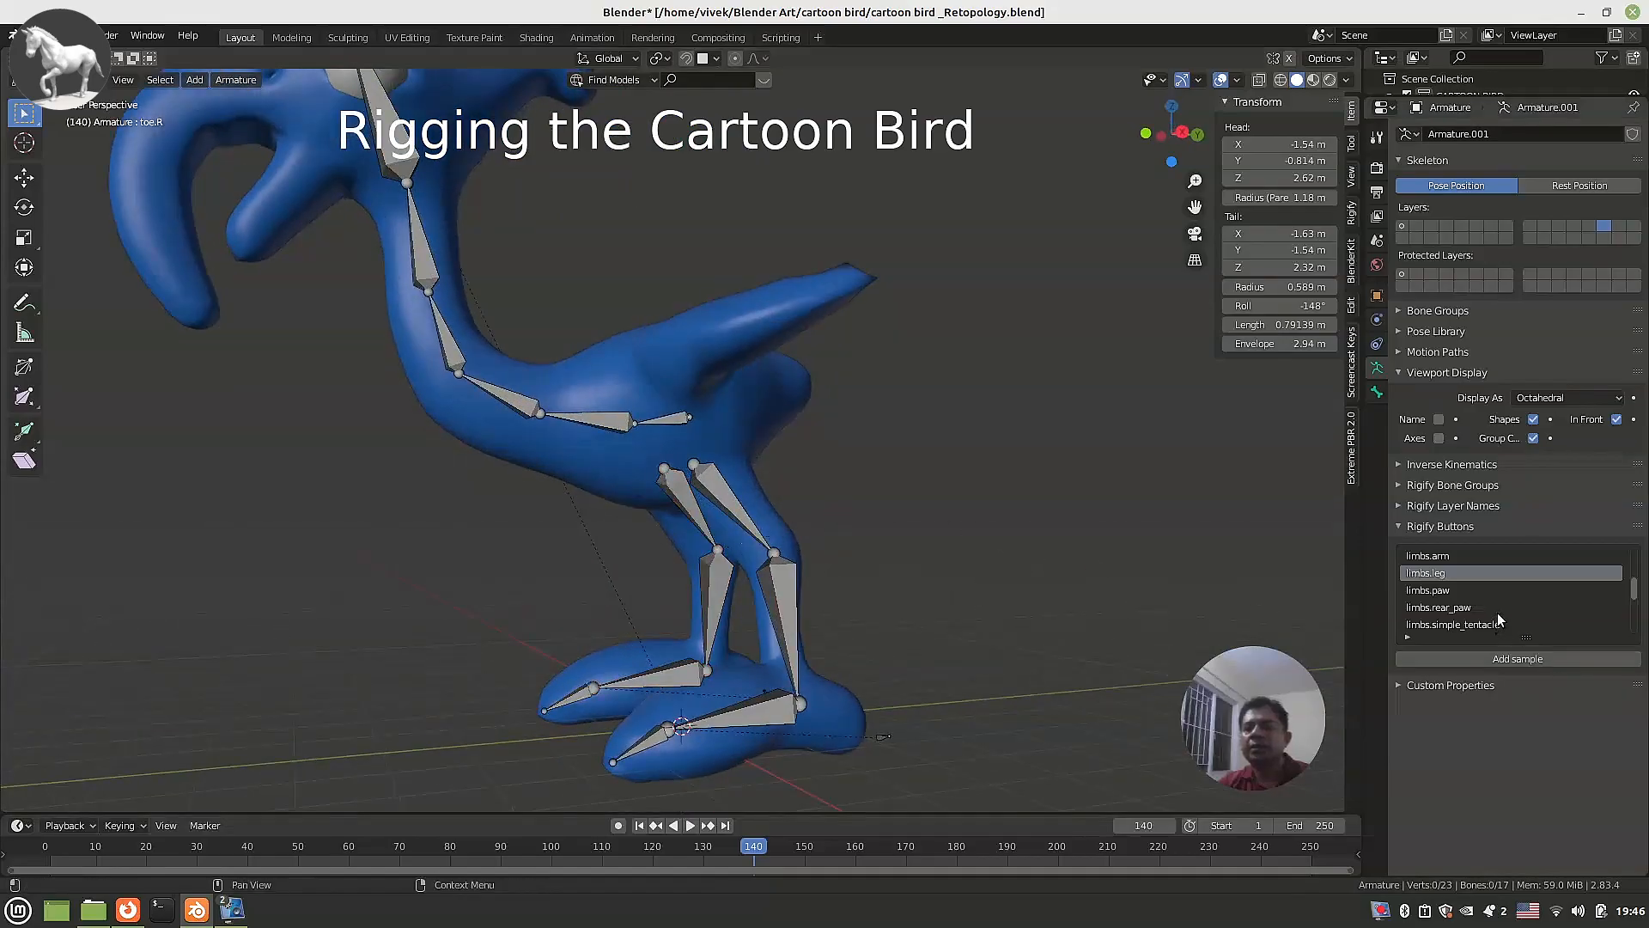
Add the spines.basic_tail Rigify sample to the armature.
scroll(1497, 611, "down", 7)
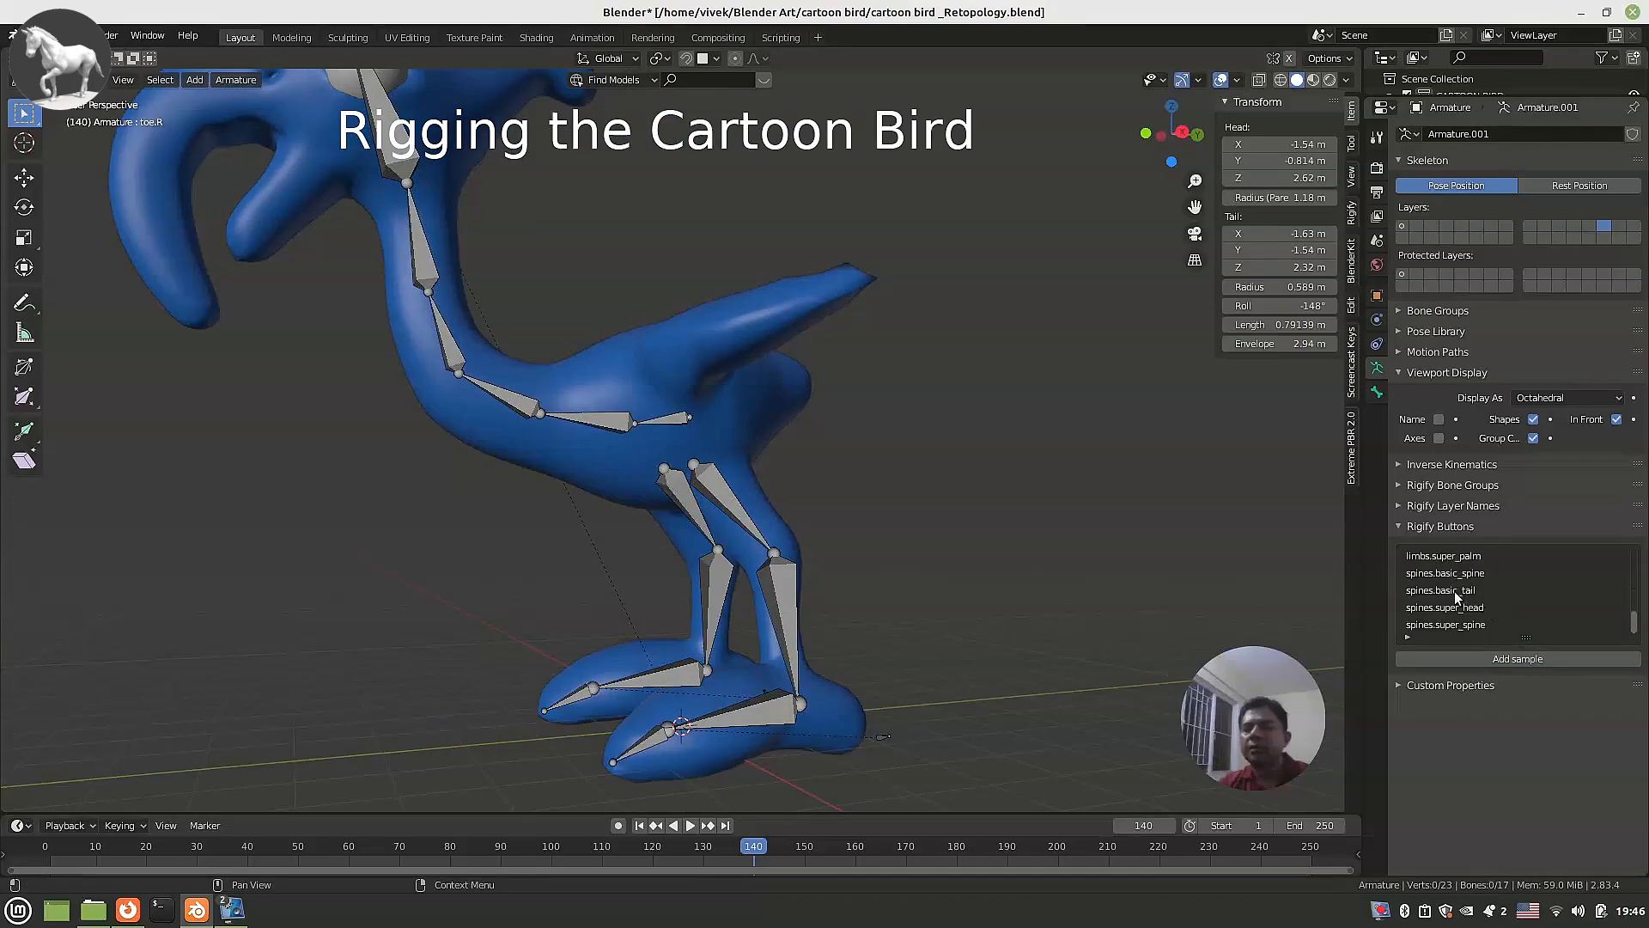
left_click(1455, 591)
left_click(1457, 658)
middle_click_drag(1065, 618, 1029, 614)
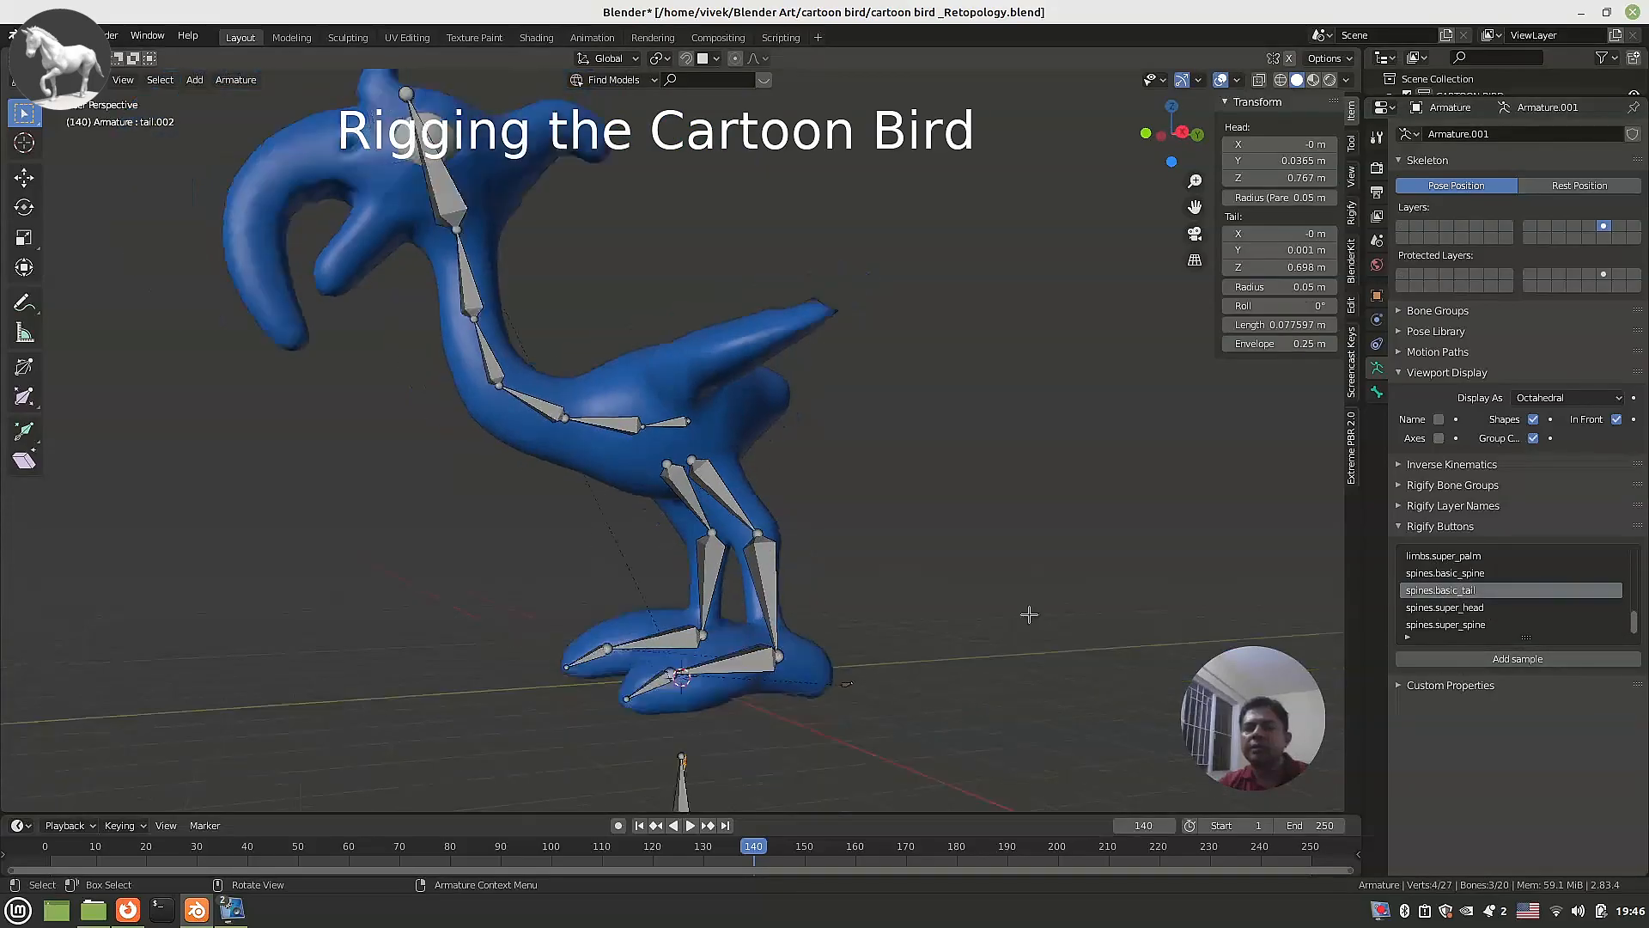
Enlarge the tail bones in side view and move them behind the body, with the end bone's base at about Y 1.98 m, Z 5.9 m.
key("KP_3")
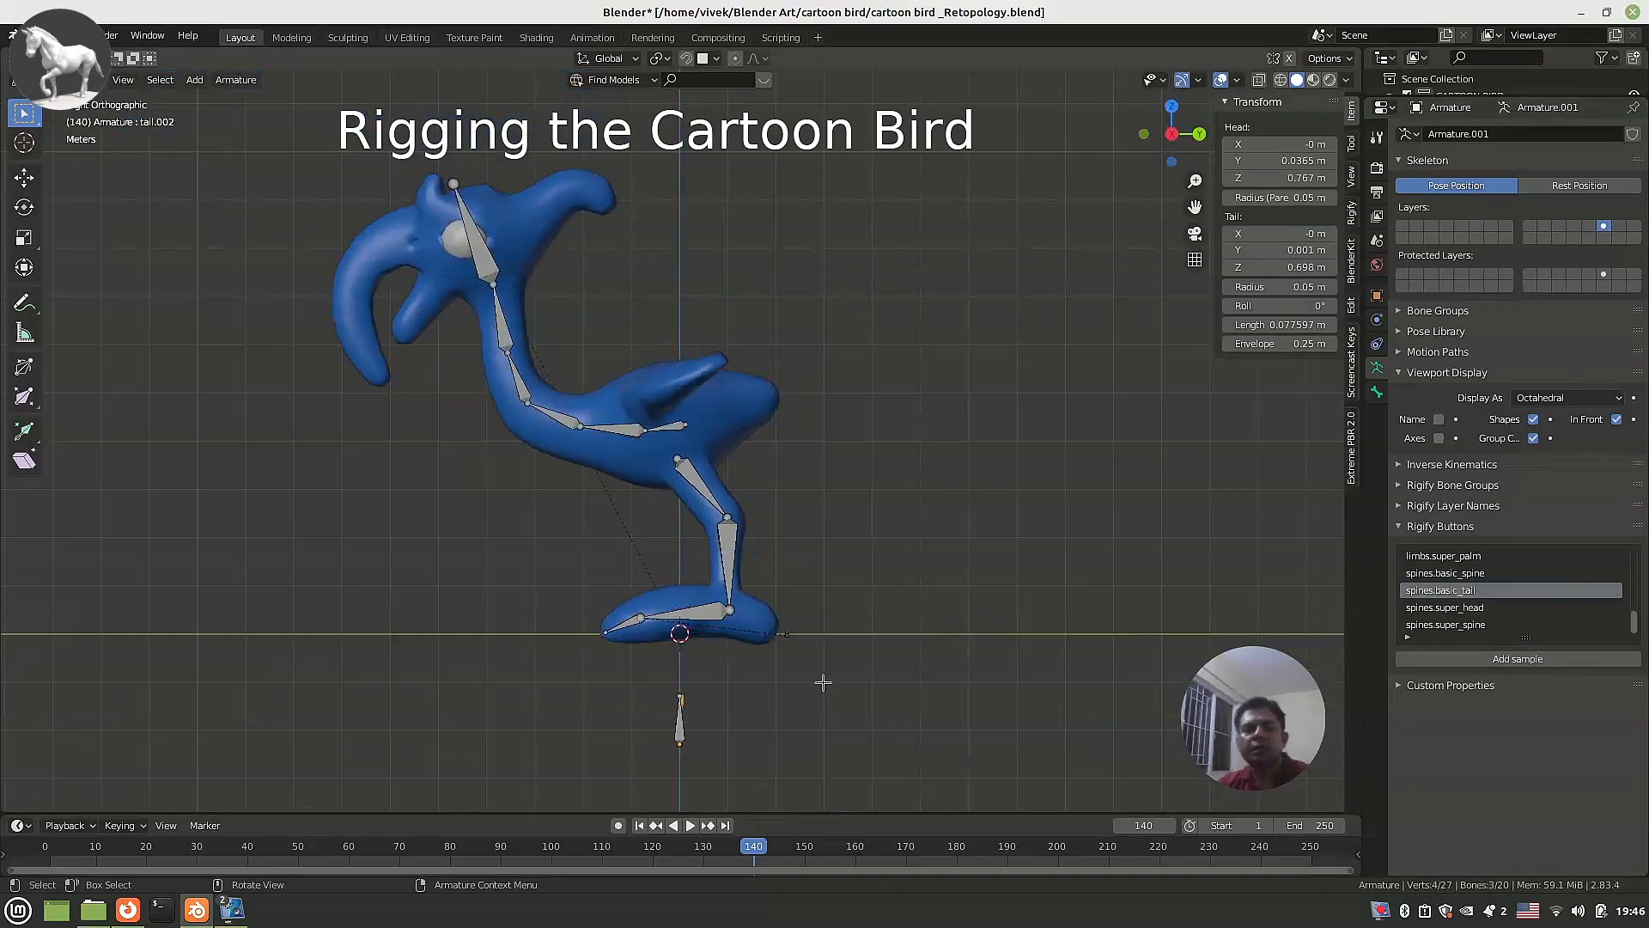
key("s")
left_click(1000, 726)
key("s")
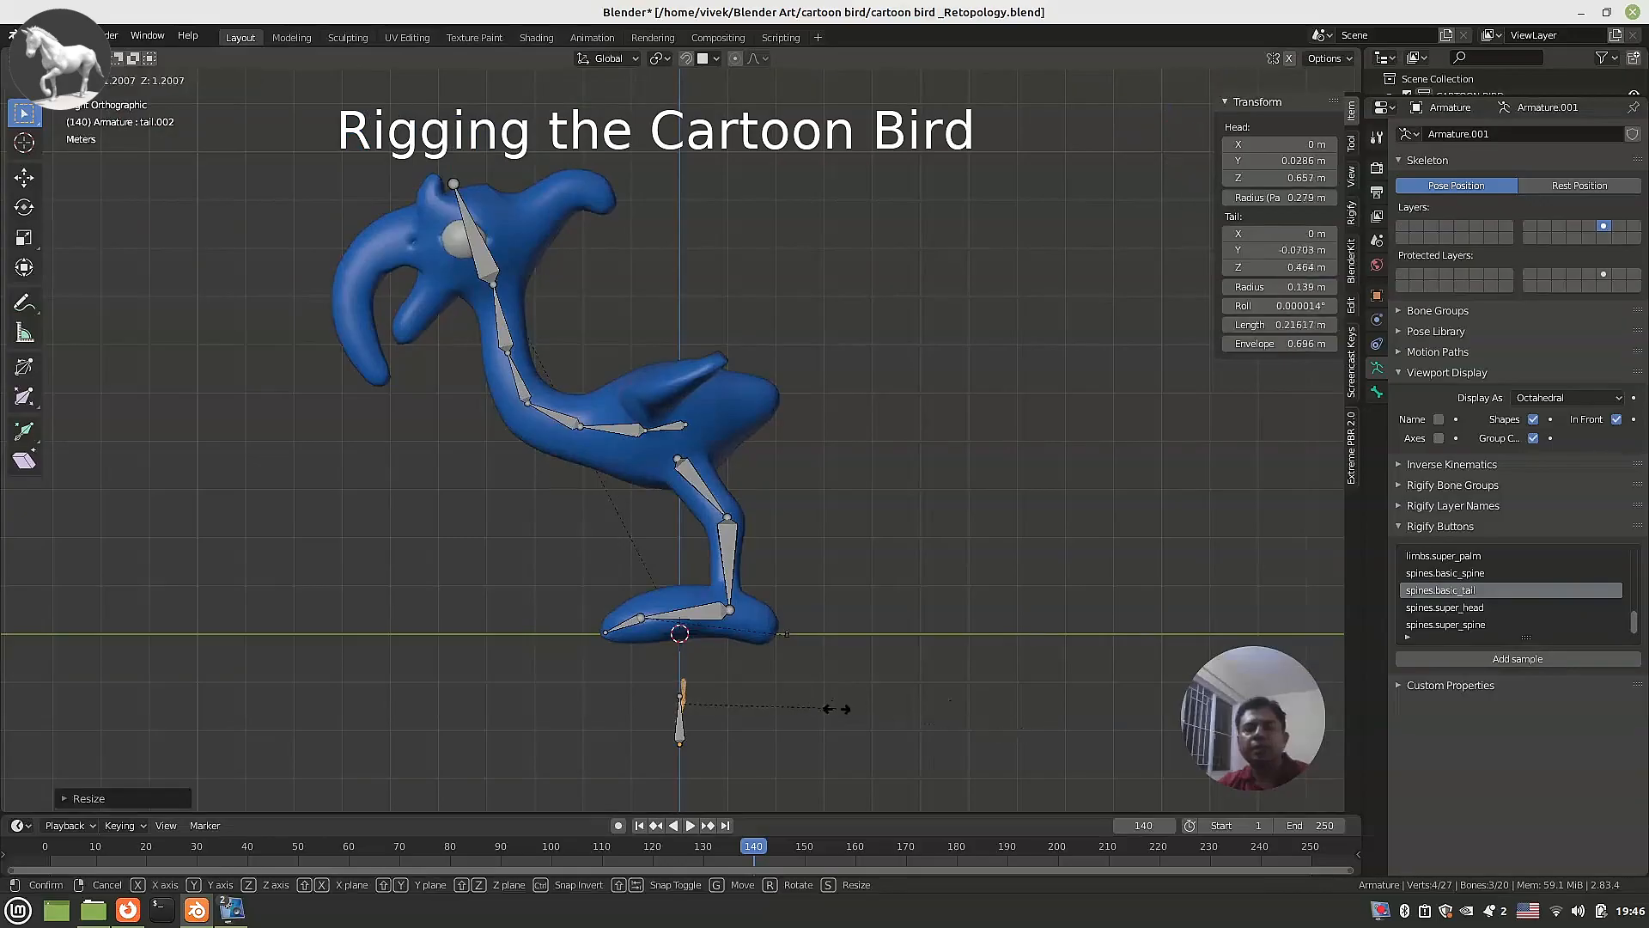
left_click(921, 716)
key("g")
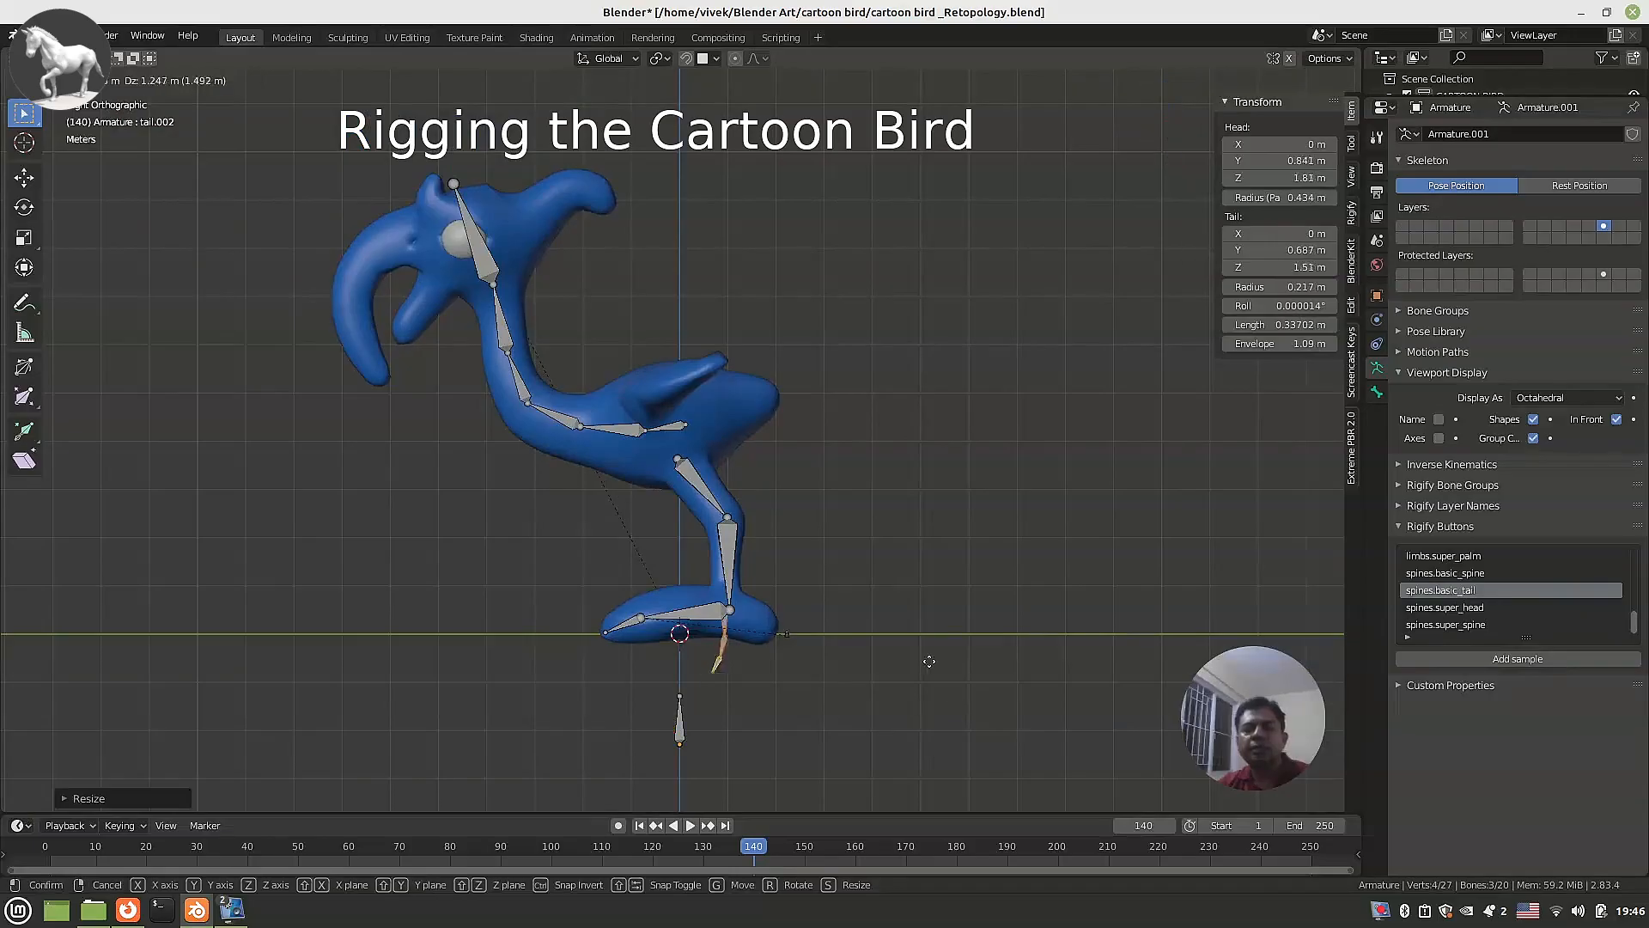
left_click(977, 468)
scroll(952, 489, "up", 2)
scroll(953, 488, "up", 4)
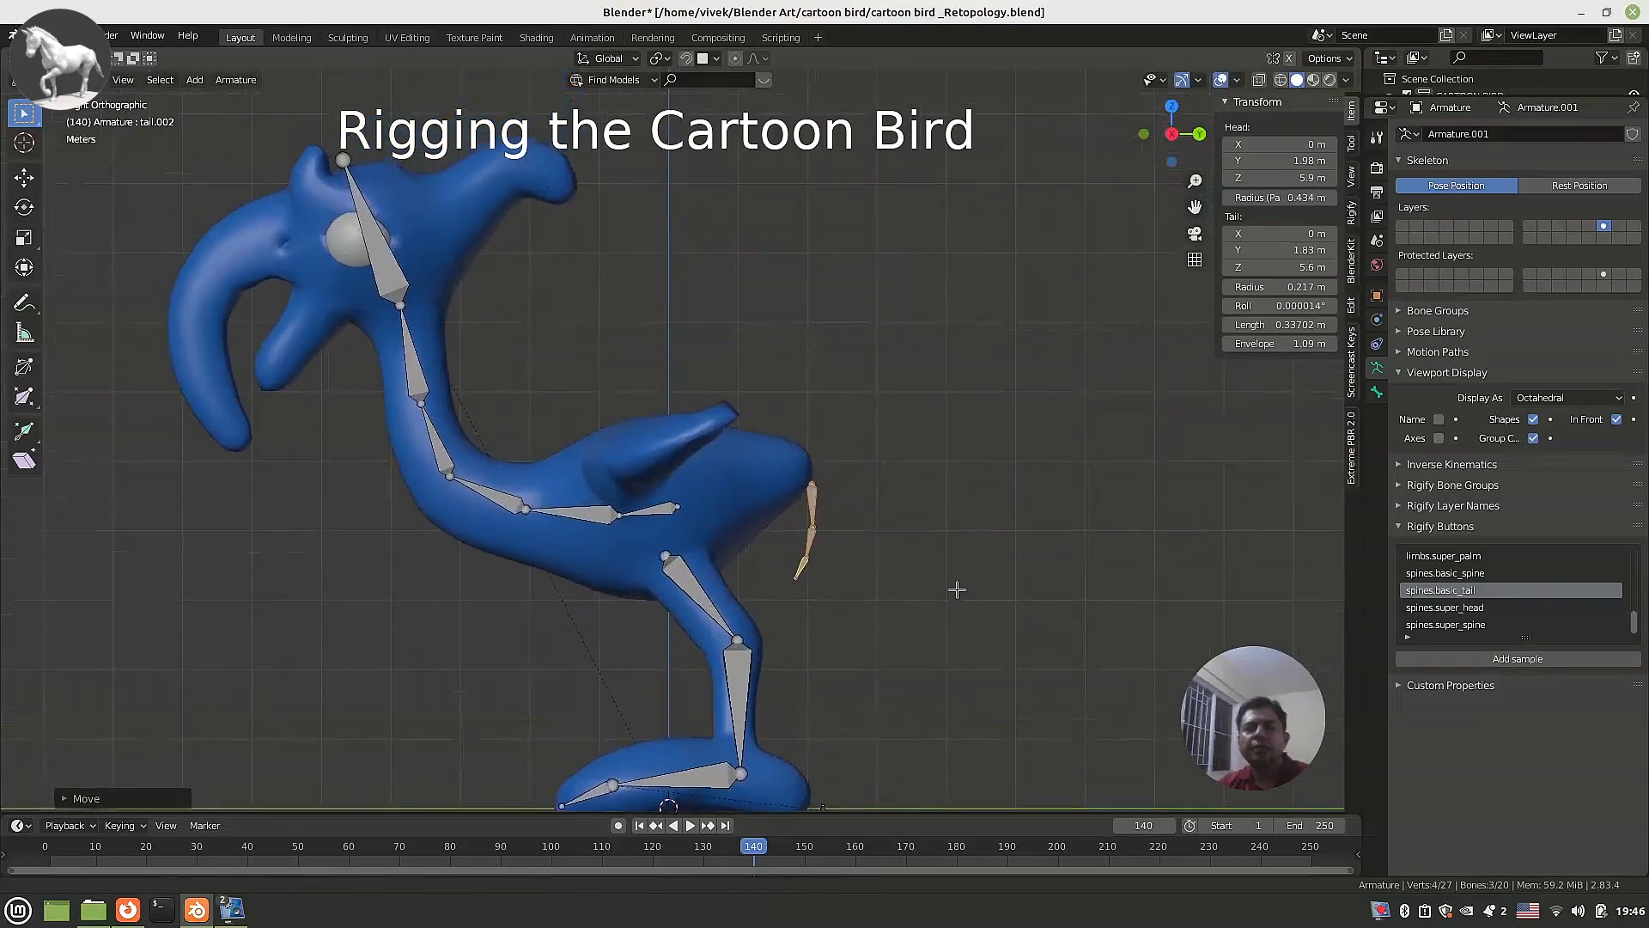
Rotate the tail chain to point backward, enlarge it and fit it inside the bird's rear, with the end bone about 0.44 m long.
key("g")
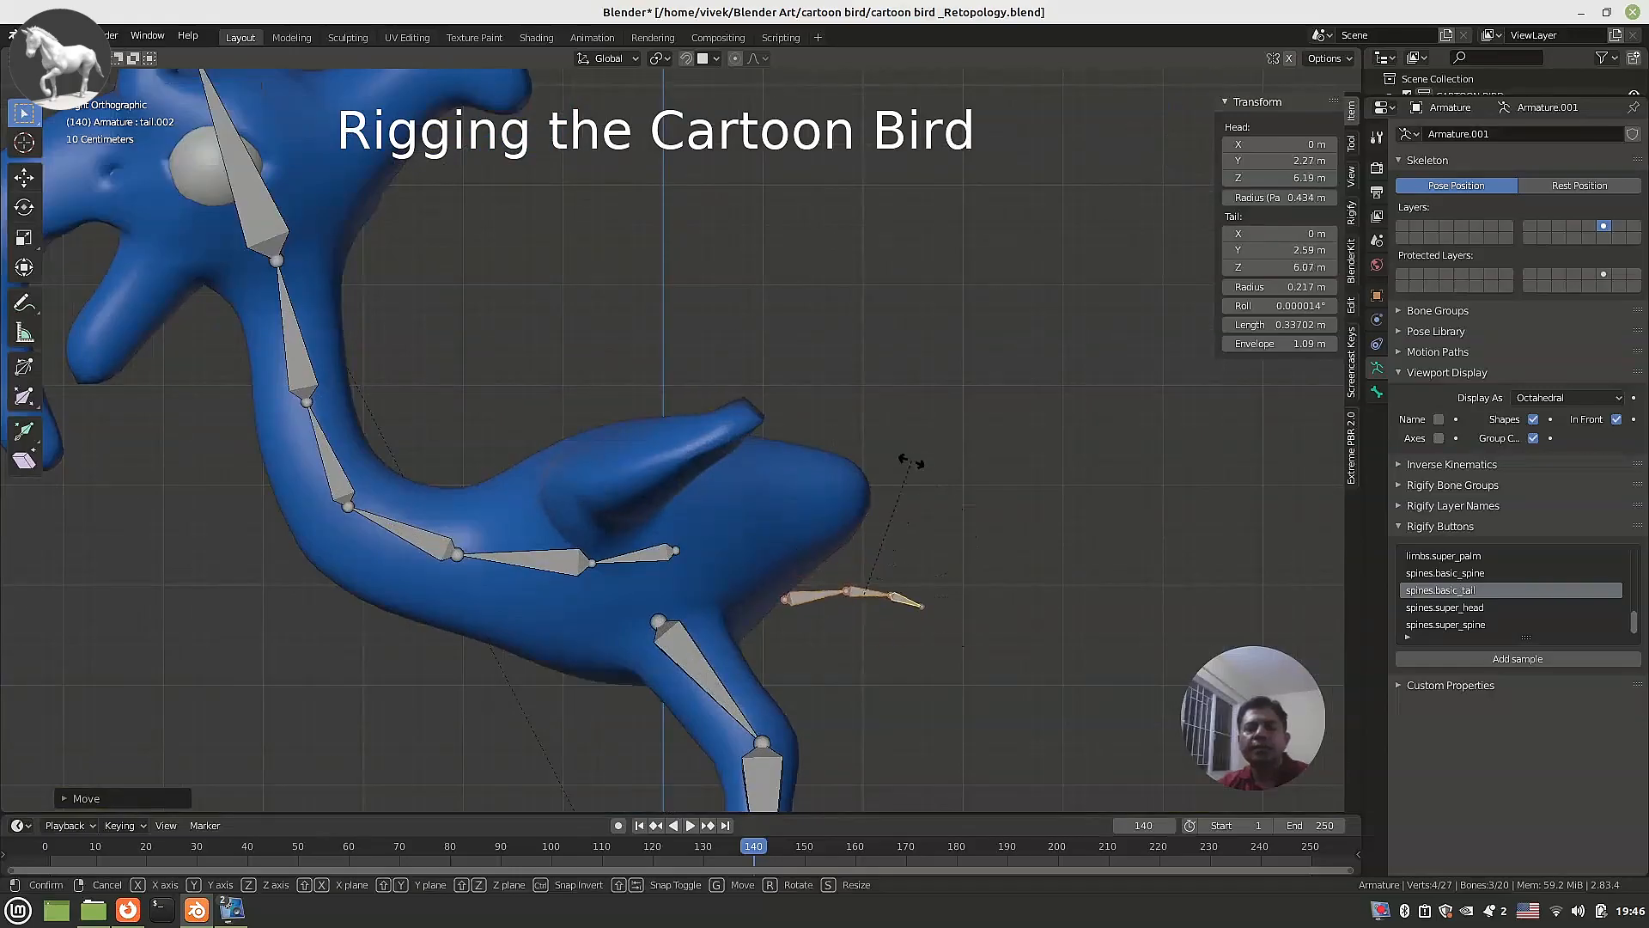
left_click(895, 453)
key("g")
left_click(872, 533)
key("s")
left_click(924, 580)
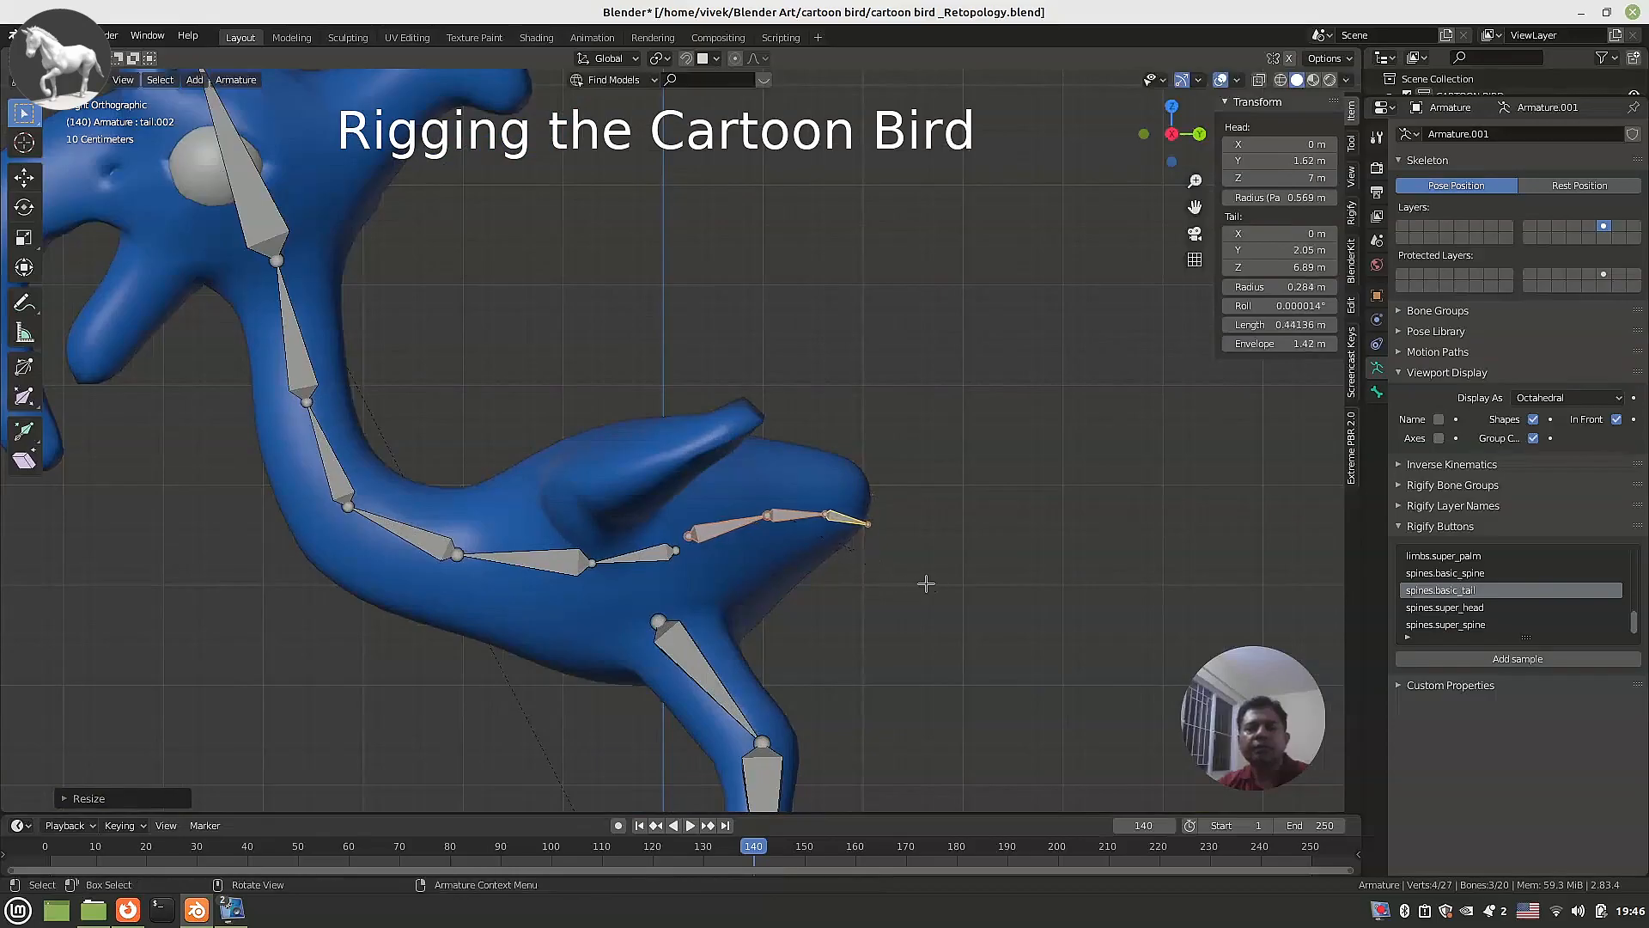
key("r")
left_click(913, 563)
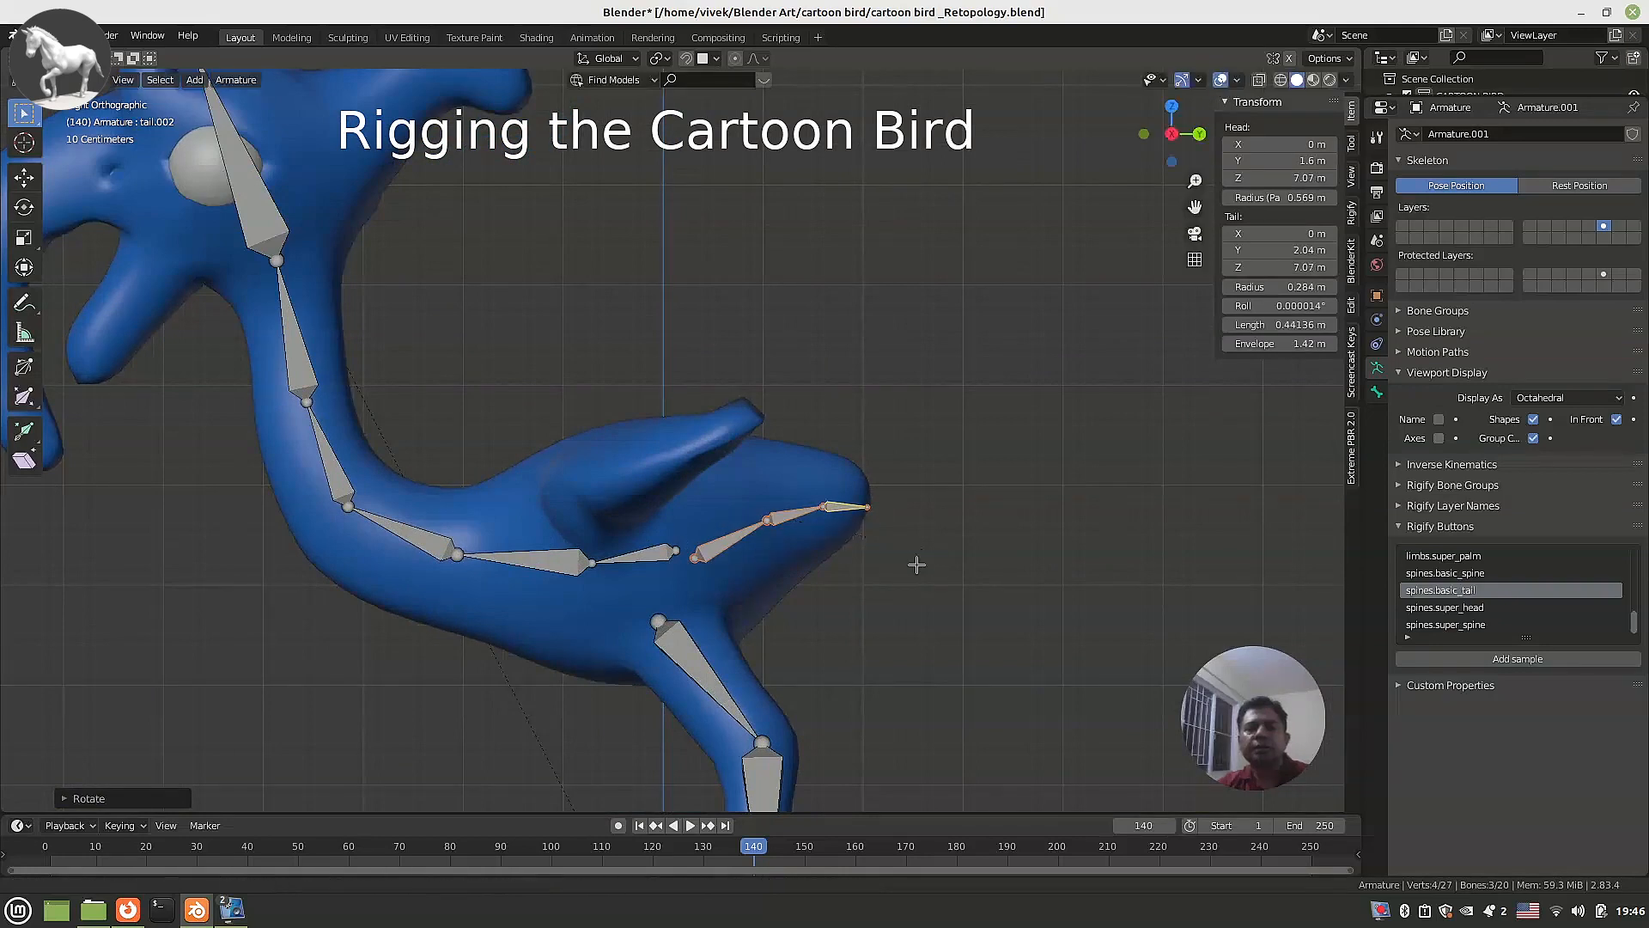
Nudge the tail chain toward the spine, and move its end bone's base to about Y 1.61 m, Z 7.3 m in the tail tip.
scroll(902, 555, "up", 1)
key("g")
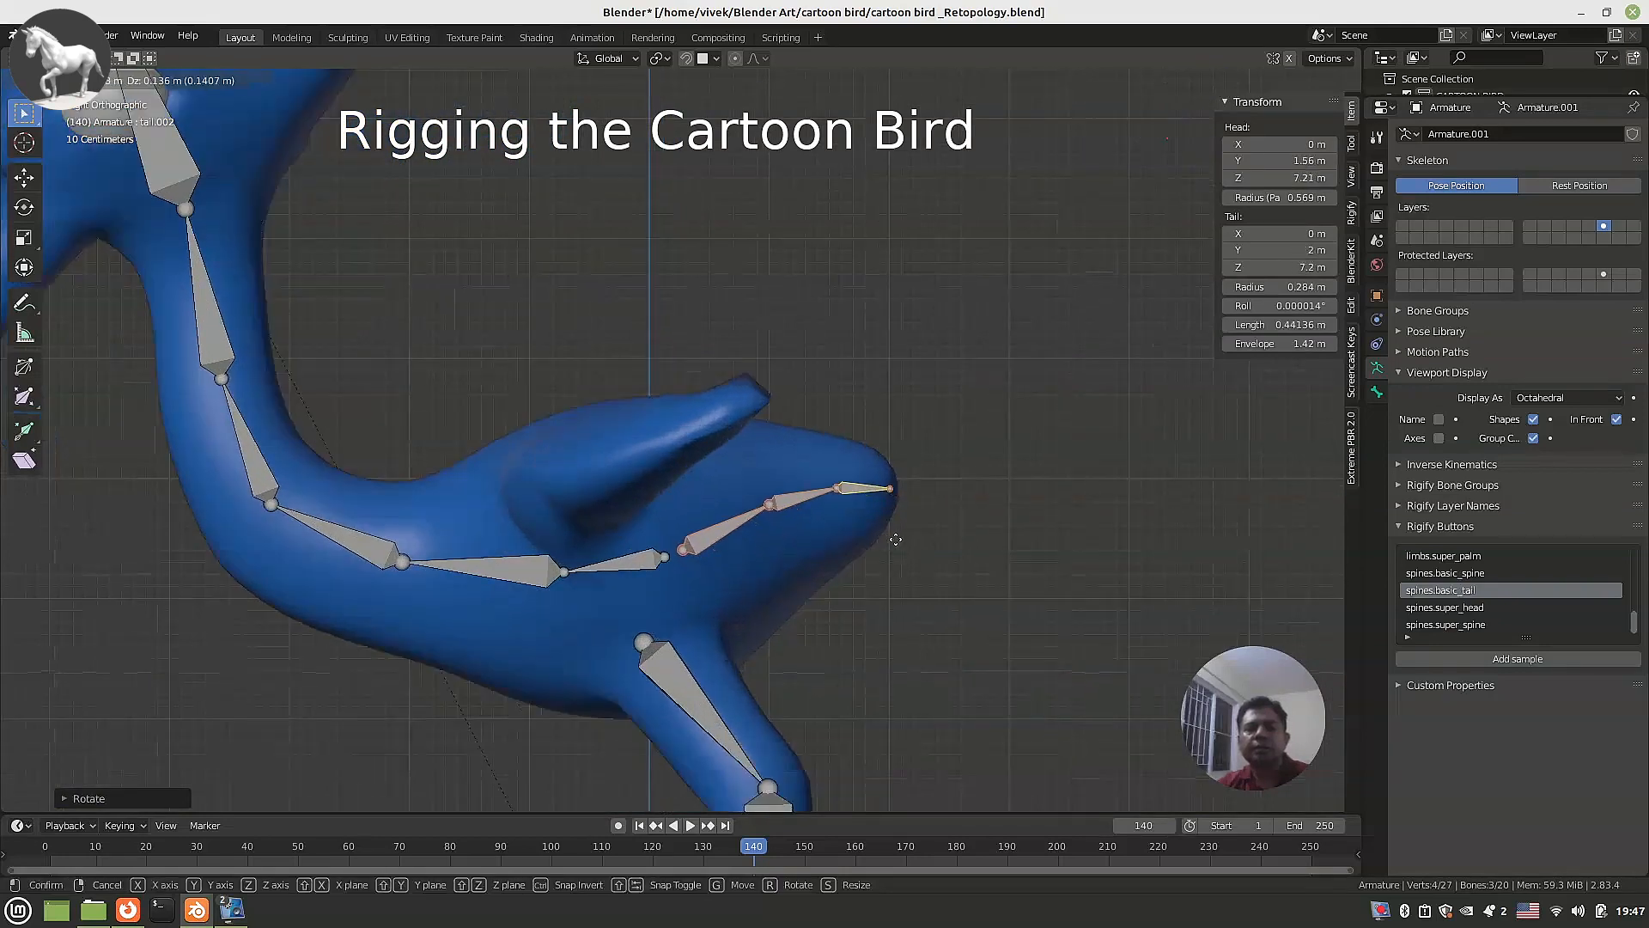
left_click(890, 541)
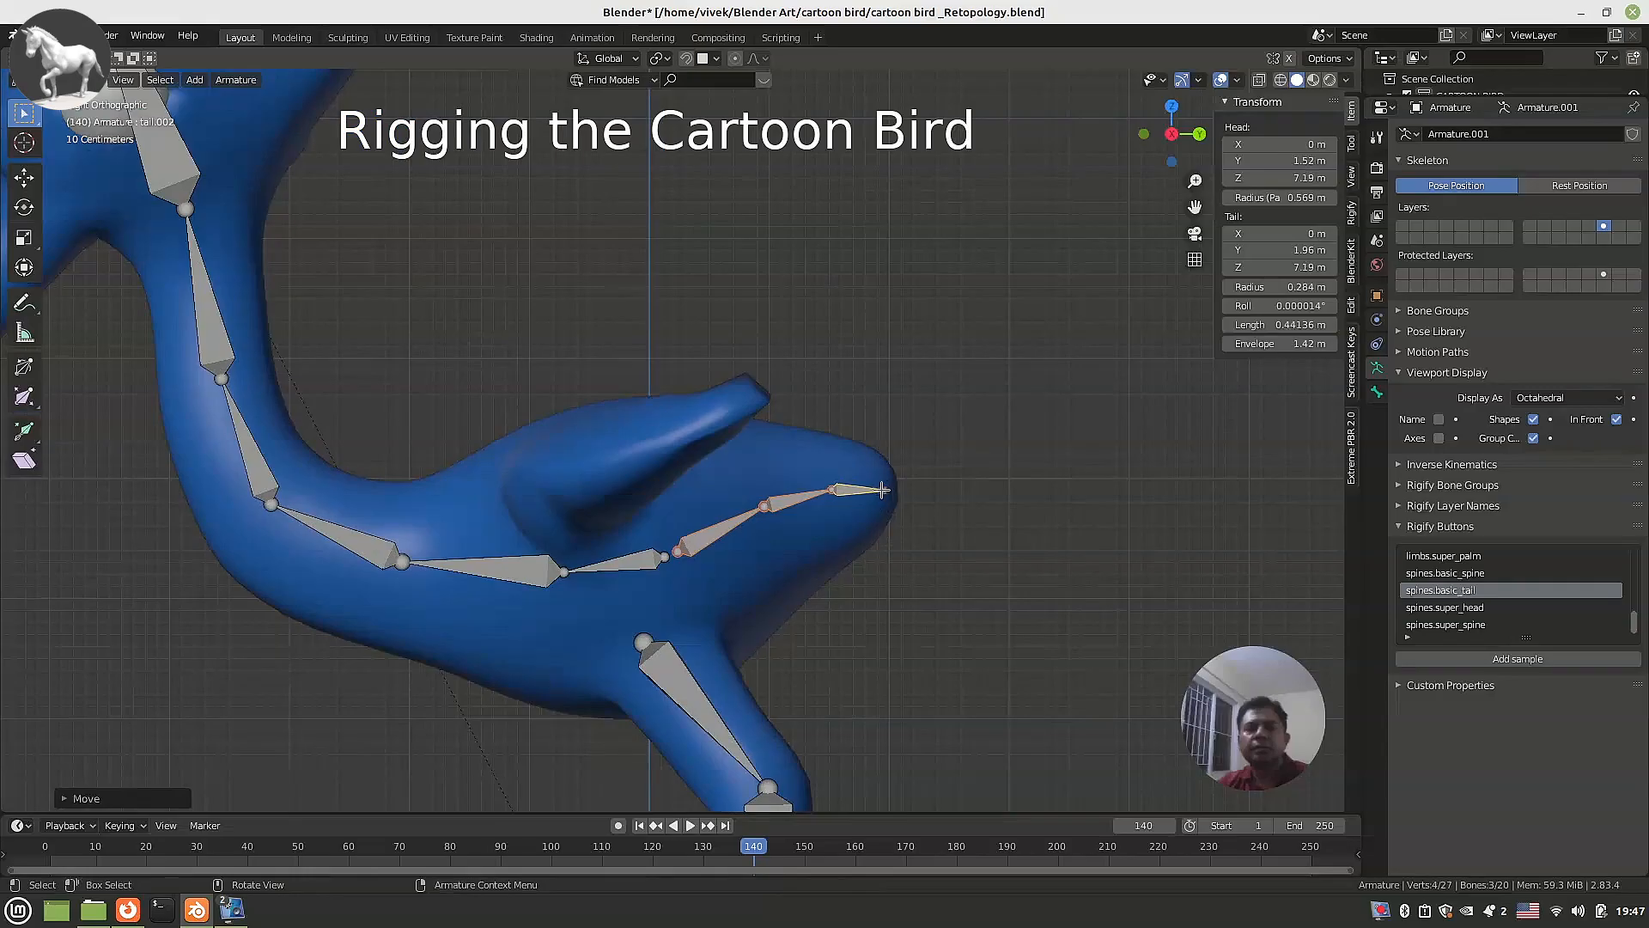
left_click(856, 490)
key("g")
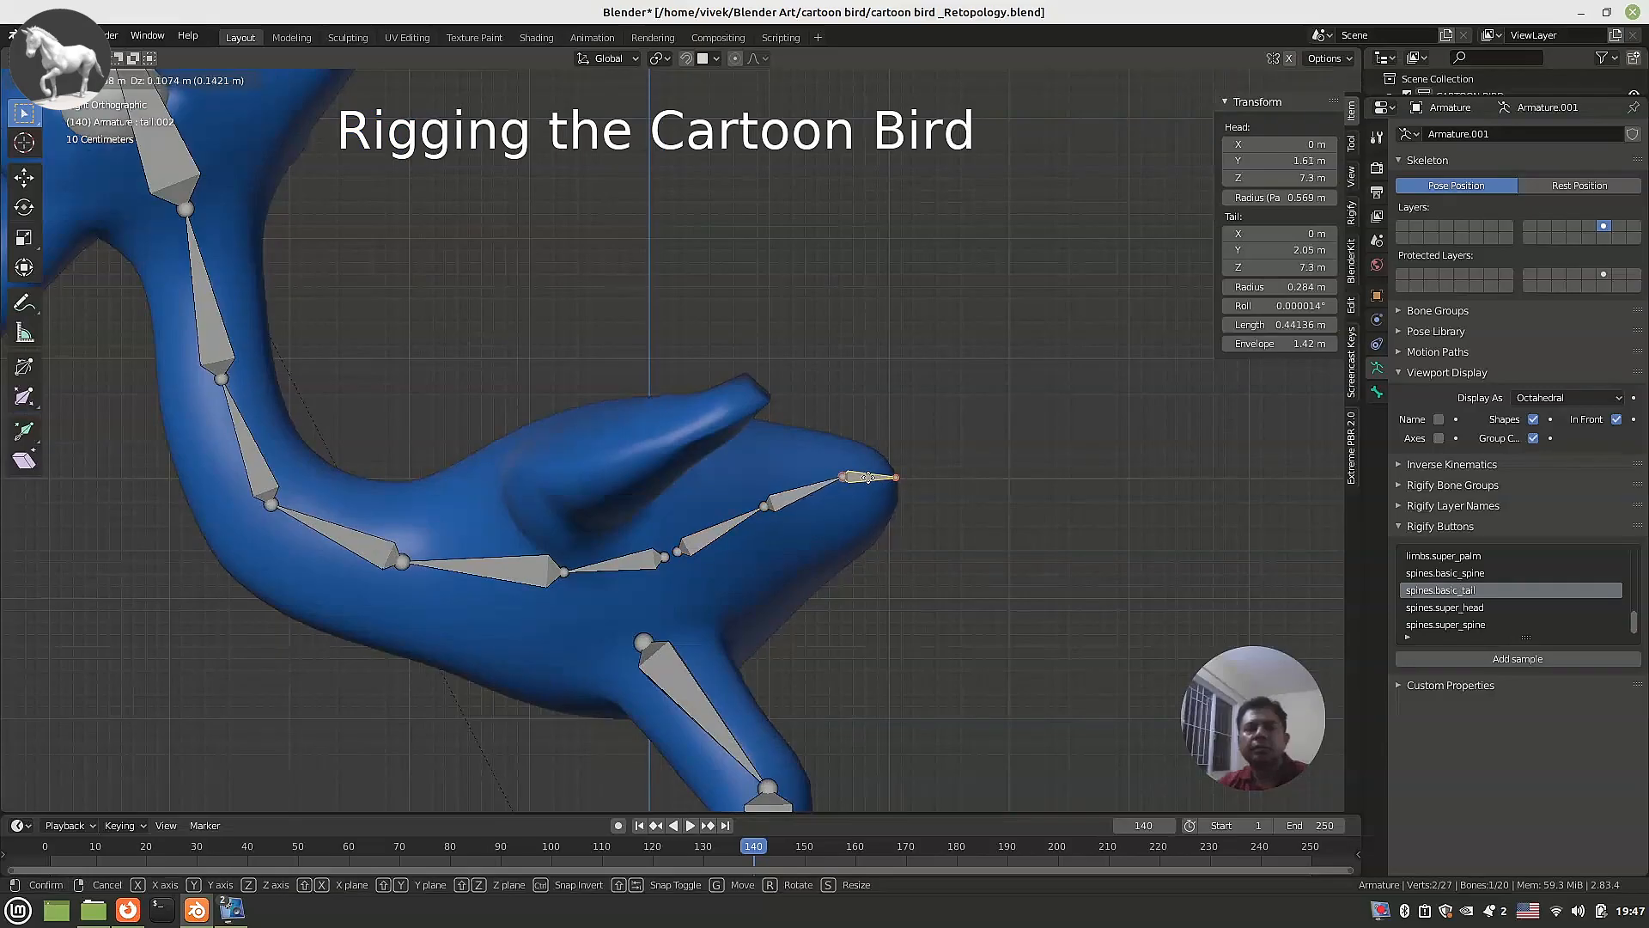
left_click(868, 476)
Parent the first tail bone to the rearmost spine bone with Keep Offset.
left_click(765, 507)
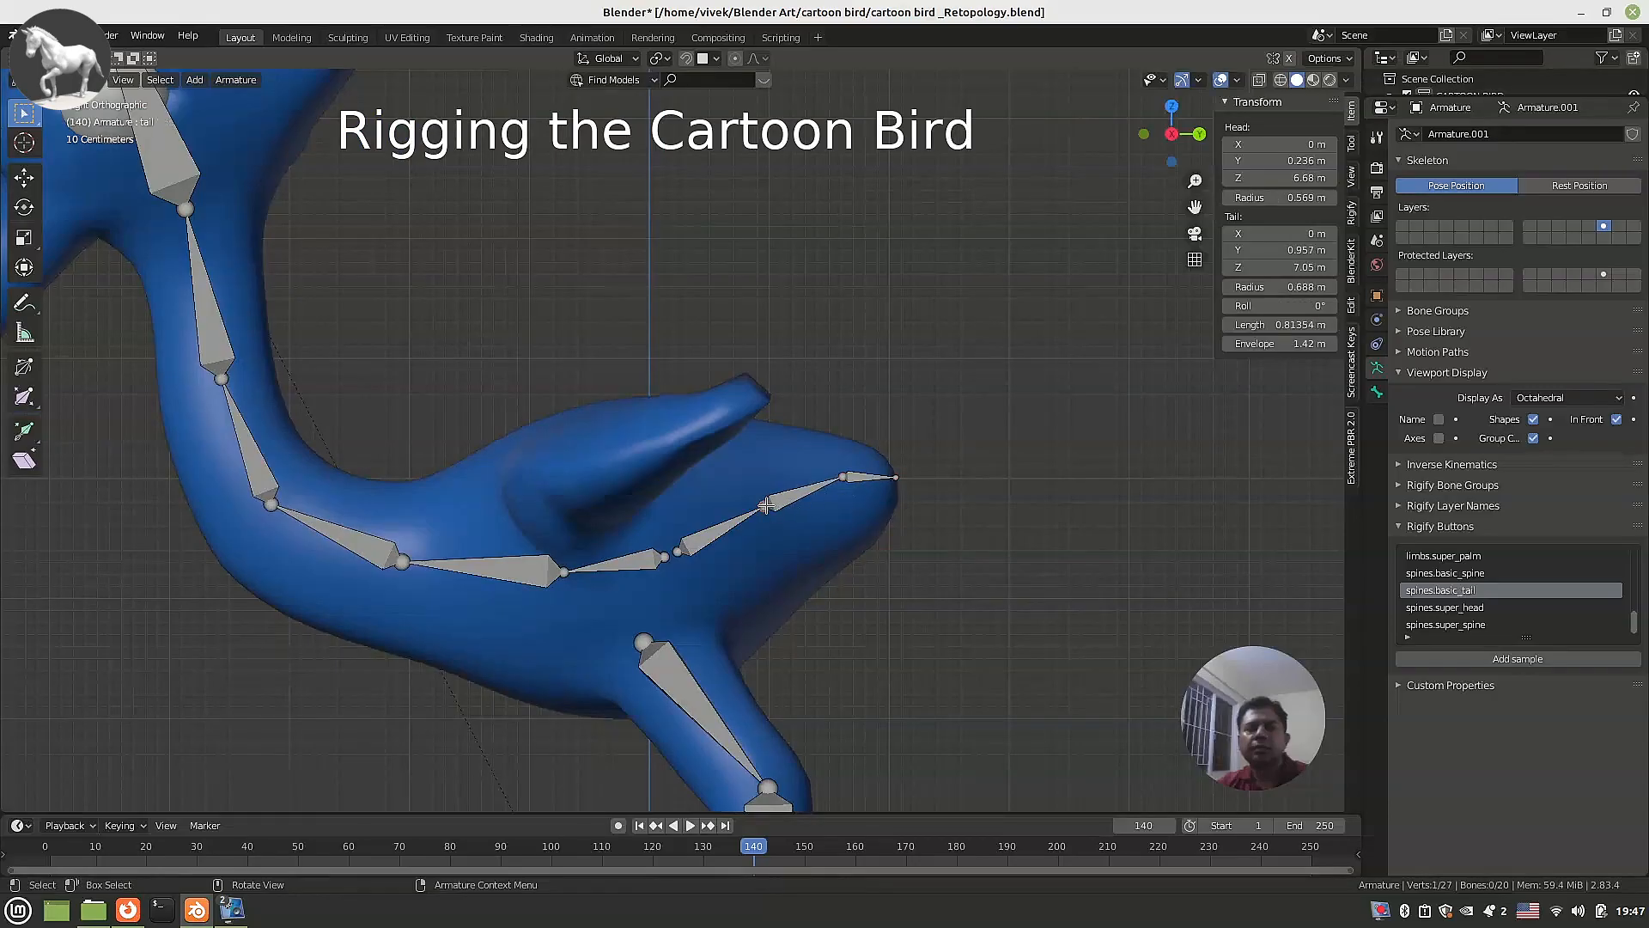
middle_click_drag(766, 506, 716, 554)
left_click(622, 581, "shift")
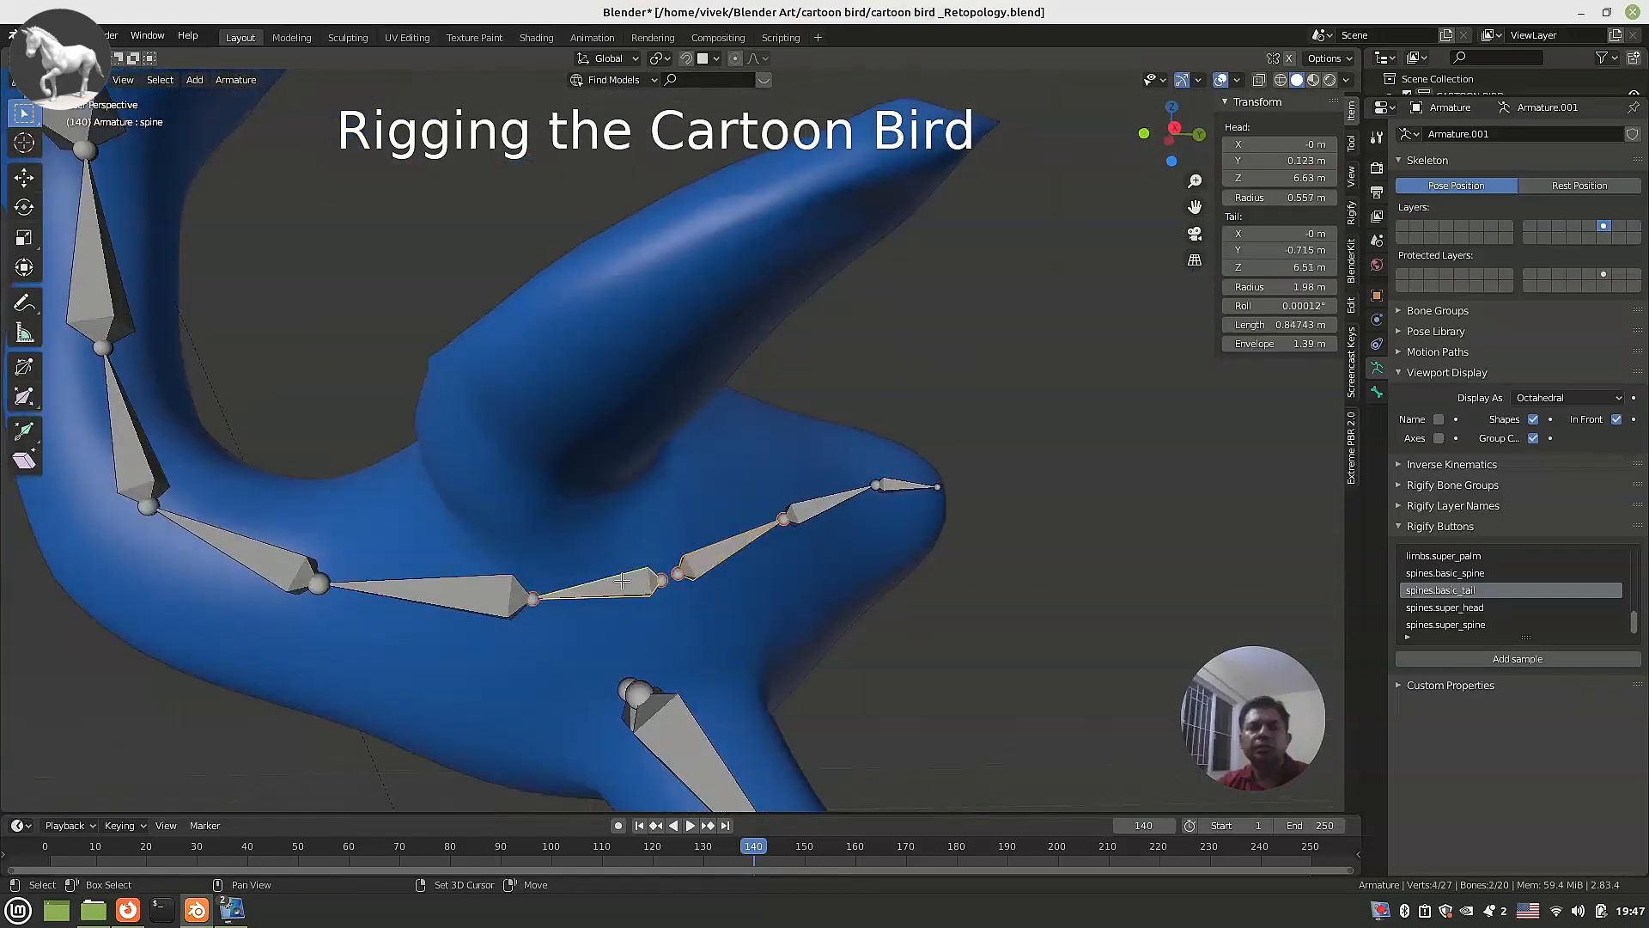
key("ctrl")
key("ctrl+p")
left_click(622, 590)
Parent the left thigh bone to the rearmost spine bone with Keep Offset.
middle_click_drag(622, 590, 636, 526)
left_click(728, 615)
left_click(637, 520, "shift")
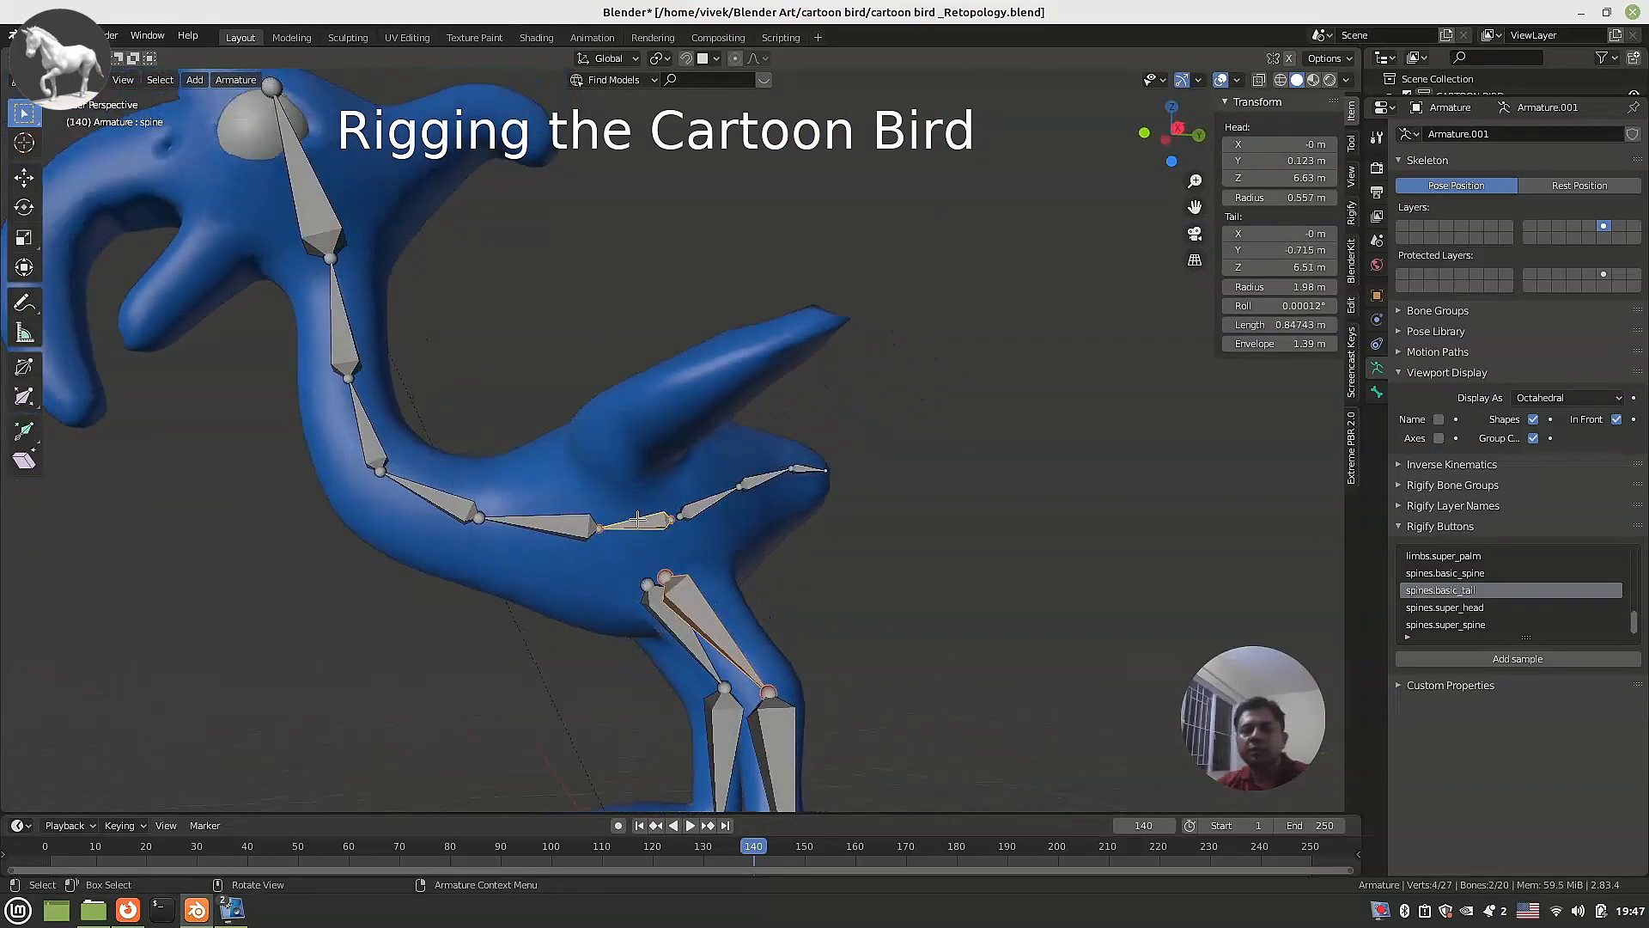
key("ctrl+p")
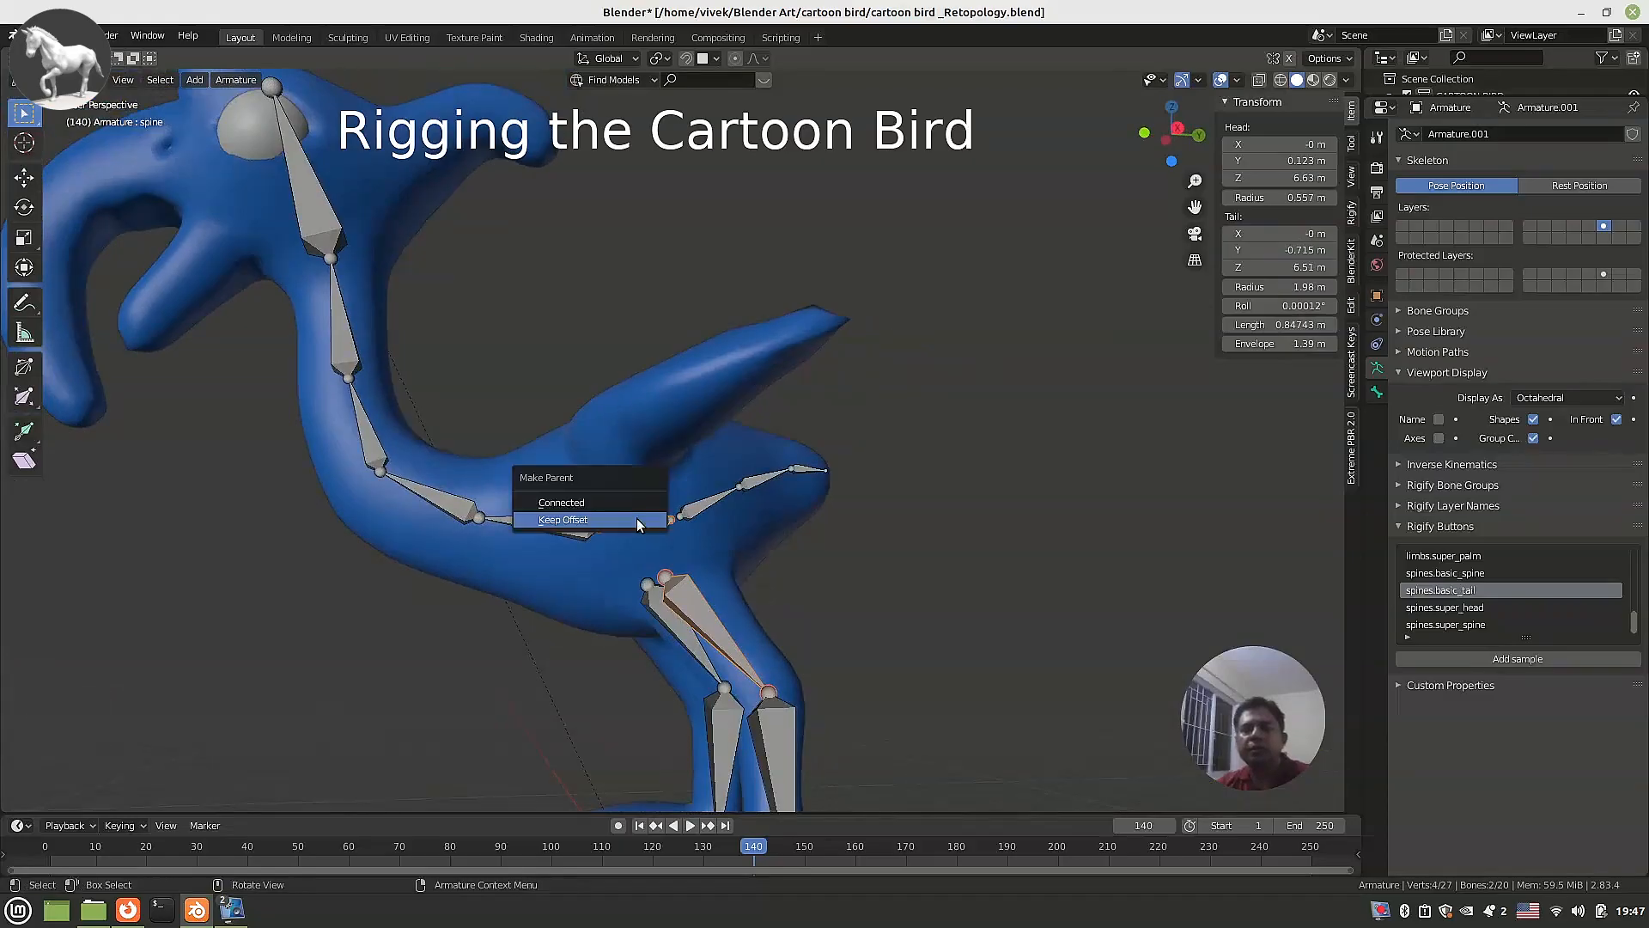
left_click(636, 517)
Parent the right thigh bone to the rearmost spine bone with Keep Offset, and save the file.
middle_click_drag(639, 591, 641, 607)
left_click(642, 608)
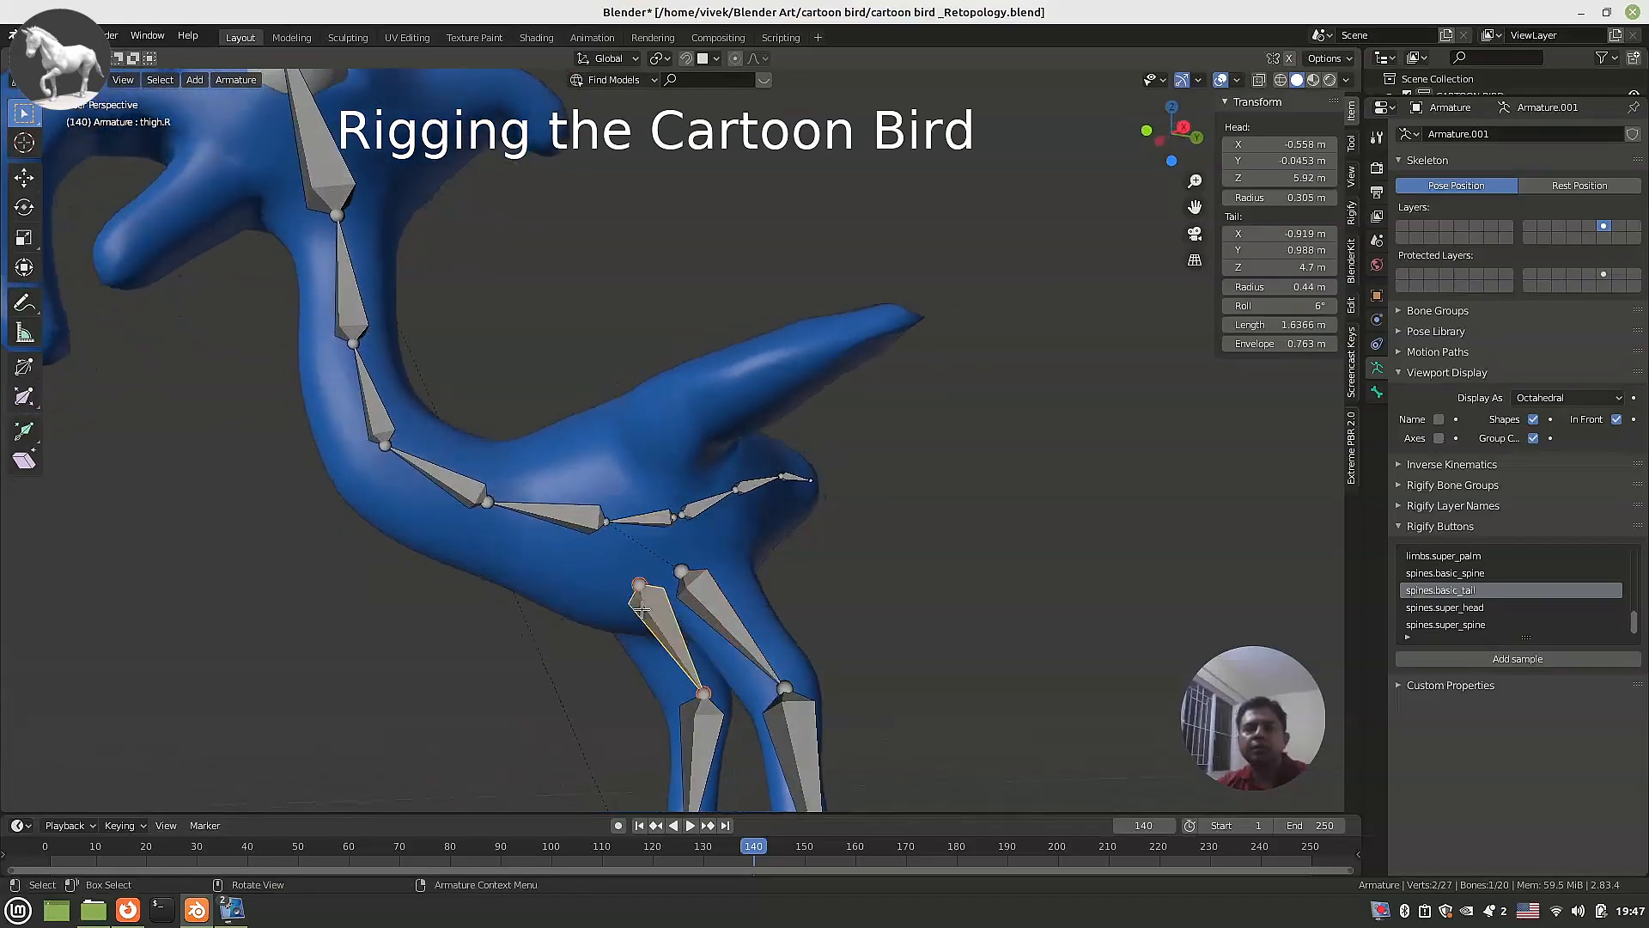
left_click(654, 514, "shift")
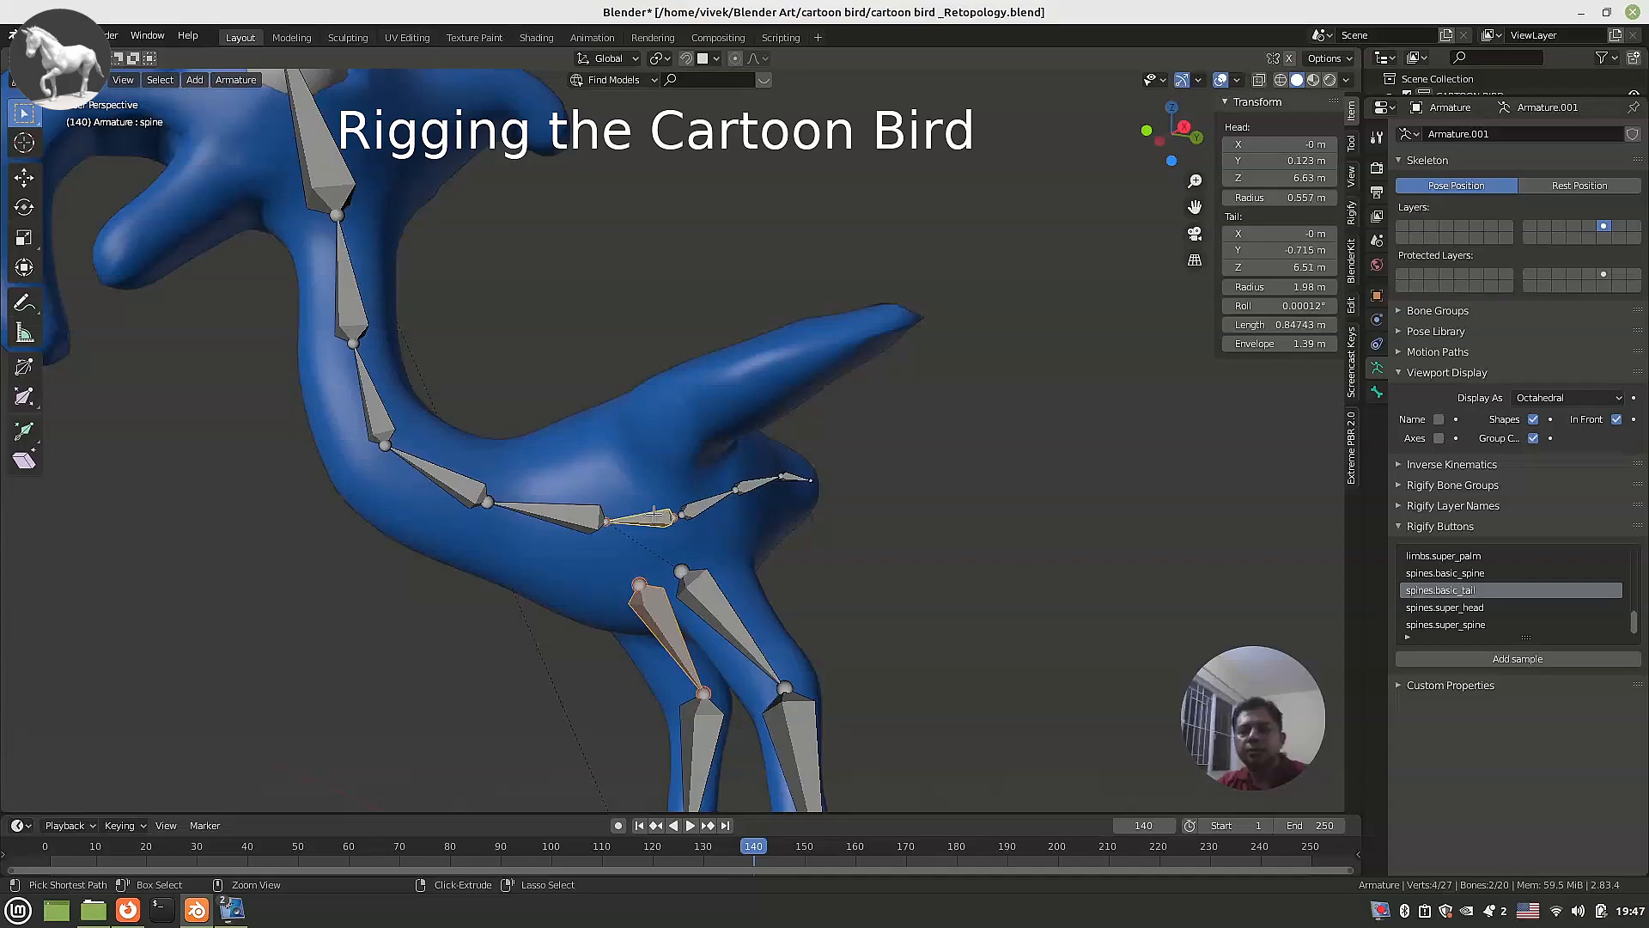
key("ctrl+p")
left_click(652, 513)
scroll(652, 513, "down", 4)
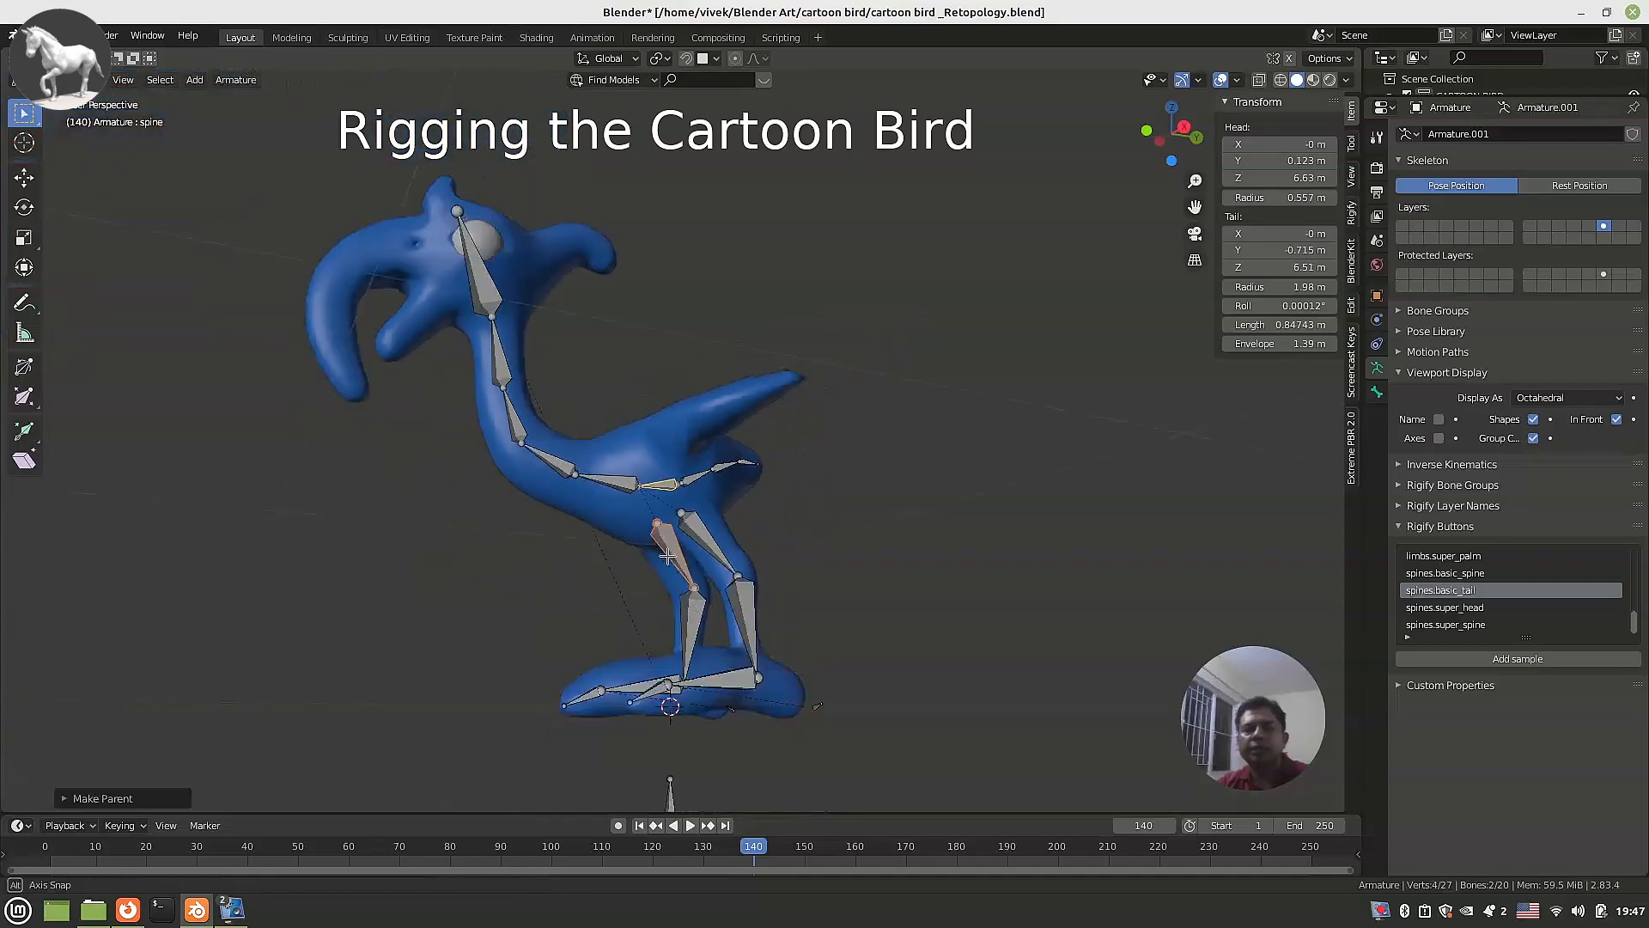
middle_click_drag(653, 512, 644, 589)
key("ctrl+s")
Add the limbs.arm Rigify sample to the armature.
middle_click_drag(827, 633, 803, 599)
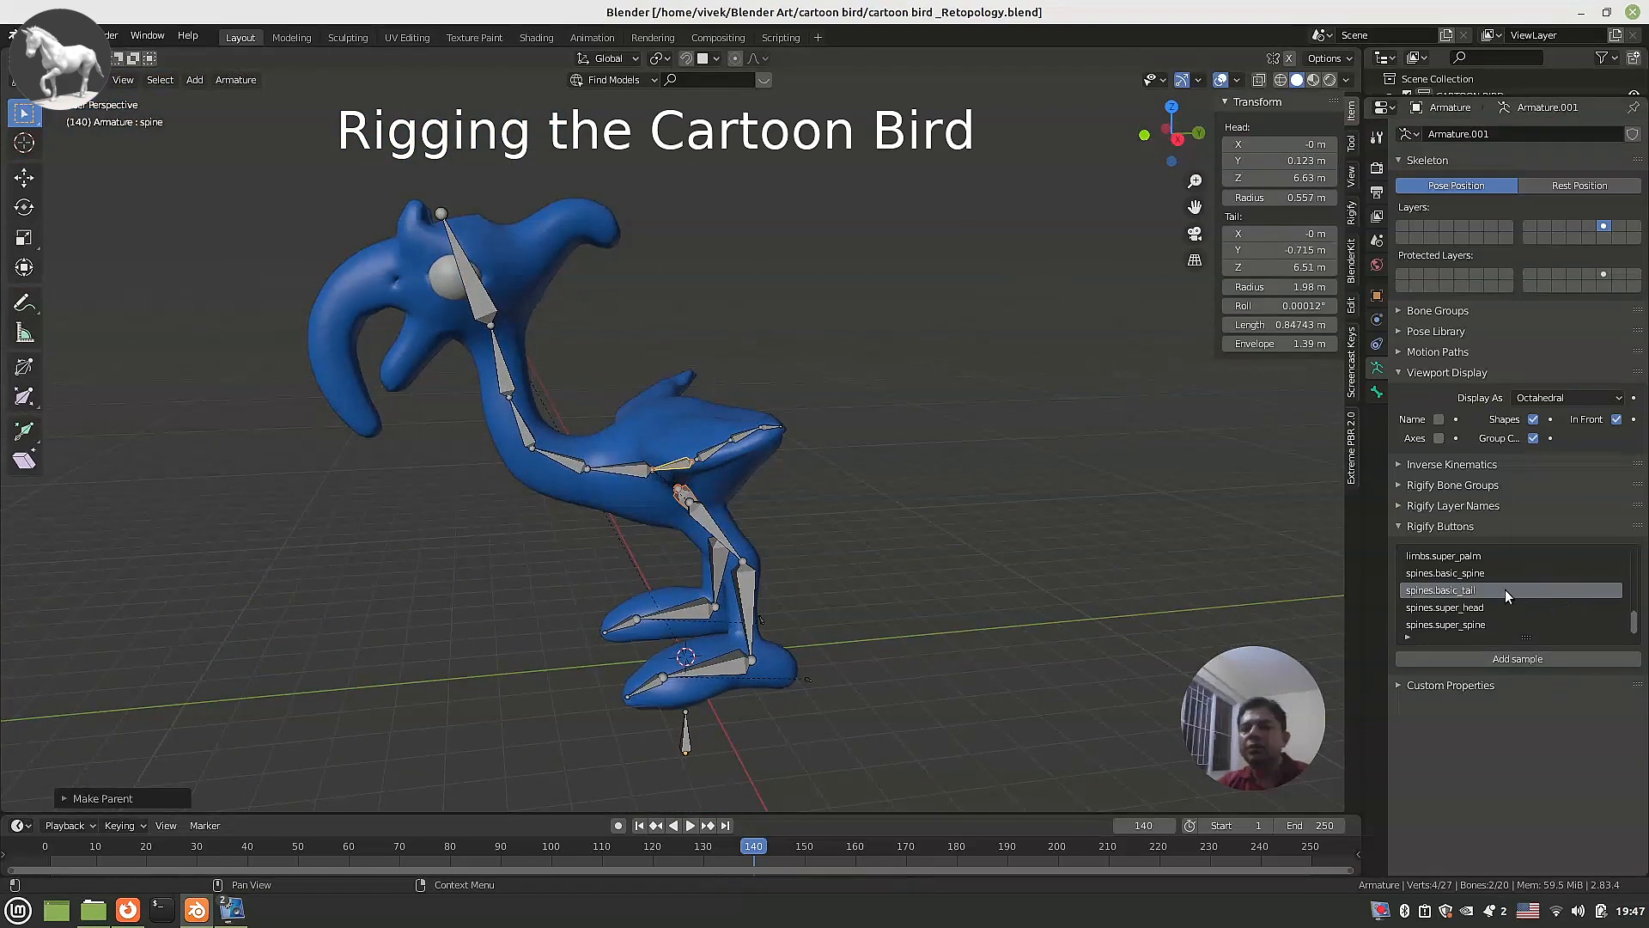
scroll(1504, 589, "up", 3)
scroll(1504, 589, "up", 5)
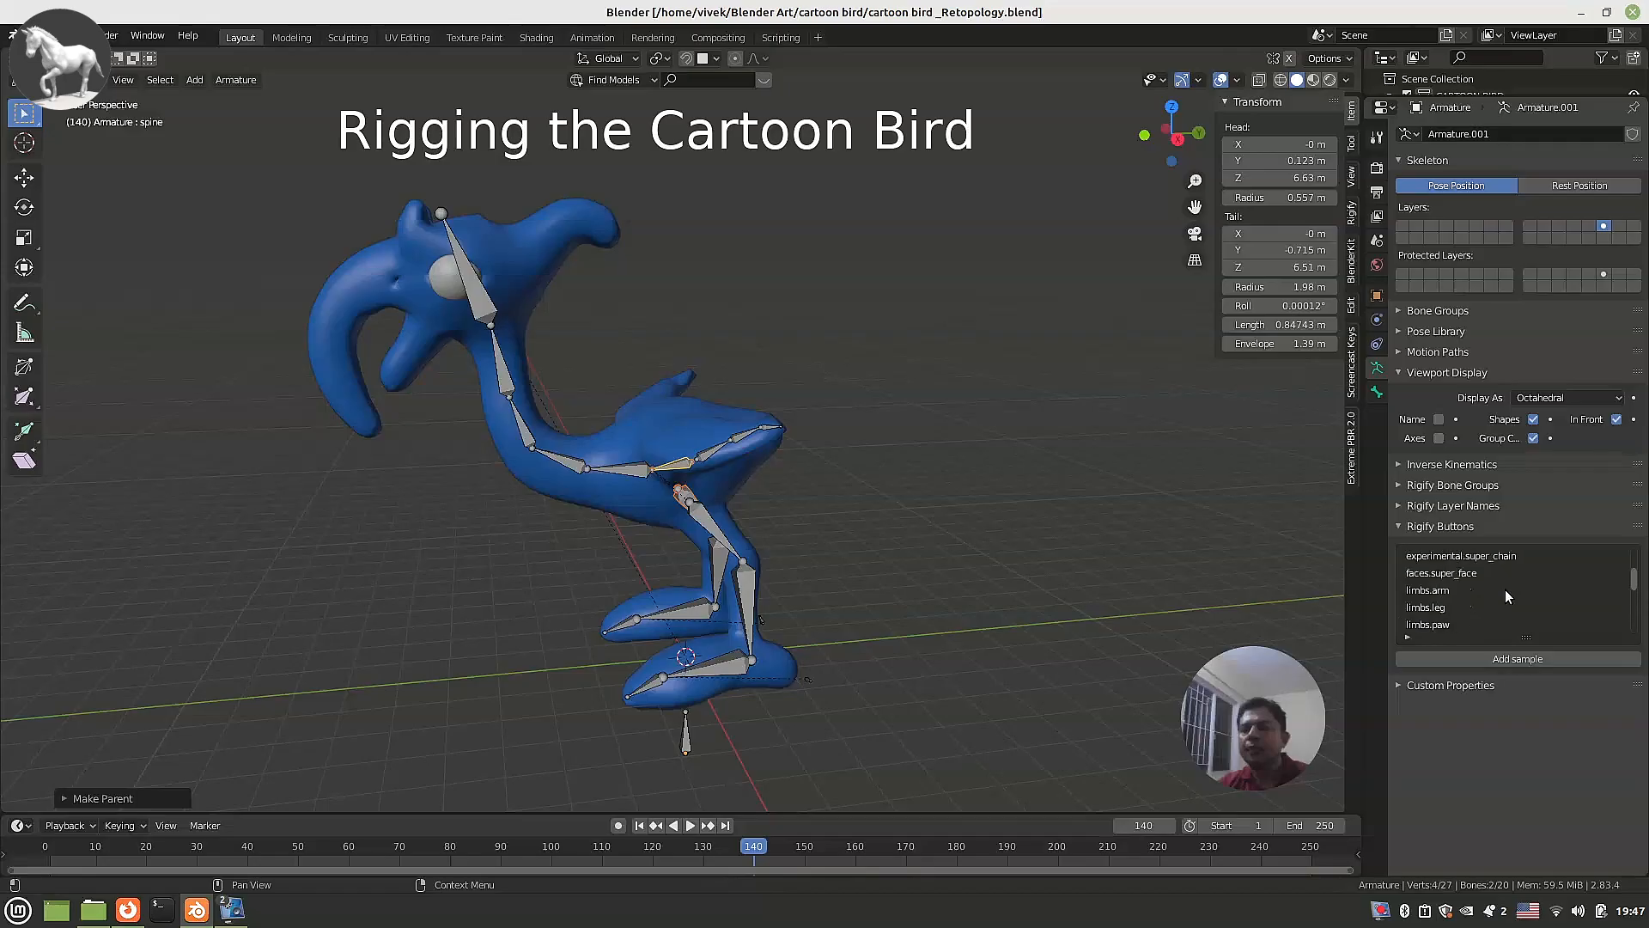
left_click(1458, 589)
left_click(1494, 661)
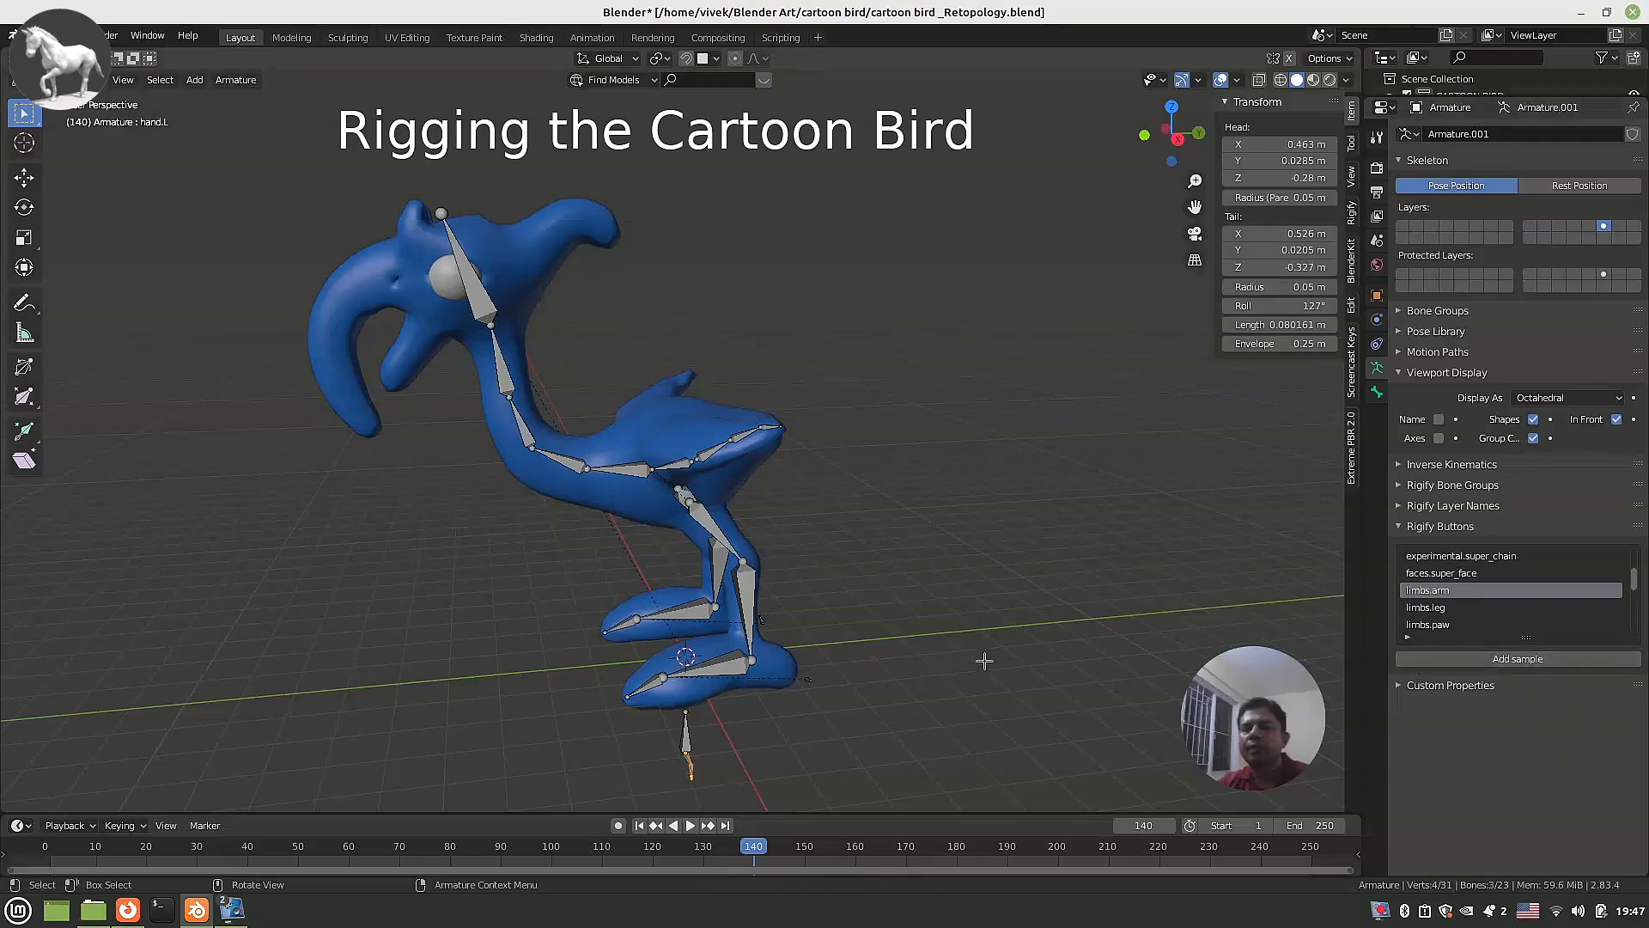
Enlarge the arm bones in front view until the hand bone is about 0.35 m long, and rotate them closer to horizontal.
key("KP_1")
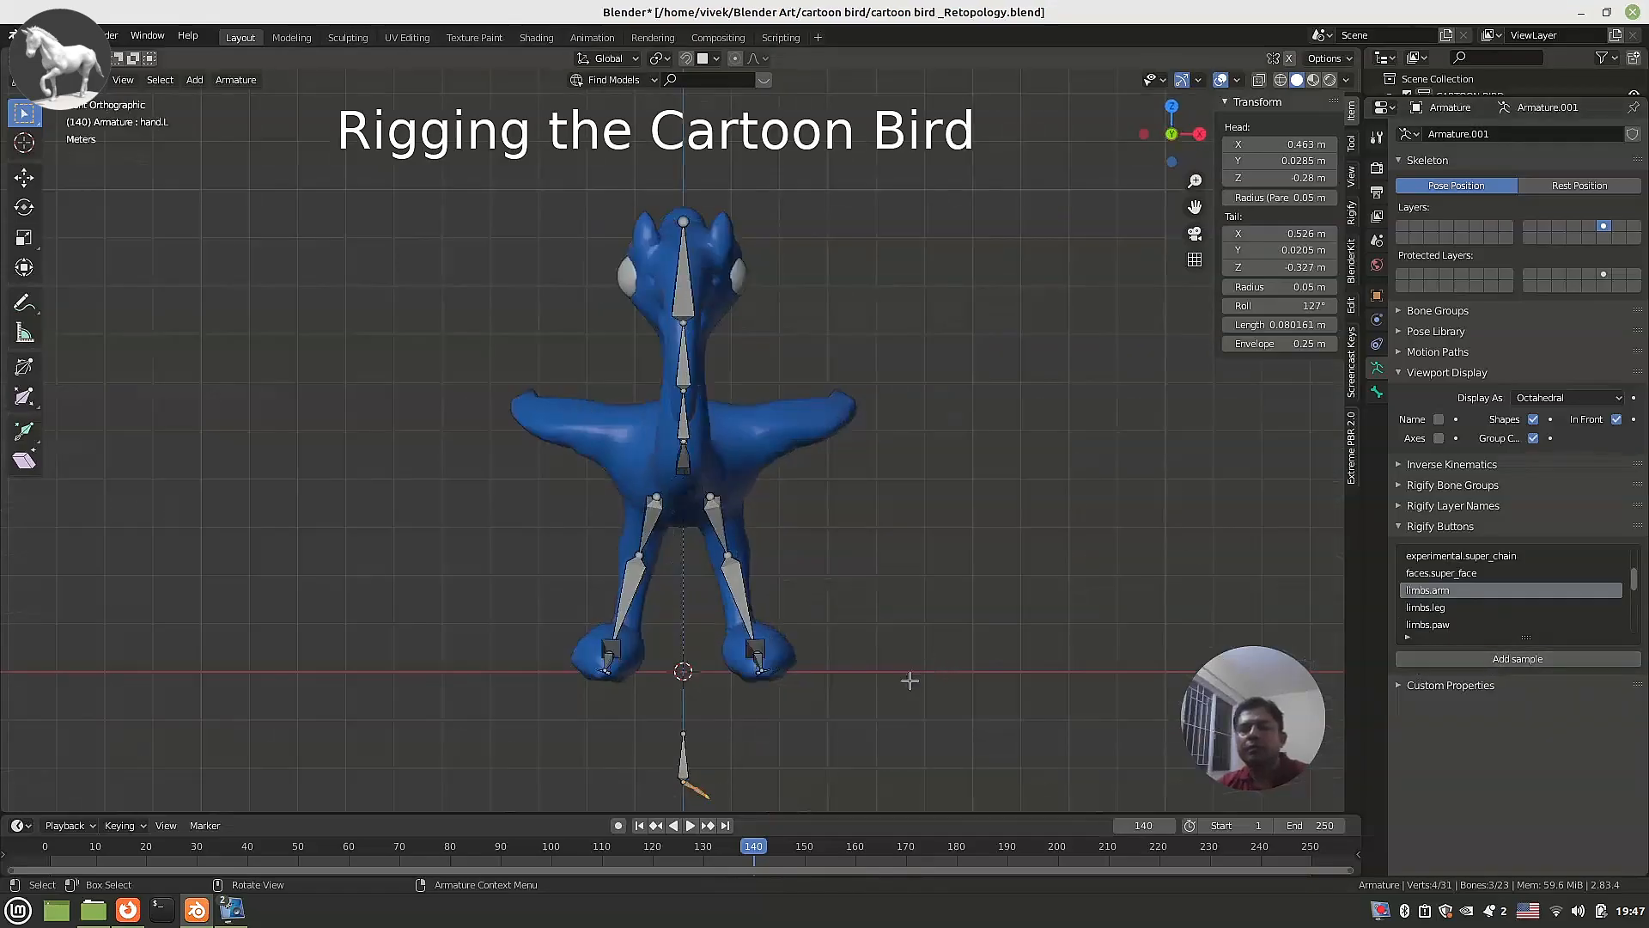
key("s")
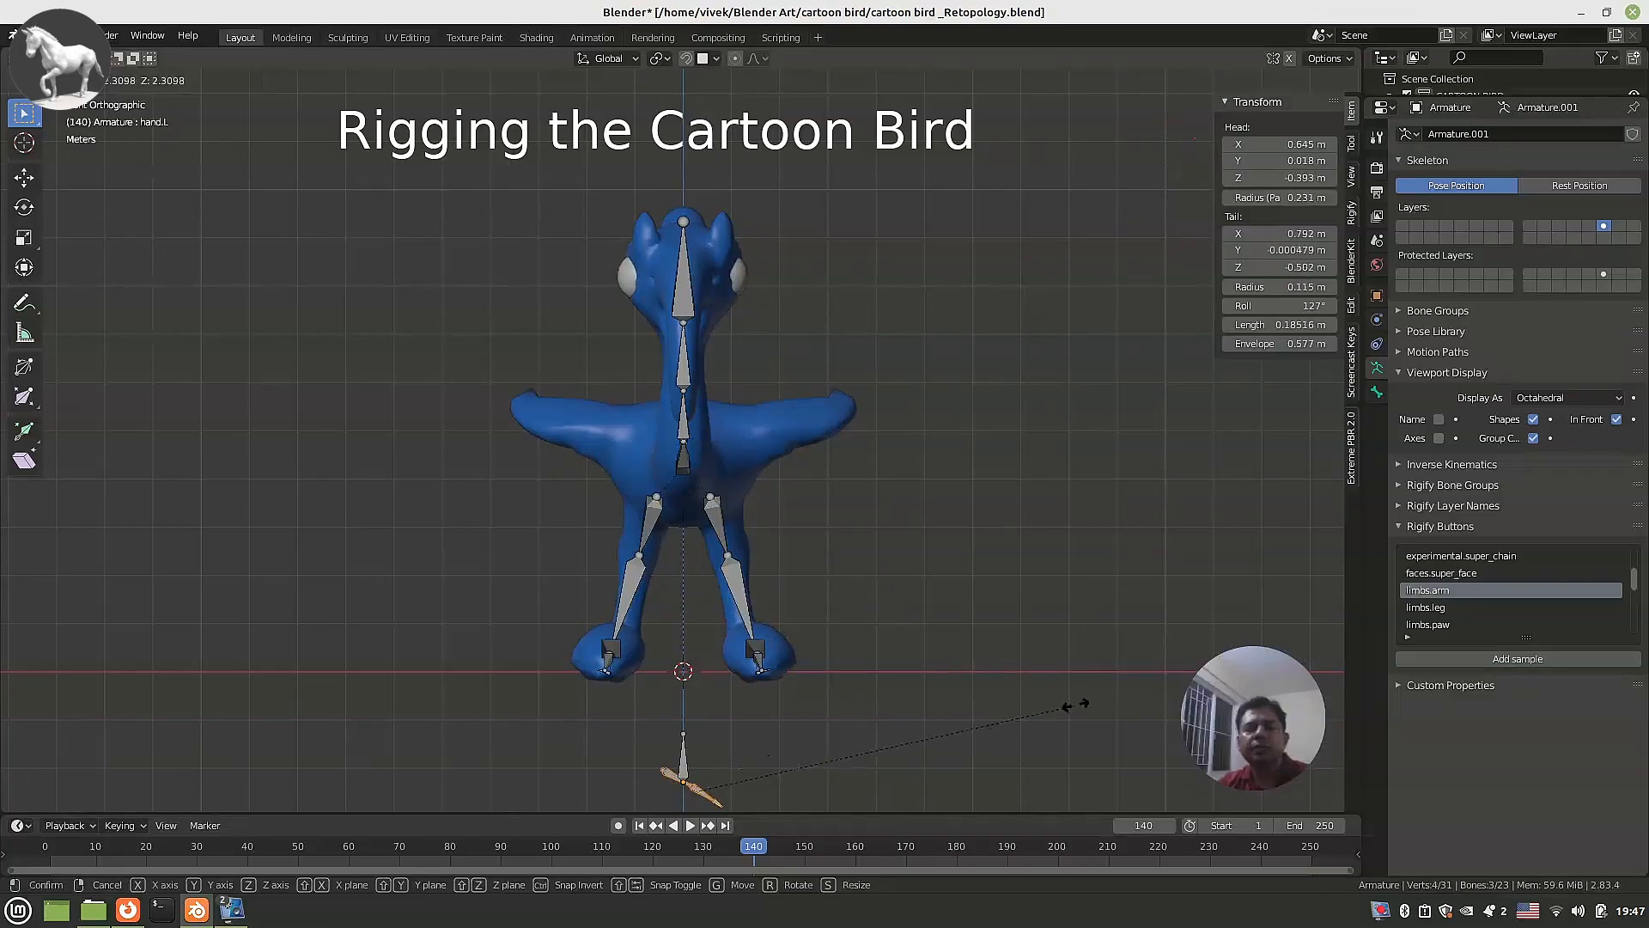
left_click(1077, 703)
key("r")
left_click(984, 603)
middle_click_drag(830, 700, 805, 623, "shift")
key("s")
left_click(977, 682)
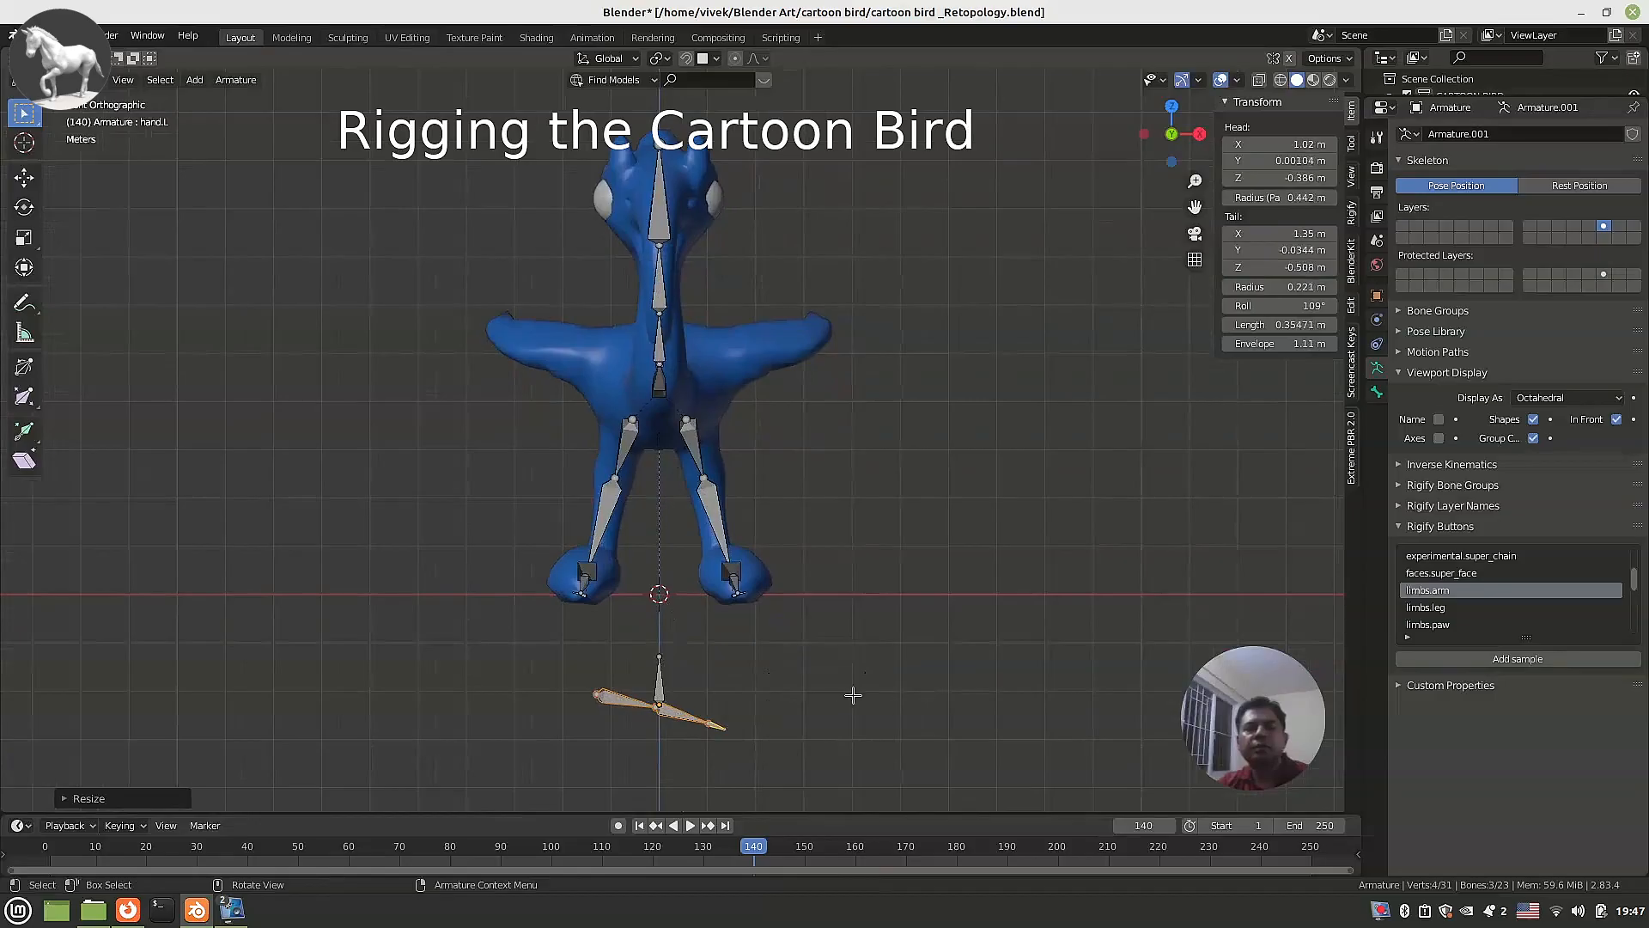
Raise the arm bones along Z and shift them onto the left wing, with the hand's base at about X 3.25 m, Z 6.78 m.
key("g")
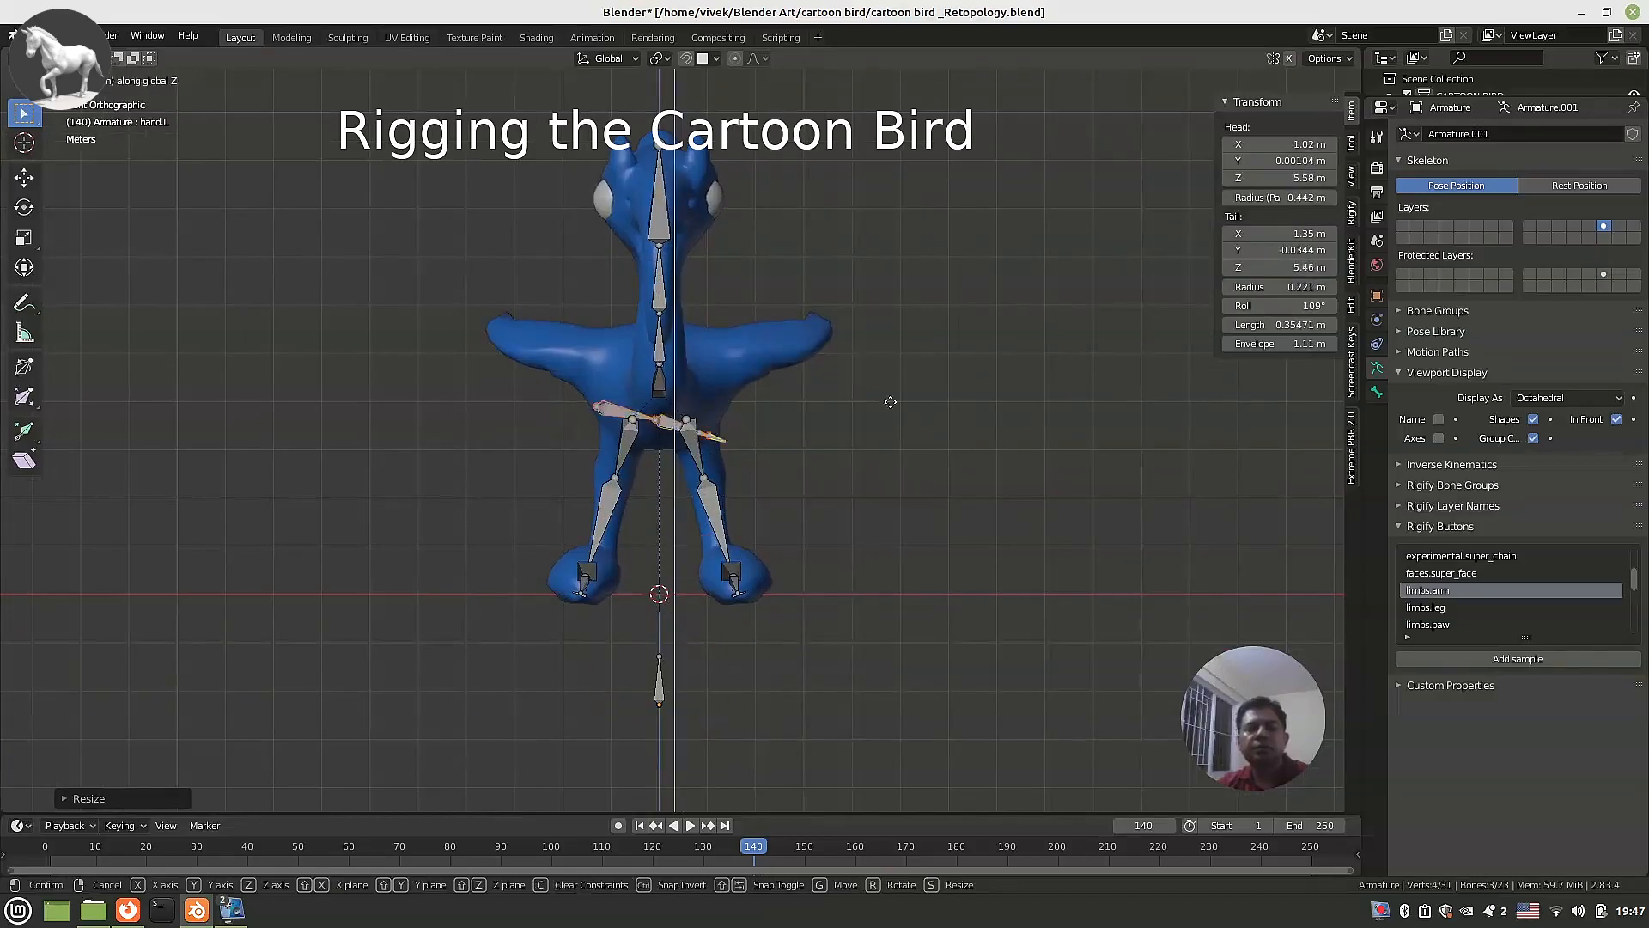
left_click(897, 351)
key("g")
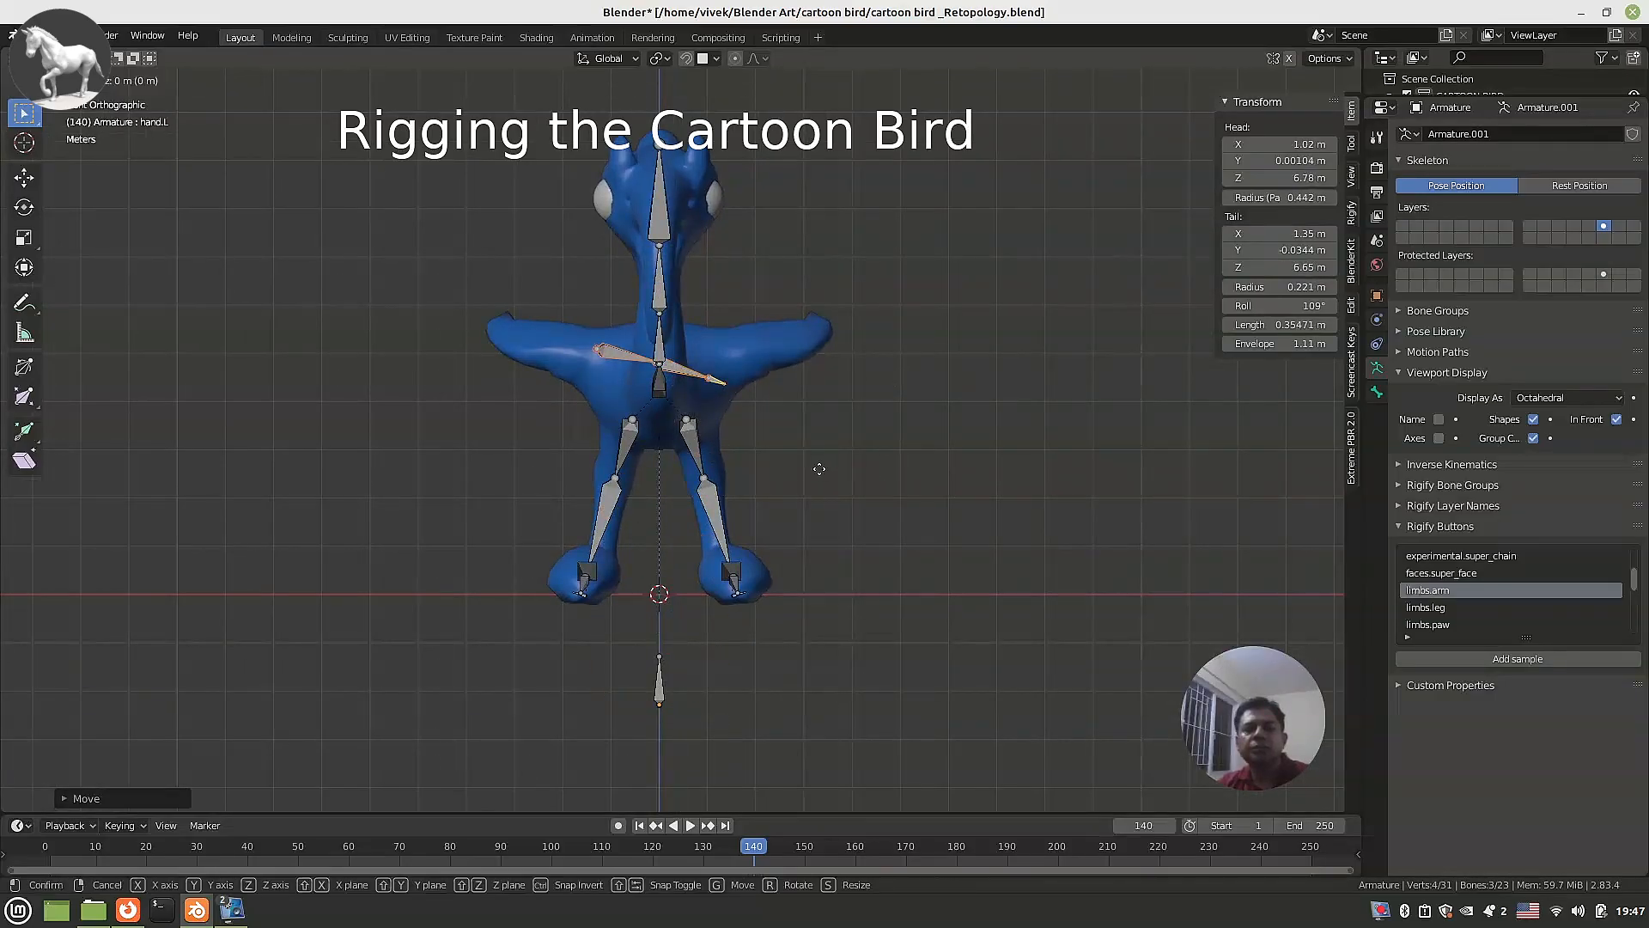
left_click(925, 457)
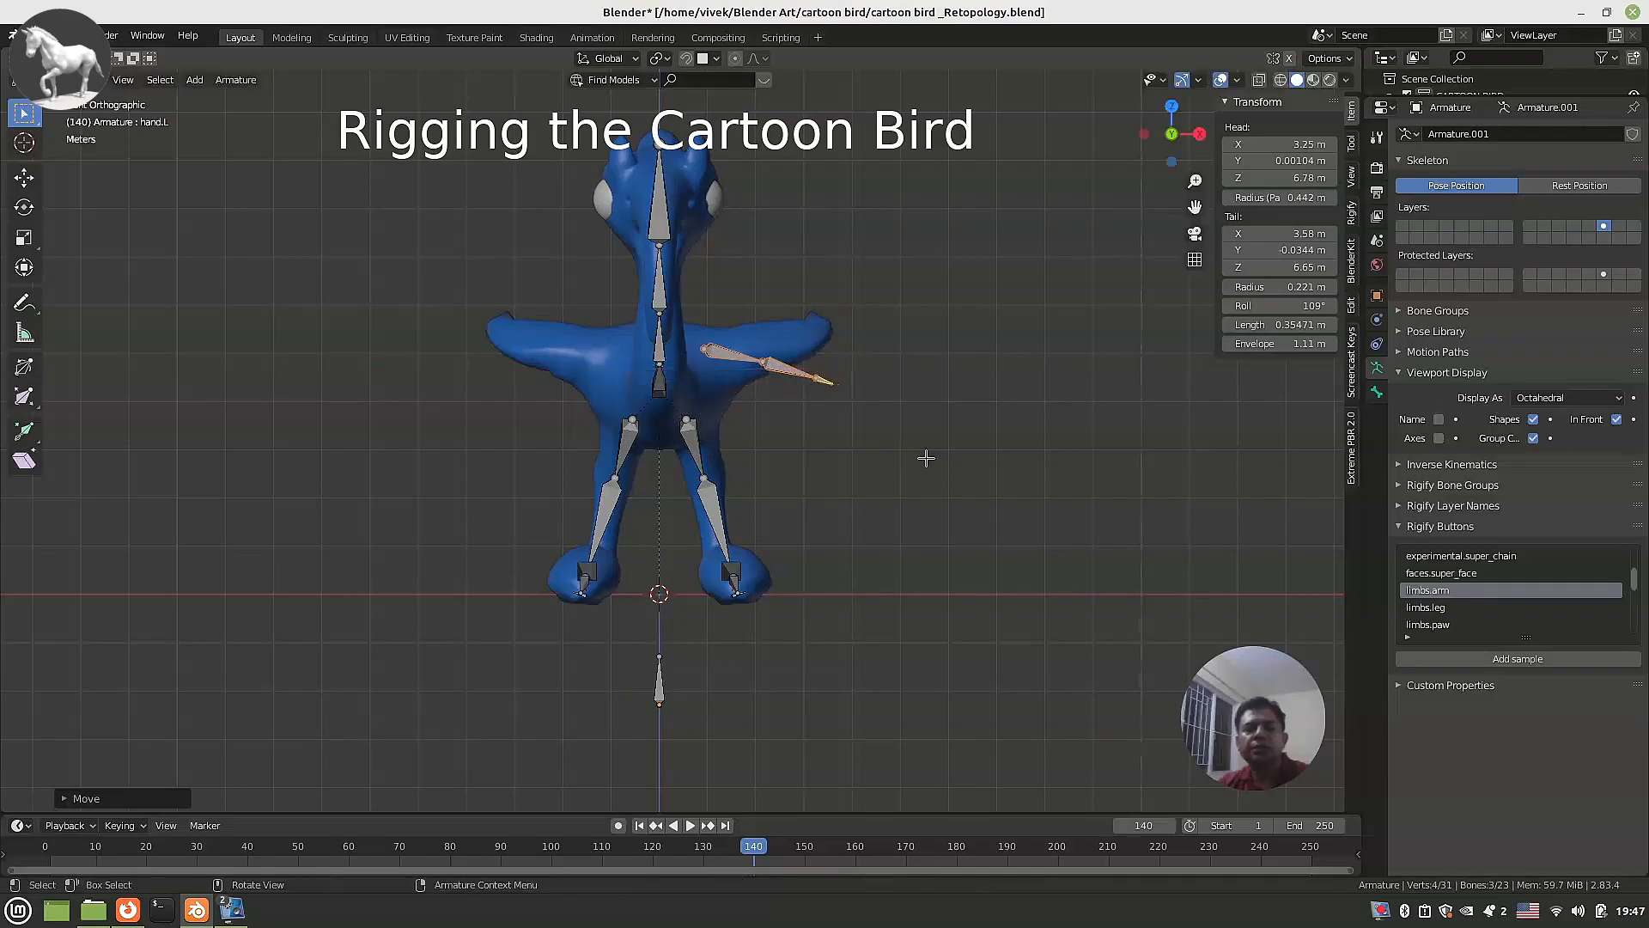
Rotate the arm bones to follow the left wing's upward slope, with the hand's base at about X 3.33 m, Z 7.78 m.
key("r")
left_click(927, 383)
key("g")
left_click(914, 377)
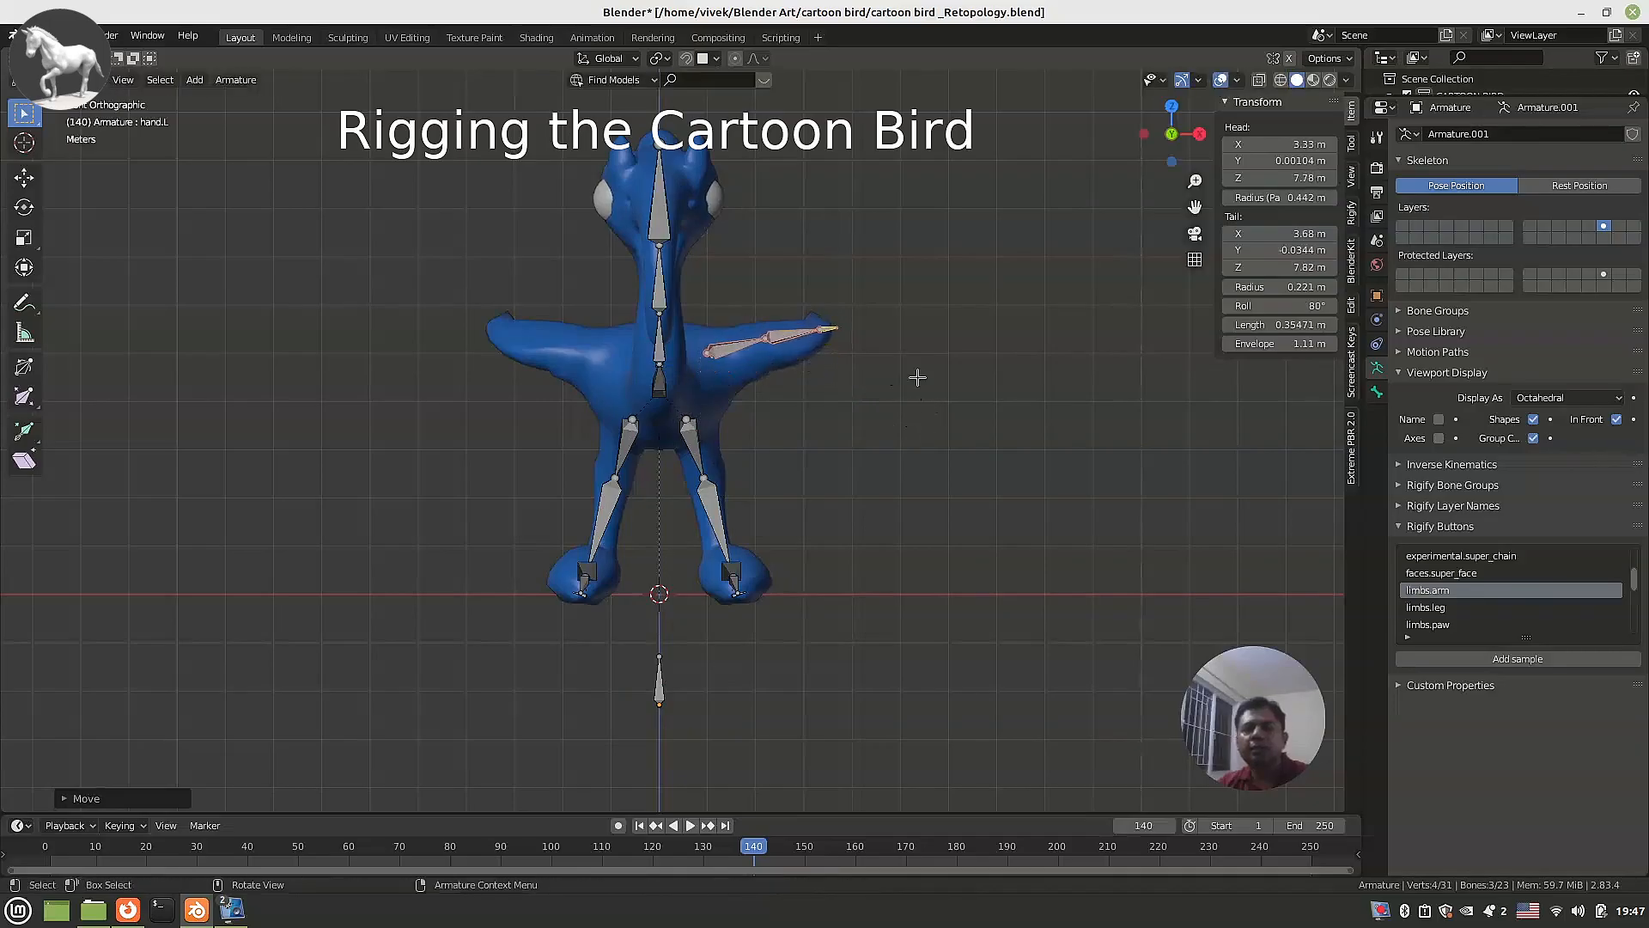
middle_click_drag(914, 378, 919, 393)
key("KP_7")
scroll(901, 496, "up", 5)
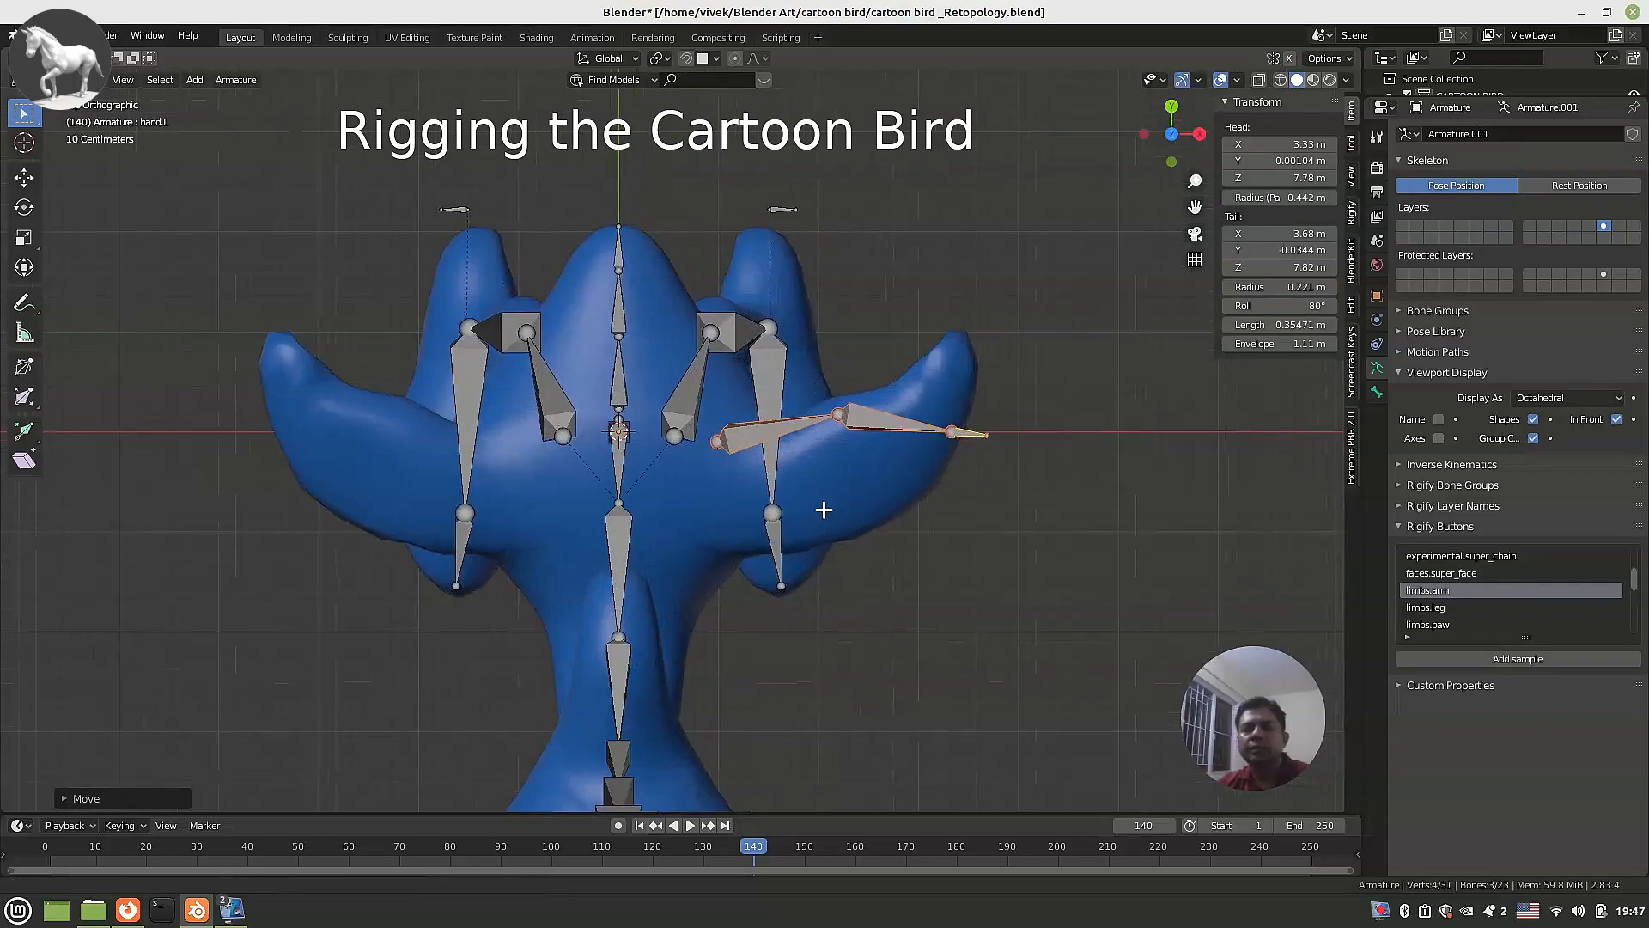
Shift the arm bones in top view to about Y -0.64 m at the hand's base, and place the hand's tip at the wingtip.
key("g")
left_click(822, 562)
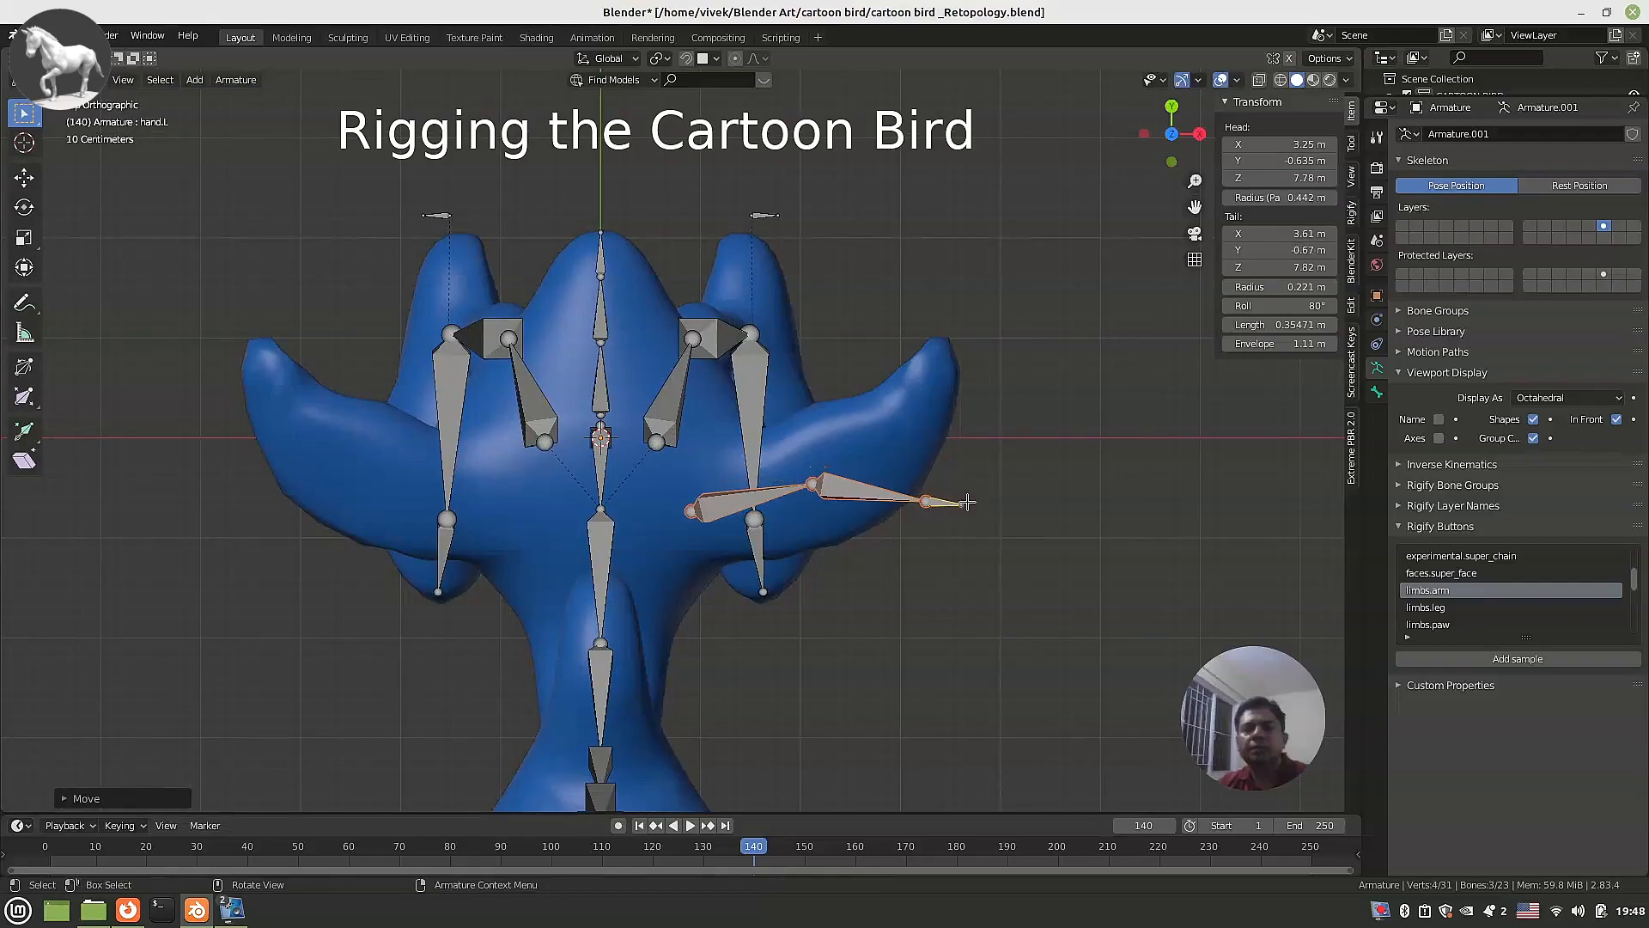
left_click(967, 501)
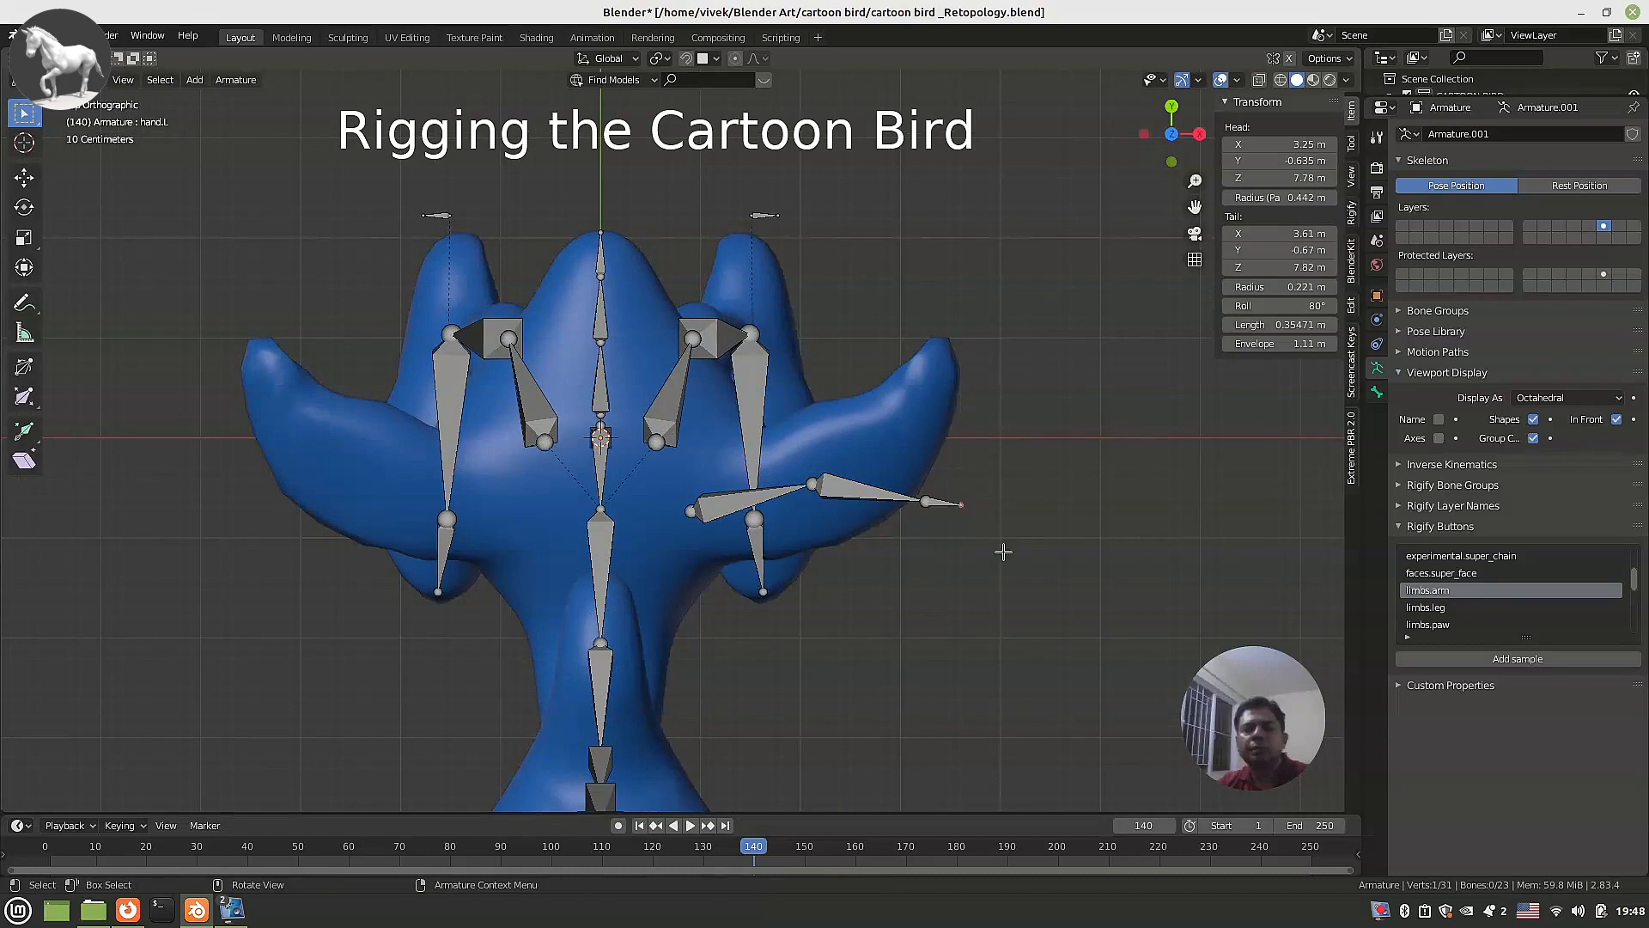
key("g")
left_click(987, 388)
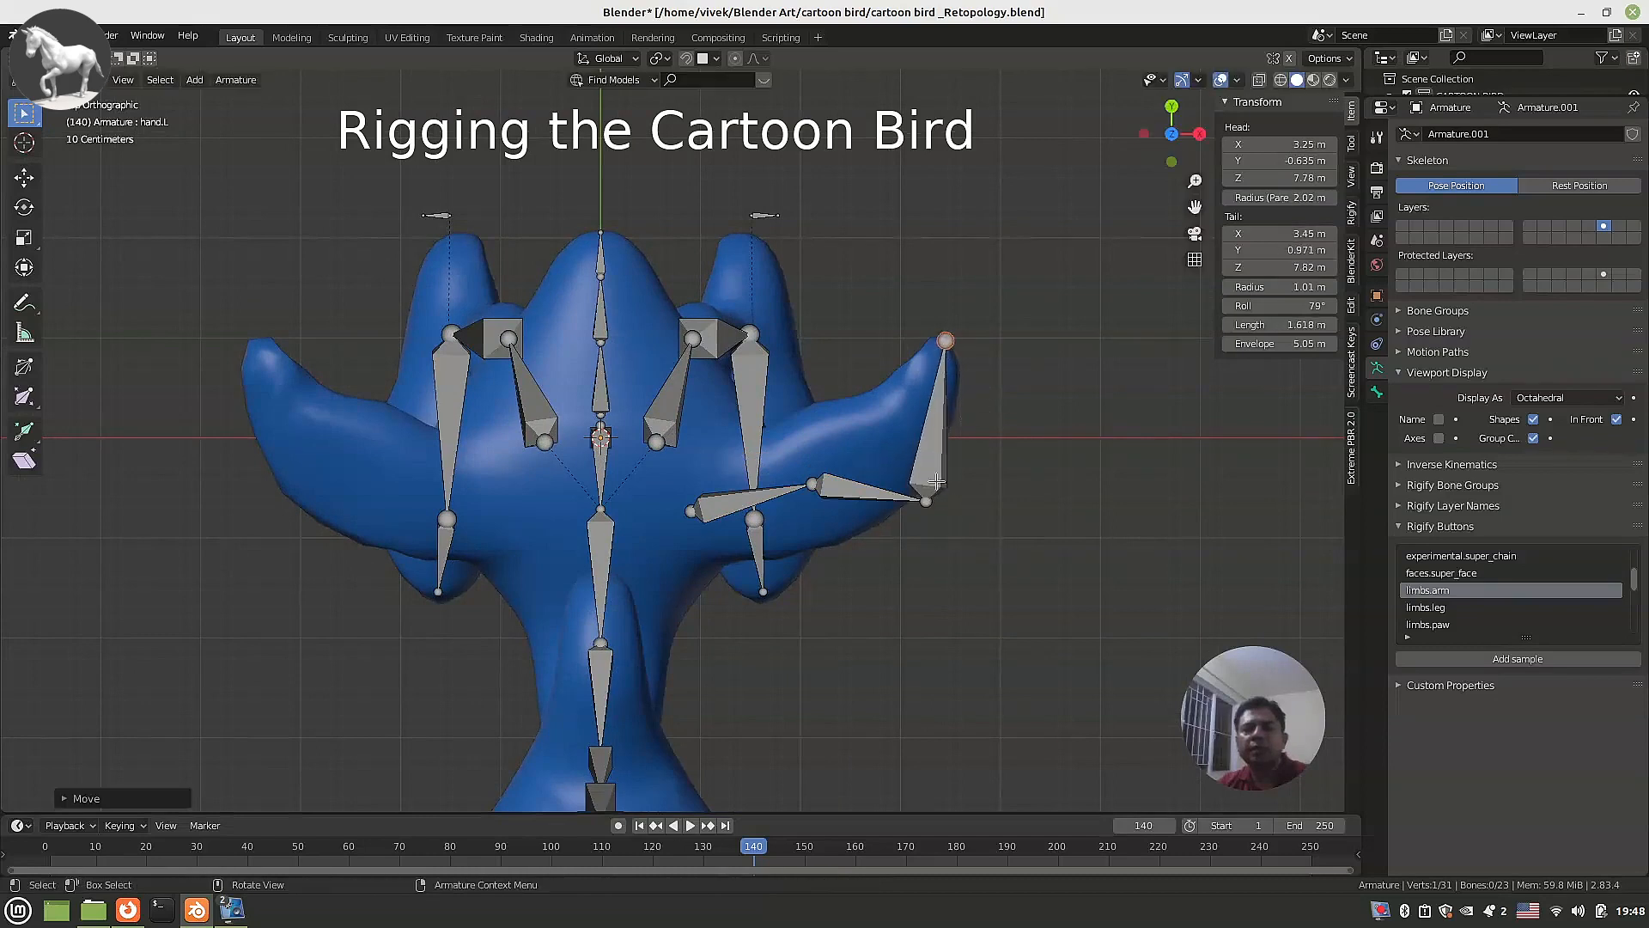
Move the wrist joint between forearm and hand into the left wing's bend, at about X 3.01 m, Y -0.07 m.
left_click(928, 498)
key("g")
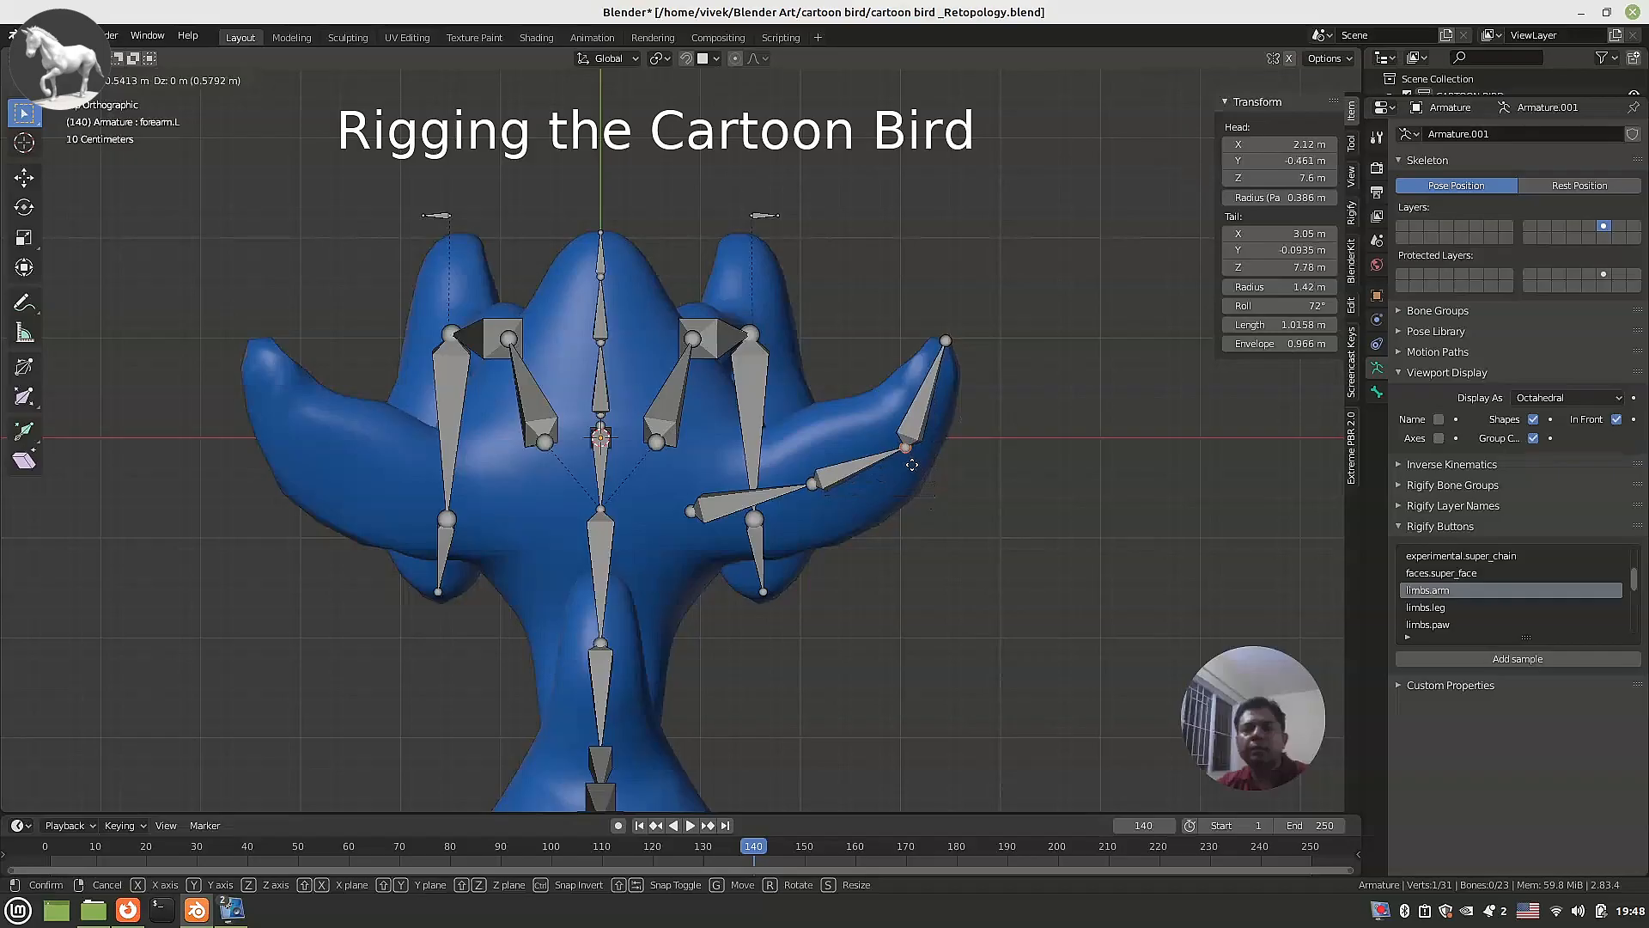
left_click(907, 462)
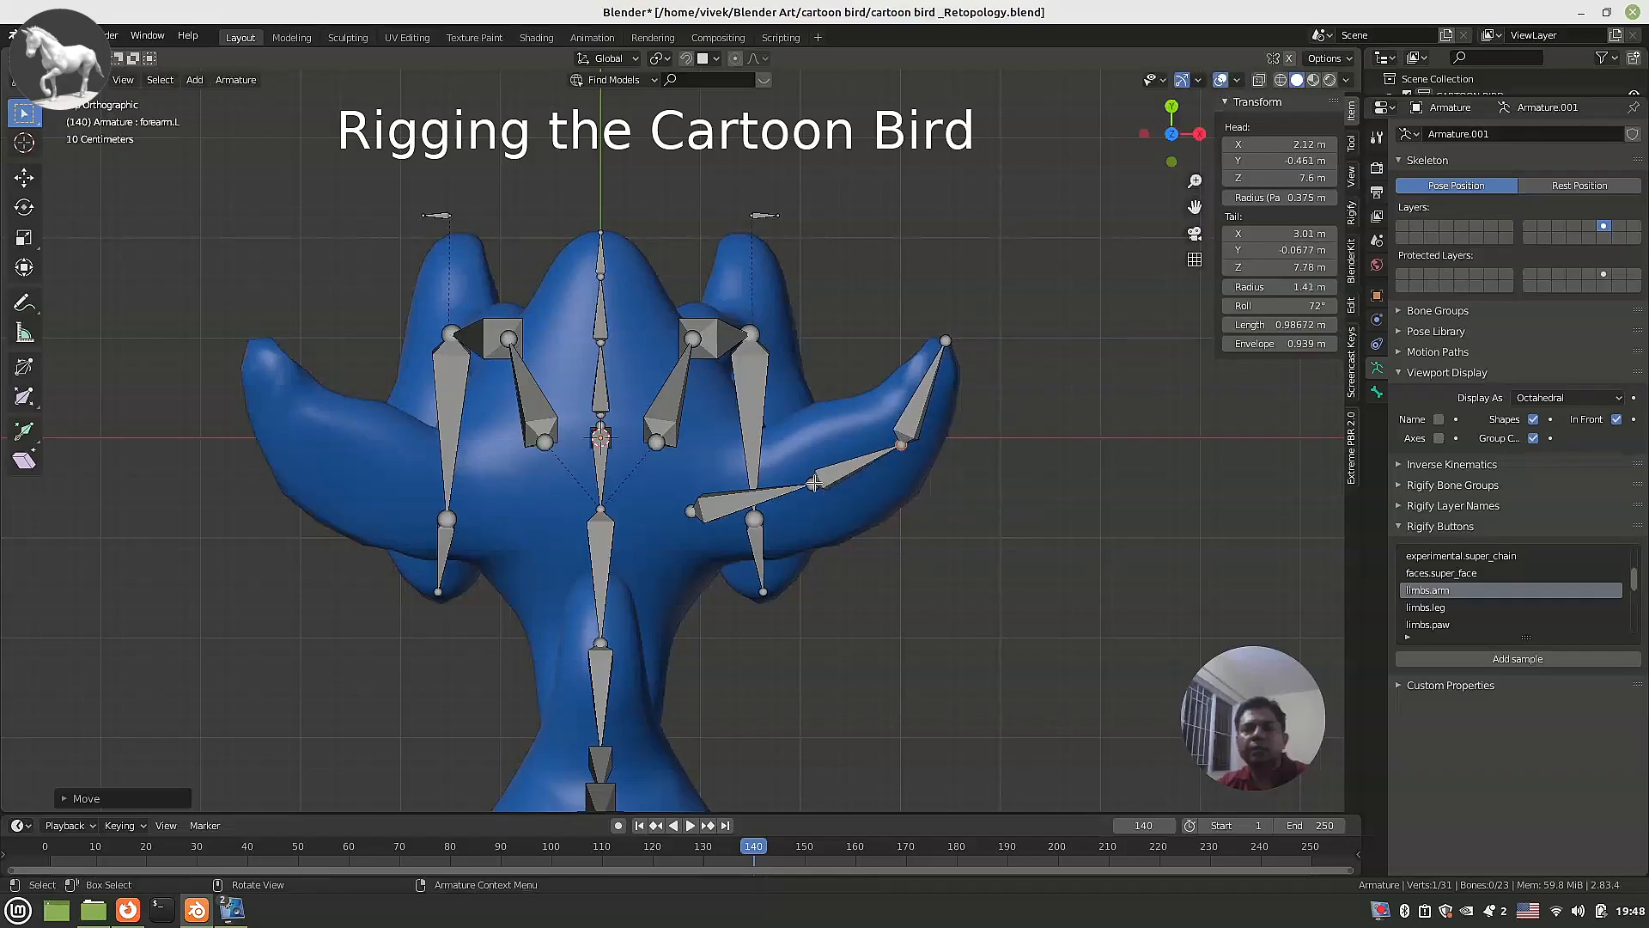
Symmetrize the left wing's three arm bones to create matching bones in the right wing.
middle_click_drag(803, 529, 839, 399)
left_click(761, 244)
left_click(875, 218, "shift")
left_click(921, 208, "shift")
middle_click_drag(865, 287, 843, 454)
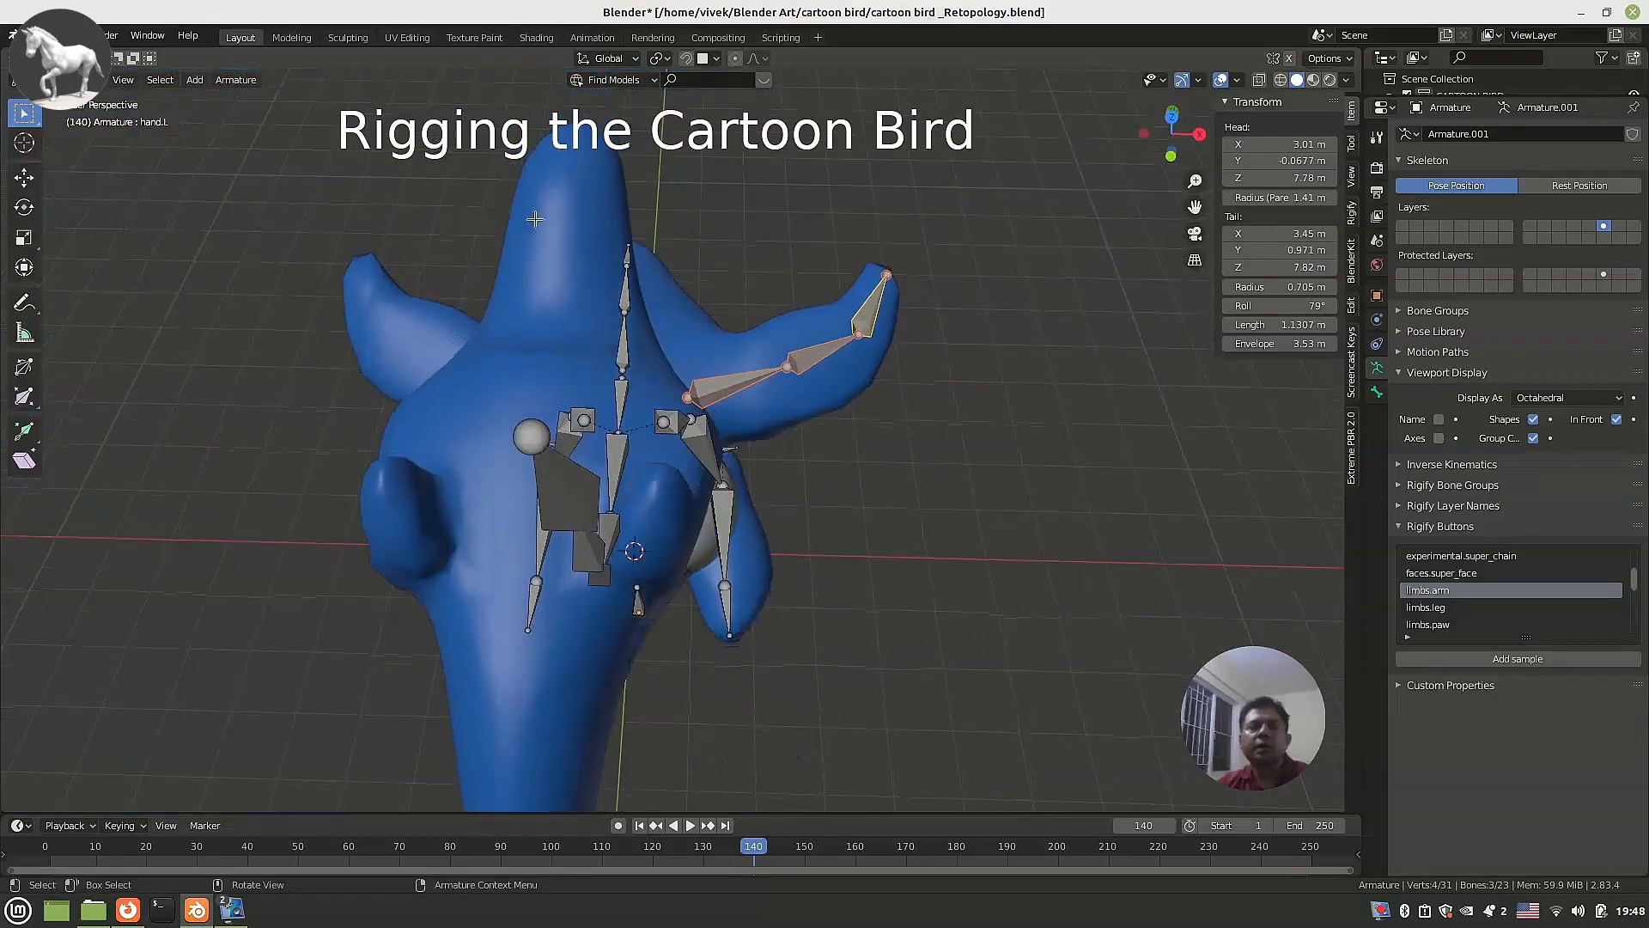
left_click(246, 82)
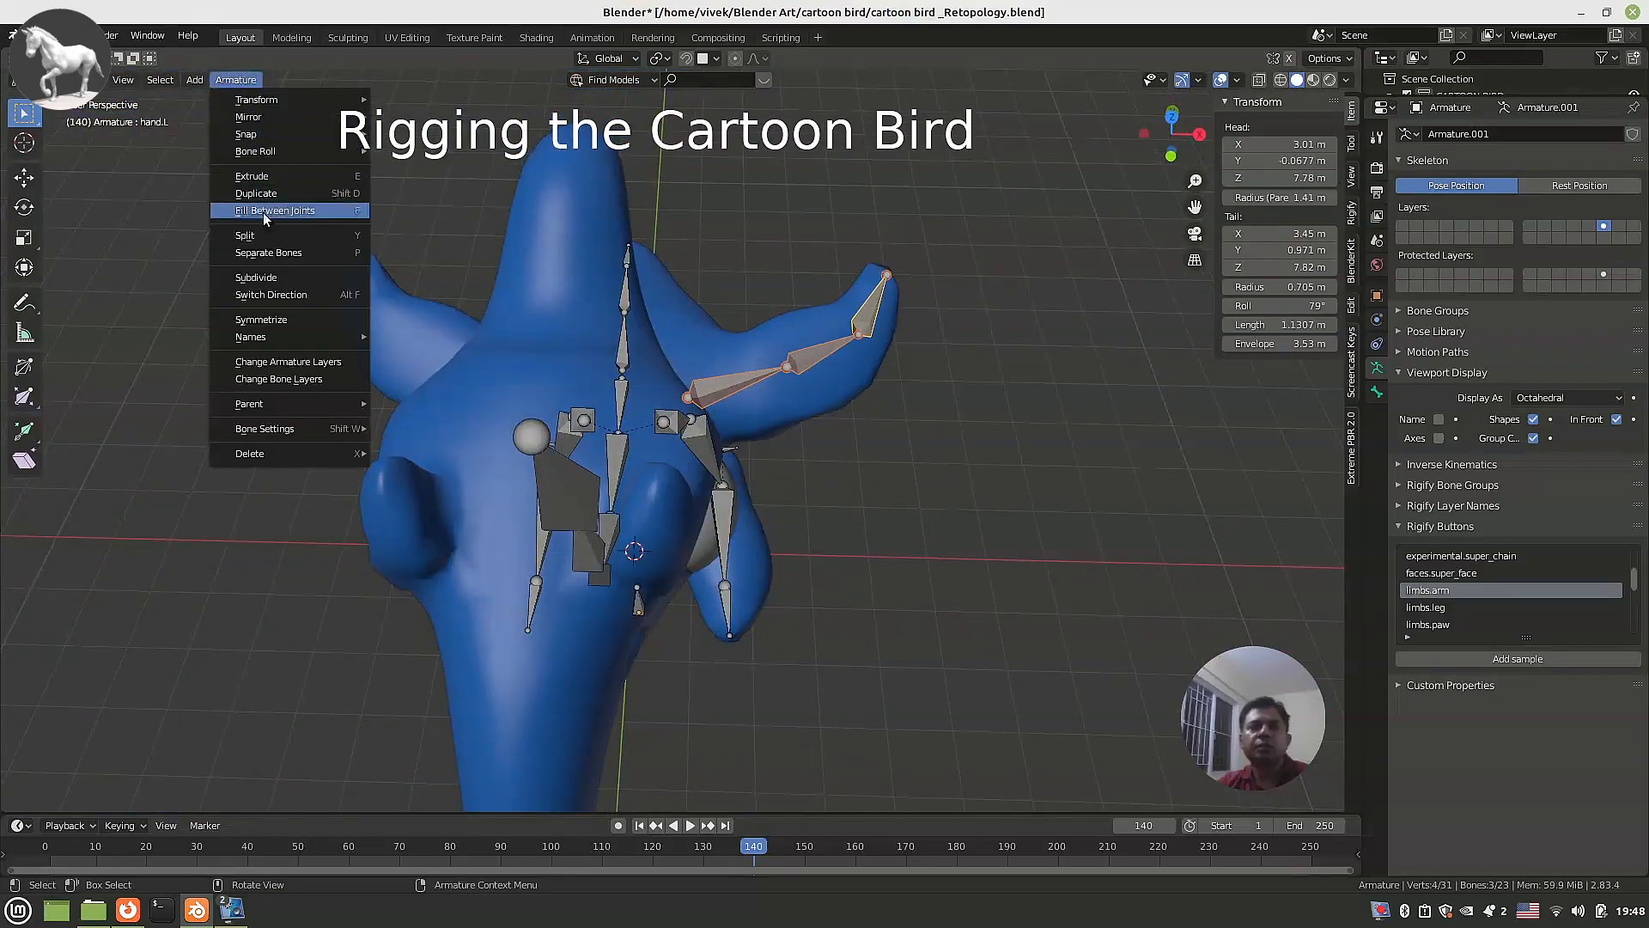
left_click(287, 316)
Parent the left upper arm bone to the spine bone with Keep Offset.
middle_click_drag(560, 489, 686, 440)
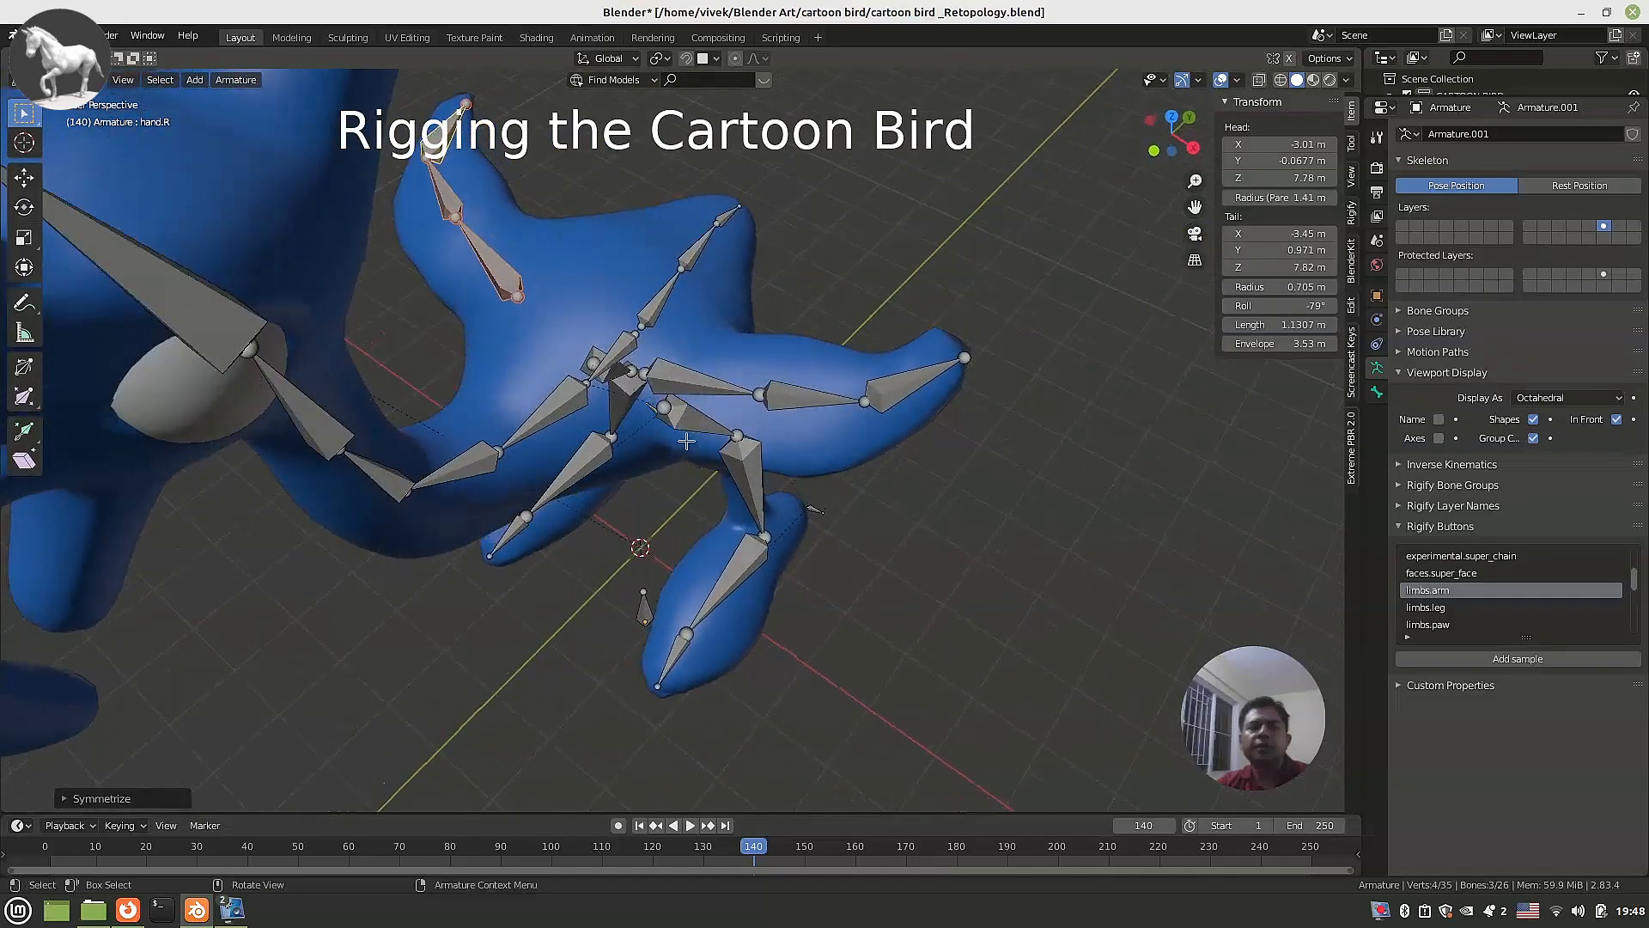
left_click(695, 381)
left_click(606, 365, "shift")
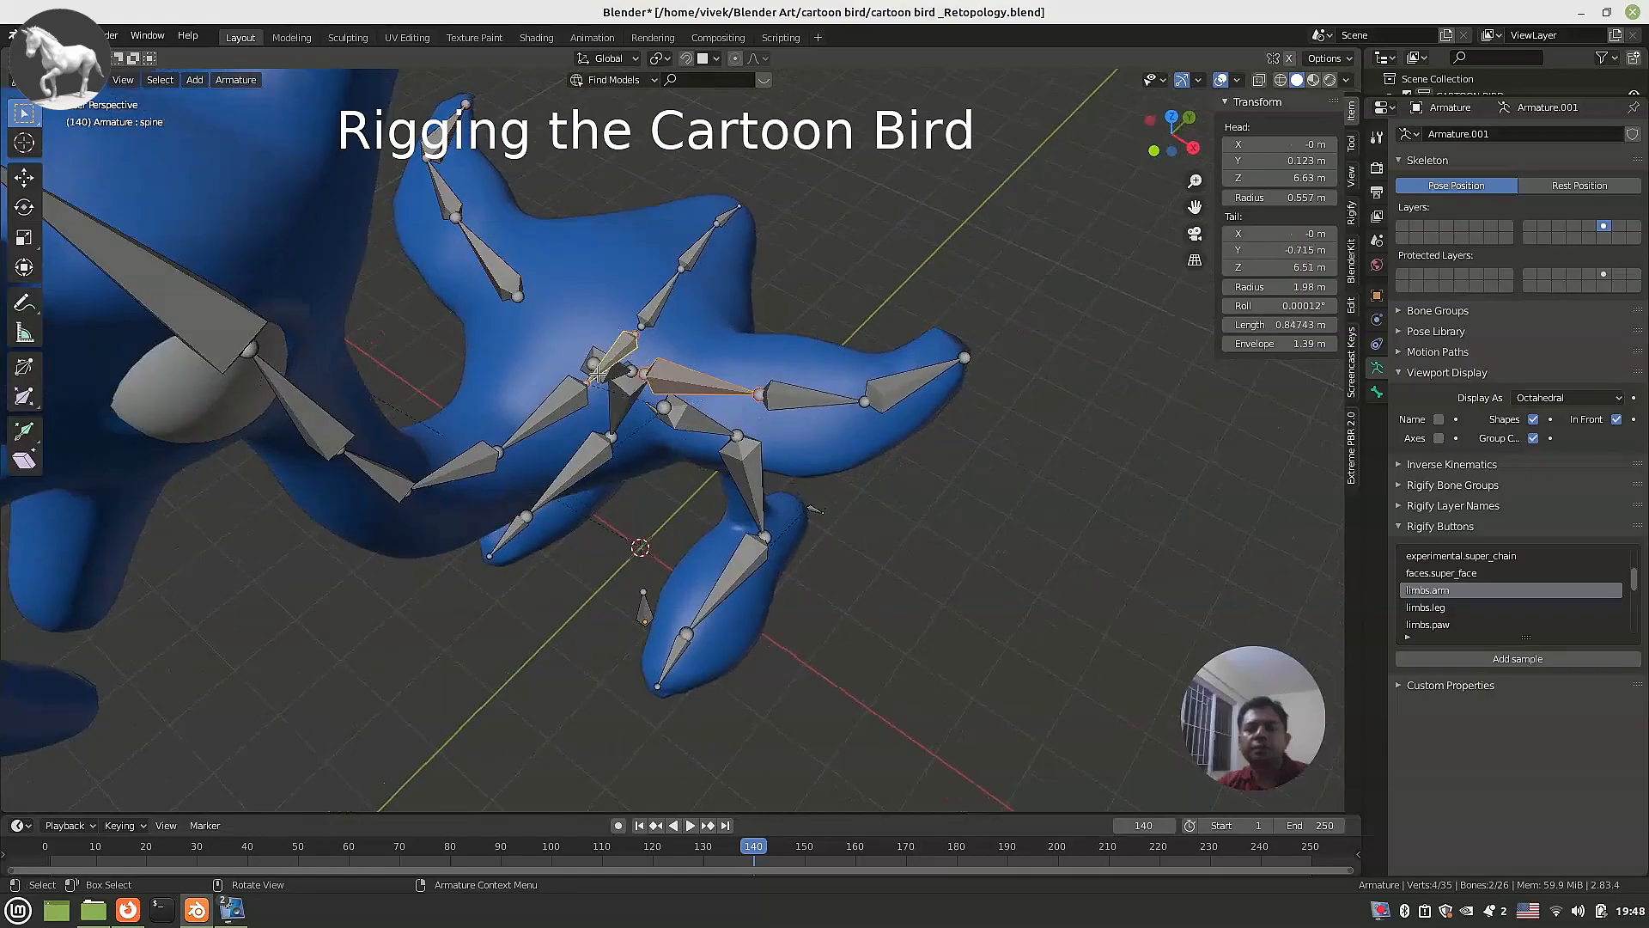
key("ctrl+p")
left_click(598, 369)
Parent the right upper arm bone to the spine bone with Keep Offset, and save the file.
mouse_move(597, 370)
middle_mouse_down()
mouse_move(610, 419)
mouse_move(578, 378)
middle_mouse_up()
left_click(497, 270)
middle_click_drag(497, 270, 627, 347)
left_click(630, 343, "shift")
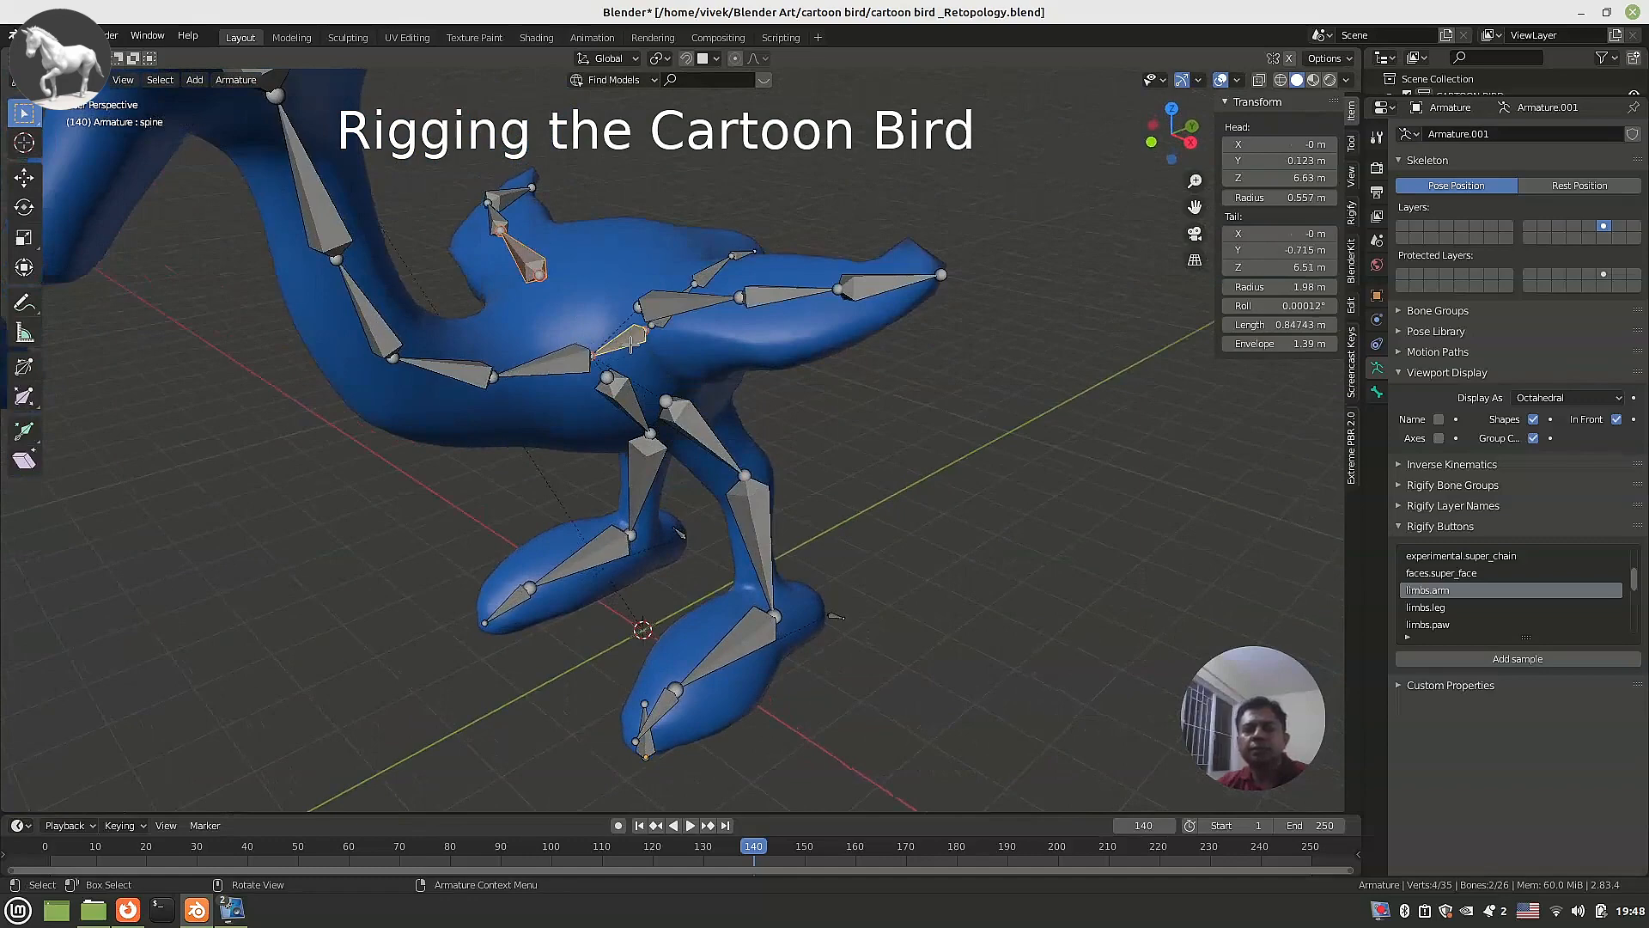
key("ctrl+p")
left_click(630, 343)
middle_click_drag(630, 343, 598, 462)
key("ctrl+s")
Add the basic.pivot Rigify sample to the armature in side view.
scroll(634, 495, "up", 2)
key("KP_3")
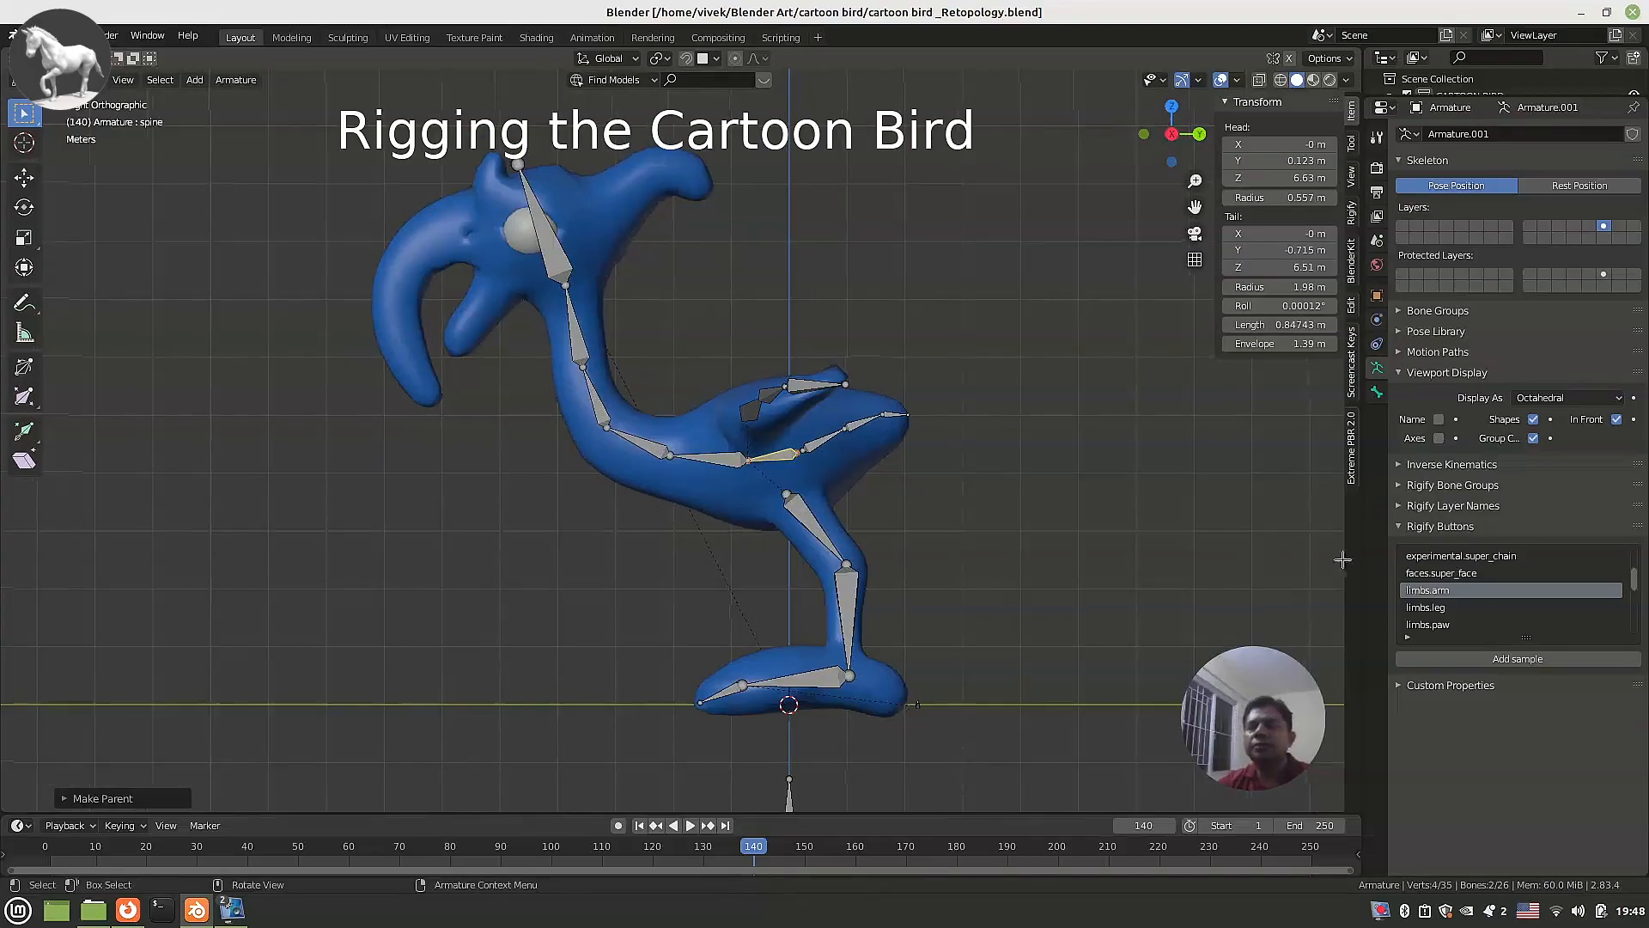
scroll(1508, 589, "up", 4)
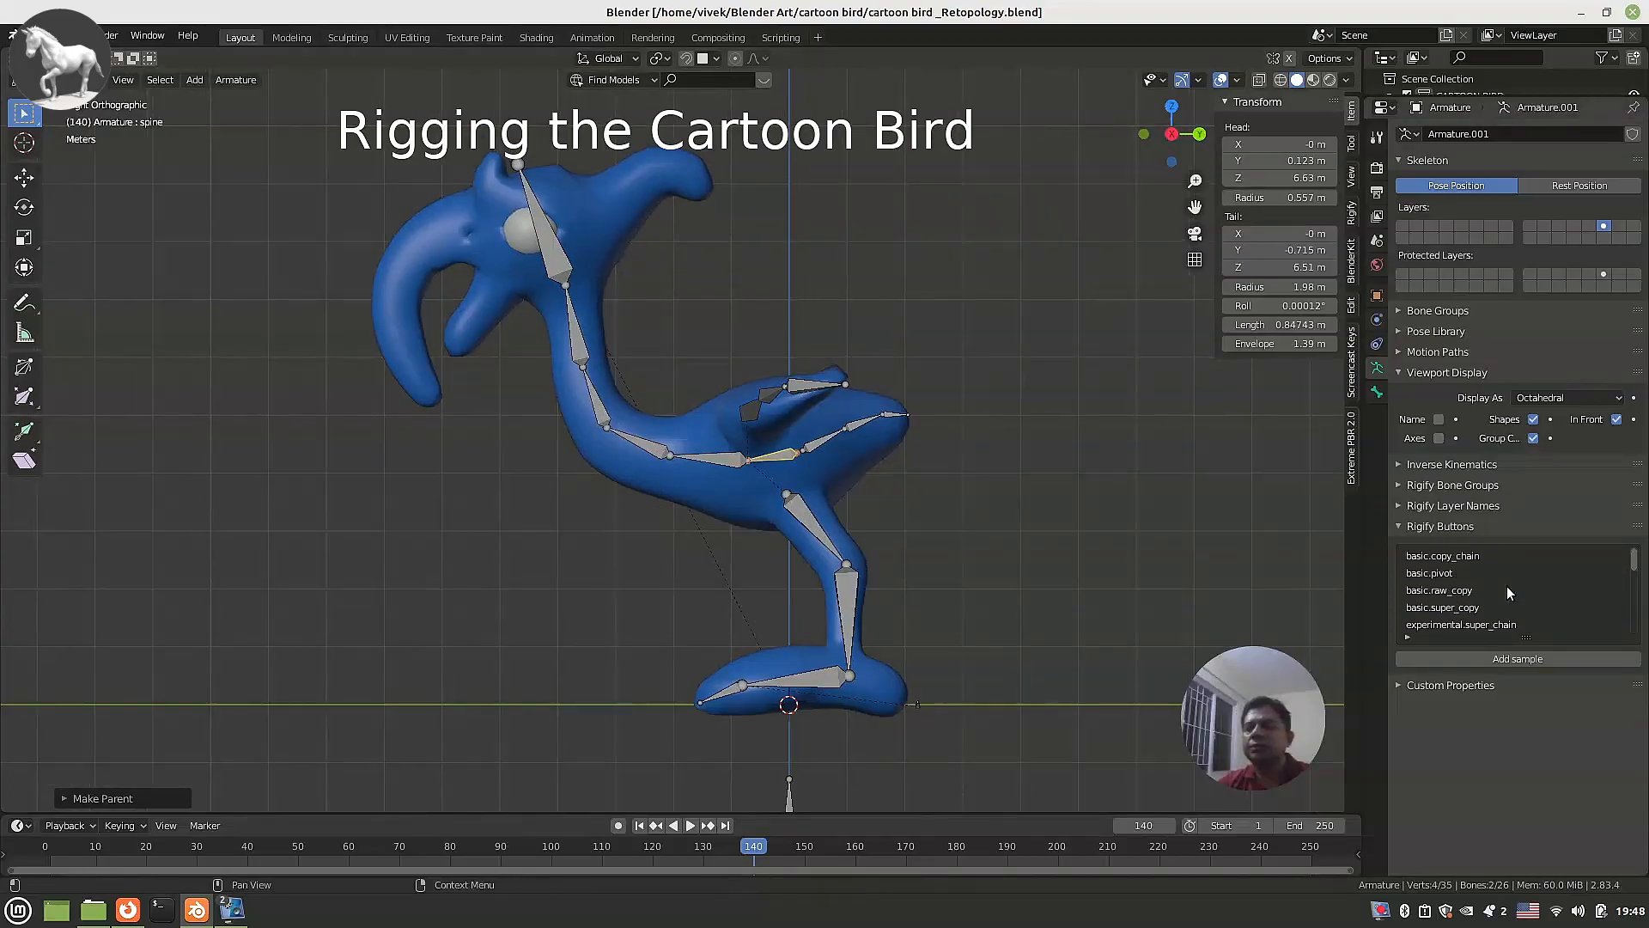
left_click(1423, 581)
left_click(1469, 658)
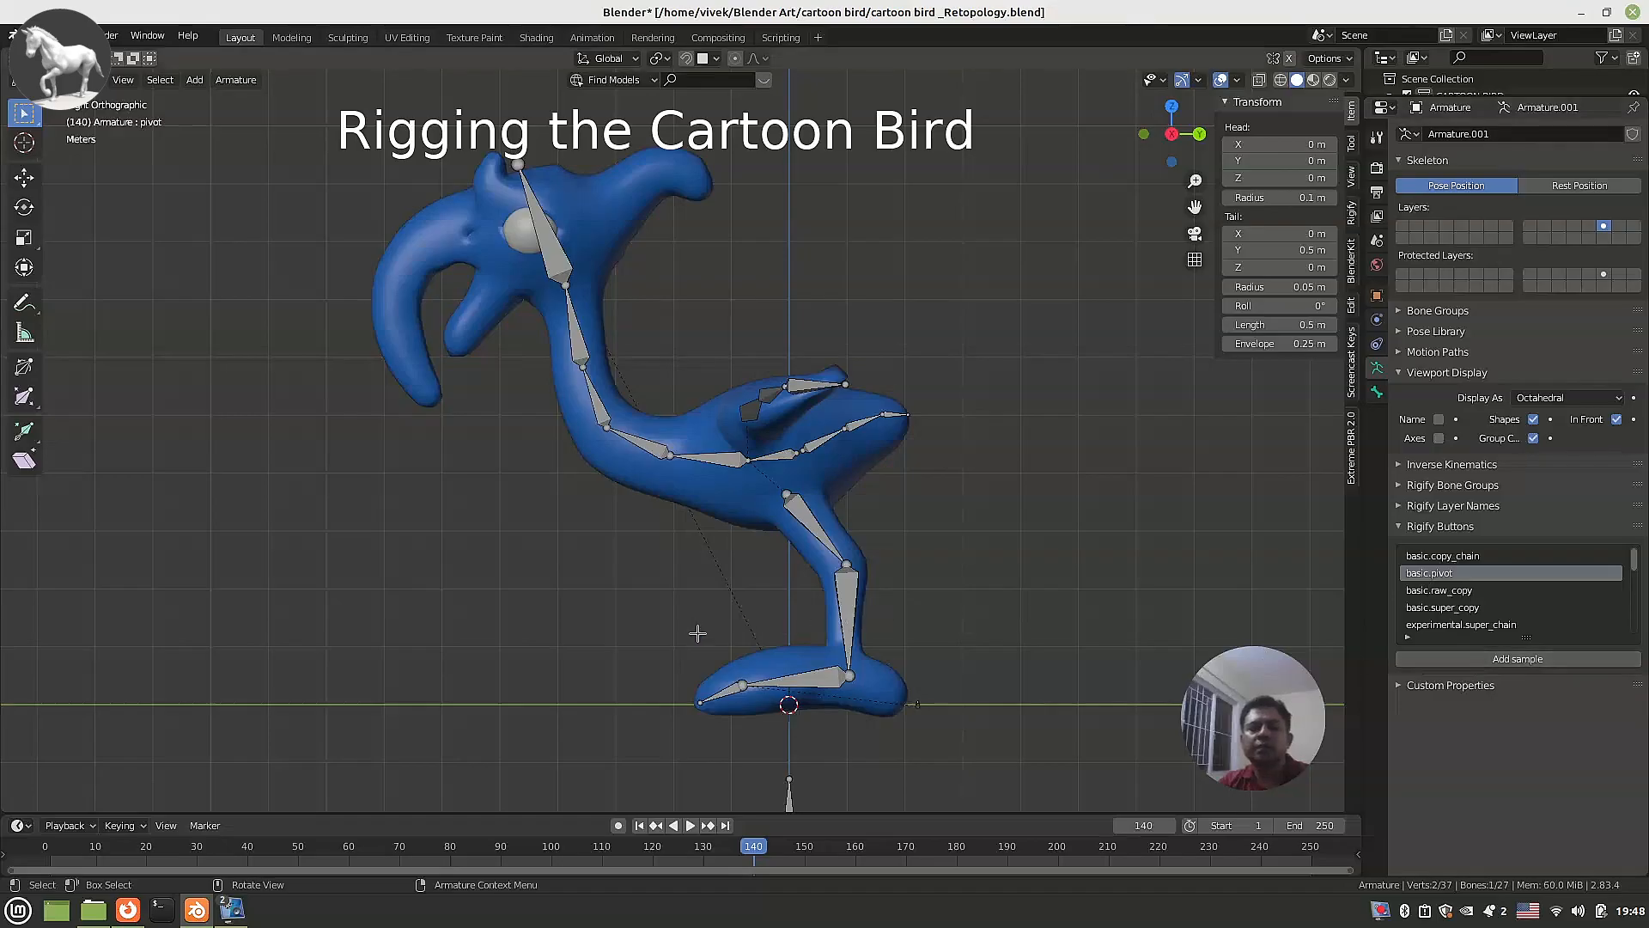
Scale the pivot bone to about 1.09 m long and move its base into the eye, at about Y -4.39 m, Z 10.5 m.
key("s")
left_click(945, 783)
key("g")
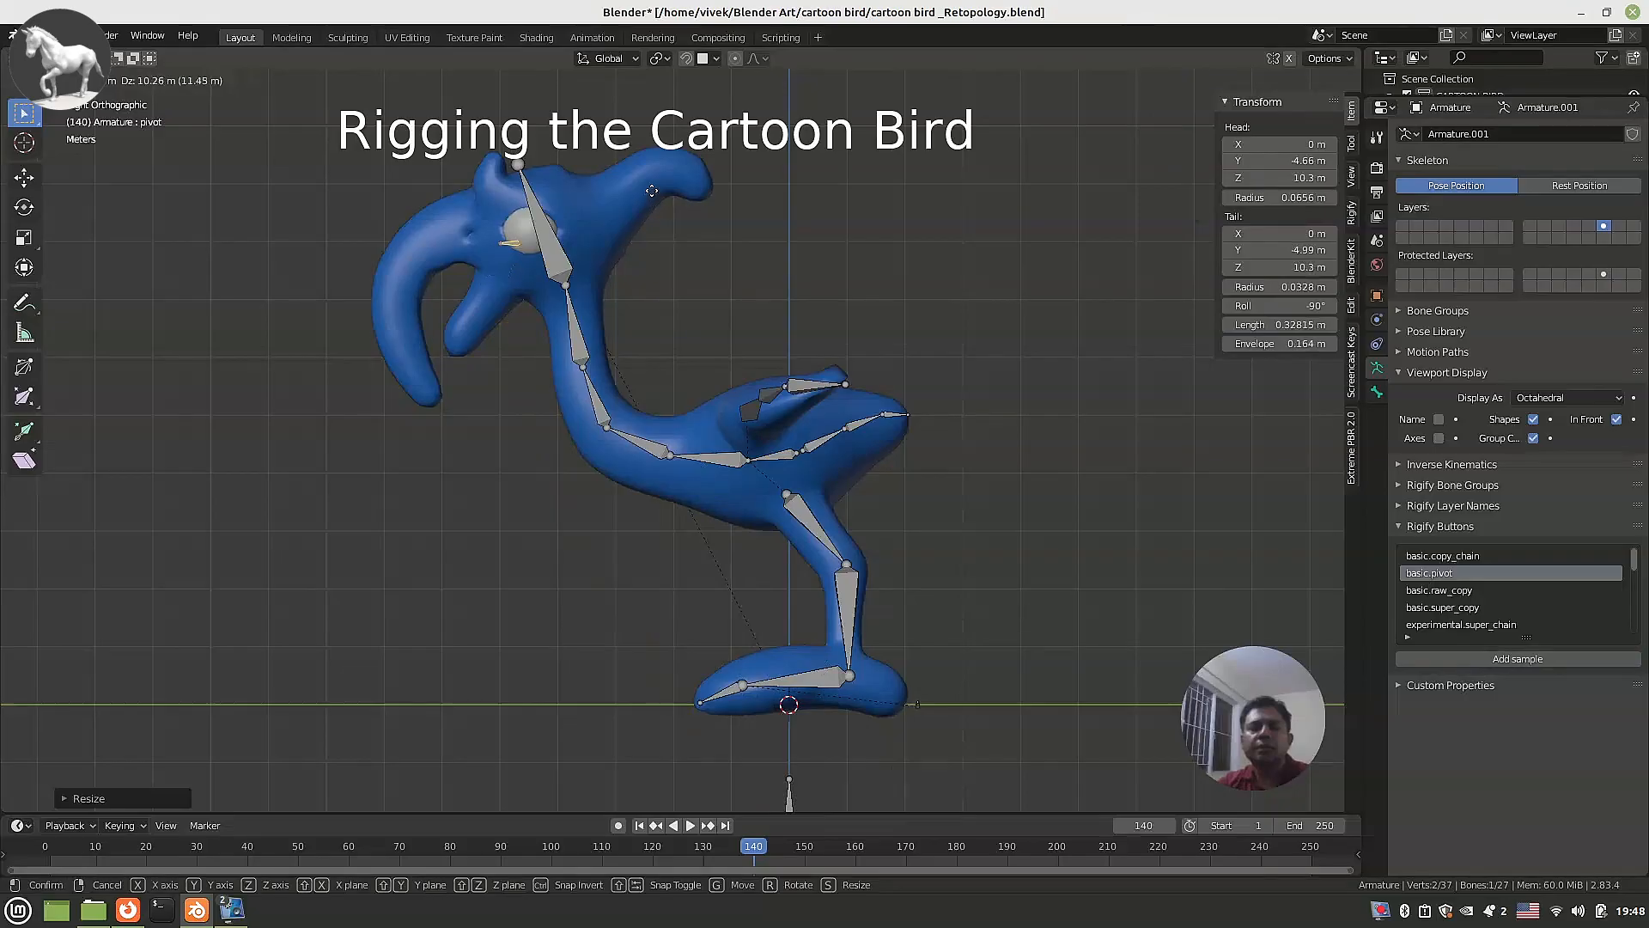
left_click(652, 190)
key("s")
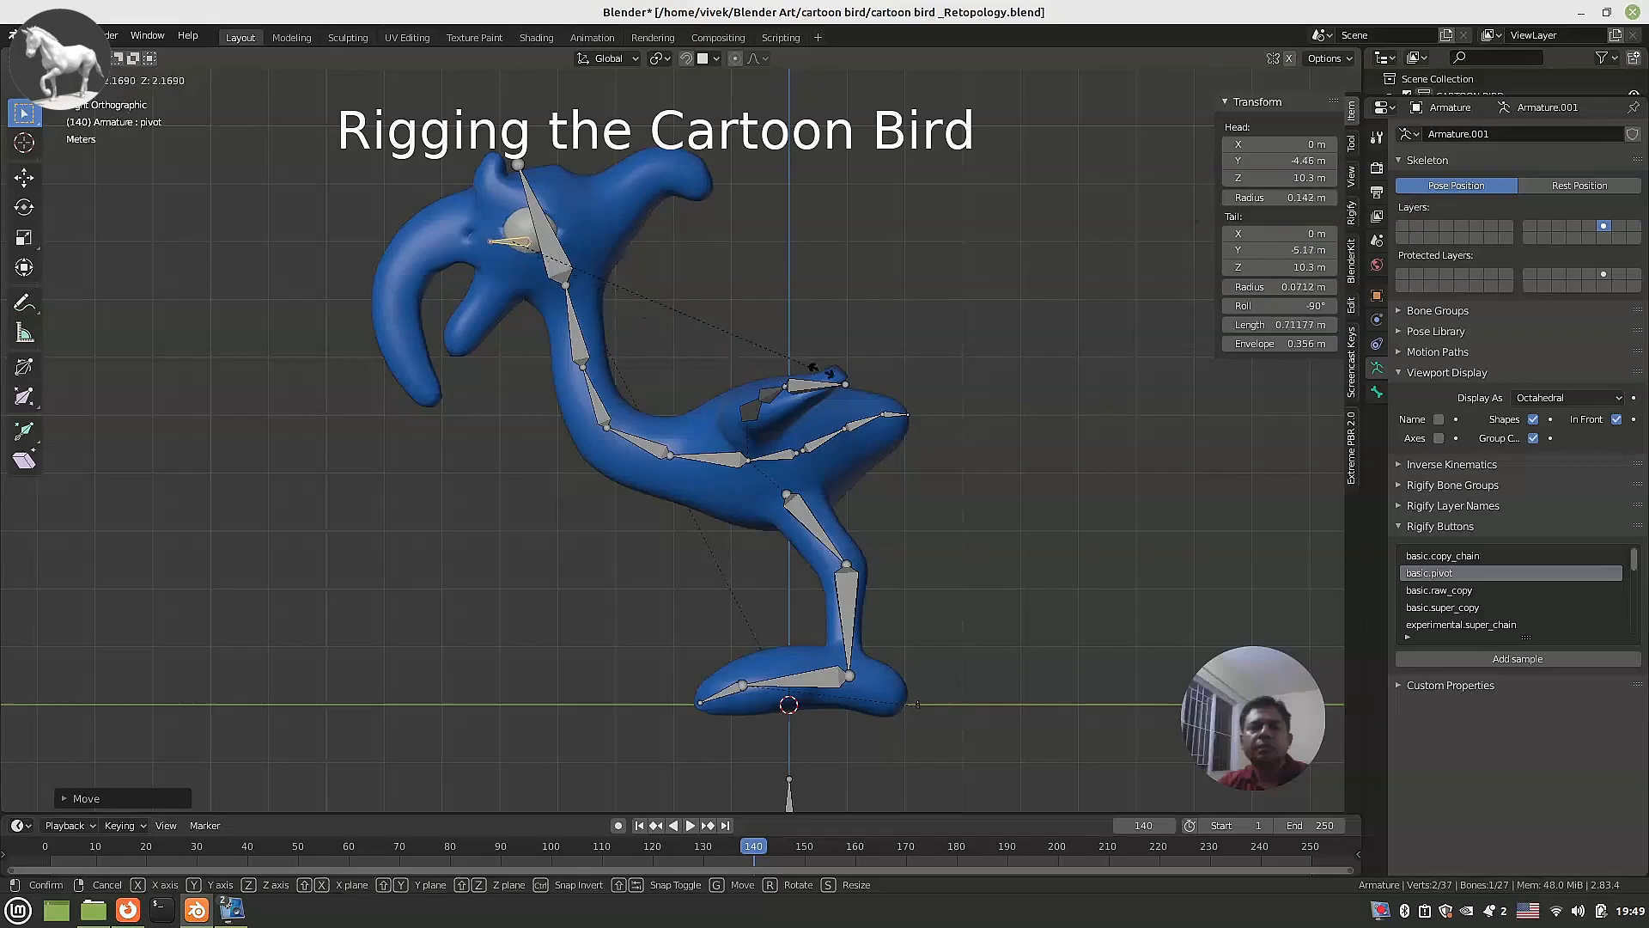
left_click(1001, 376)
key("g")
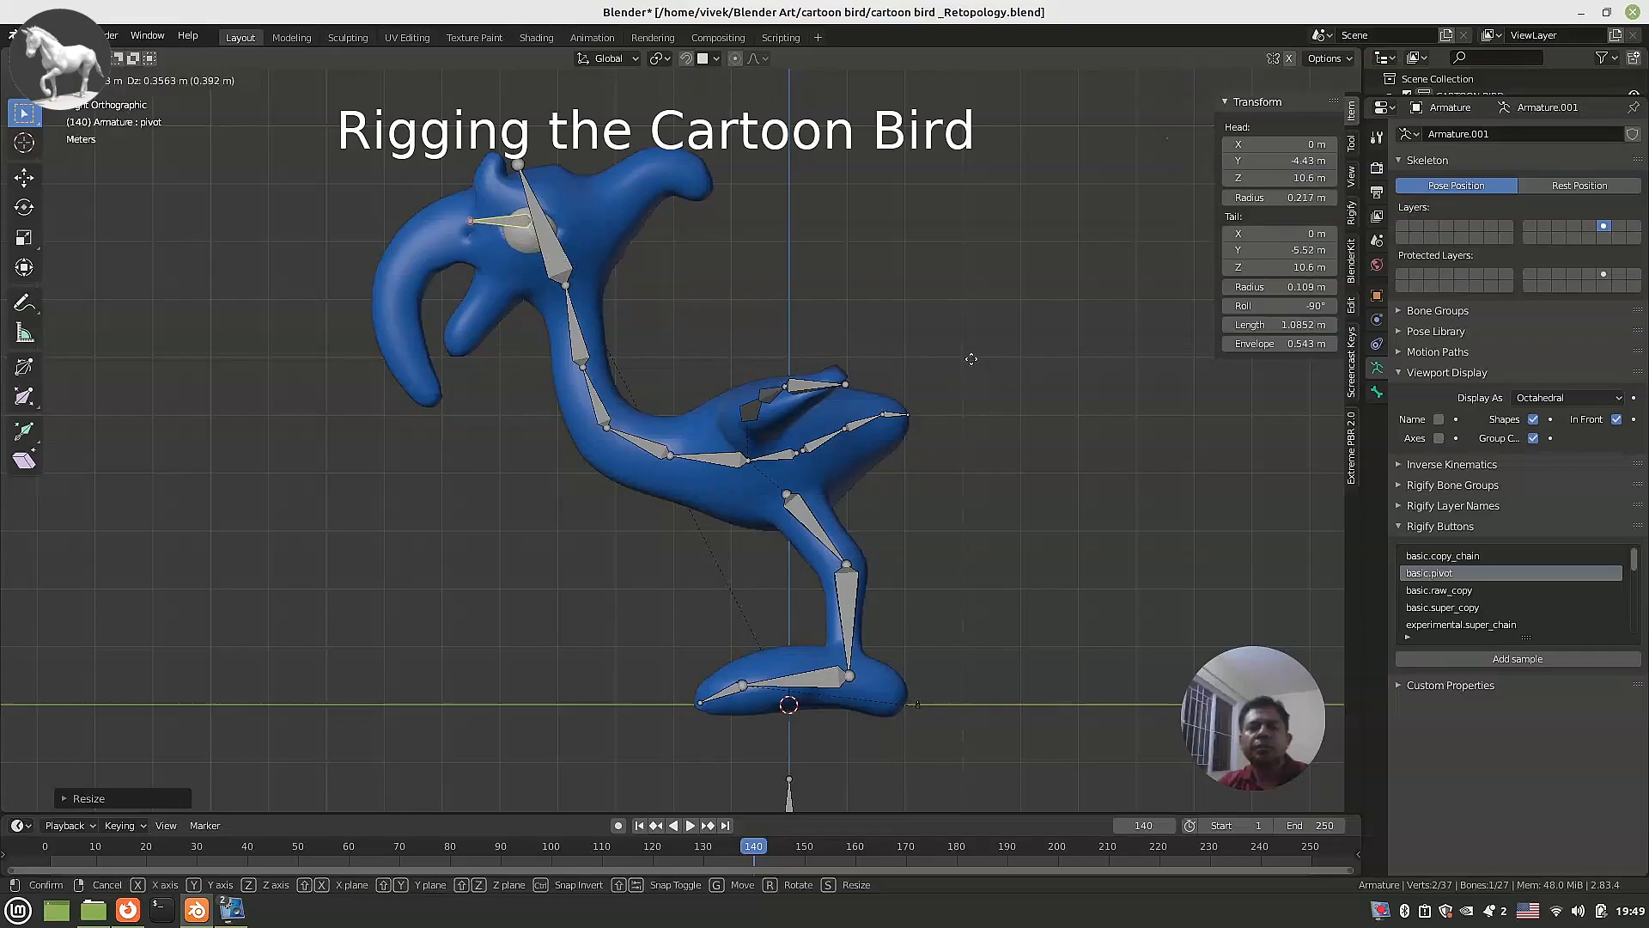
left_click(973, 367)
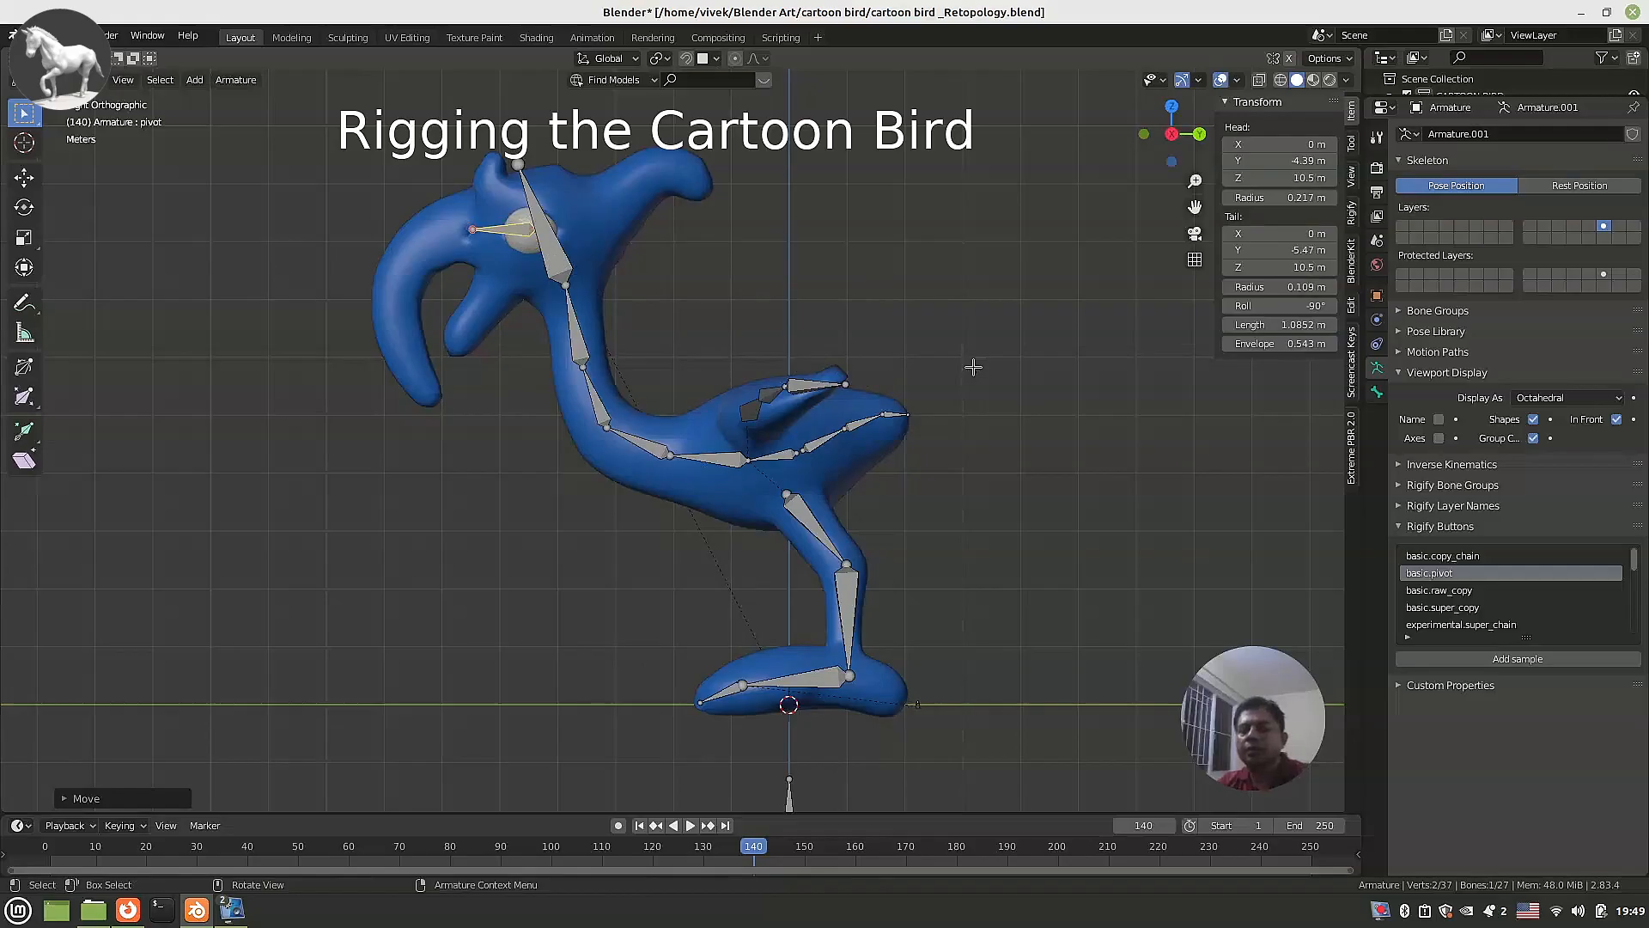
Rotate the pivot bone sideways in top view and move it into the left eye, with its base at about X 0.72 m, Y -4.43 m.
key("KP_7")
scroll(828, 625, "up", 2)
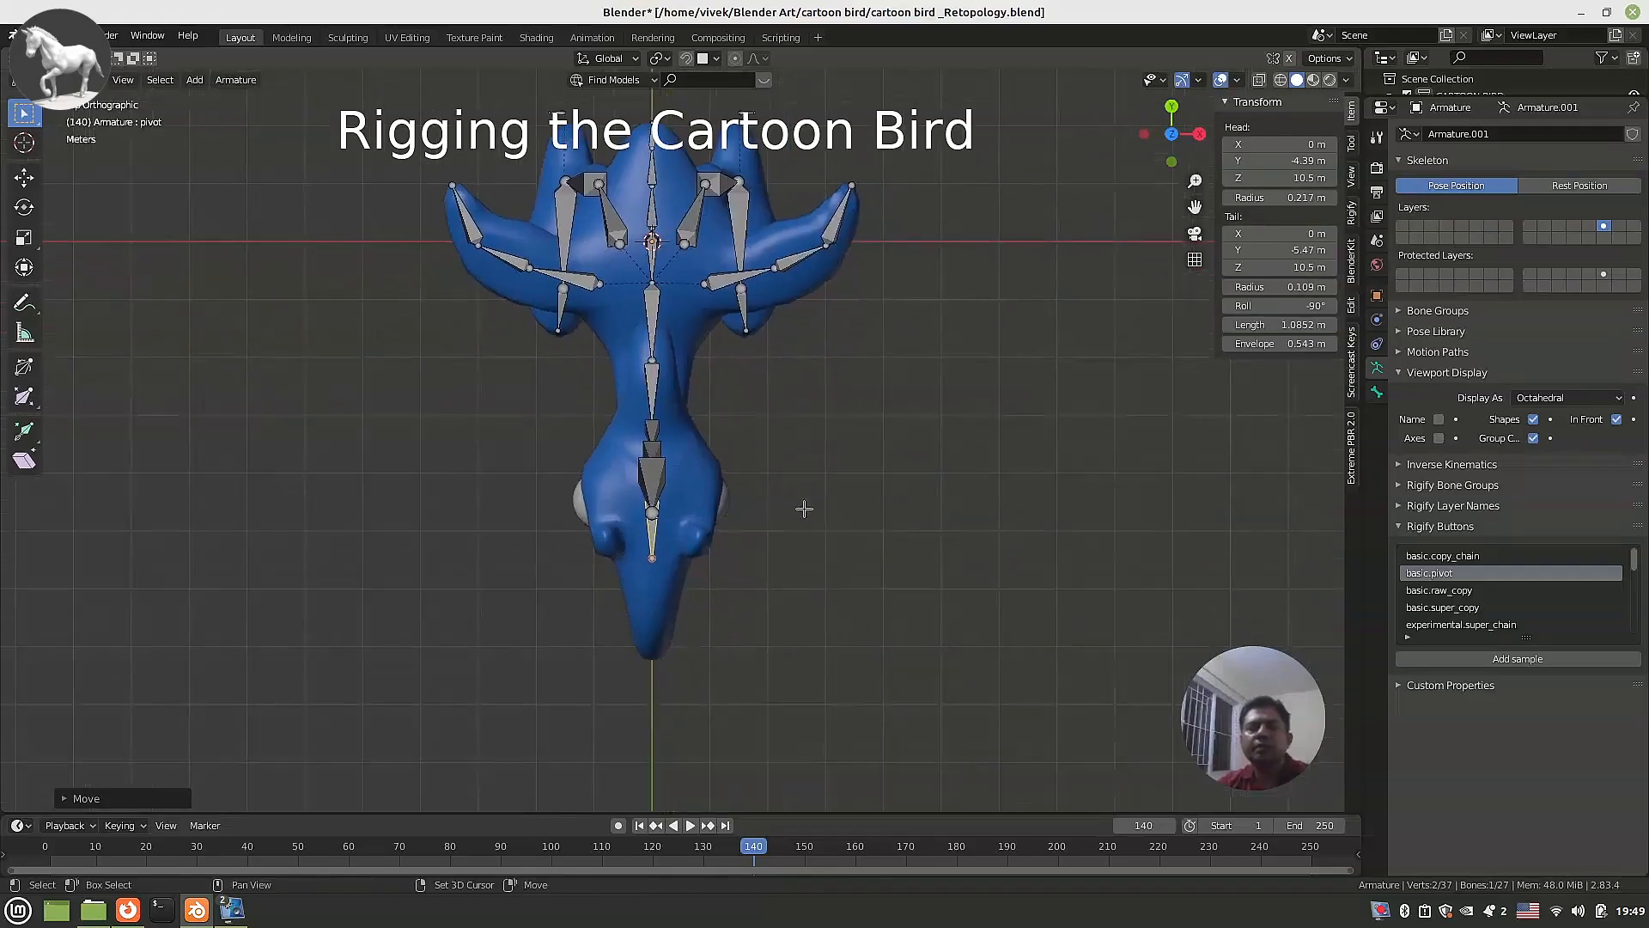
key("r")
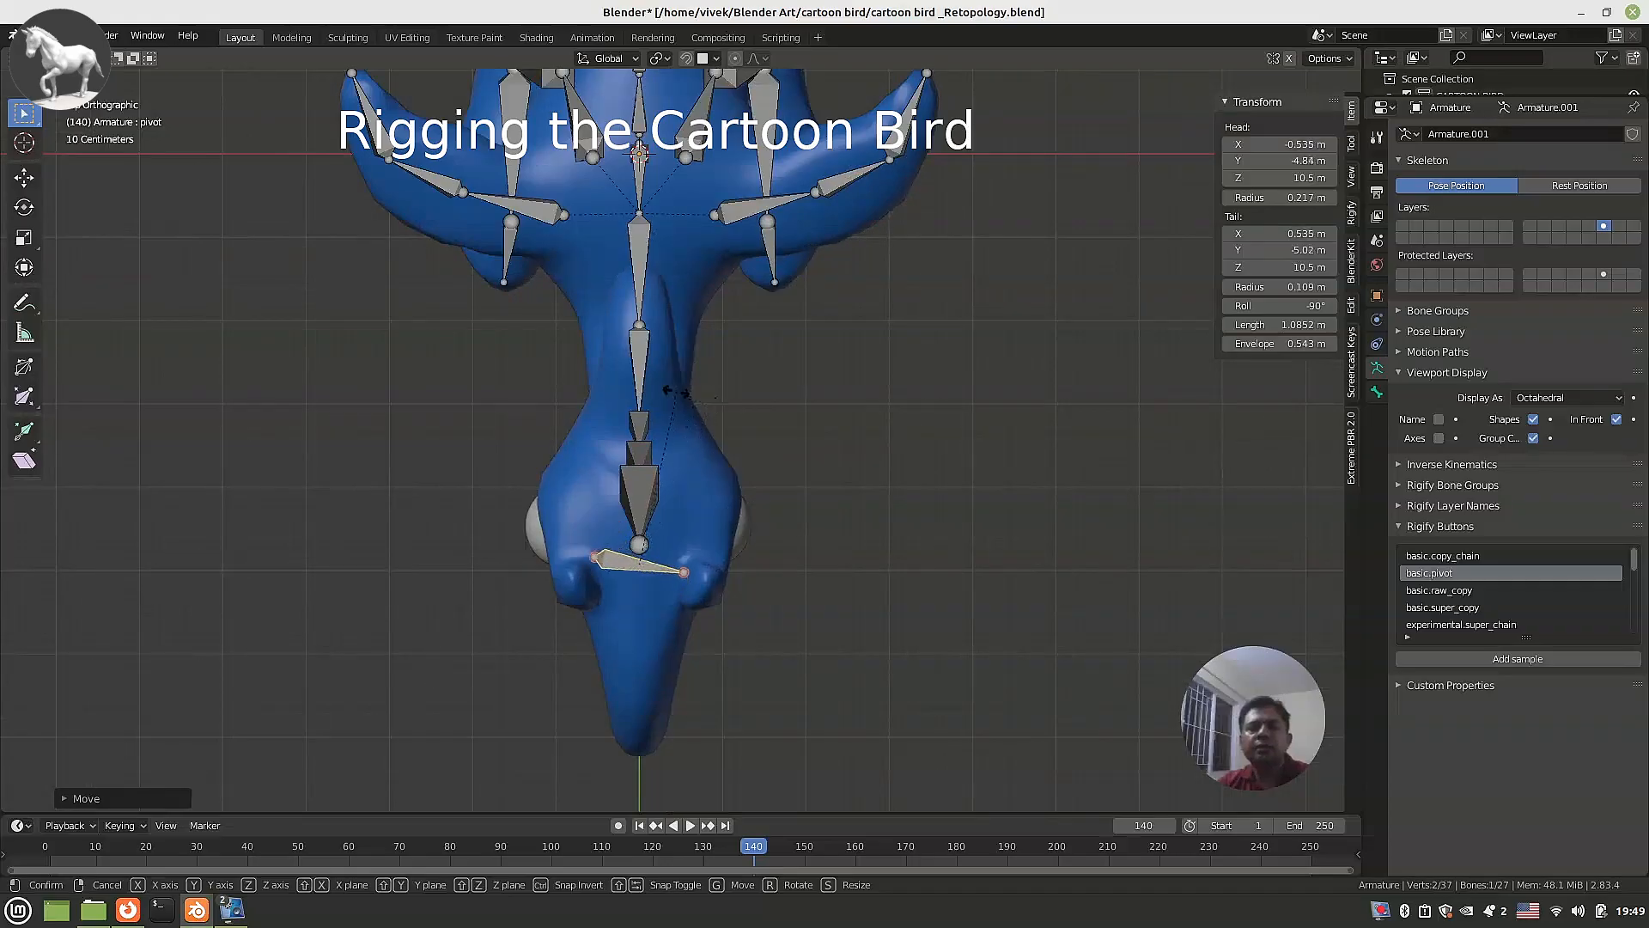
left_click(660, 395)
key("g")
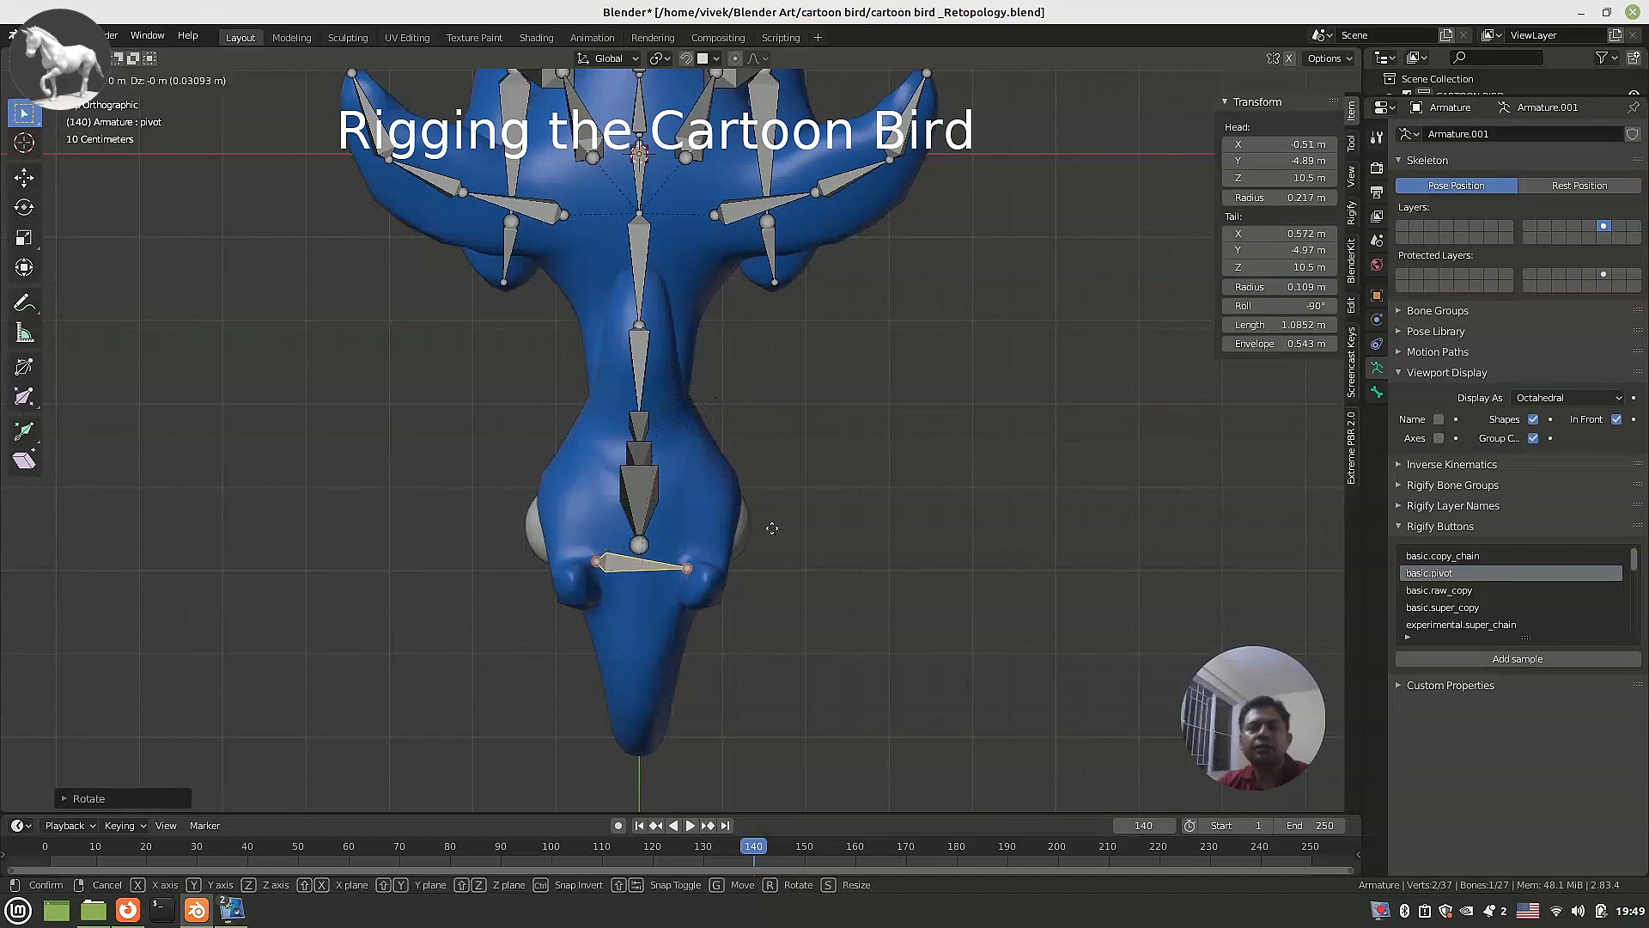
left_click(850, 493)
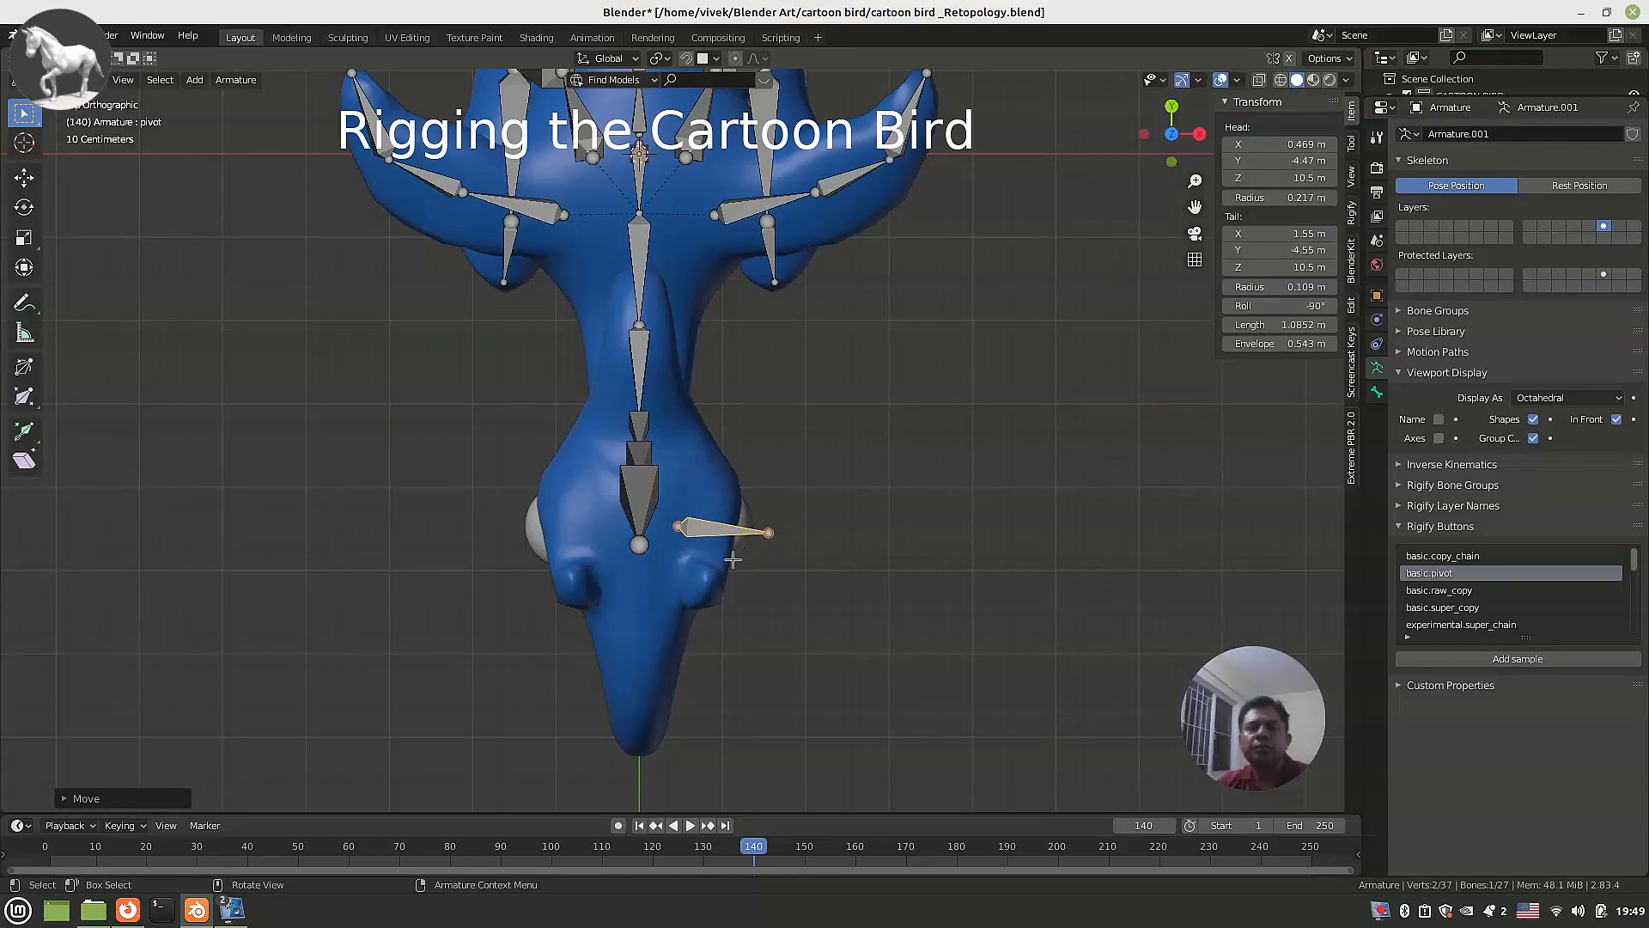
key("g")
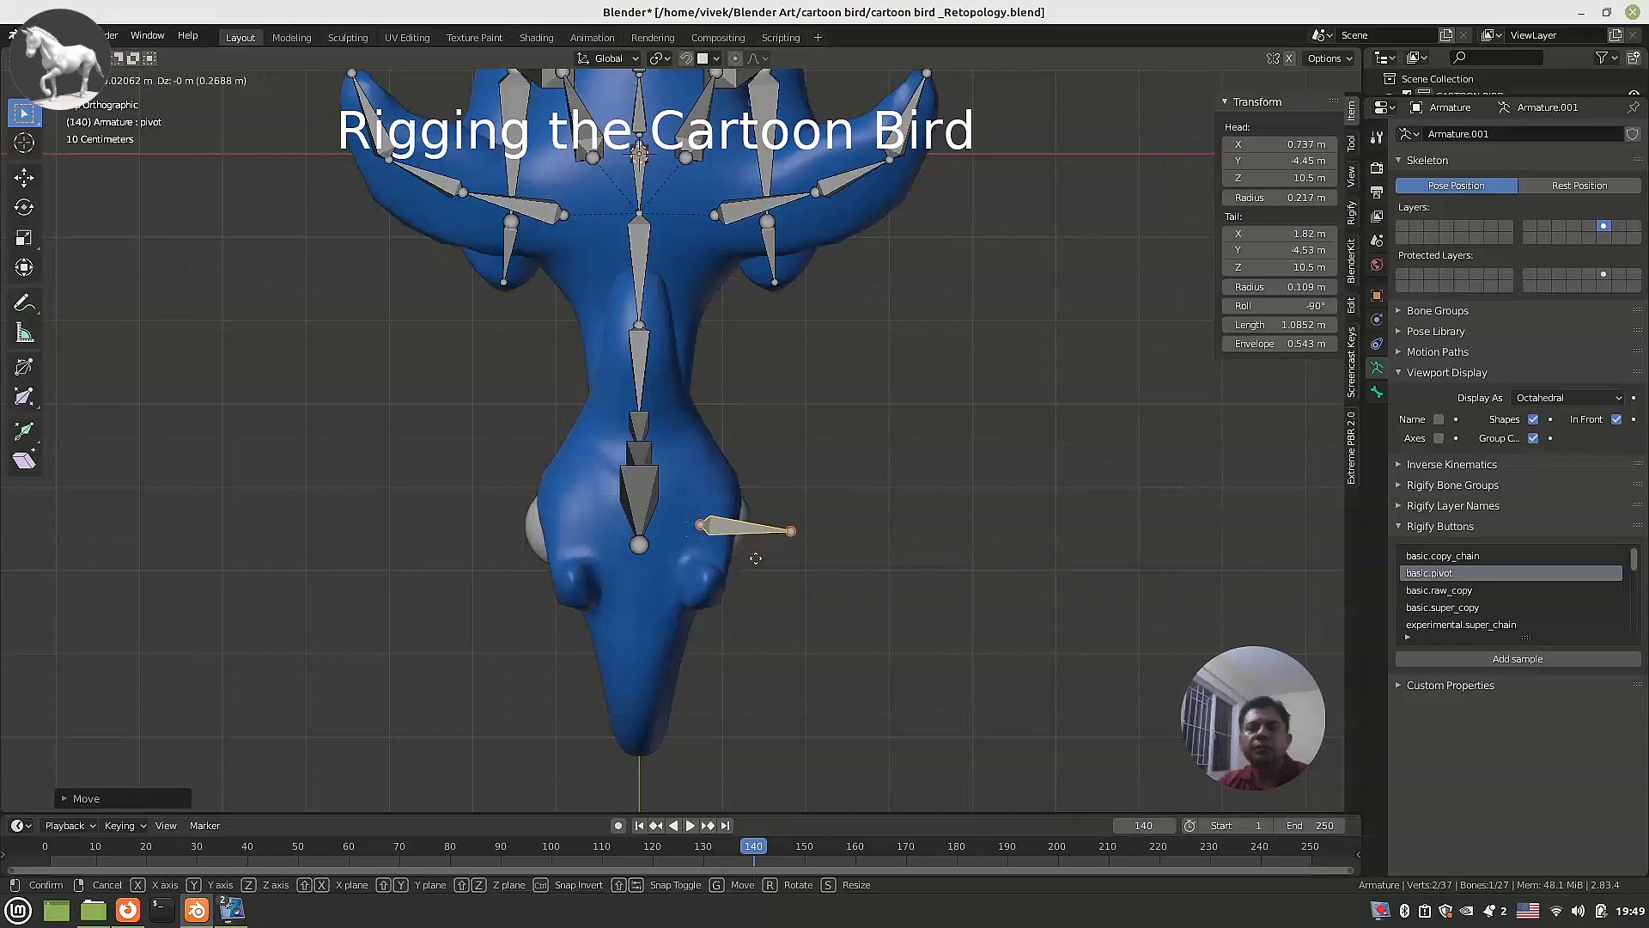
left_click(753, 561)
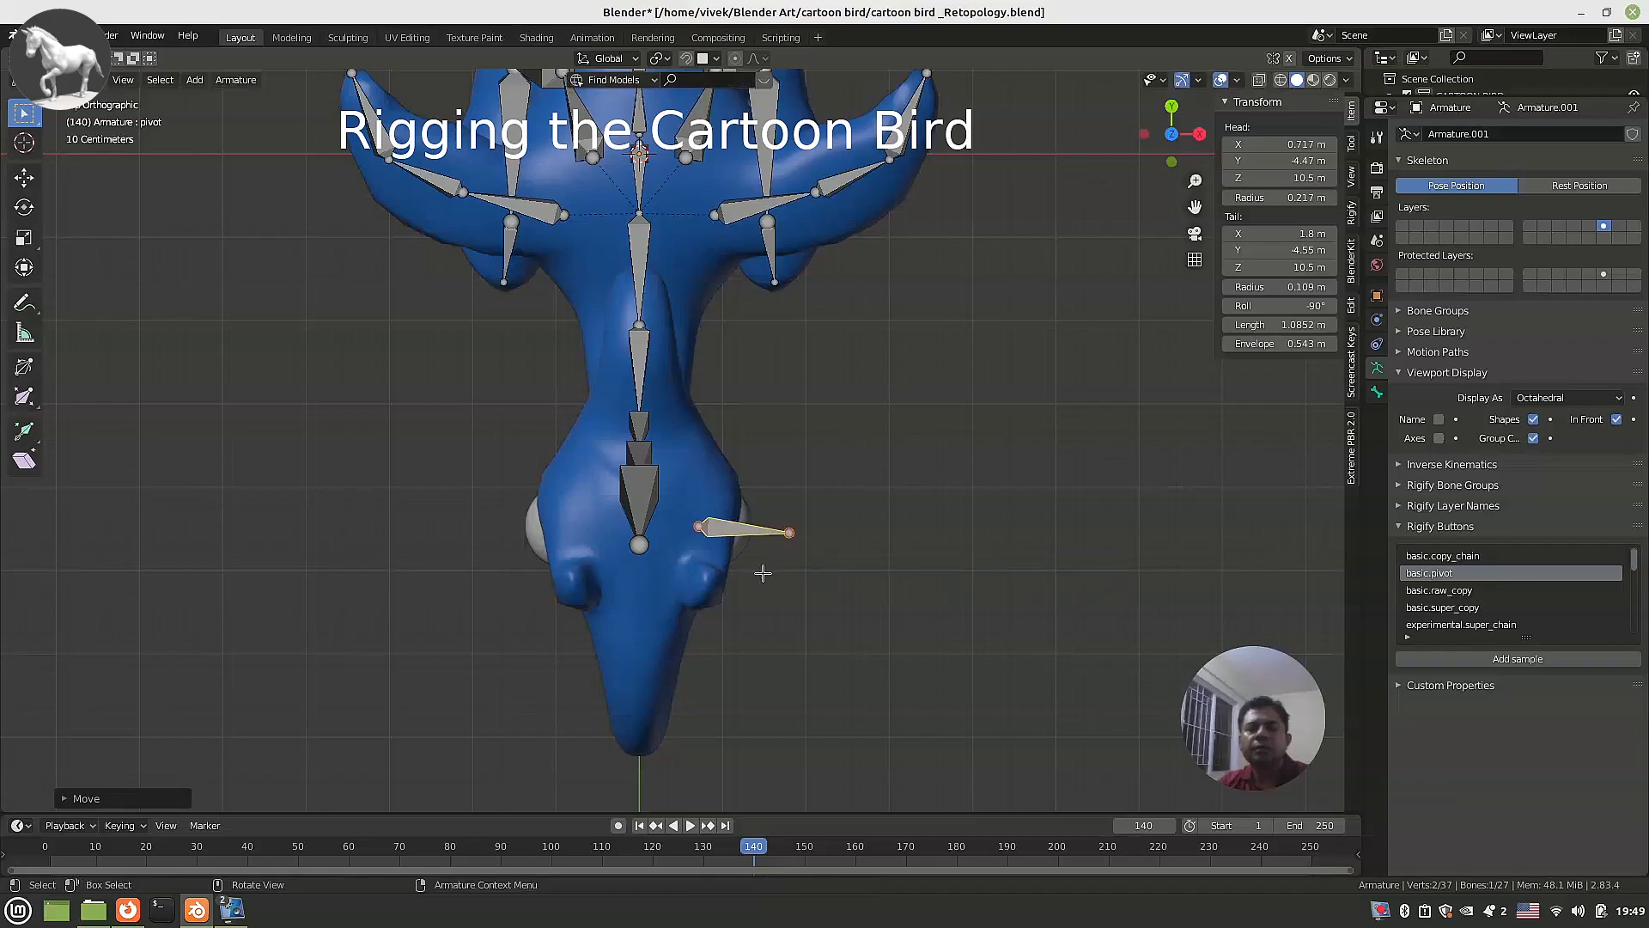
key("r")
left_click(760, 573)
Duplicate the eye bone, turn the copy outward into the right eye with its base at about X -0.81 m, Y -4.43 m, and save the file.
middle_click_drag(758, 578, 760, 455)
key("KP_7")
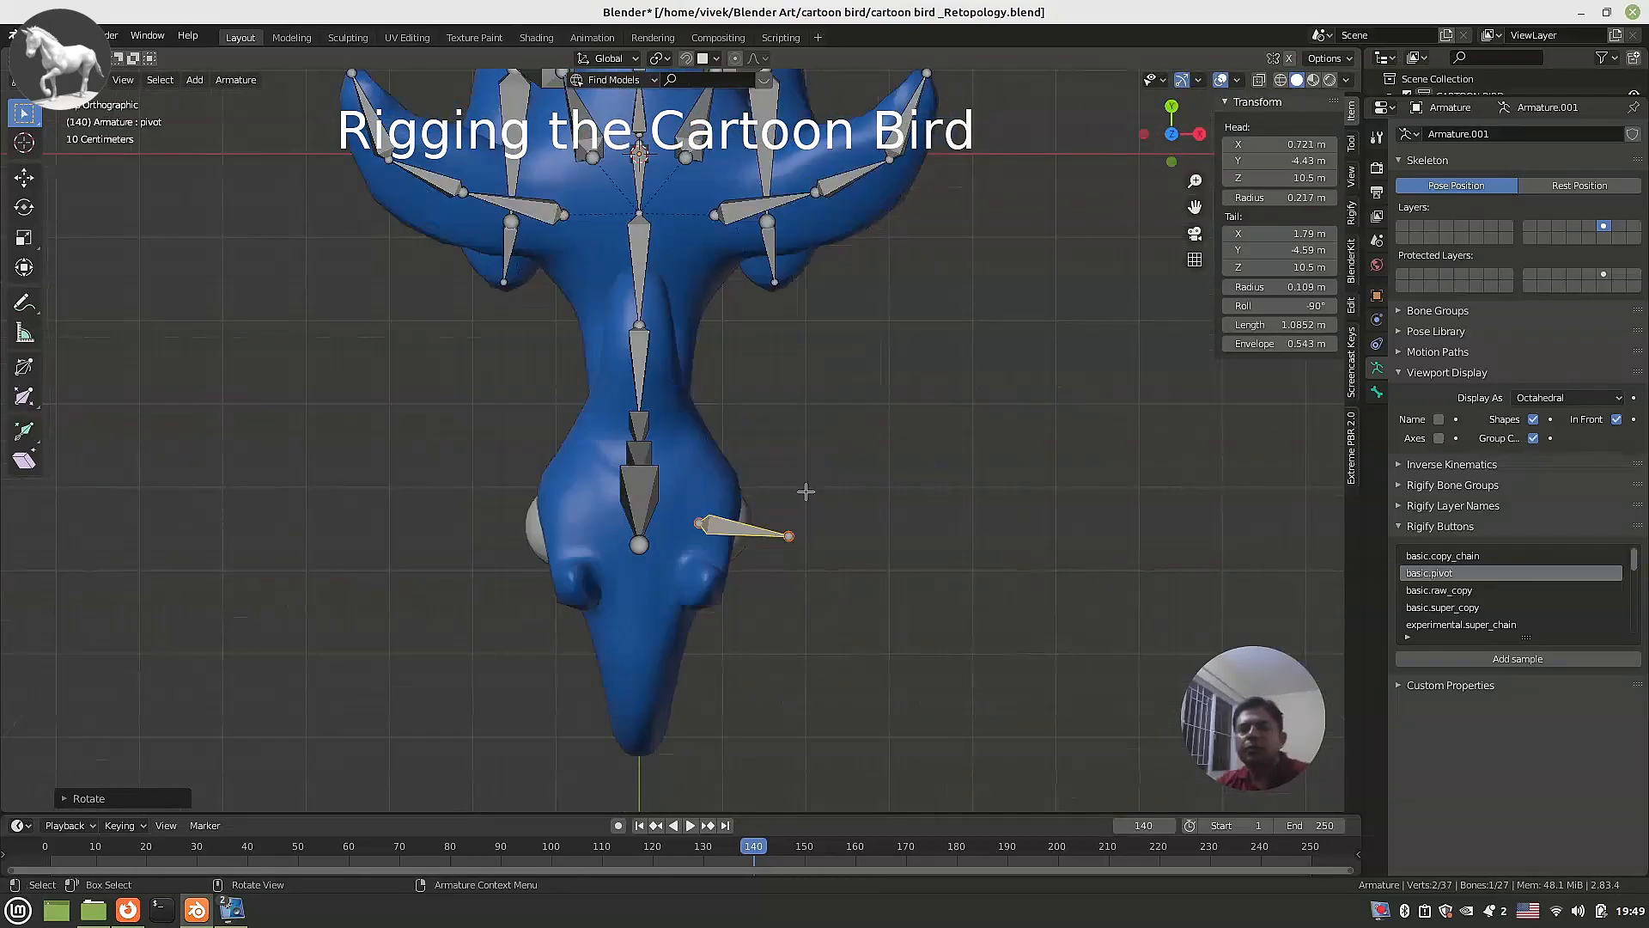
key("shift+d")
key("r")
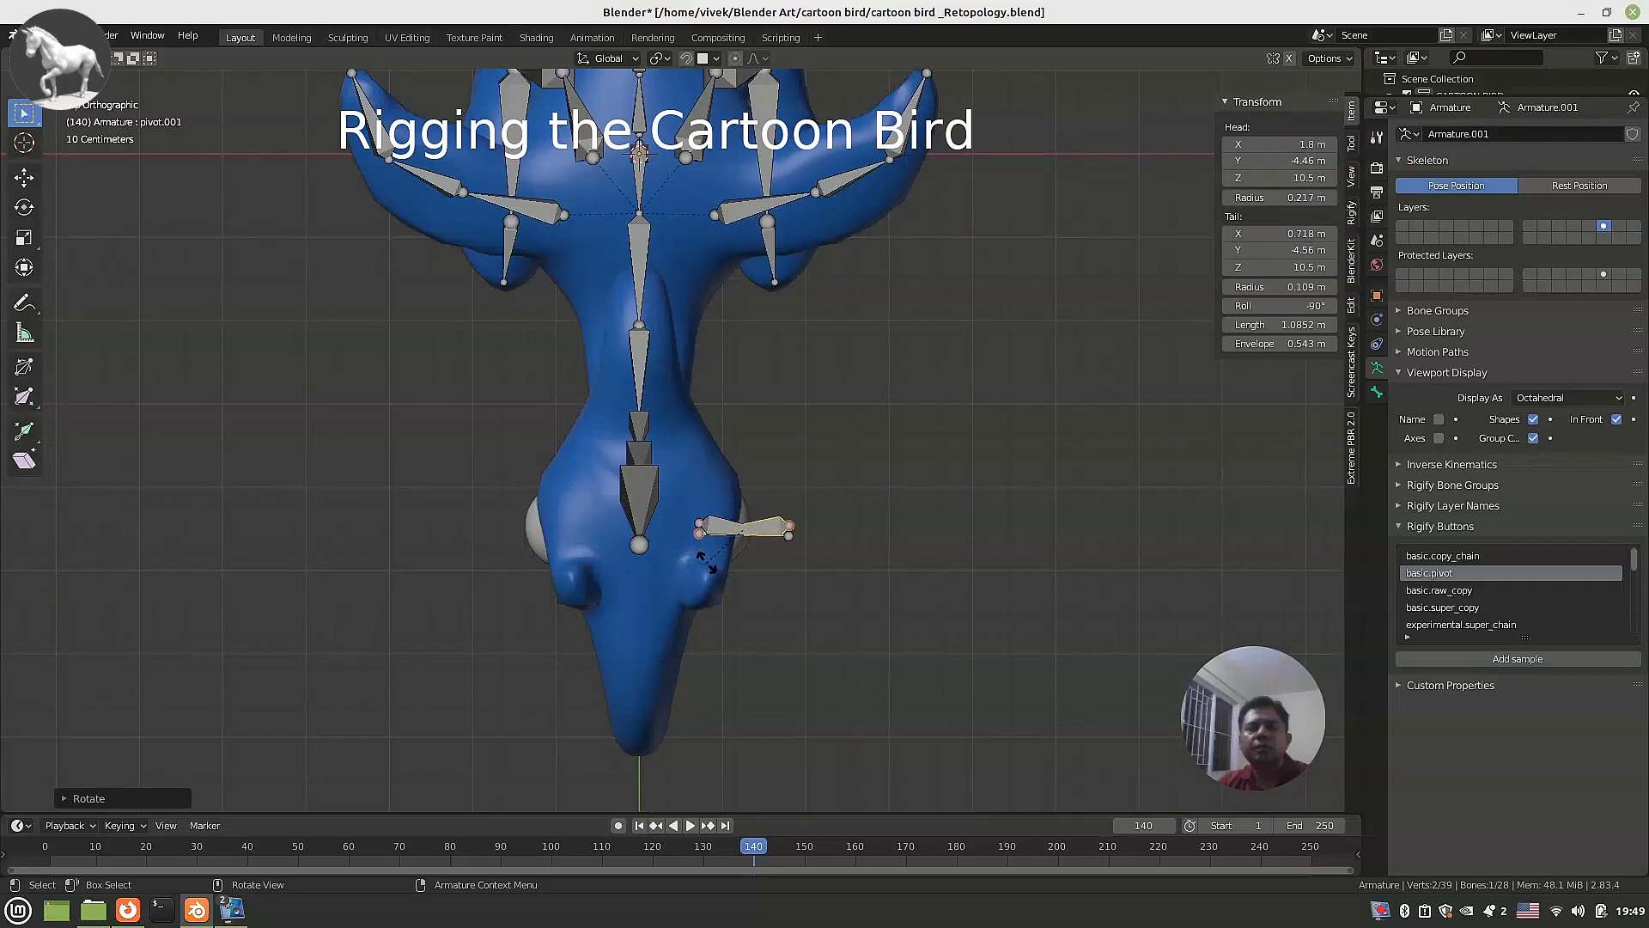
key("shift+d")
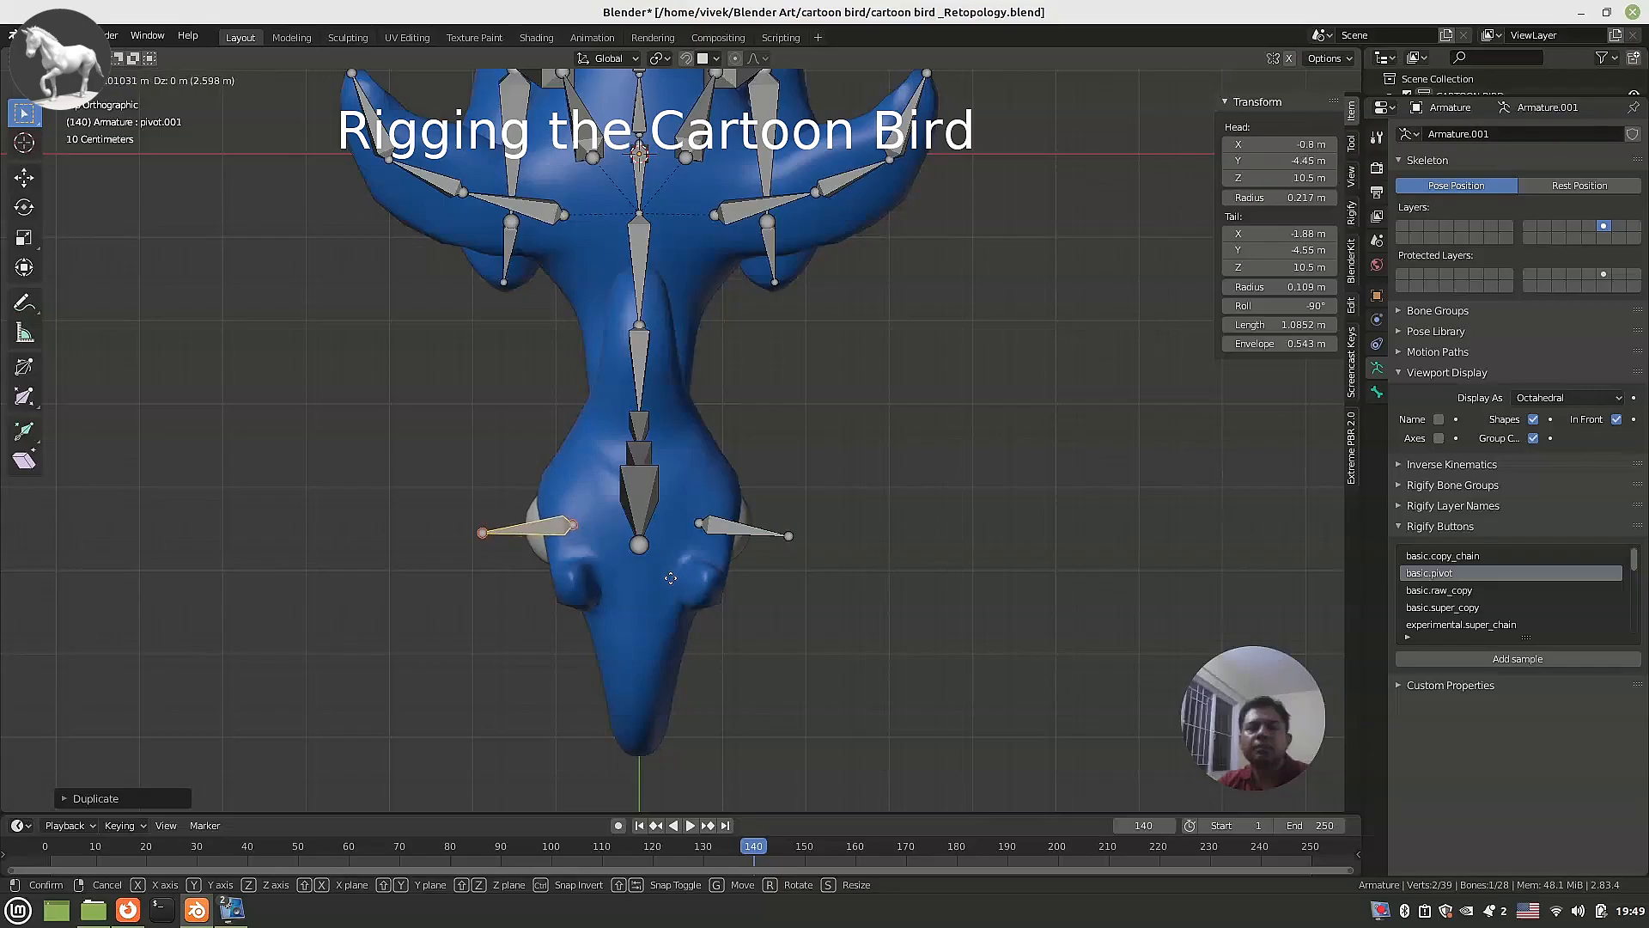
left_click(670, 575)
middle_click_drag(726, 613, 735, 486)
key("ctrl+s")
Parent the left eye bone to the head bone spine.003 with Keep Offset.
middle_click_drag(884, 523, 815, 462)
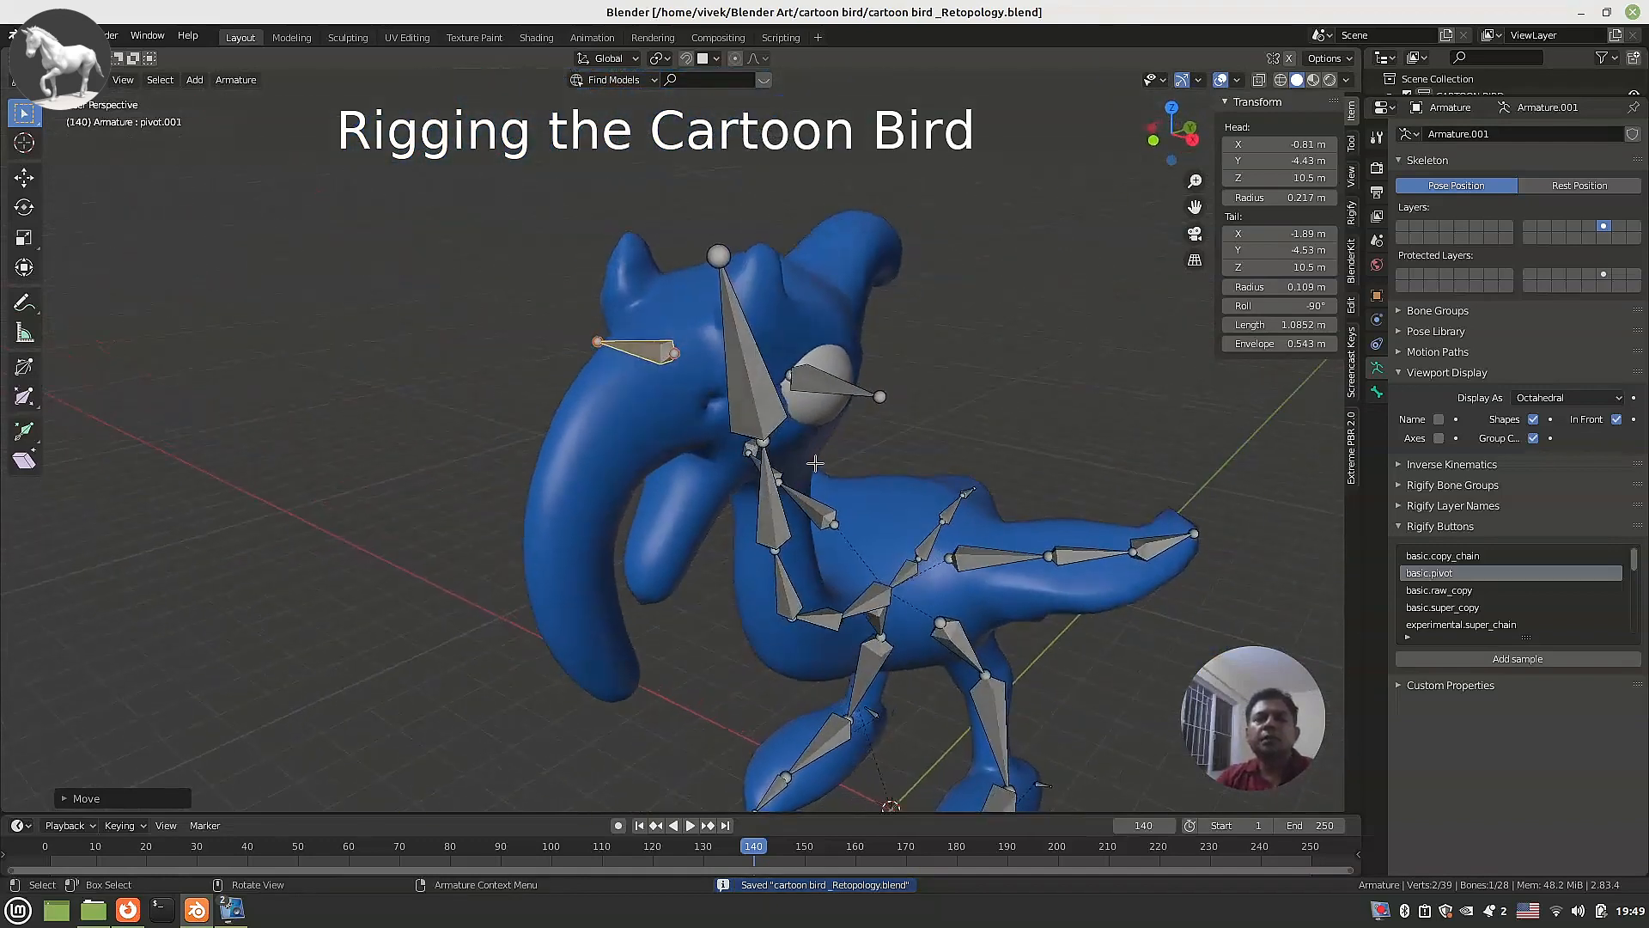
left_click(829, 391)
middle_click_drag(829, 394, 781, 406)
left_click(767, 371, "shift")
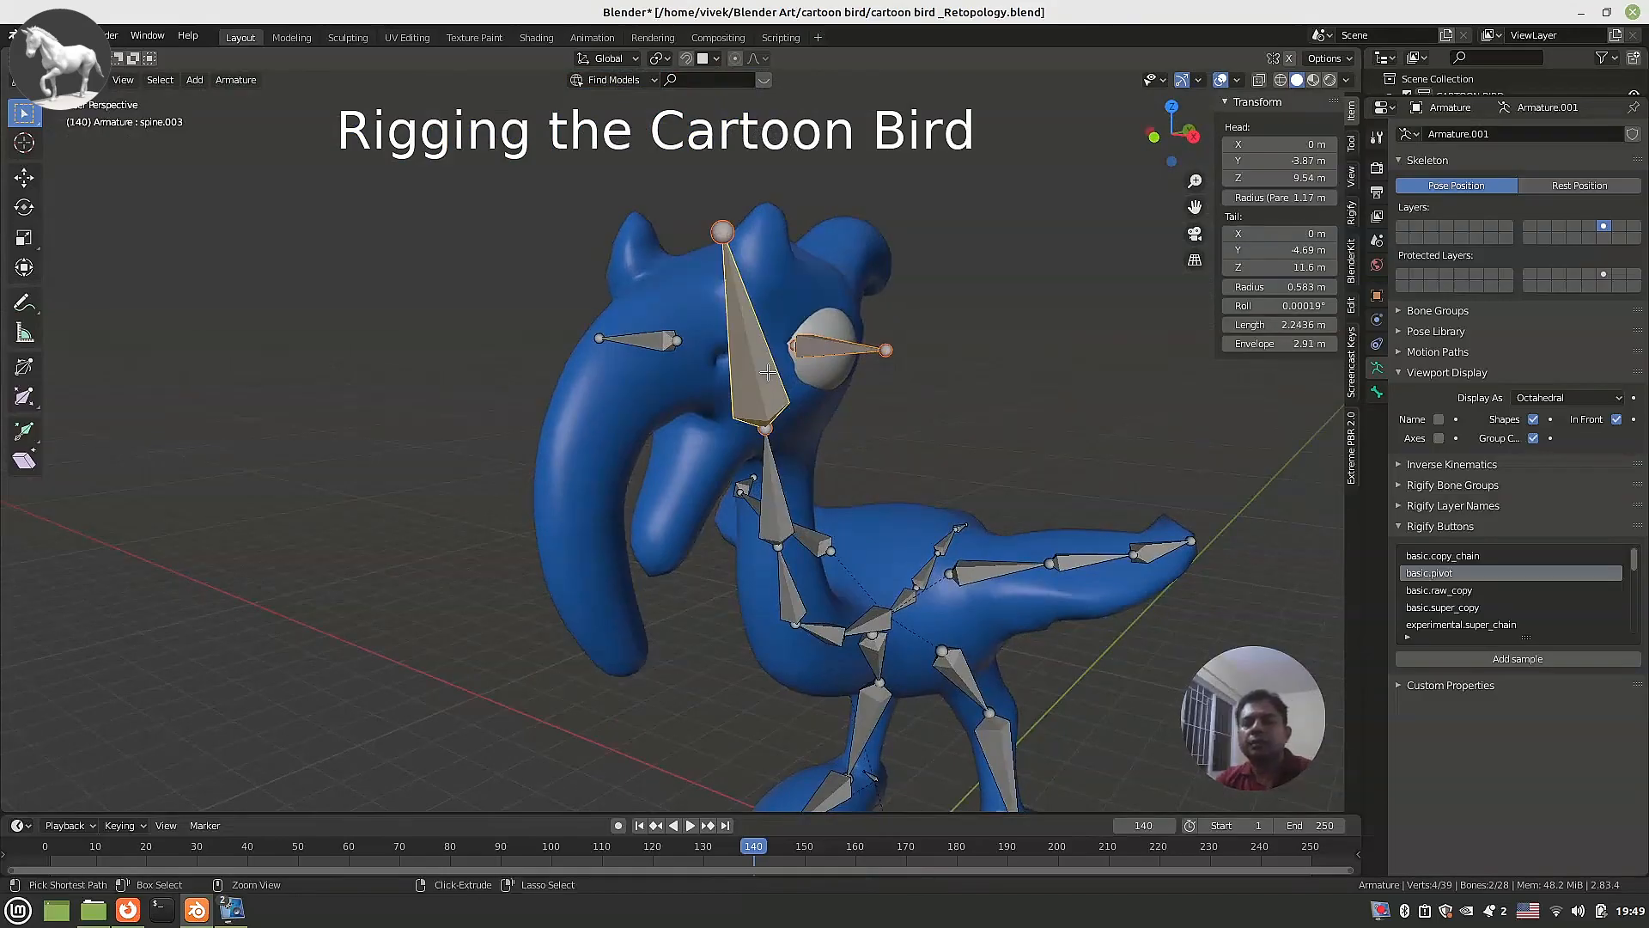
key("ctrl+p")
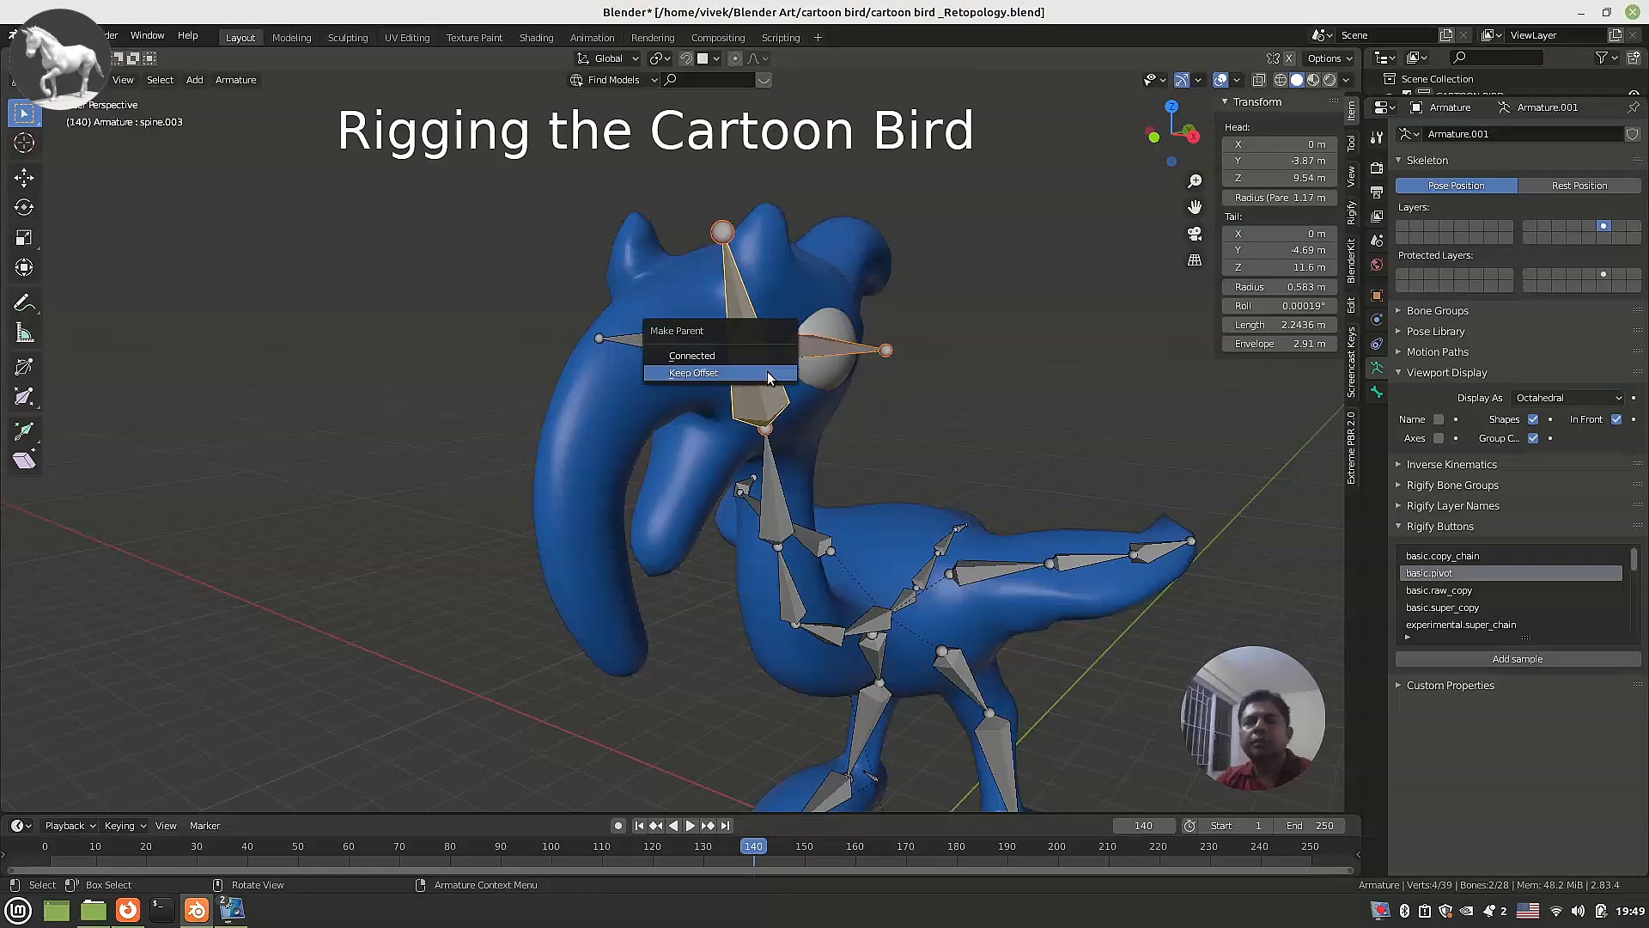
left_click(766, 371)
Parent the right eye bone to the head bone spine.003 with Keep Offset, and save the file.
left_click(643, 340)
left_click(754, 366, "shift")
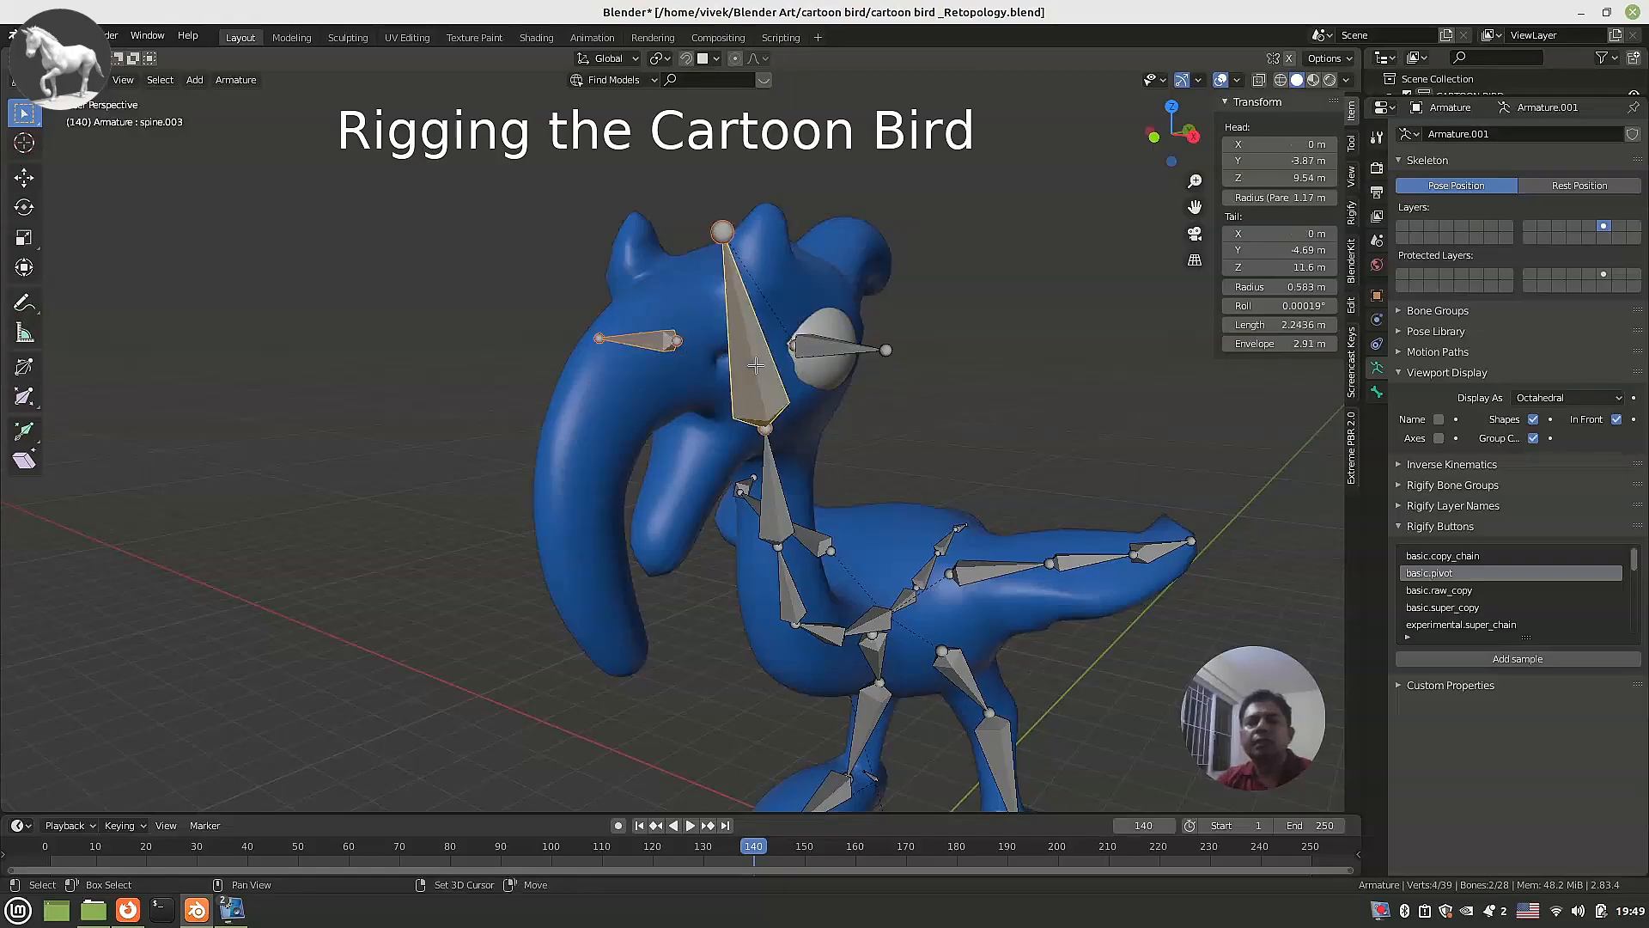
key("ctrl+p")
left_click(754, 366)
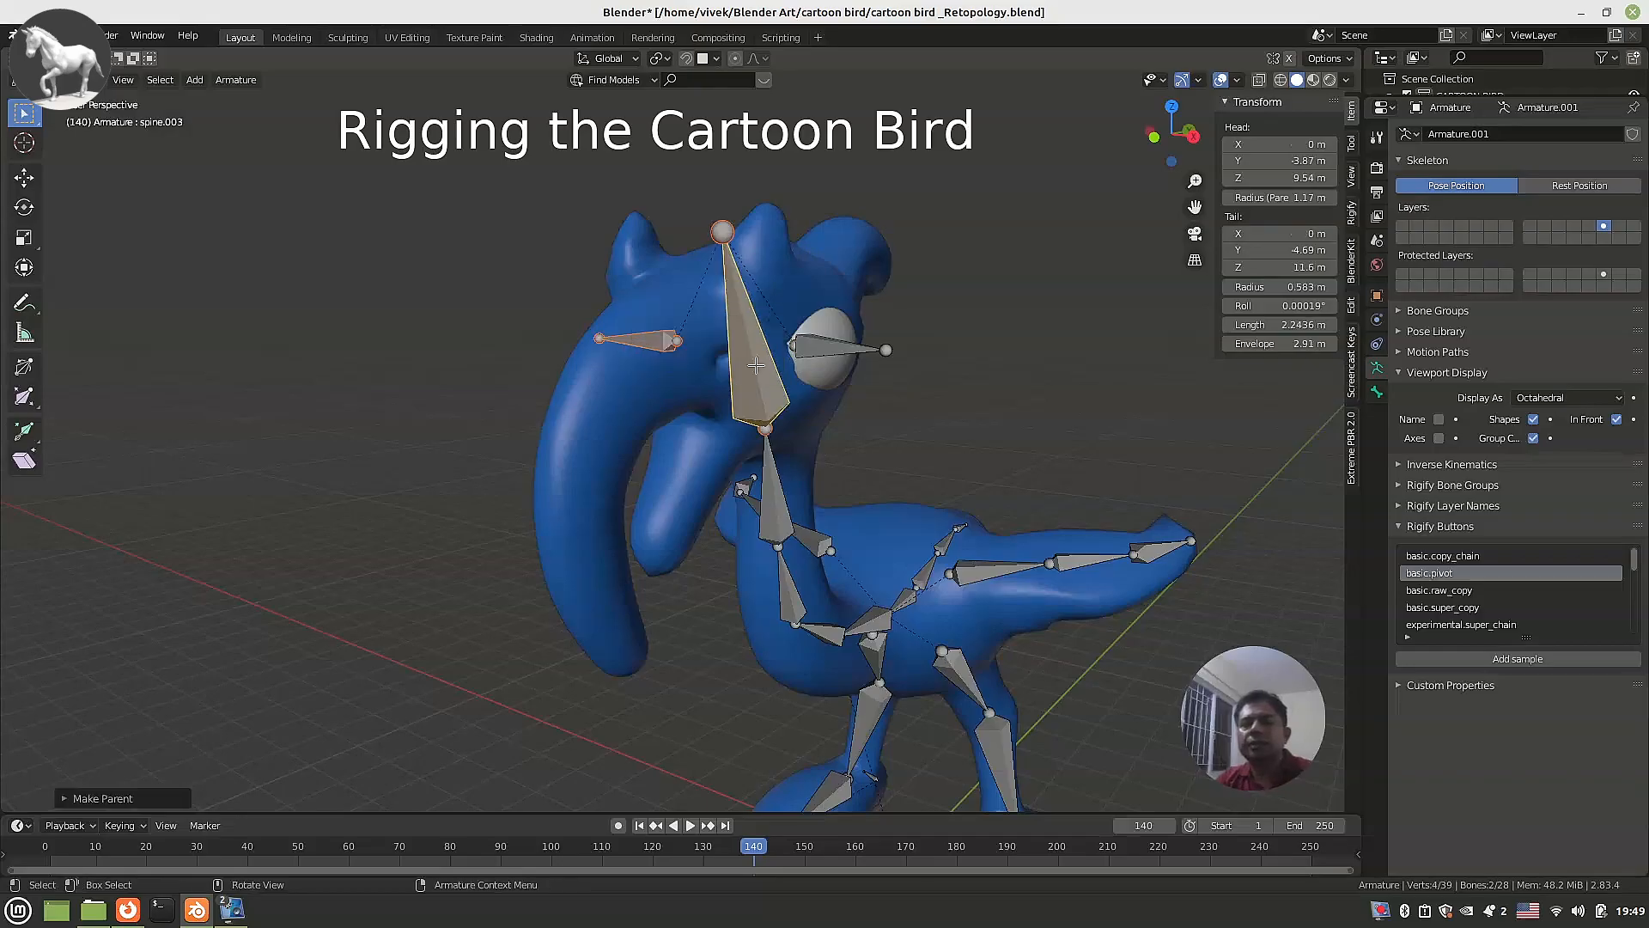
middle_click_drag(755, 365, 753, 426, "ctrl")
key("ctrl+s")
Browse the Rigify samples and add a limbs.super_finger sample to the armature.
middle_click_drag(687, 454, 801, 474)
key("KP_3")
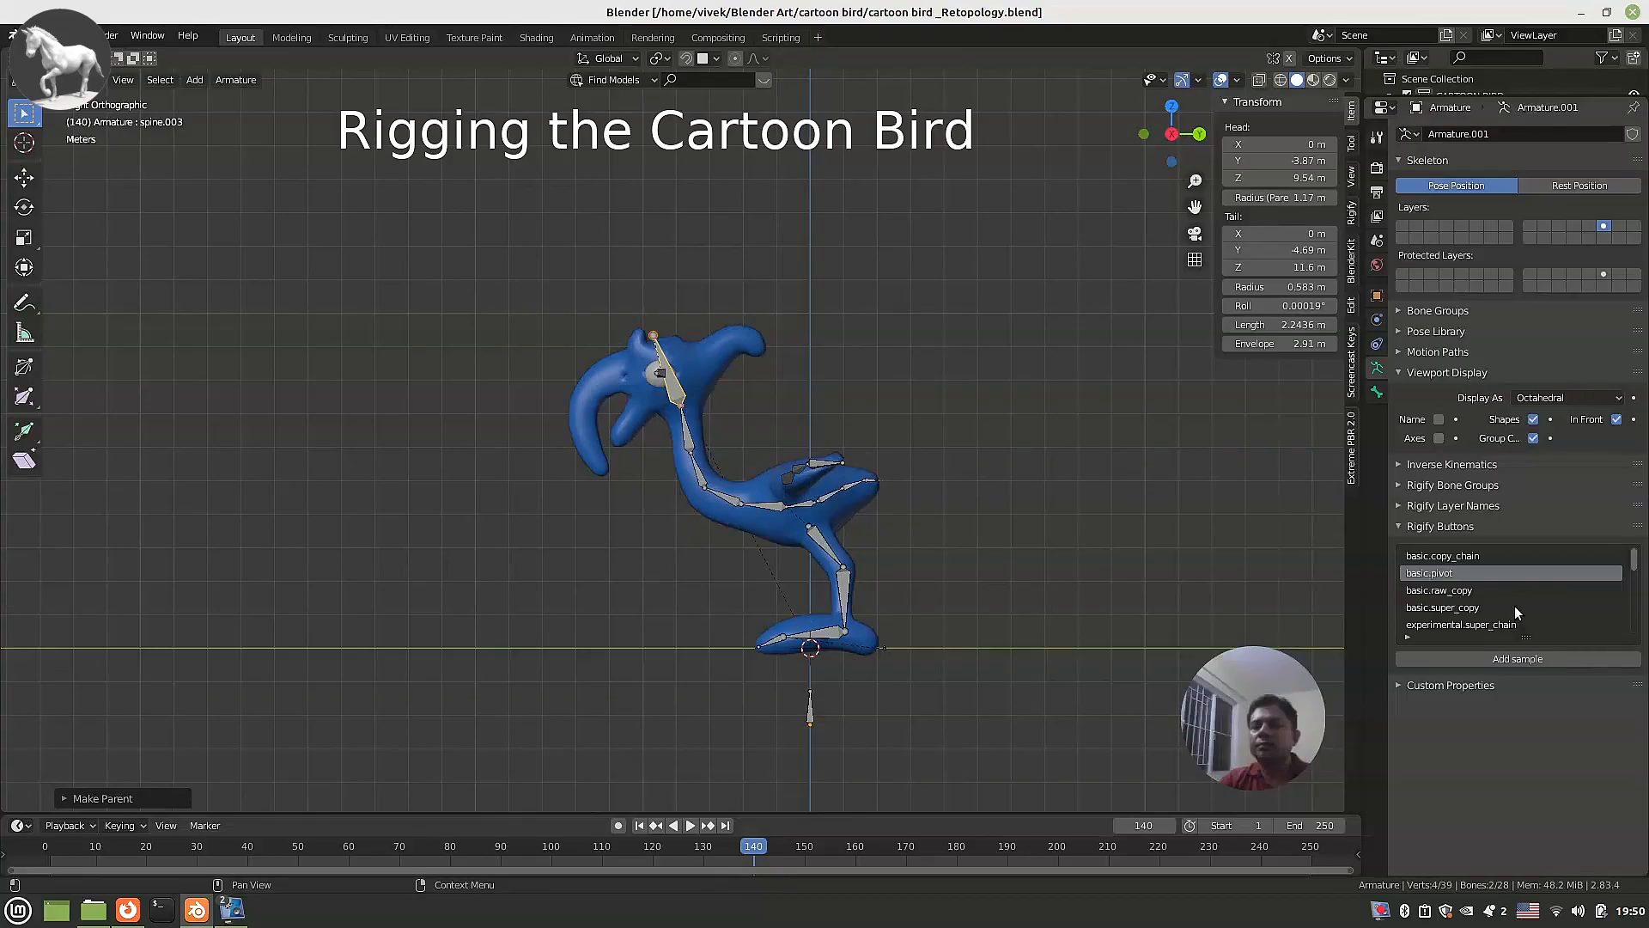
scroll(1513, 605, "down", 2)
scroll(1515, 604, "down", 3)
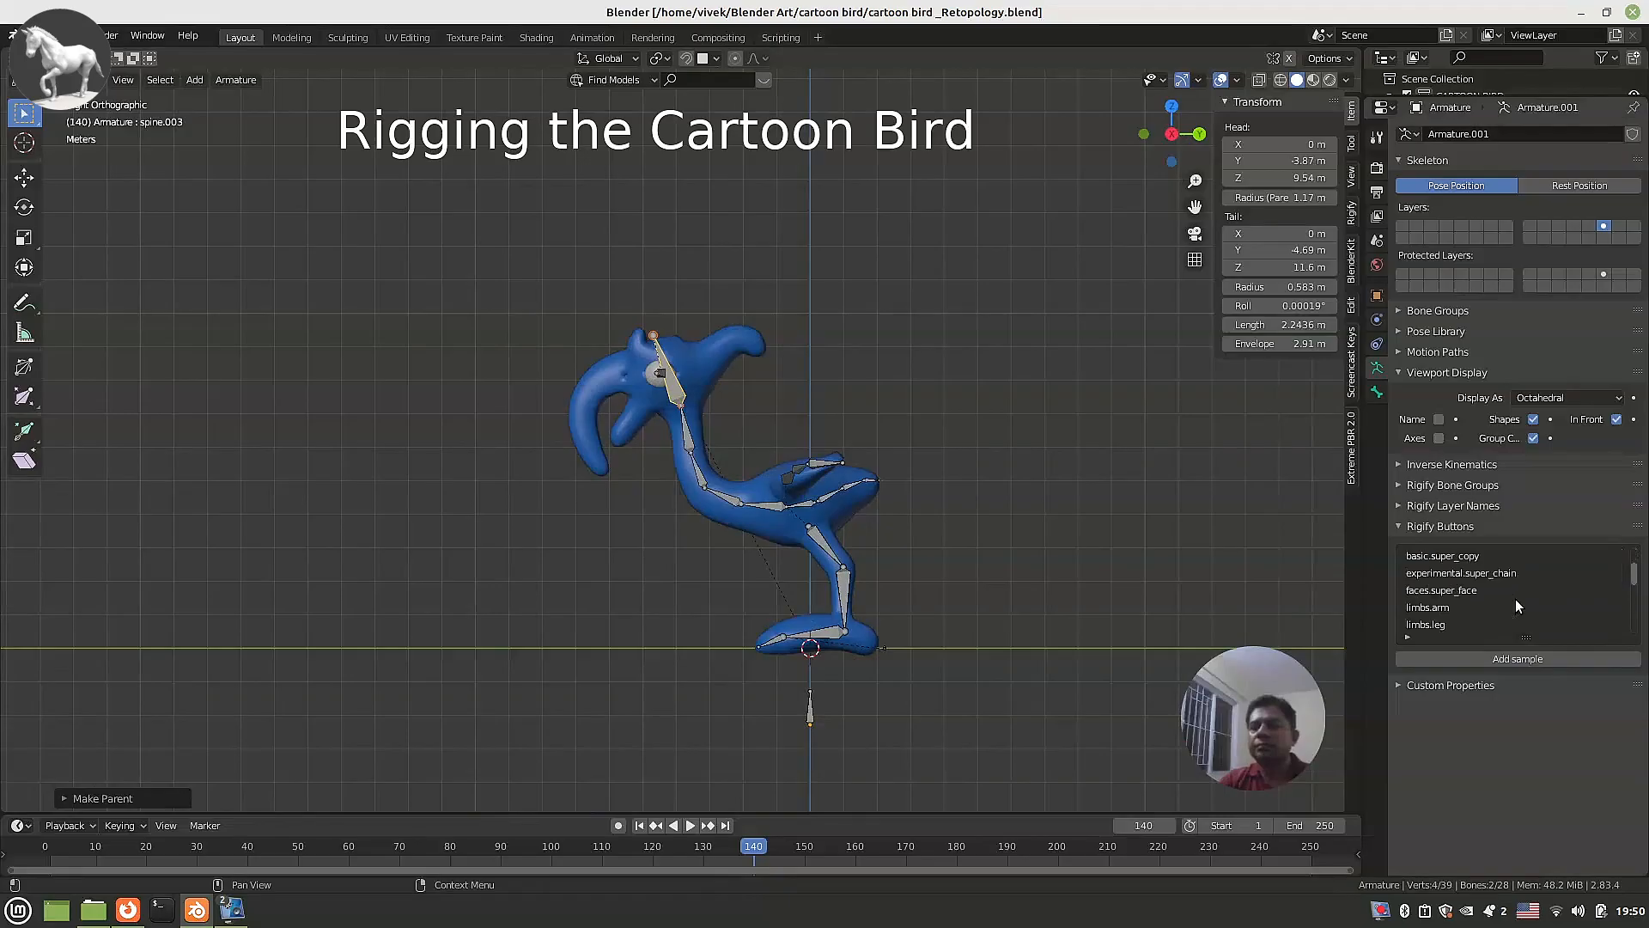
scroll(1515, 606, "down", 7)
scroll(1515, 606, "down", 1)
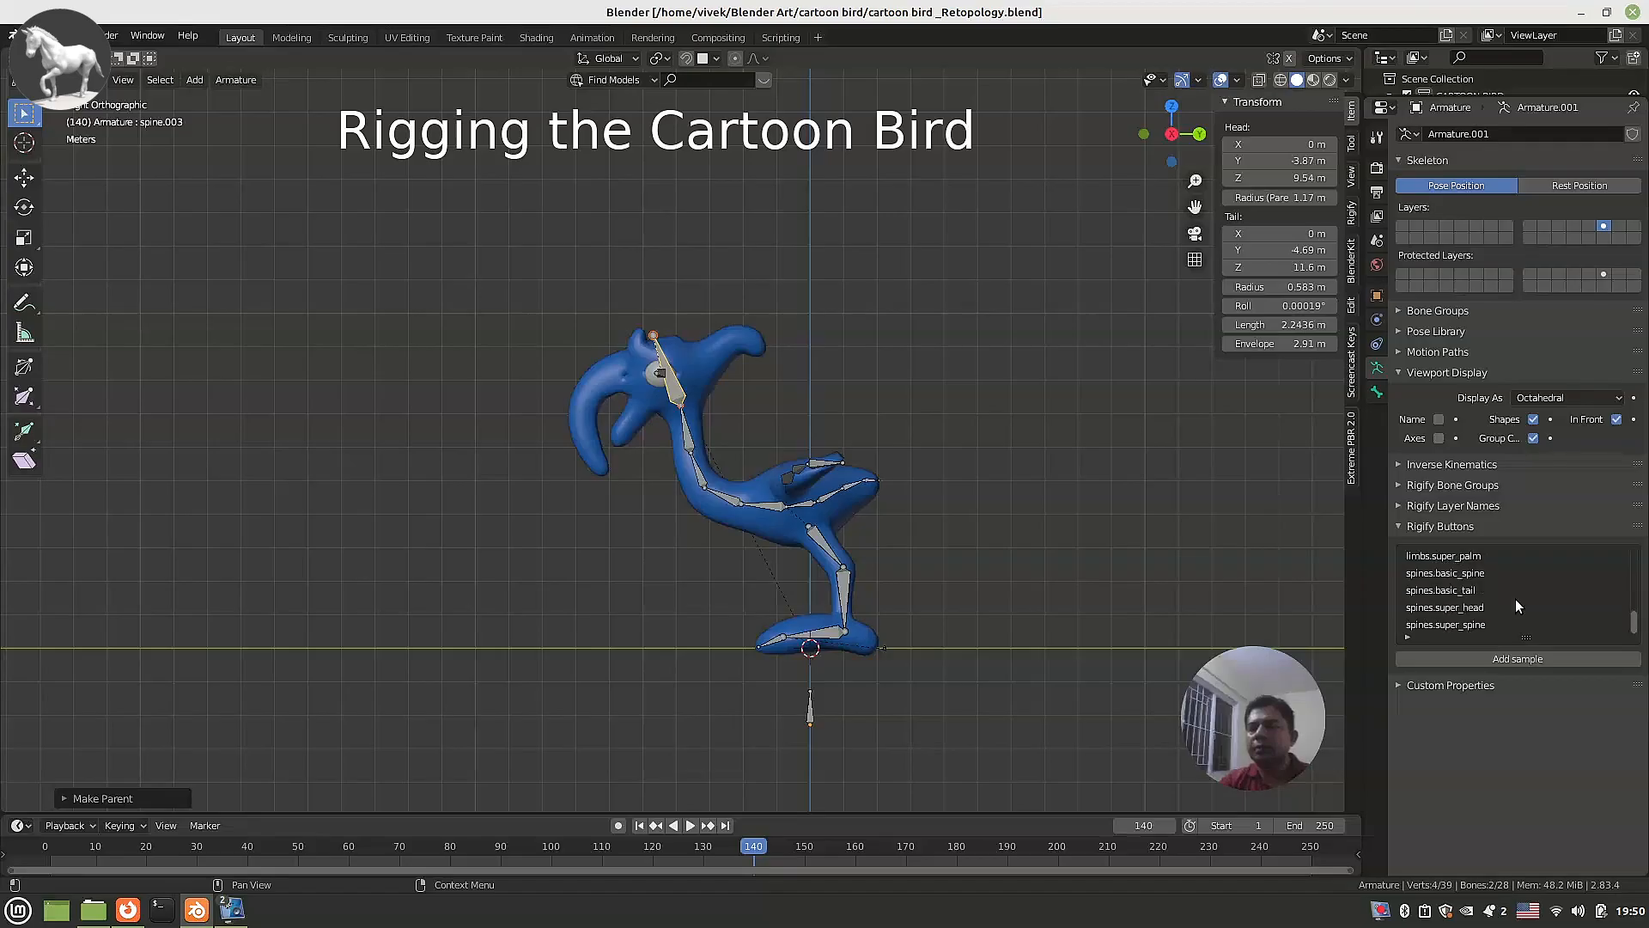
scroll(1515, 603, "up", 7)
scroll(1515, 606, "up", 3)
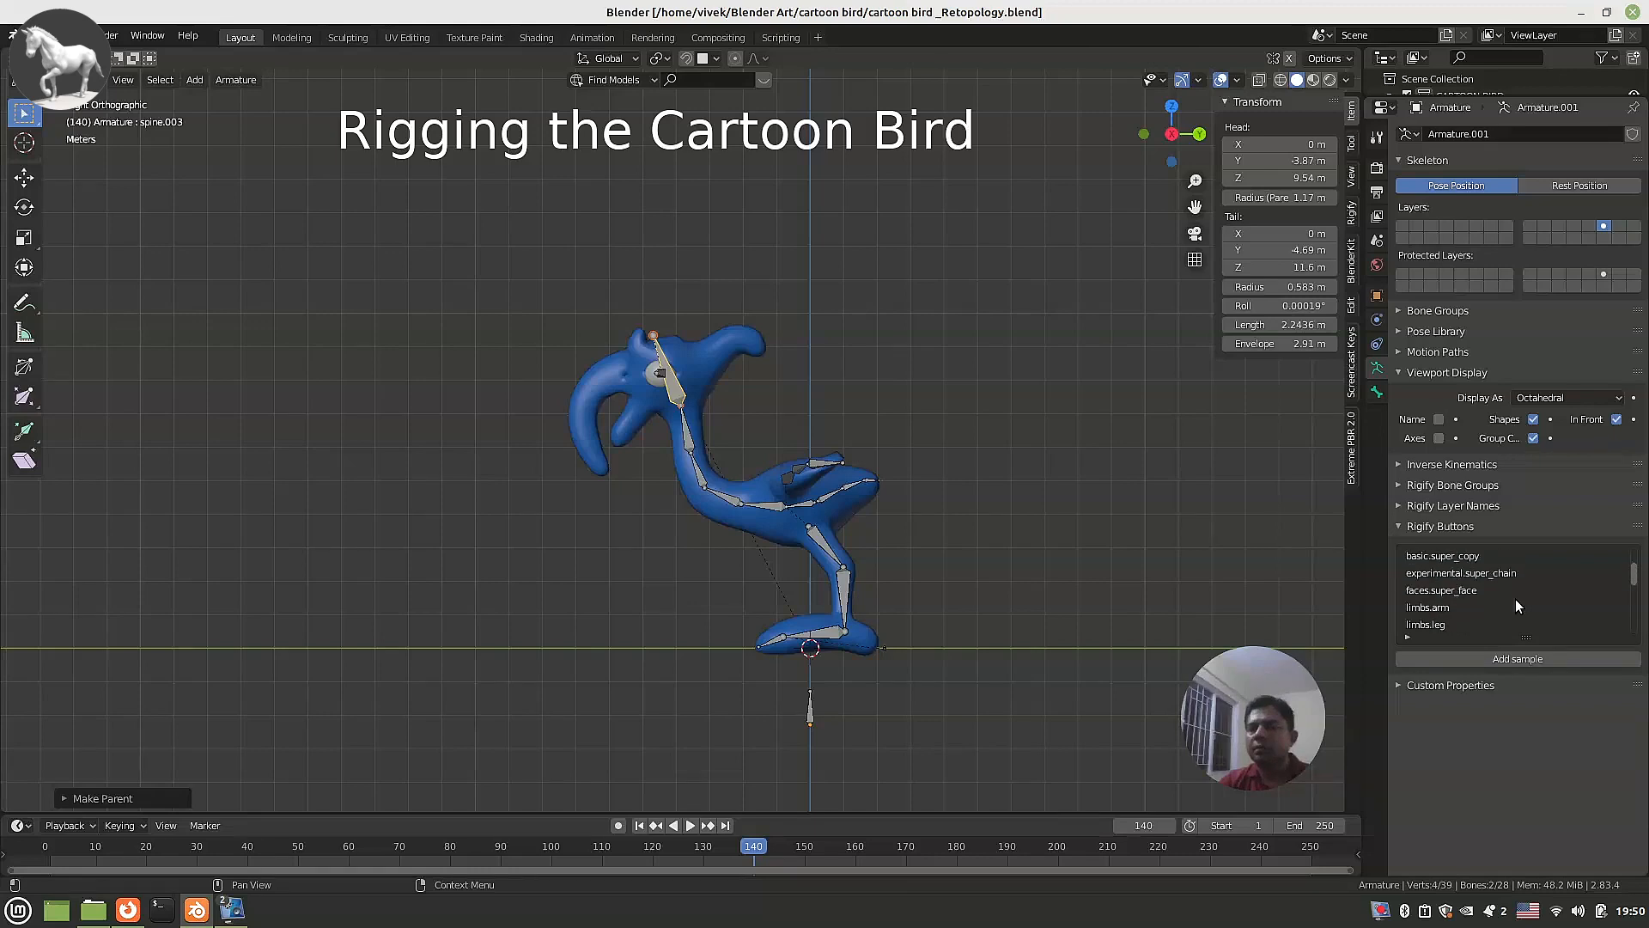
scroll(1515, 606, "up", 2)
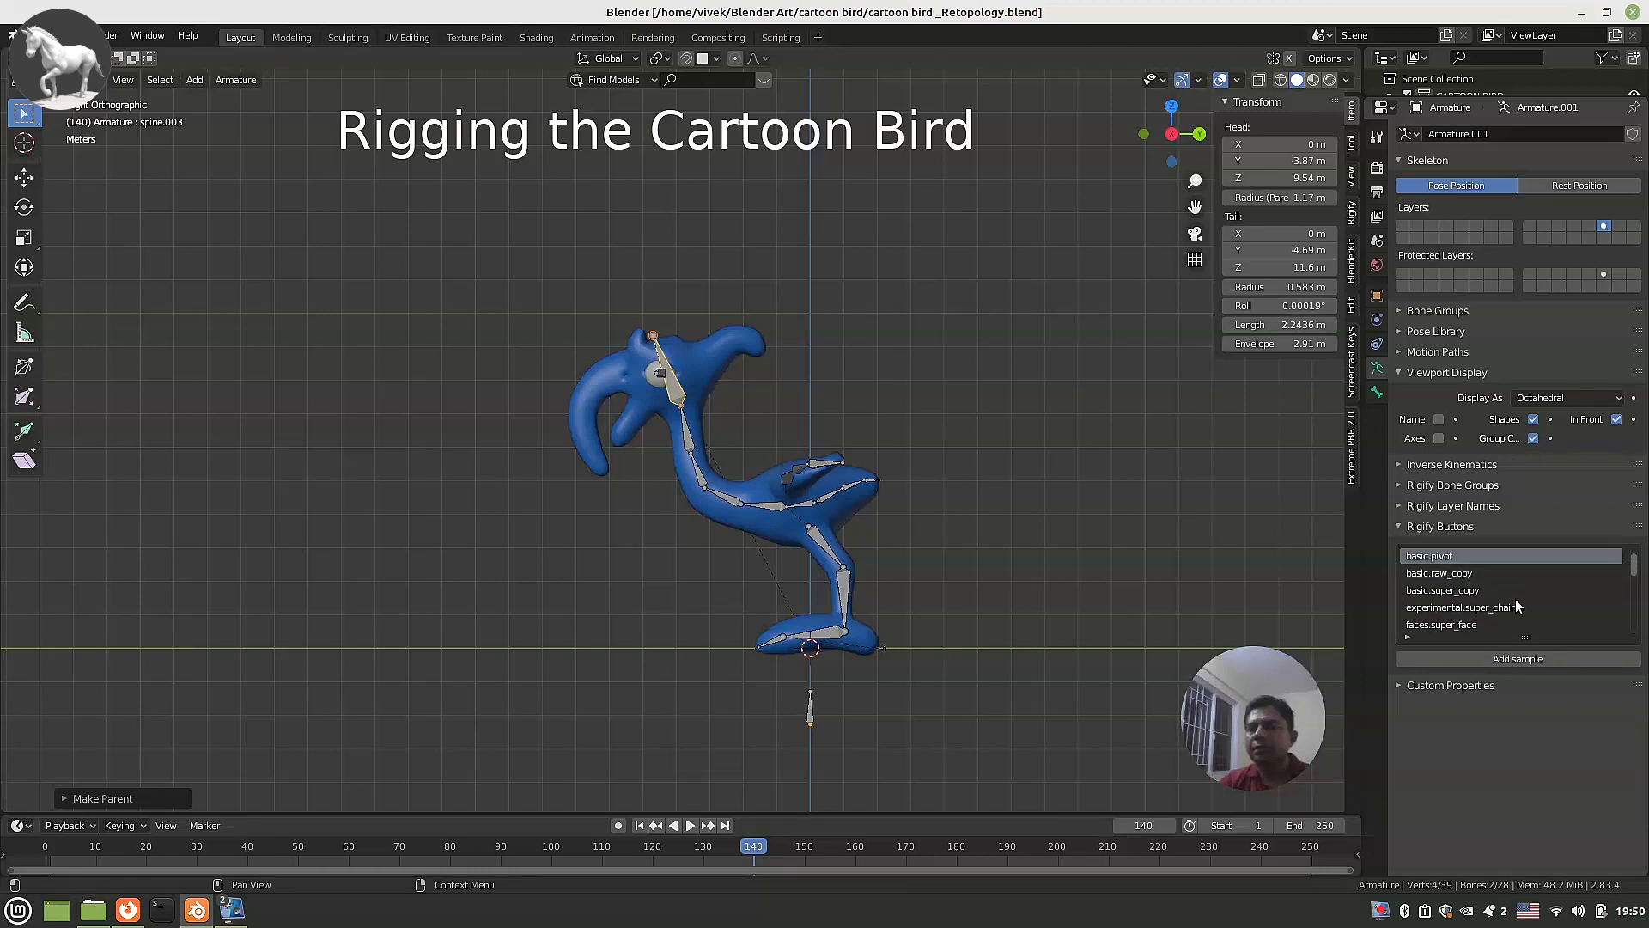
scroll(1515, 605, "up", 1)
scroll(1514, 605, "down", 4)
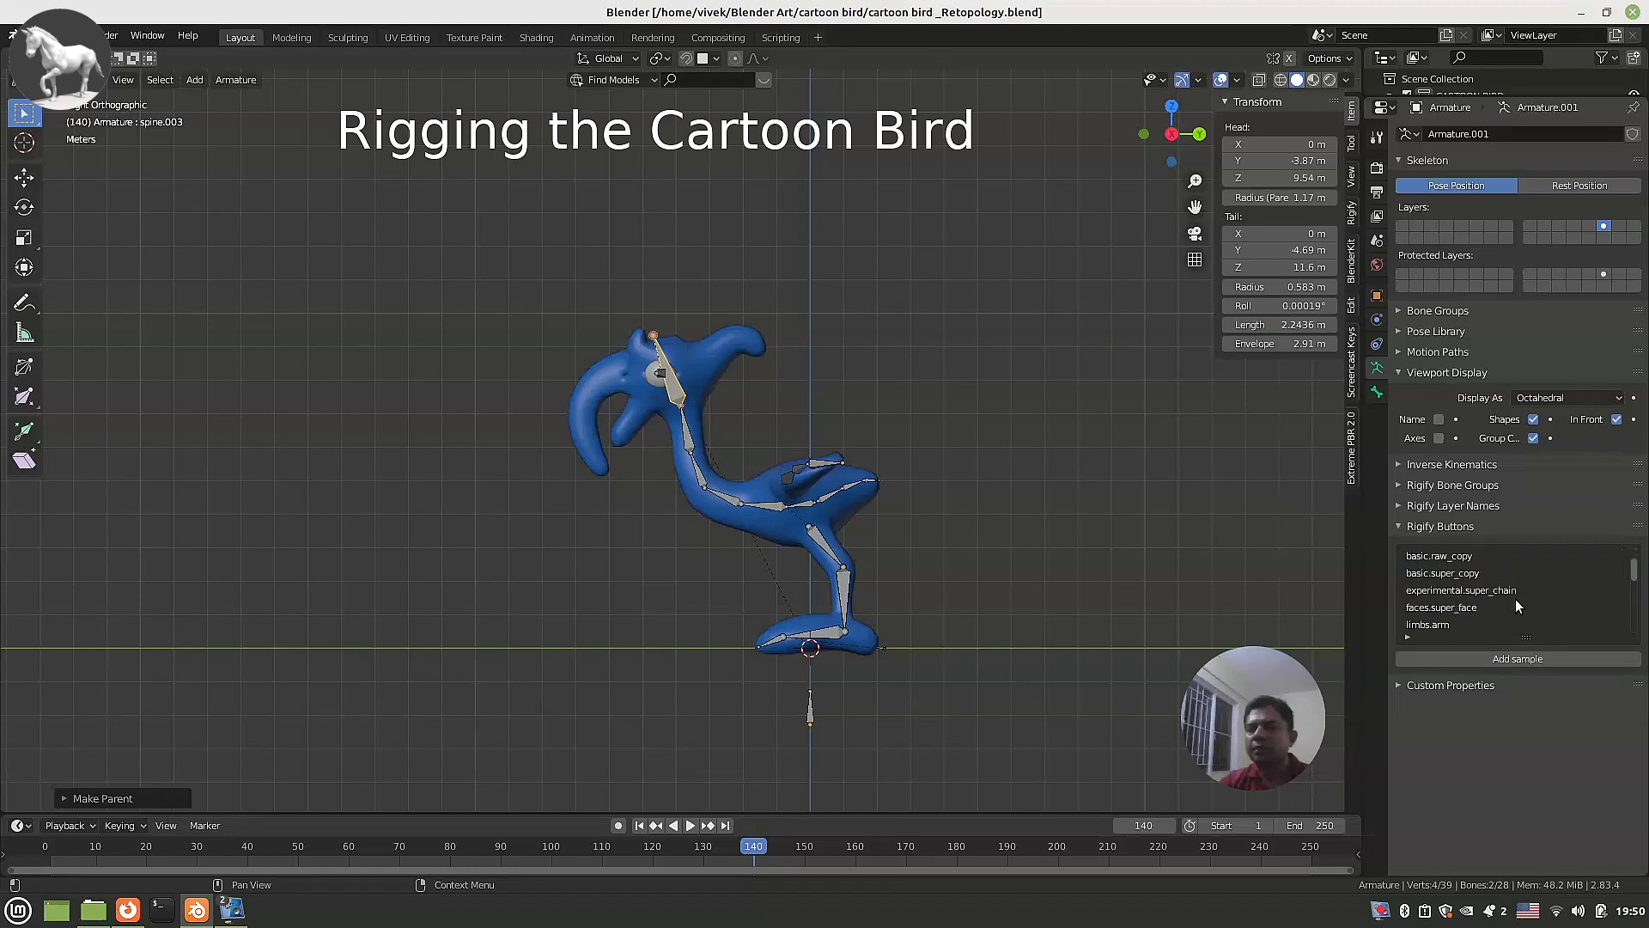
scroll(1515, 606, "down", 3)
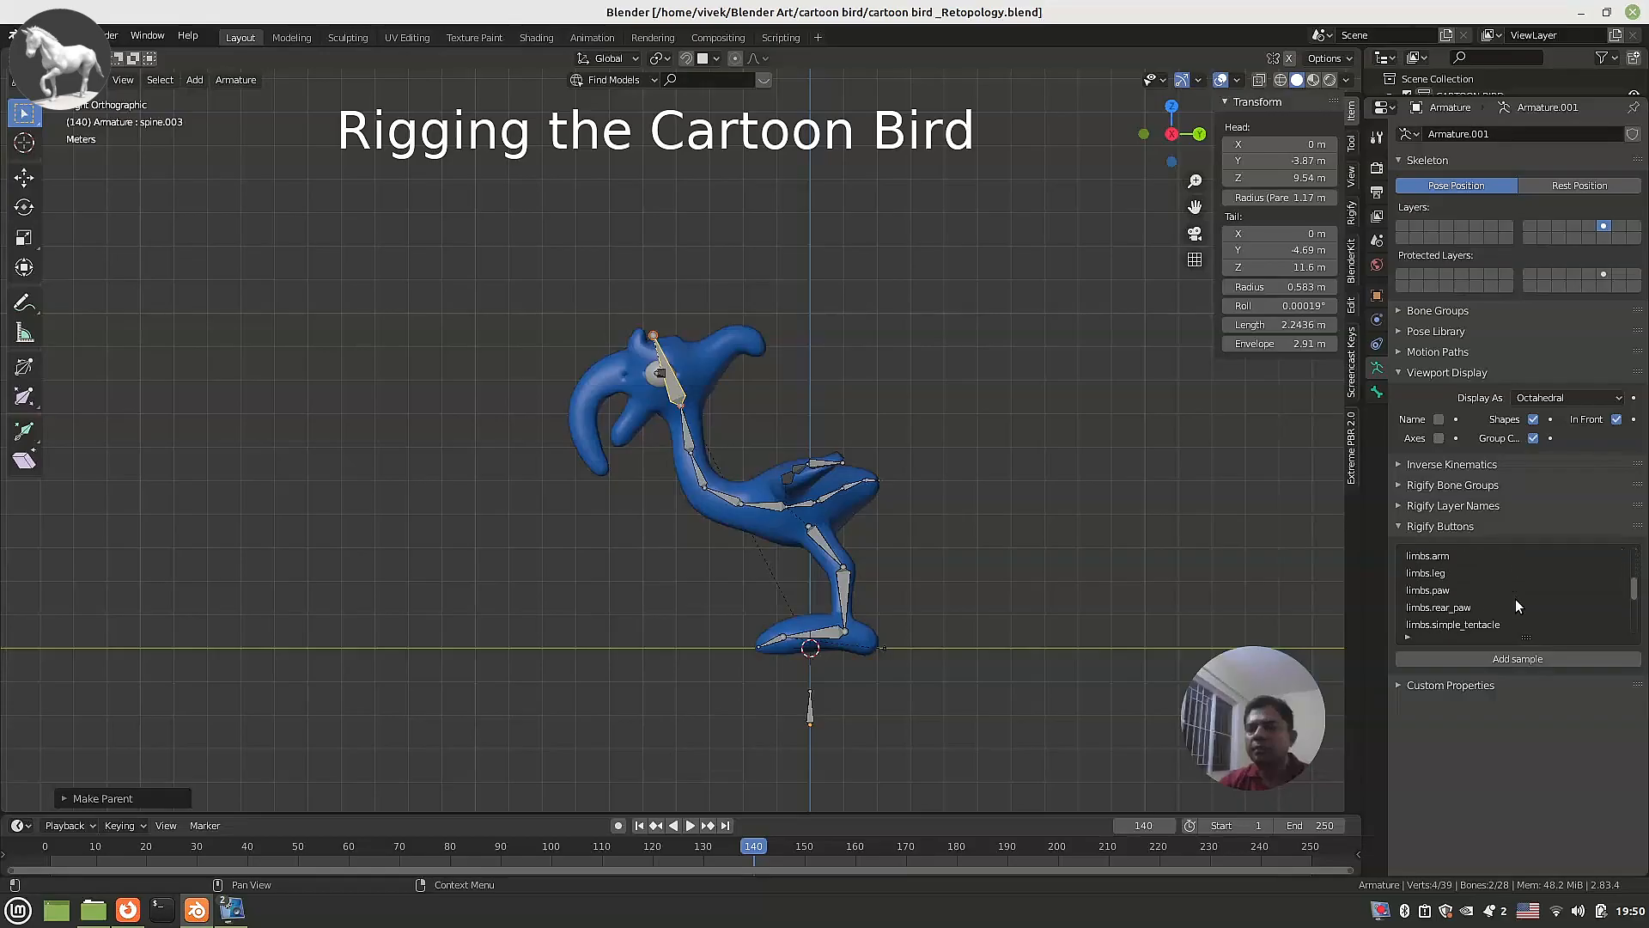
scroll(1514, 606, "down", 2)
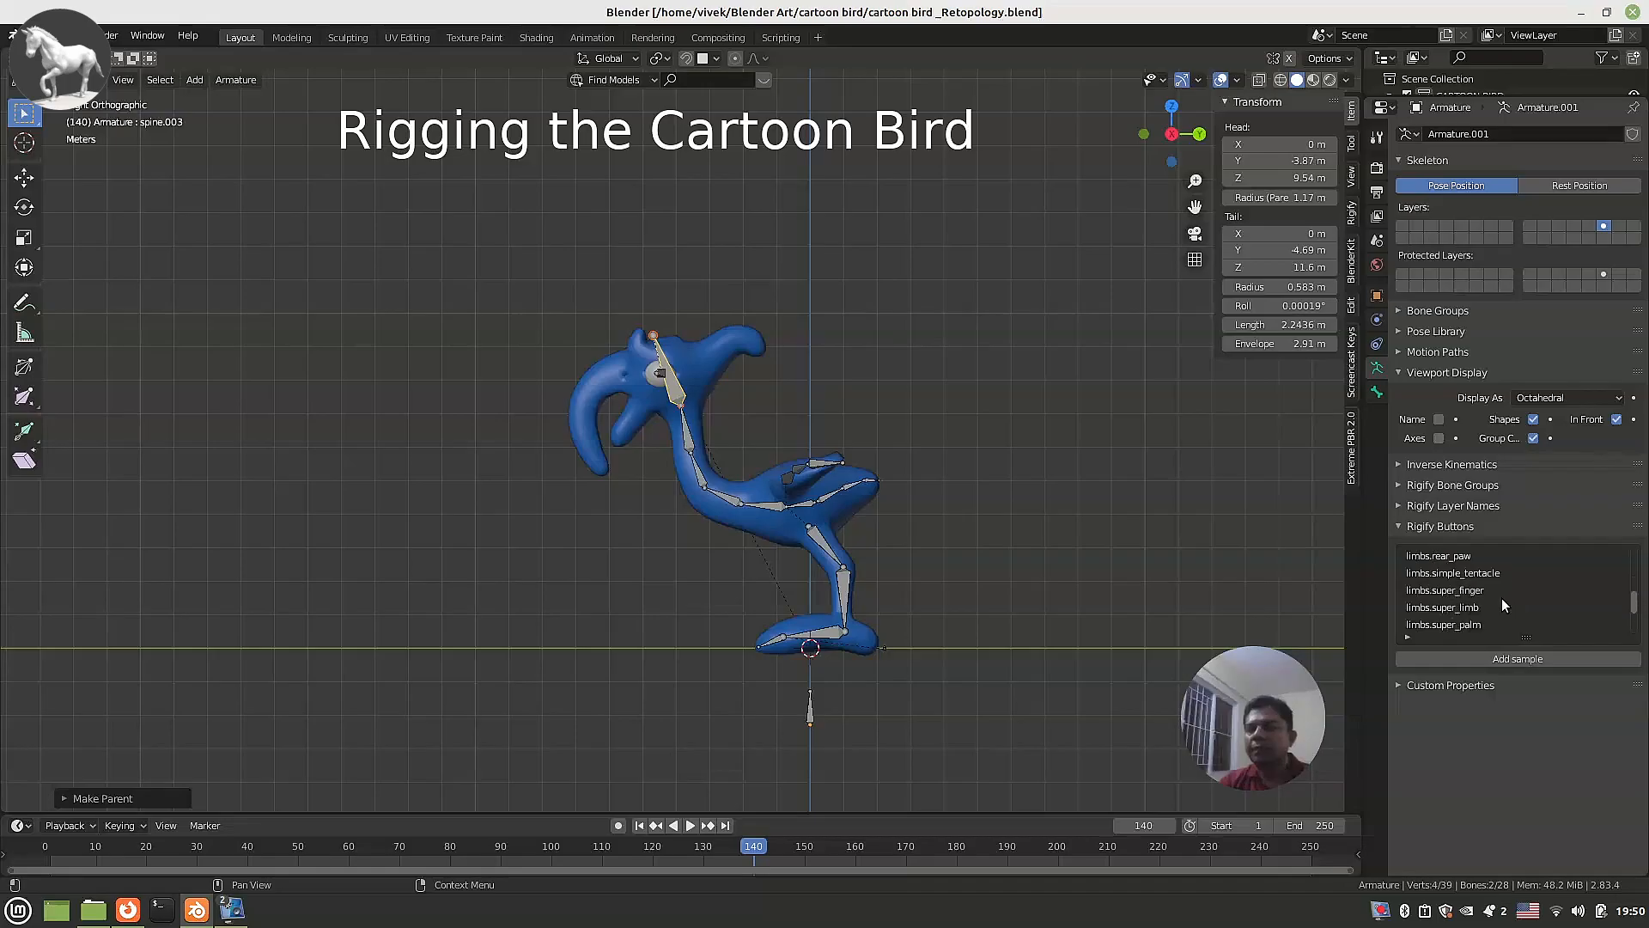
left_click(1481, 590)
left_click(1503, 659)
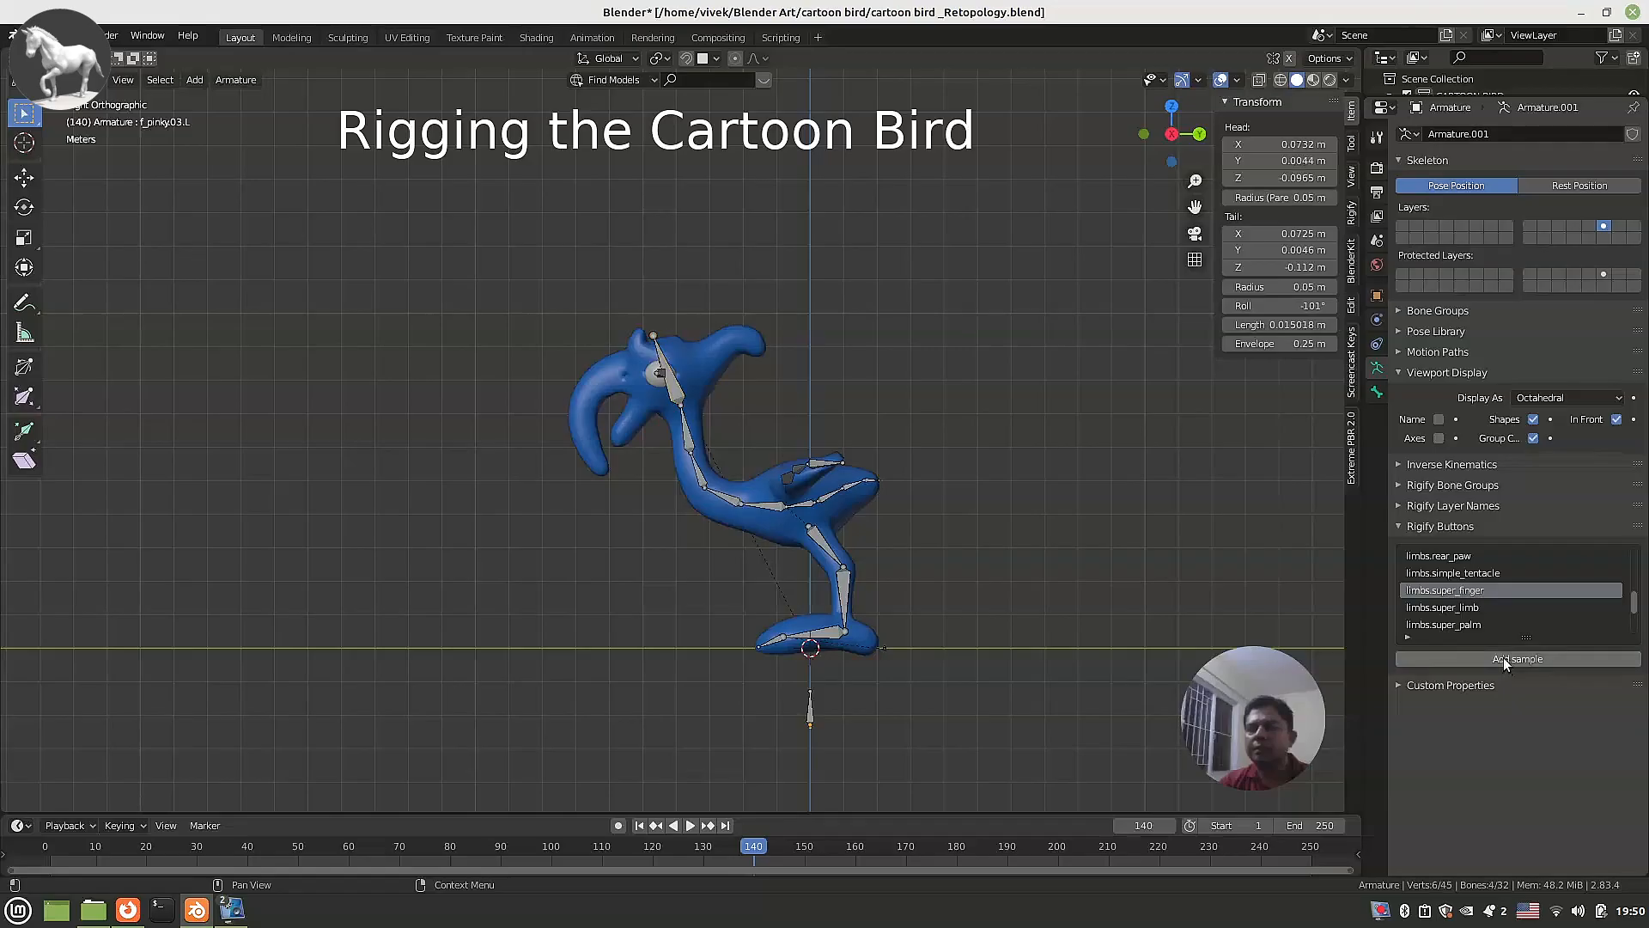
Enlarge the new finger bones and move them in side view beside the lower beak, with the tip bone's head at about Y -5.2 m, Z 8.33 m.
key("s")
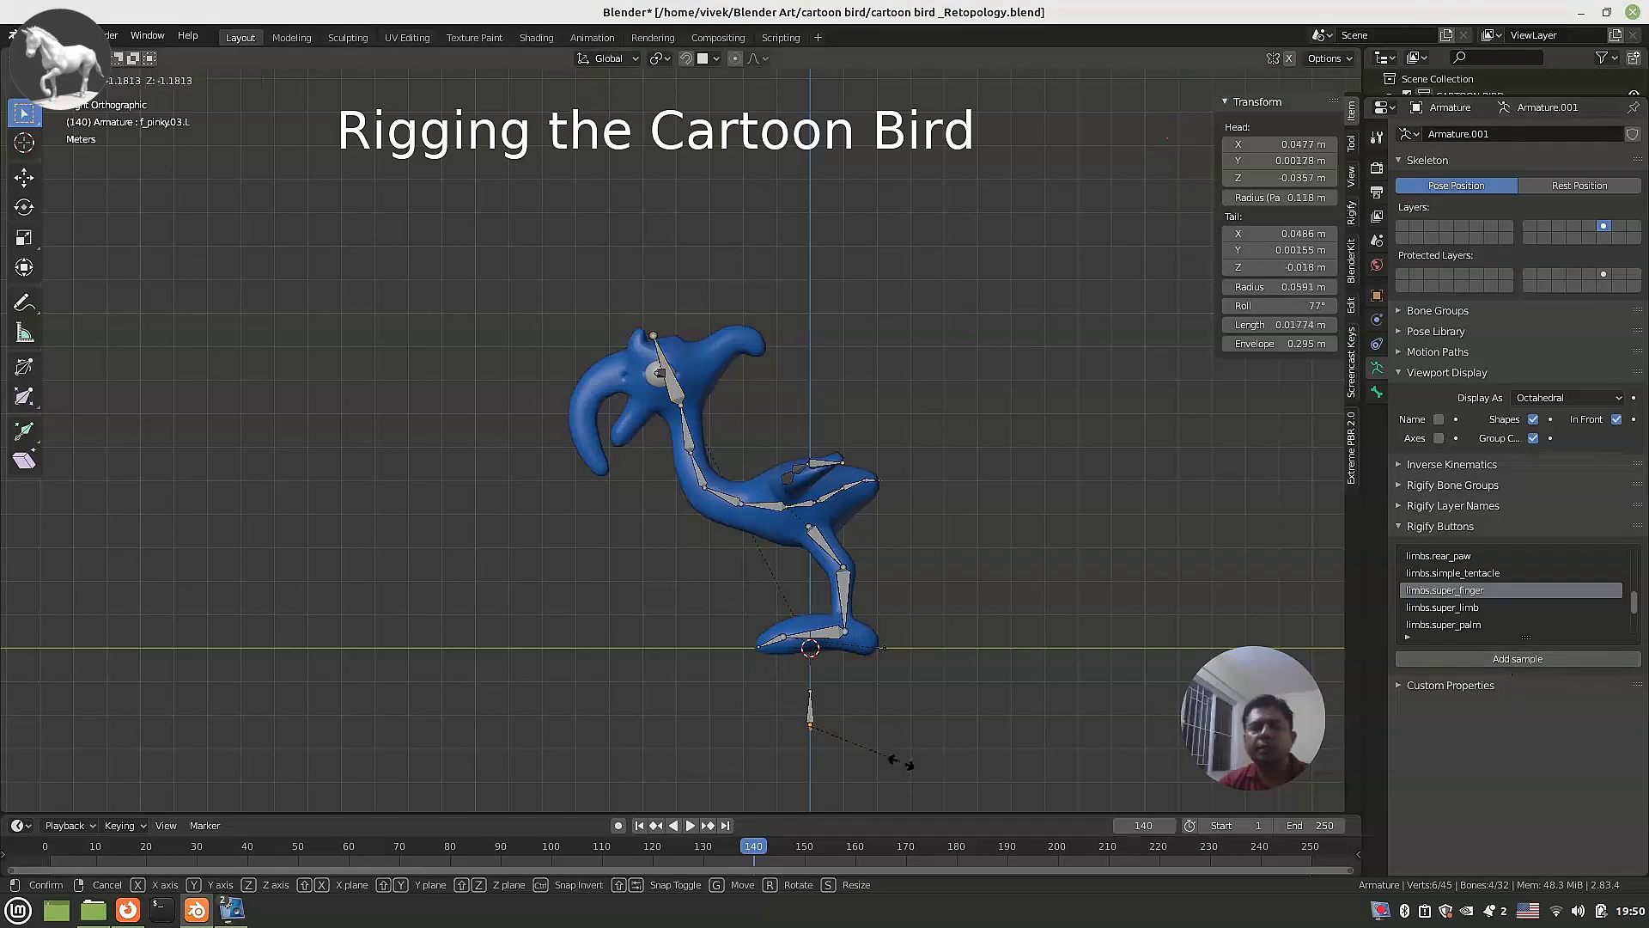
left_click(896, 763)
key("s")
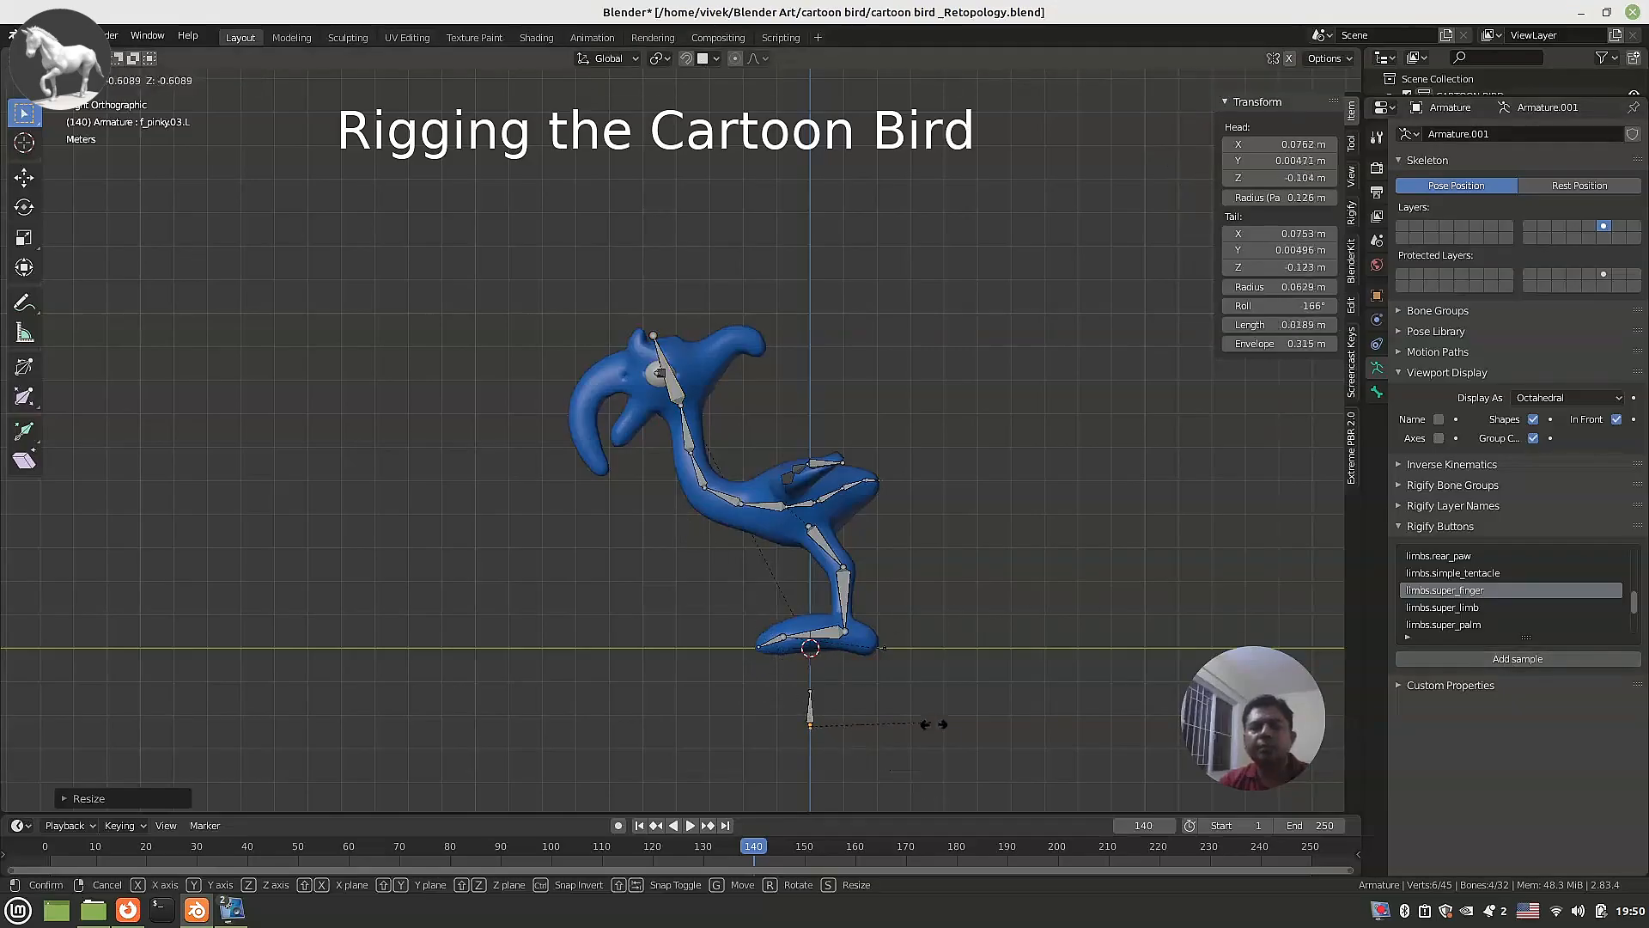
left_click(1086, 583)
key("g")
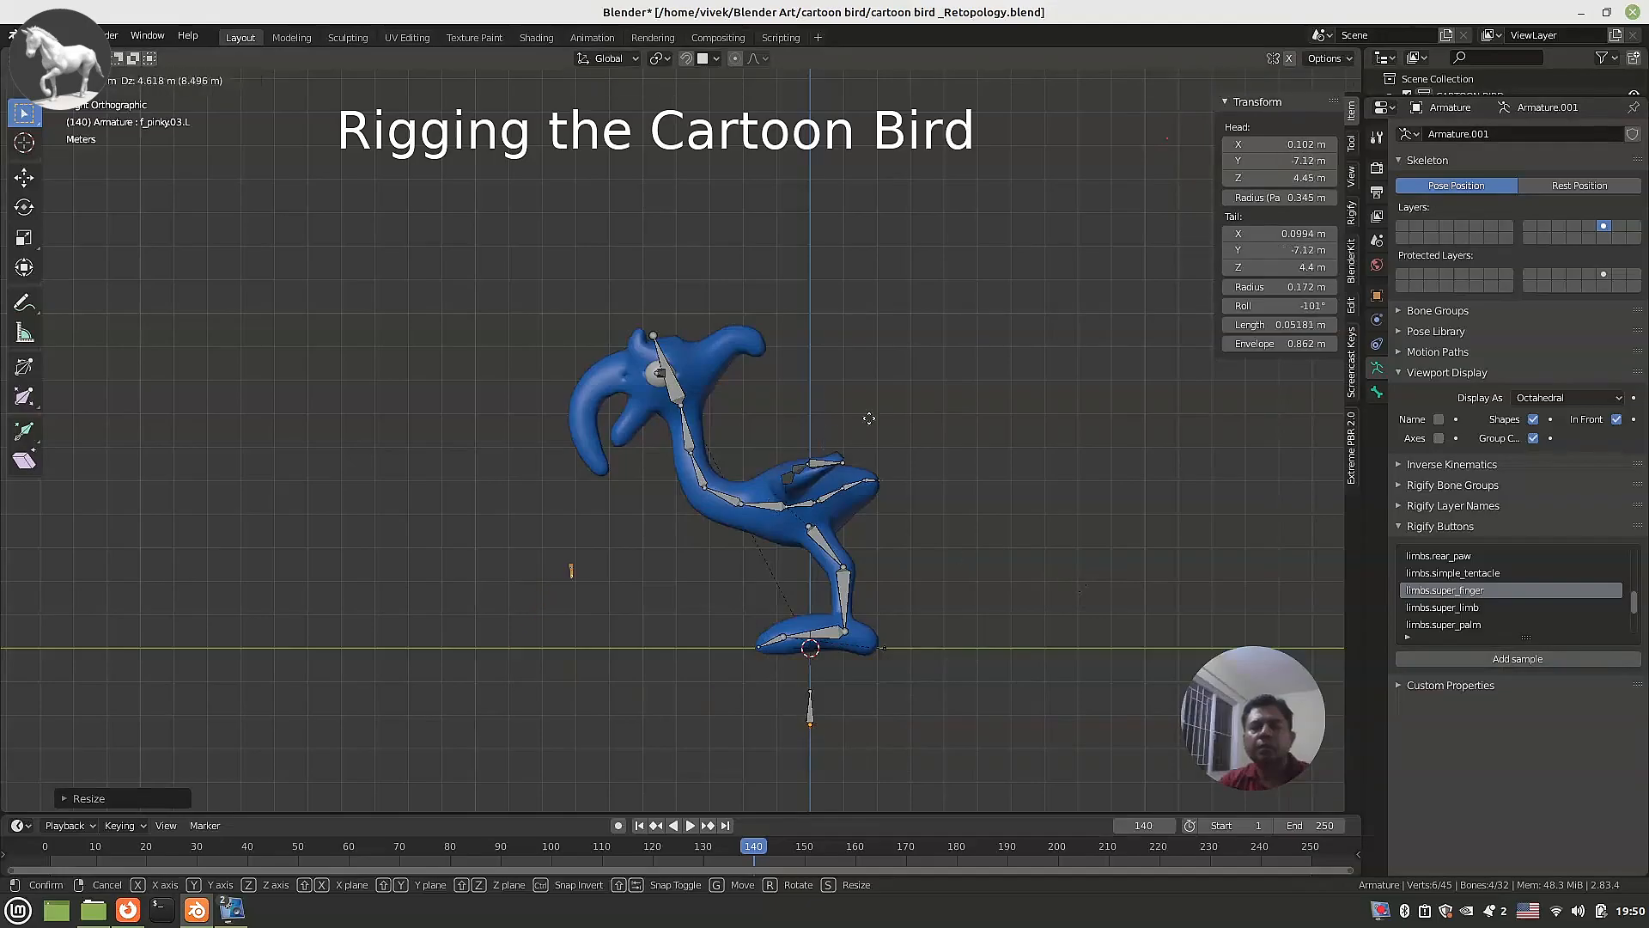
left_click(900, 319)
Enlarge the finger chain until its tip bone is about 0.22 m long, and rotate it about Z to line up with the body's centre line.
scroll(697, 464, "up", 5)
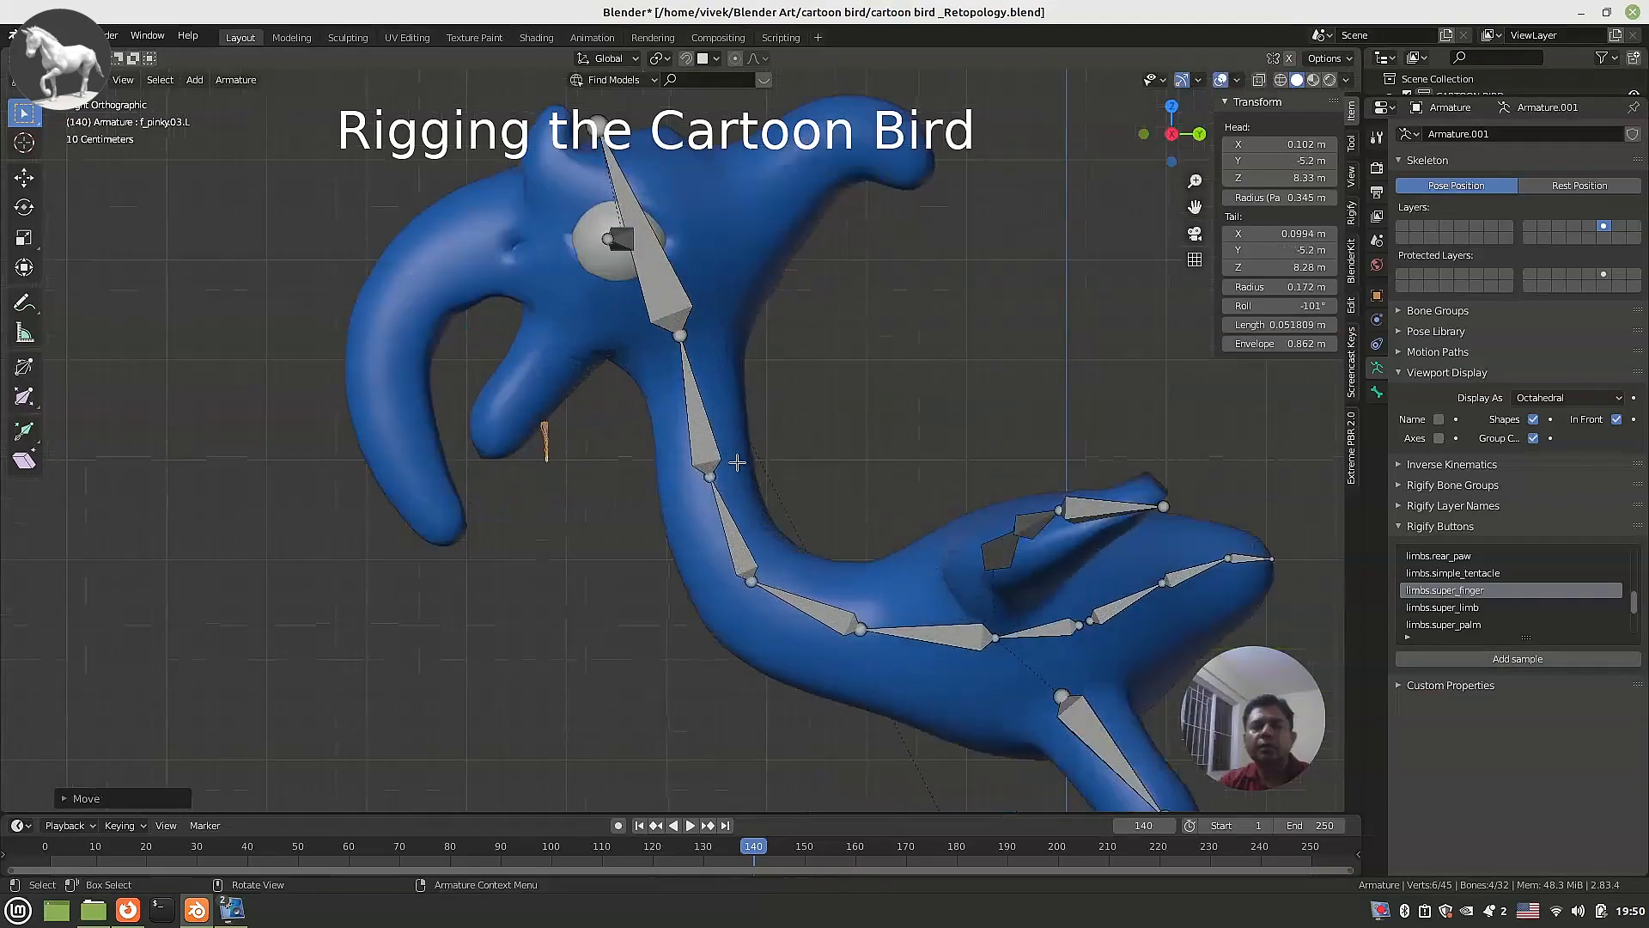
key("KP_1")
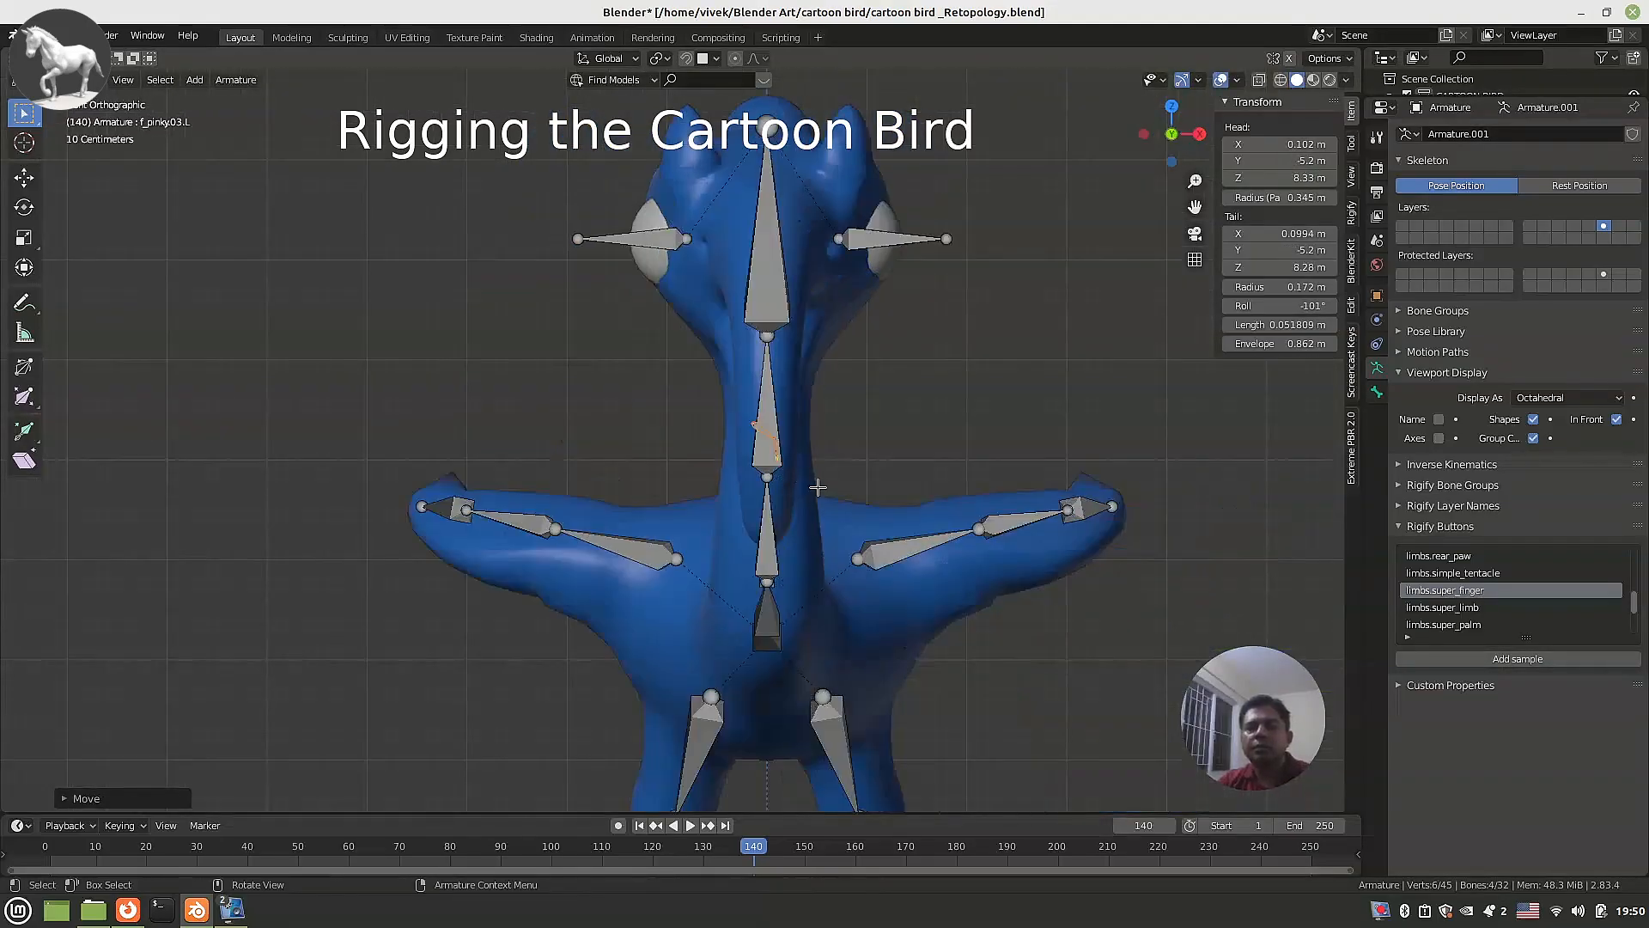
key("s")
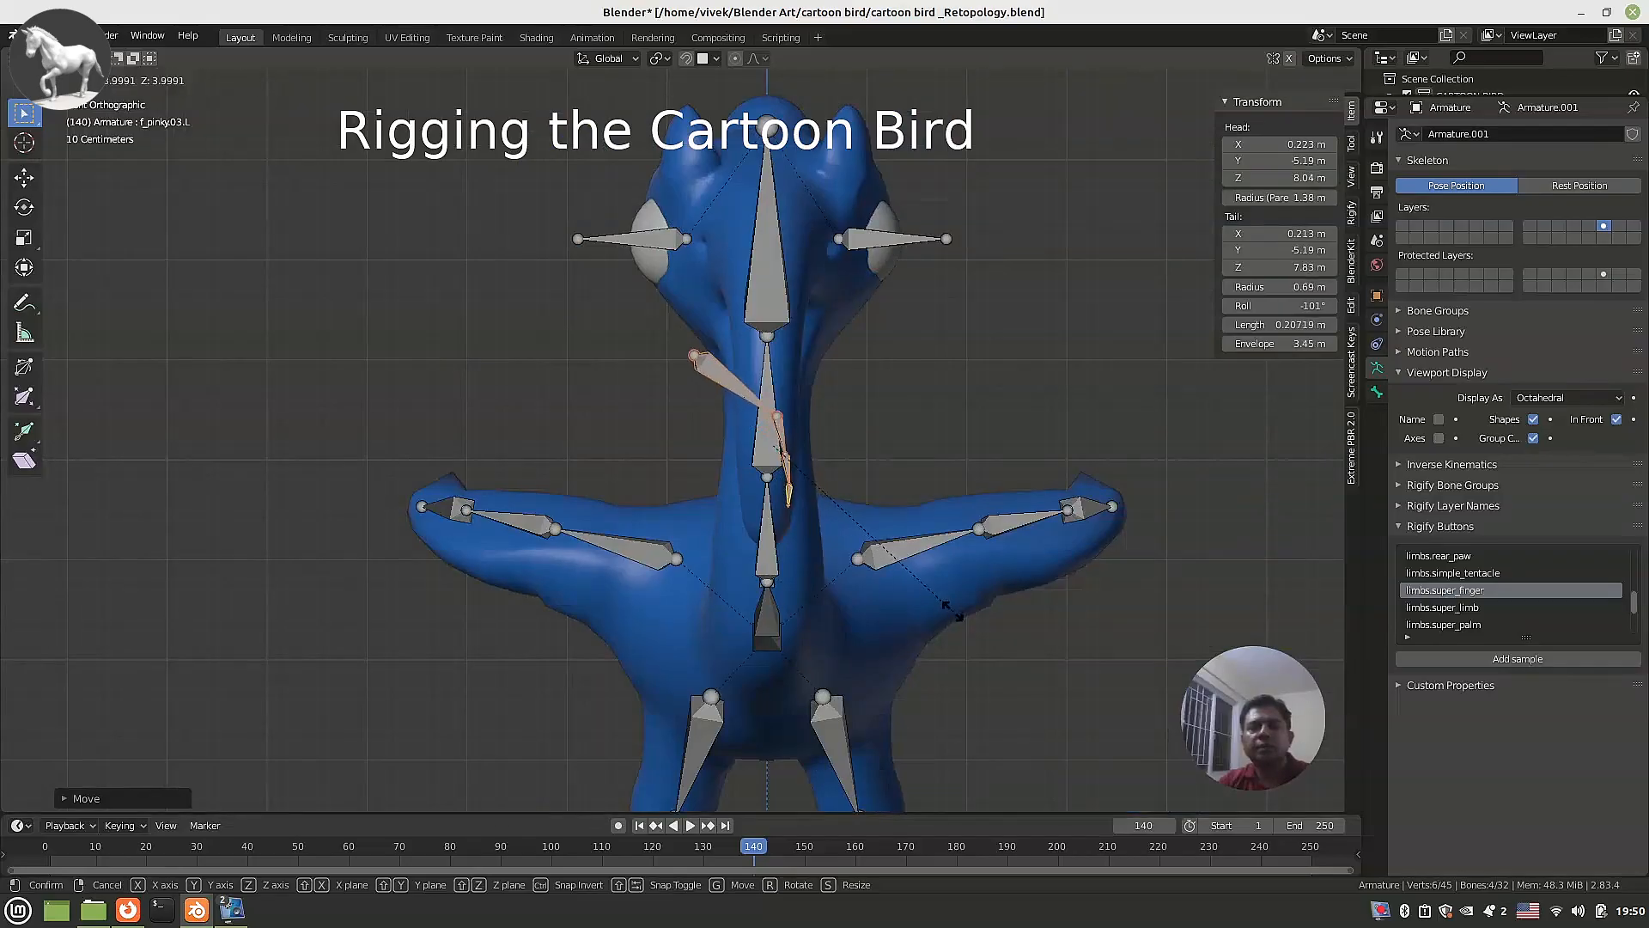
left_click(964, 624)
key("s")
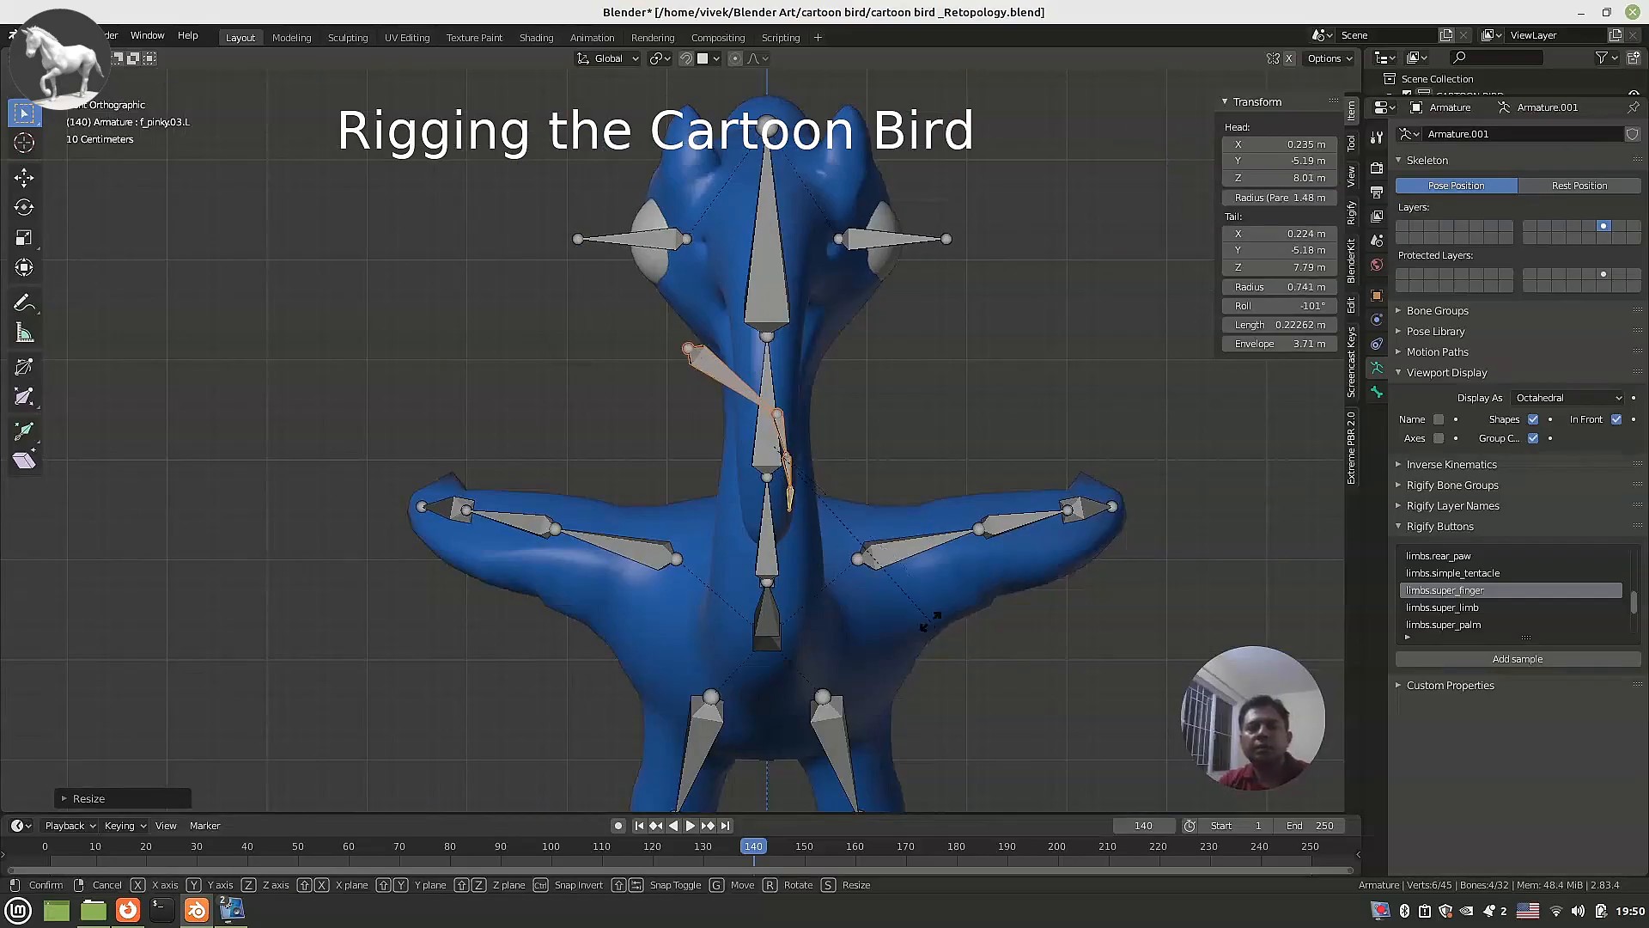
key("z")
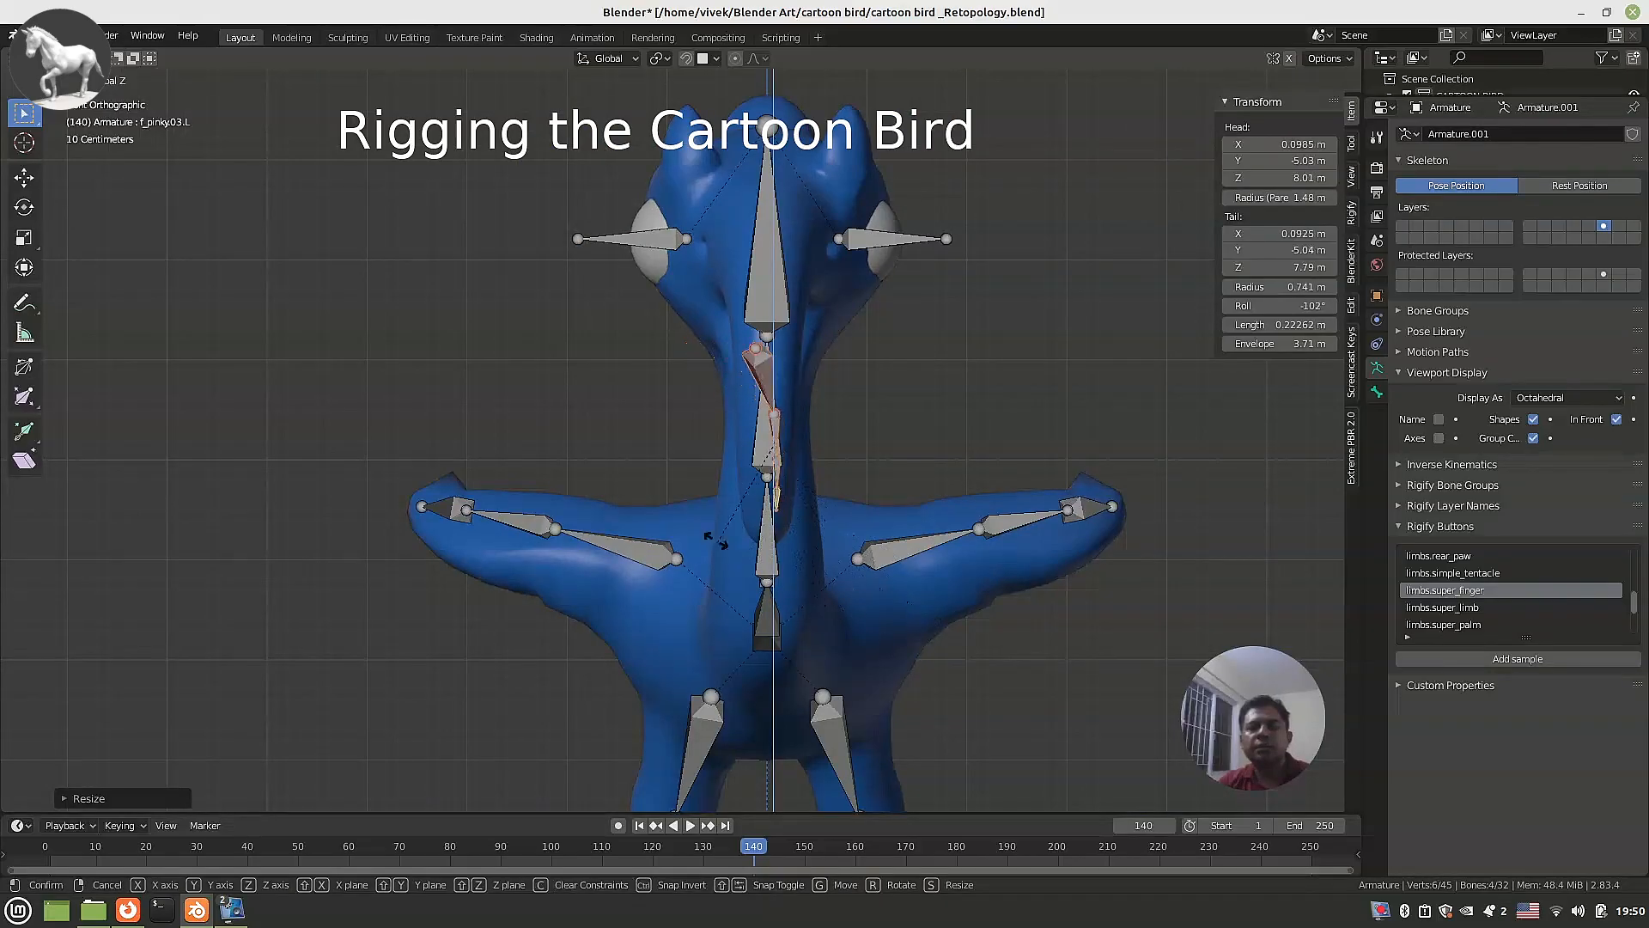
key("r")
left_click(706, 515)
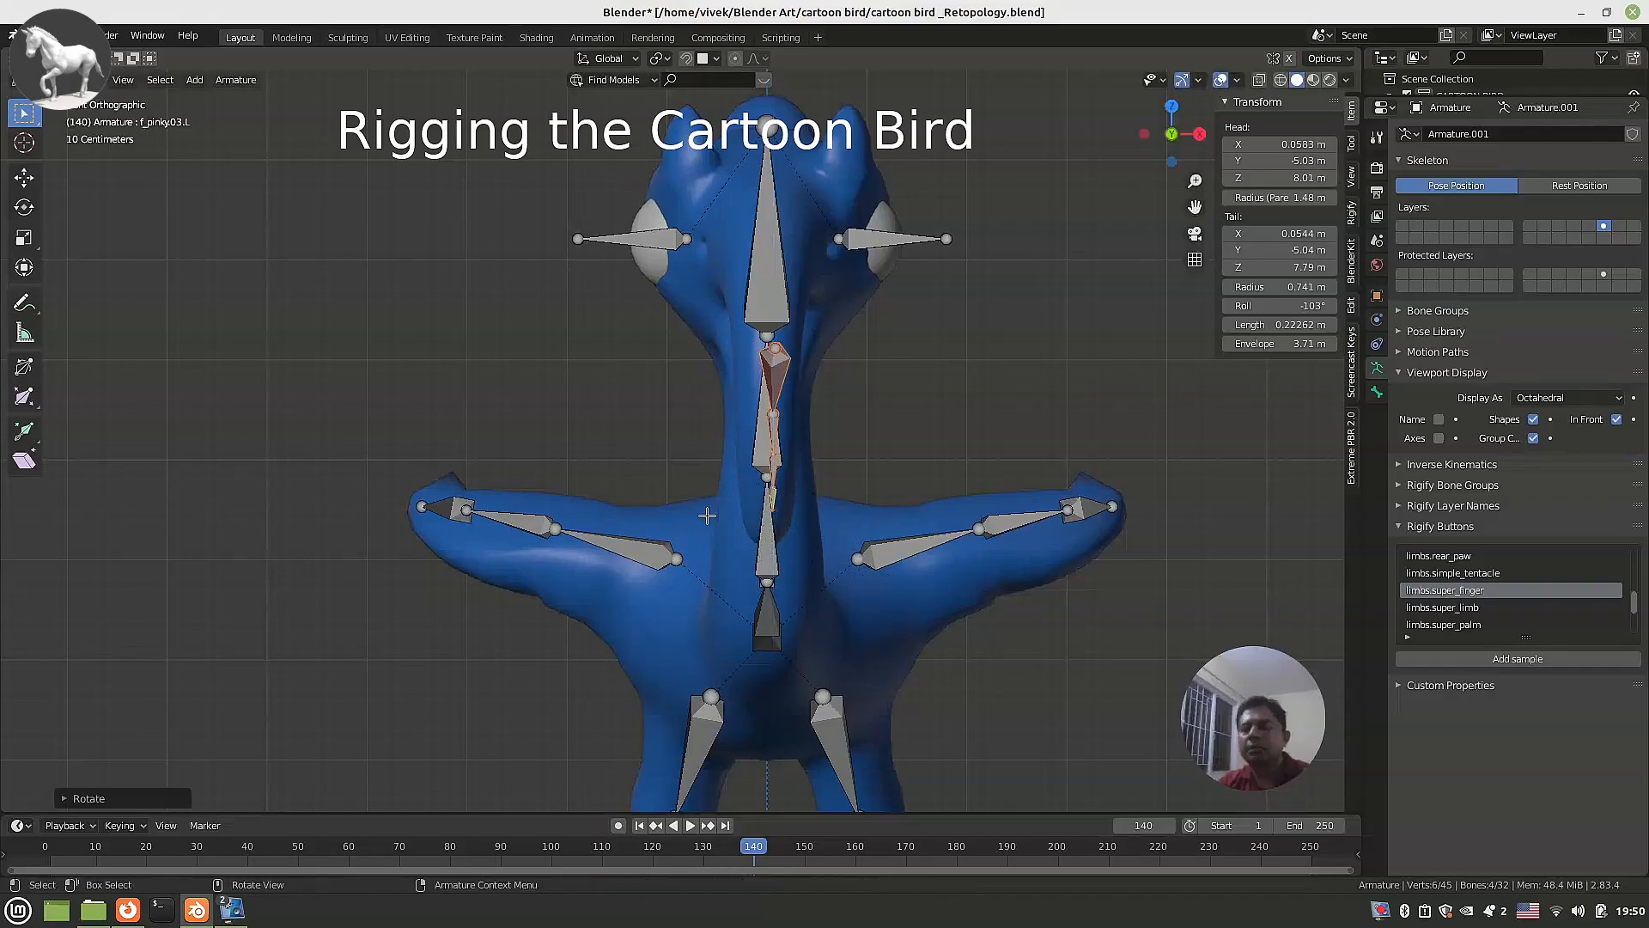
Rotate the finger chain in side view along the lower beak and move it inside, with the tip bone's head at about Y -5.67 m, Z 8.59 m.
key("KP_3")
key("r")
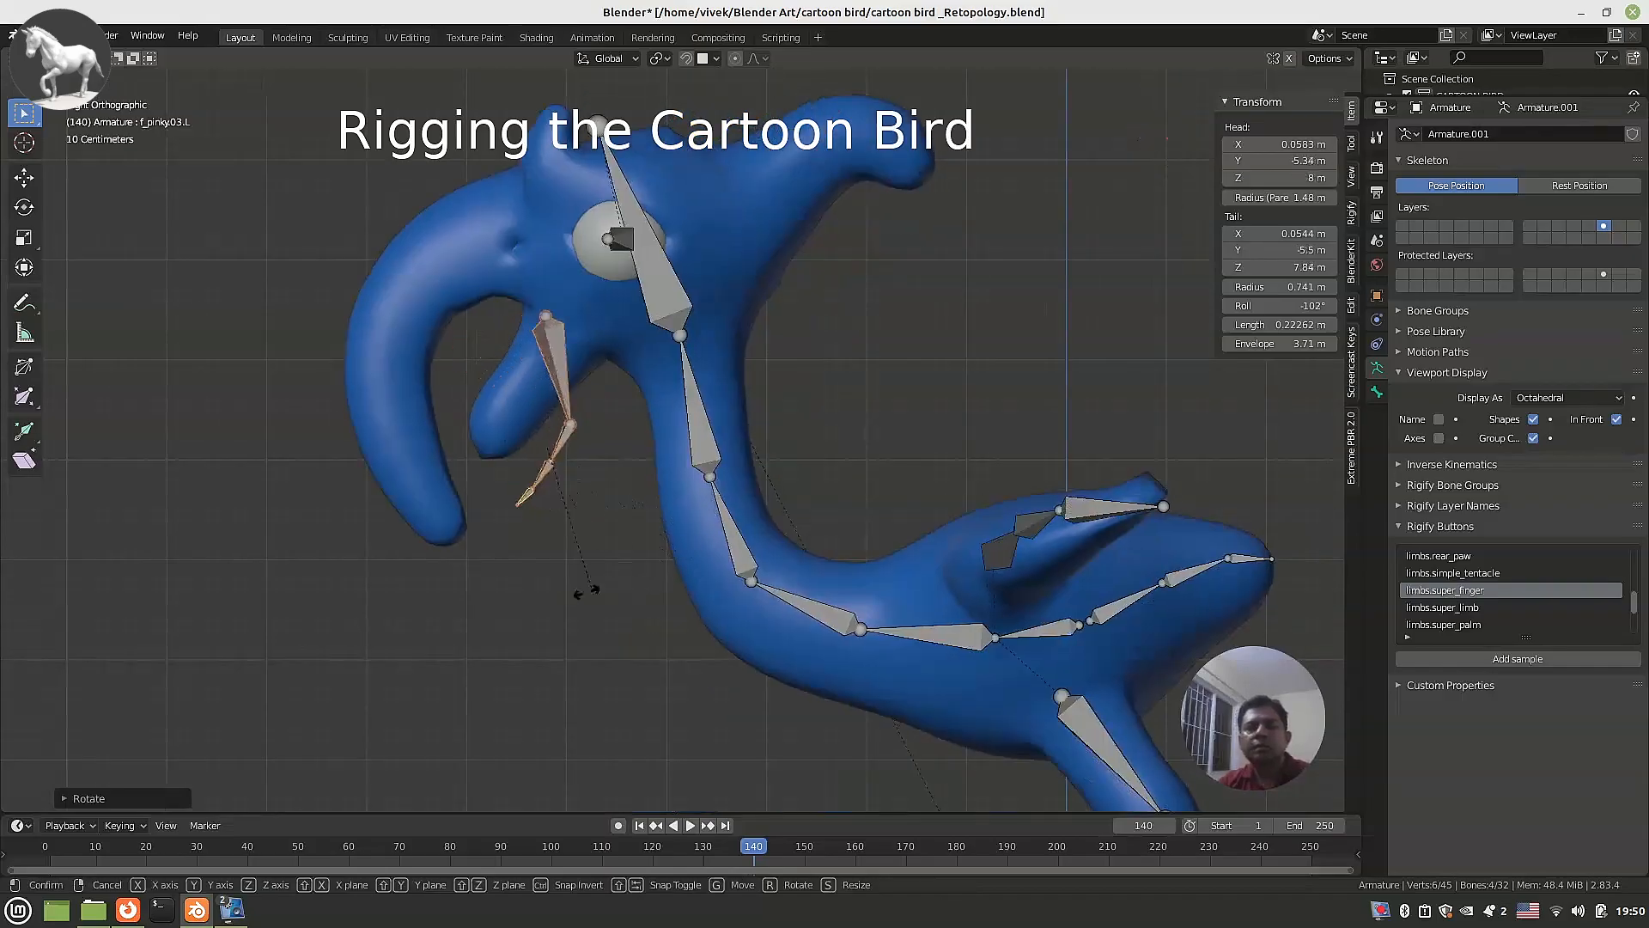
left_click(526, 547)
middle_click_drag(562, 486, 627, 604, "shift")
scroll(629, 605, "up", 1)
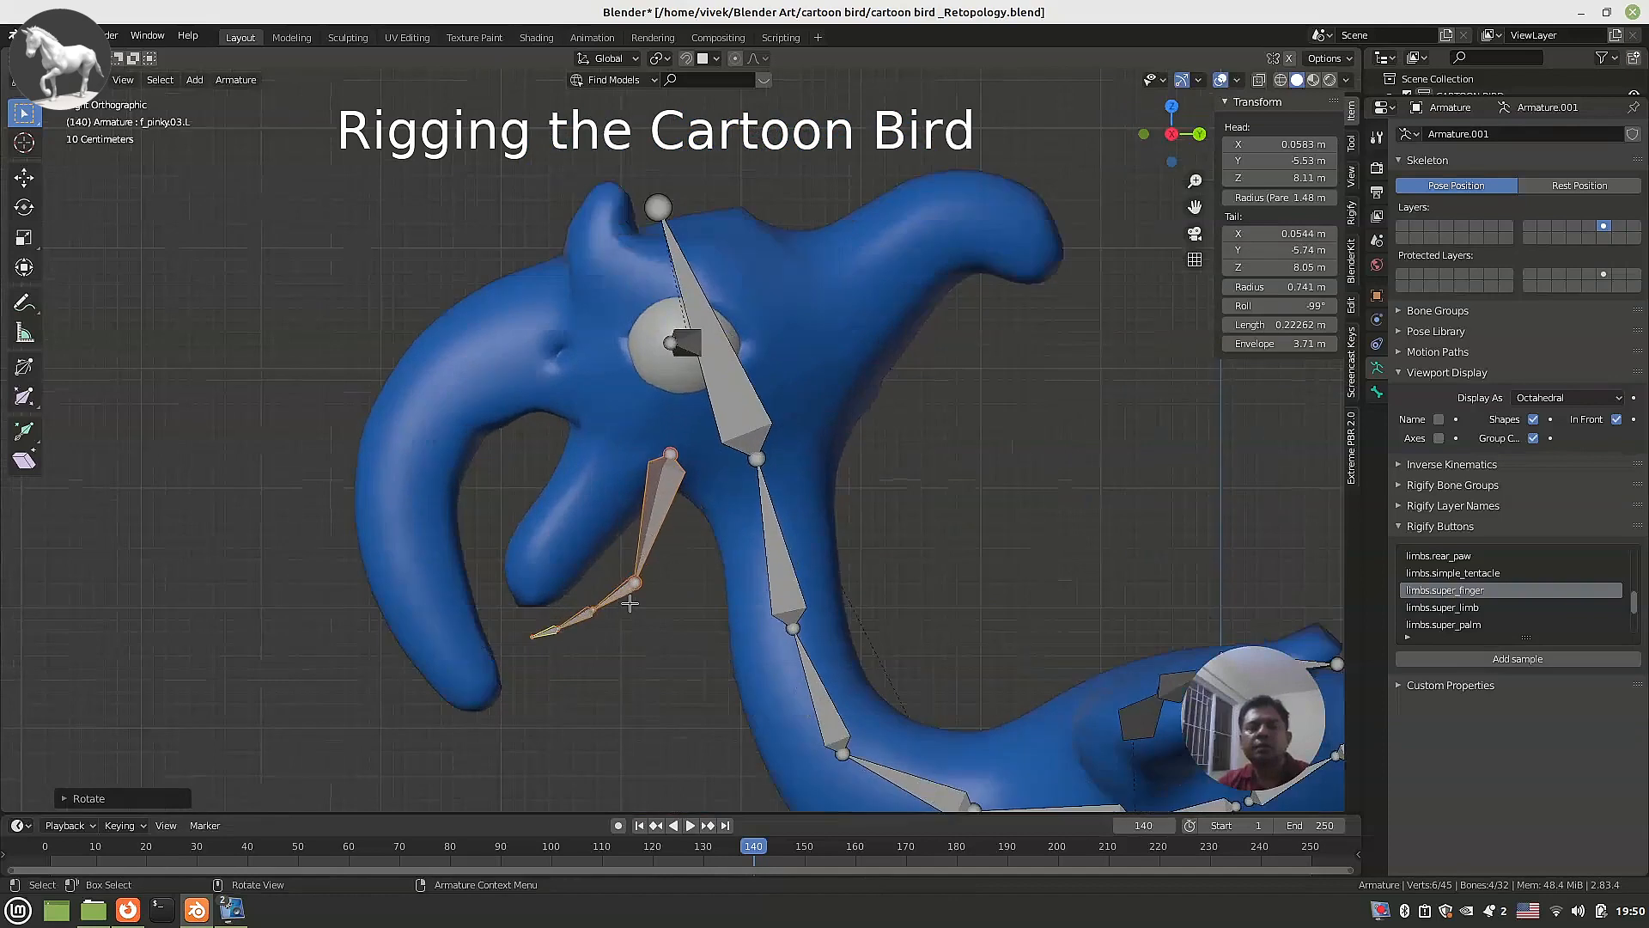
key("g")
left_click(612, 546)
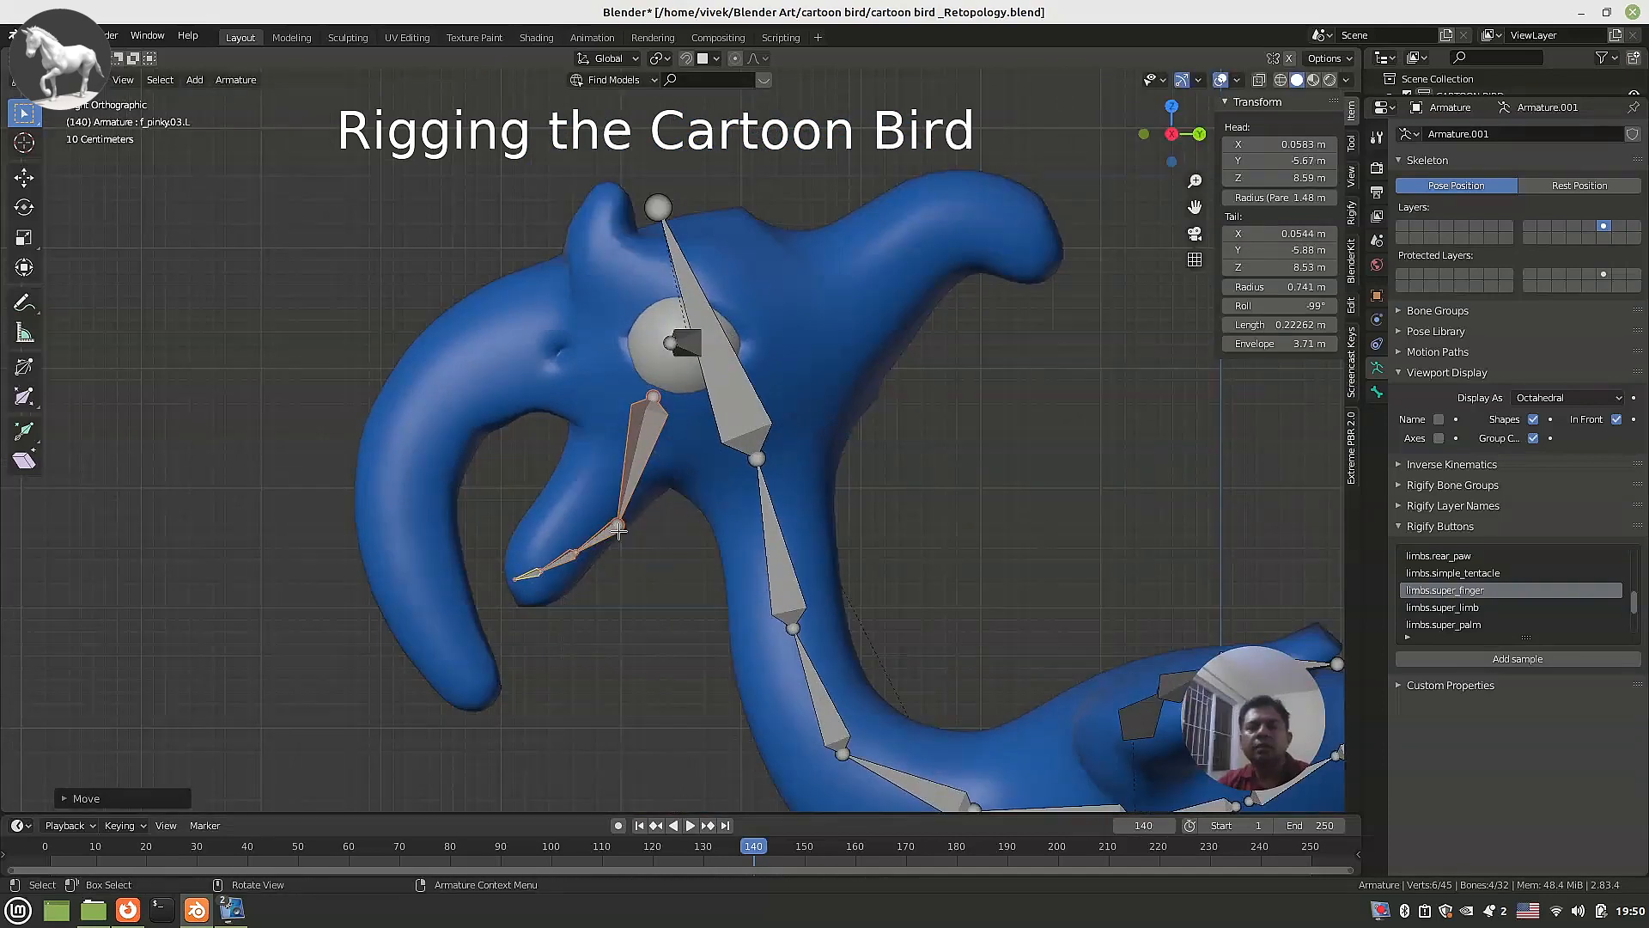
left_click(618, 531)
key("g")
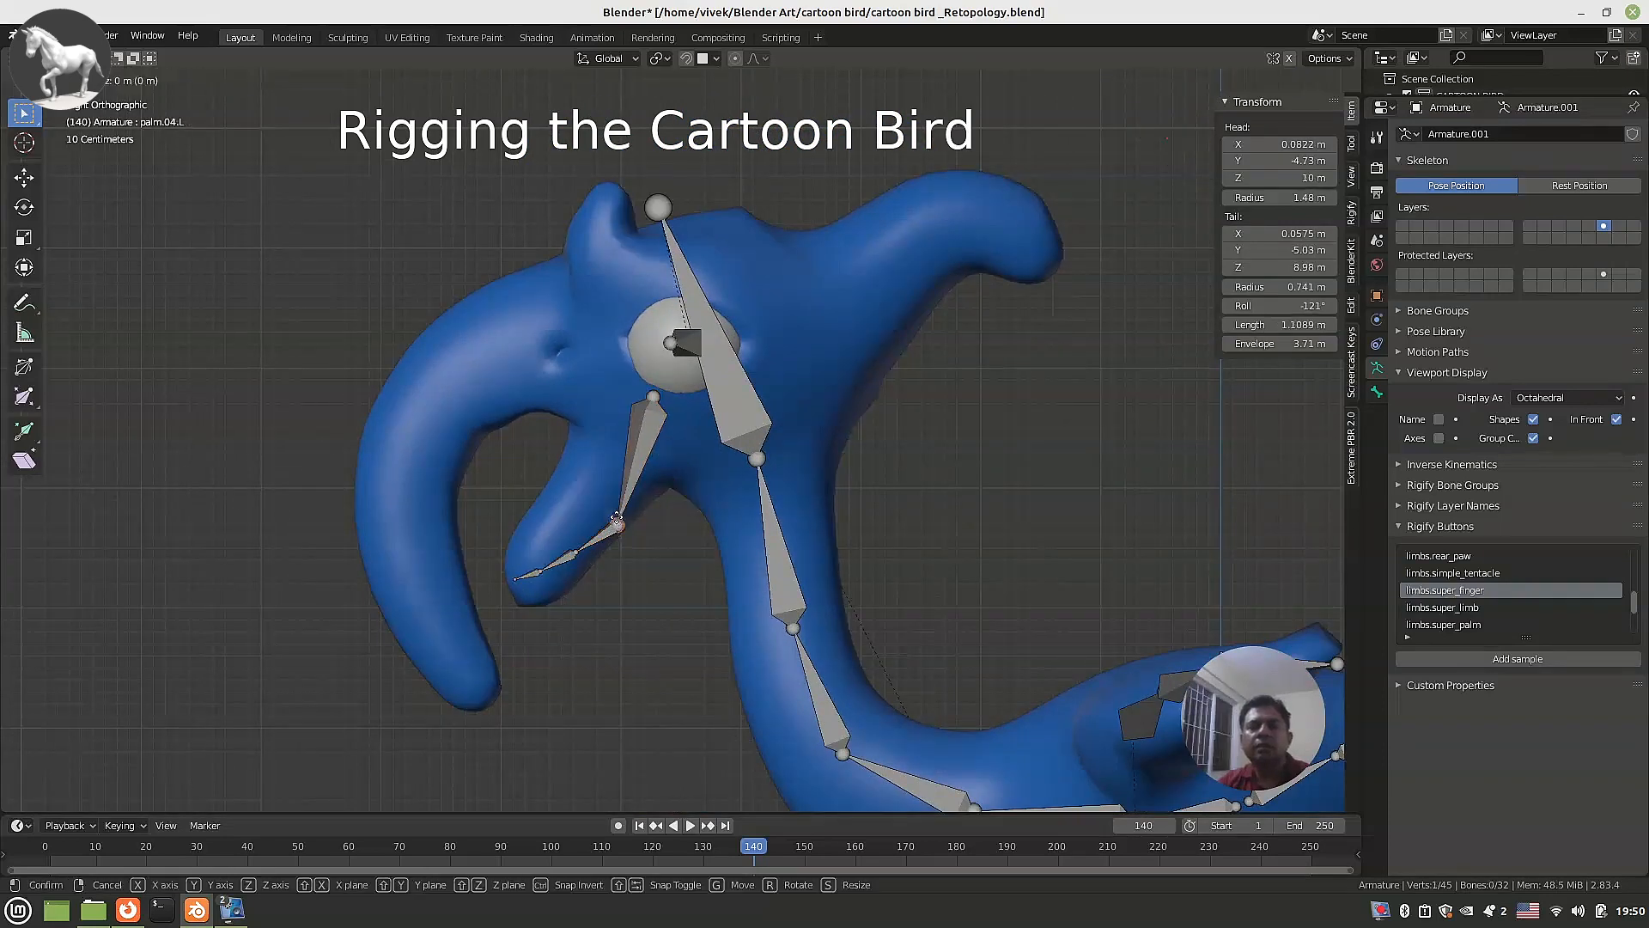
left_click(595, 502)
key("ctrl+z")
Move the joint between palm.04.L and f_pinky01.L to about Y -5.17 m, Z 9.12 m, and the palm bone's base to Y -4.84 m, Z 9.52 m.
left_click(618, 531)
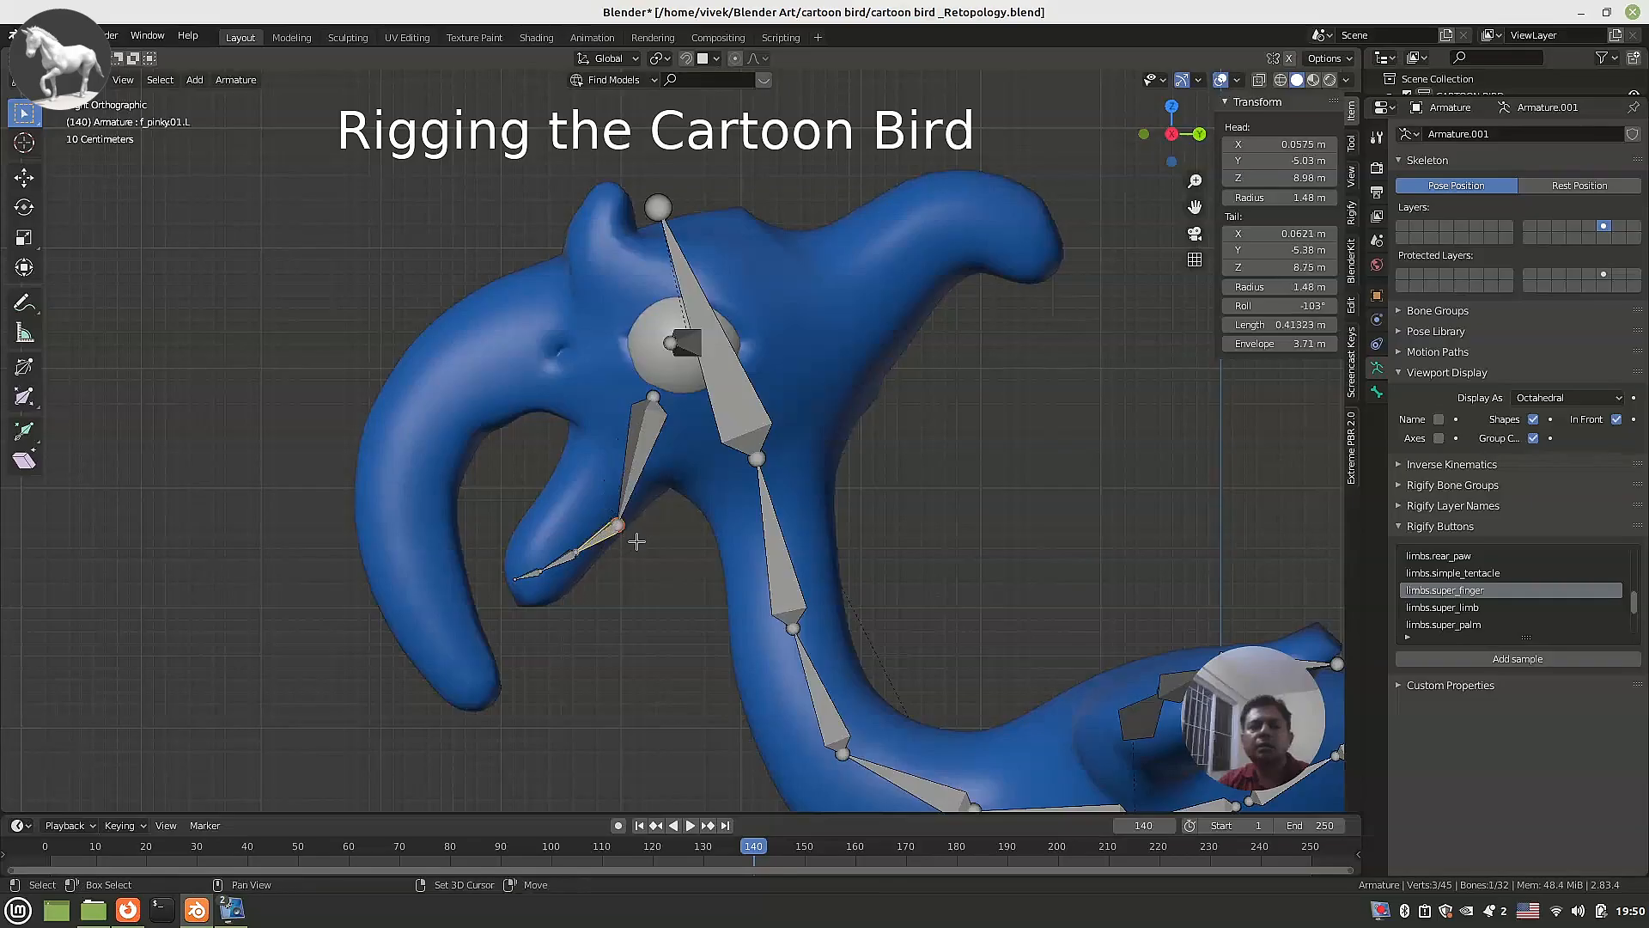
key("g")
left_click(625, 526)
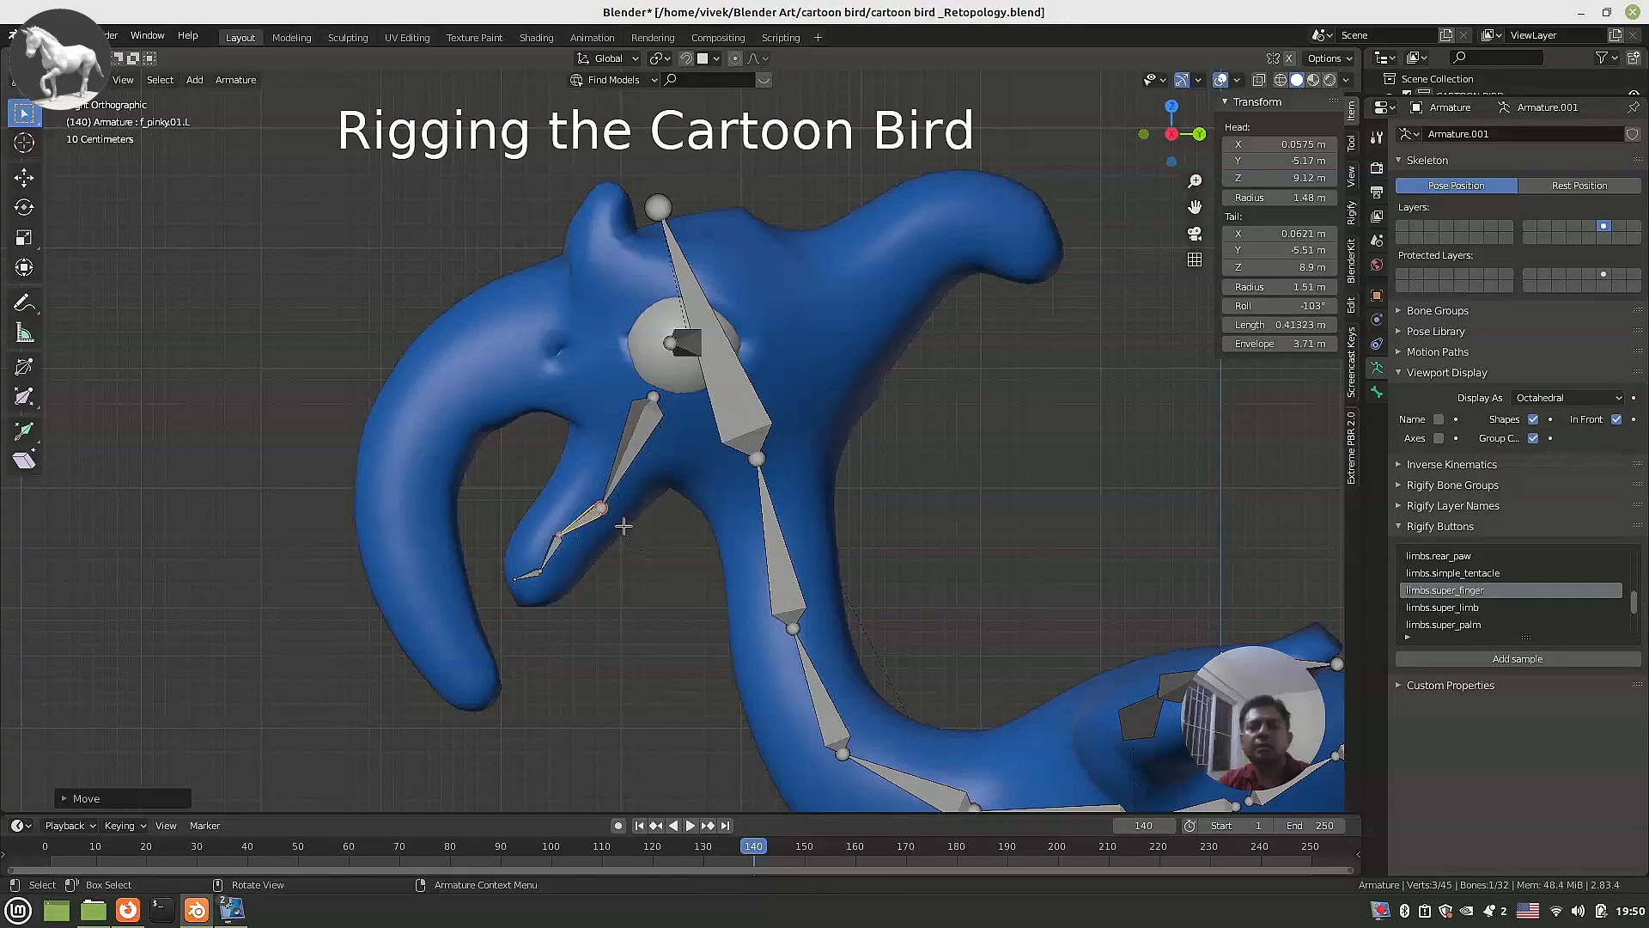
left_click(653, 409)
key("g")
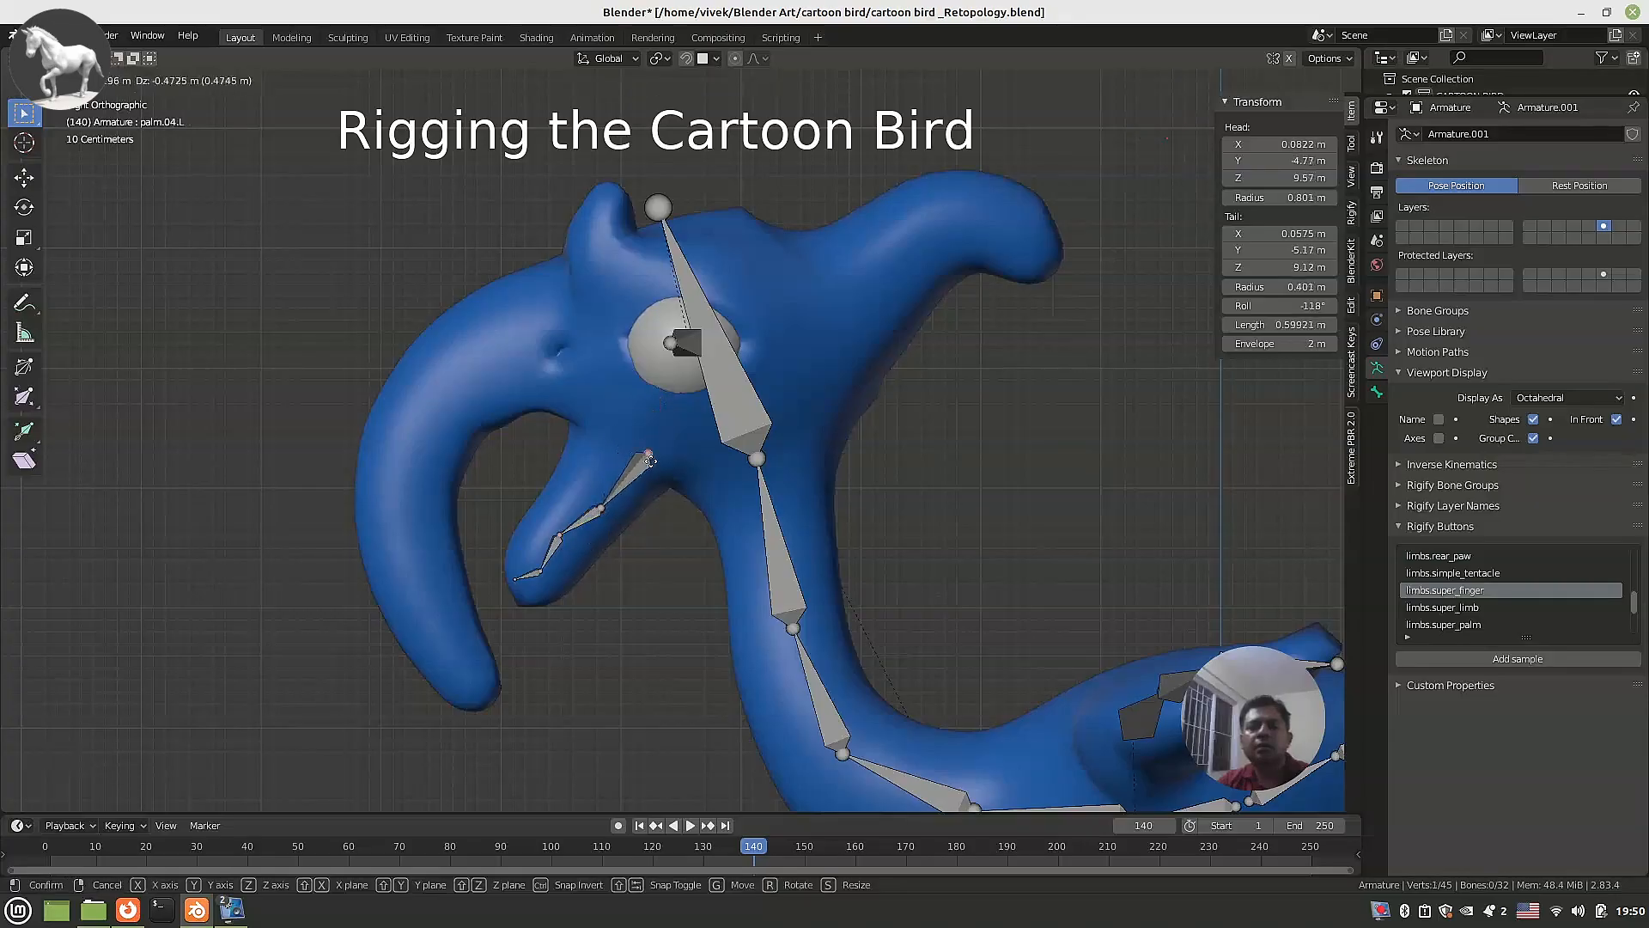
left_click(629, 496)
Adjust f_pinky02.L to follow the lower beak, with its head at about Y -5.45 m, Z 8.86 m and tail at Y -5.67 m, Z 8.67 m.
left_click(558, 542)
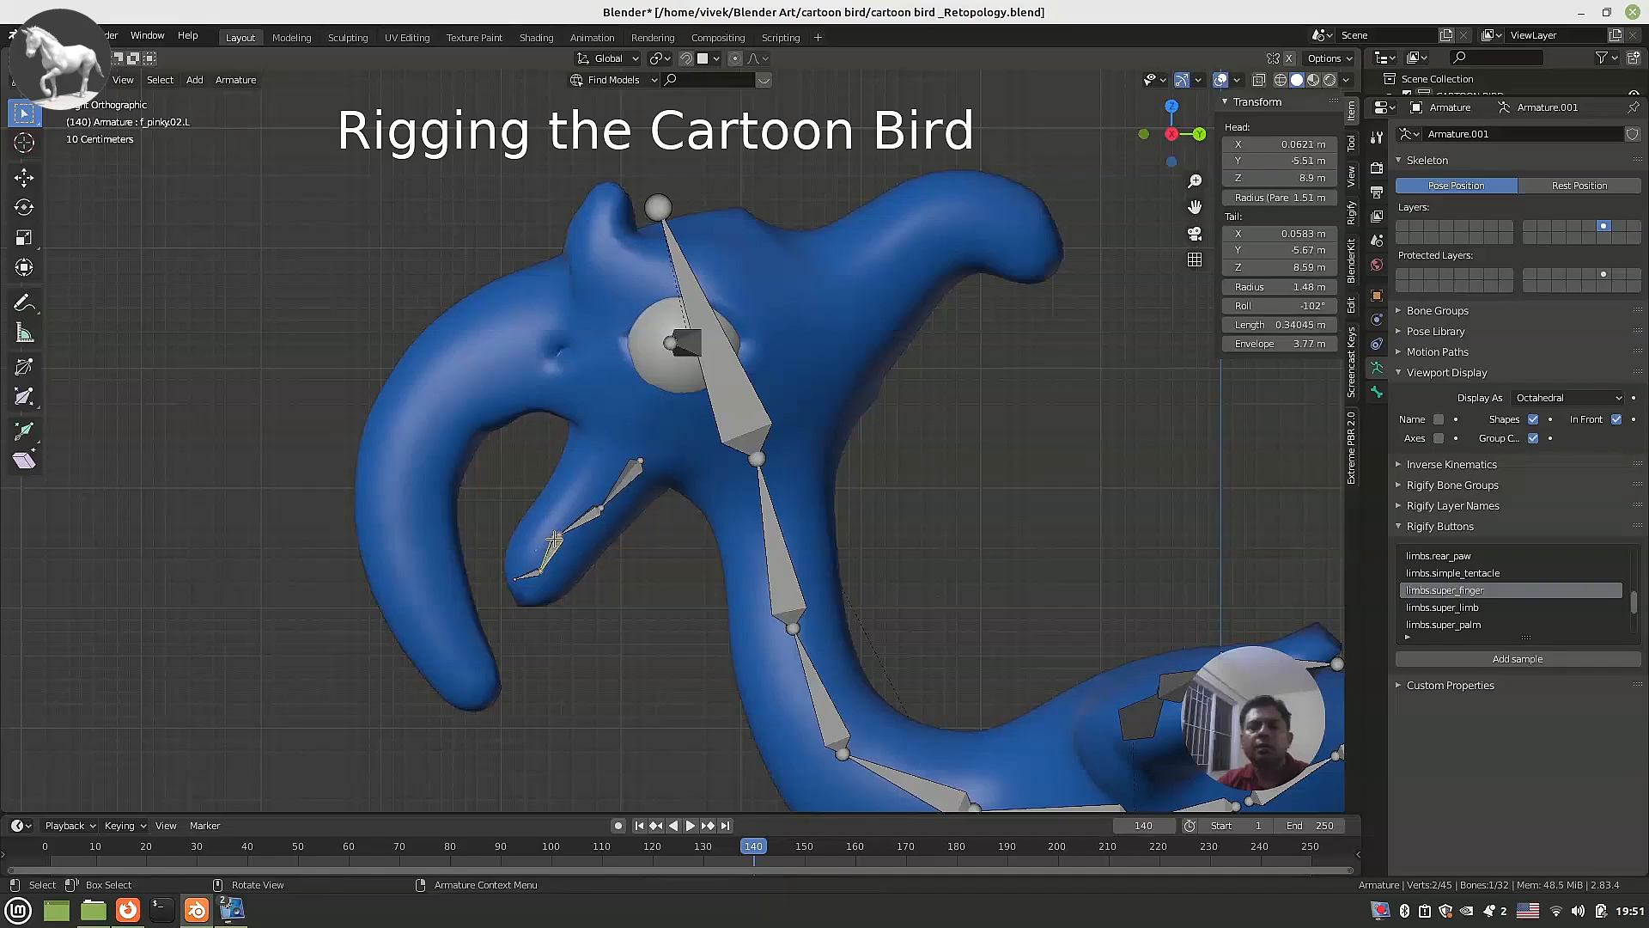
key("g")
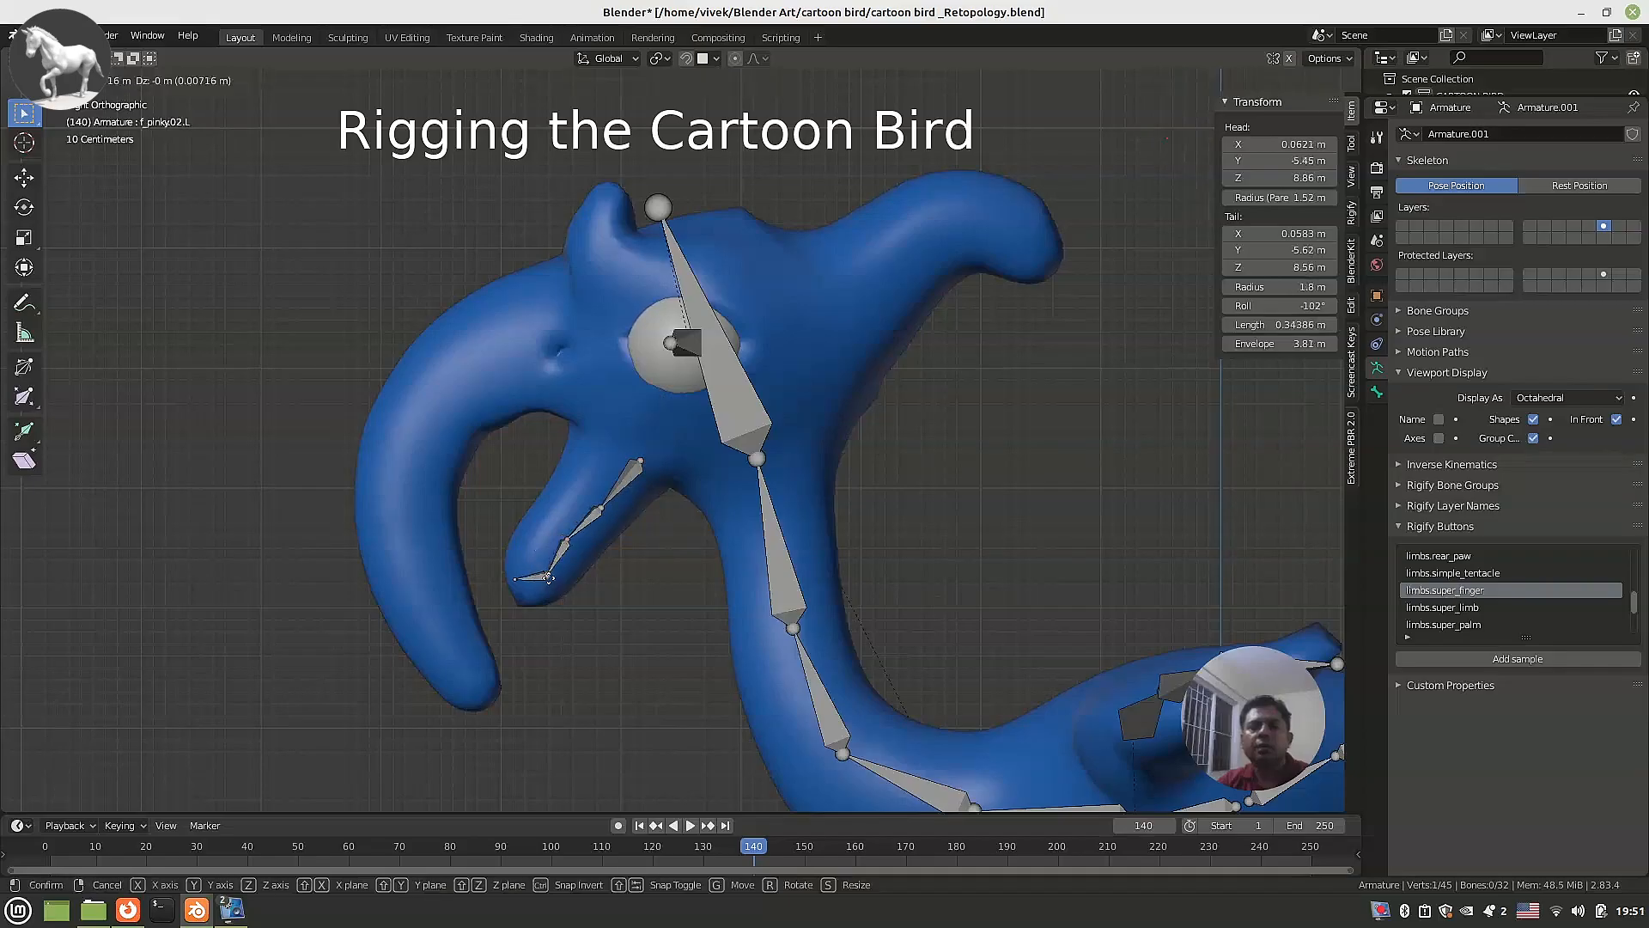
left_click(548, 571)
scroll(561, 570, "down", 1)
middle_click_drag(561, 569, 653, 504)
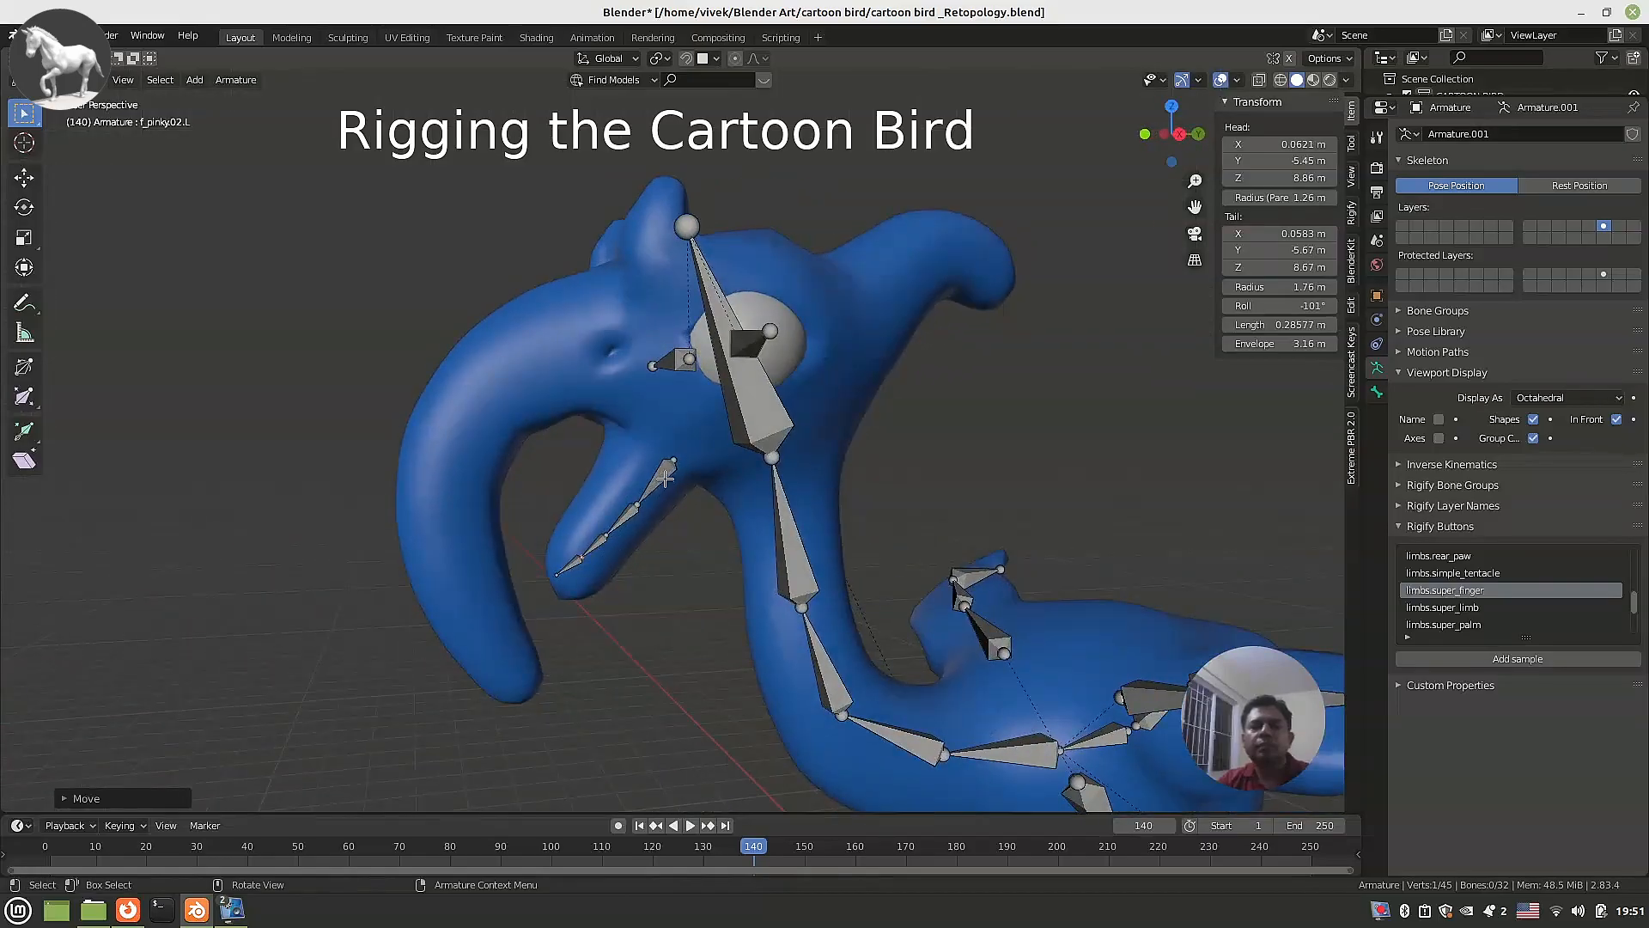
Parent the lower beak's base bone palm.04.L to the head bone spine.003 with Keep Offset, and save the file.
left_click(666, 478)
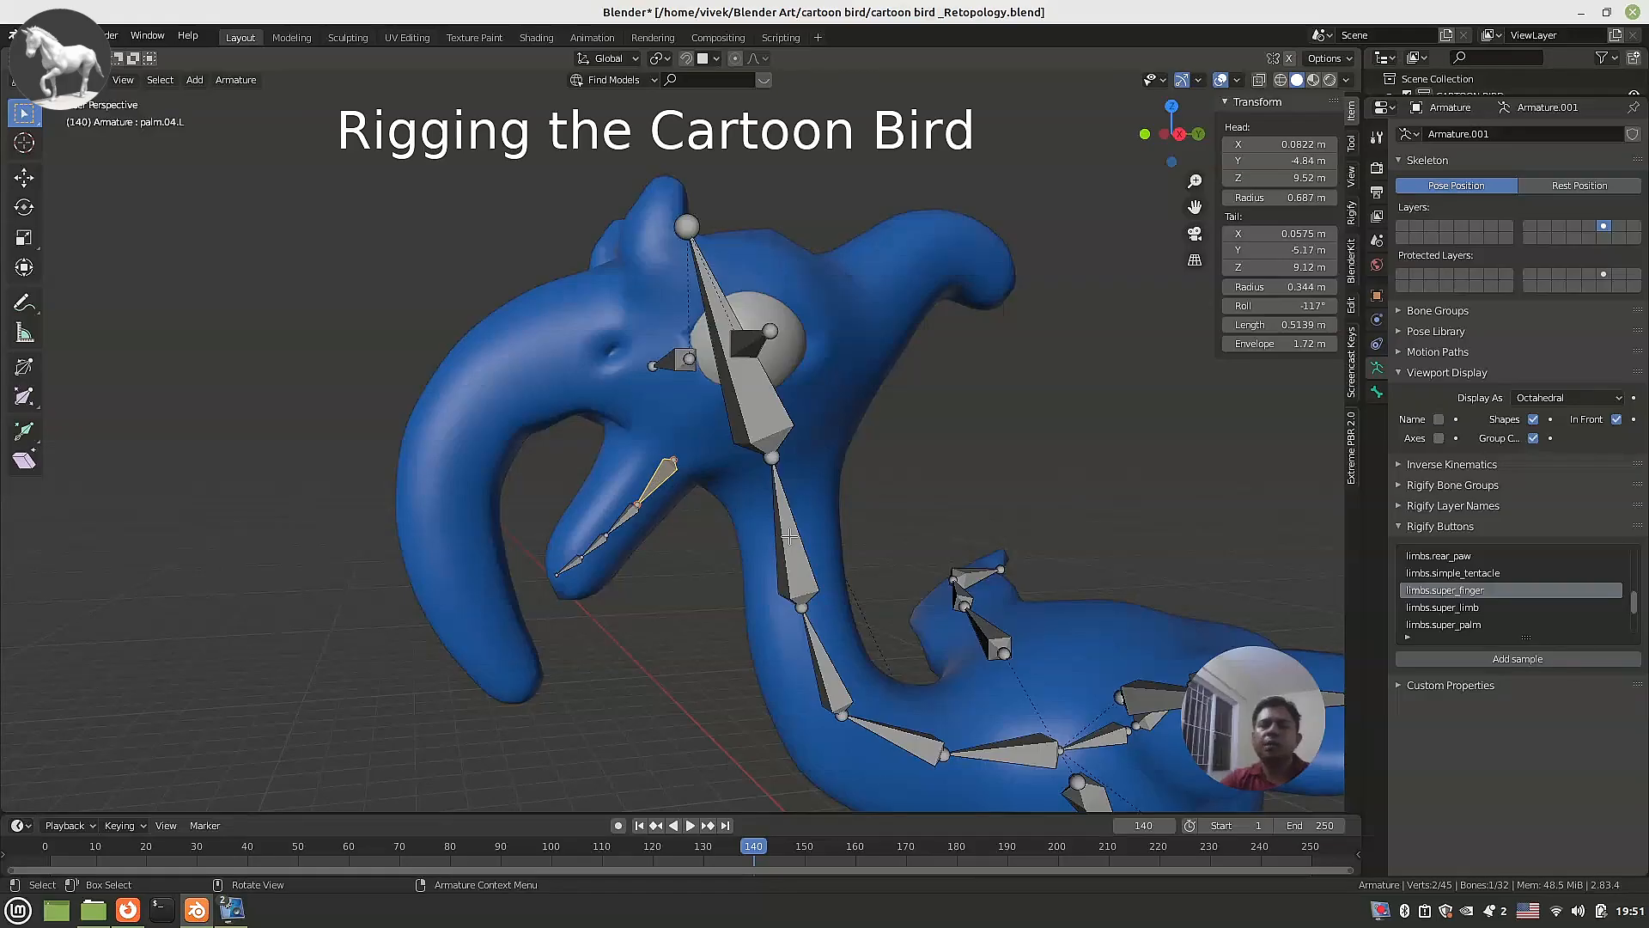
left_click(732, 405, "shift")
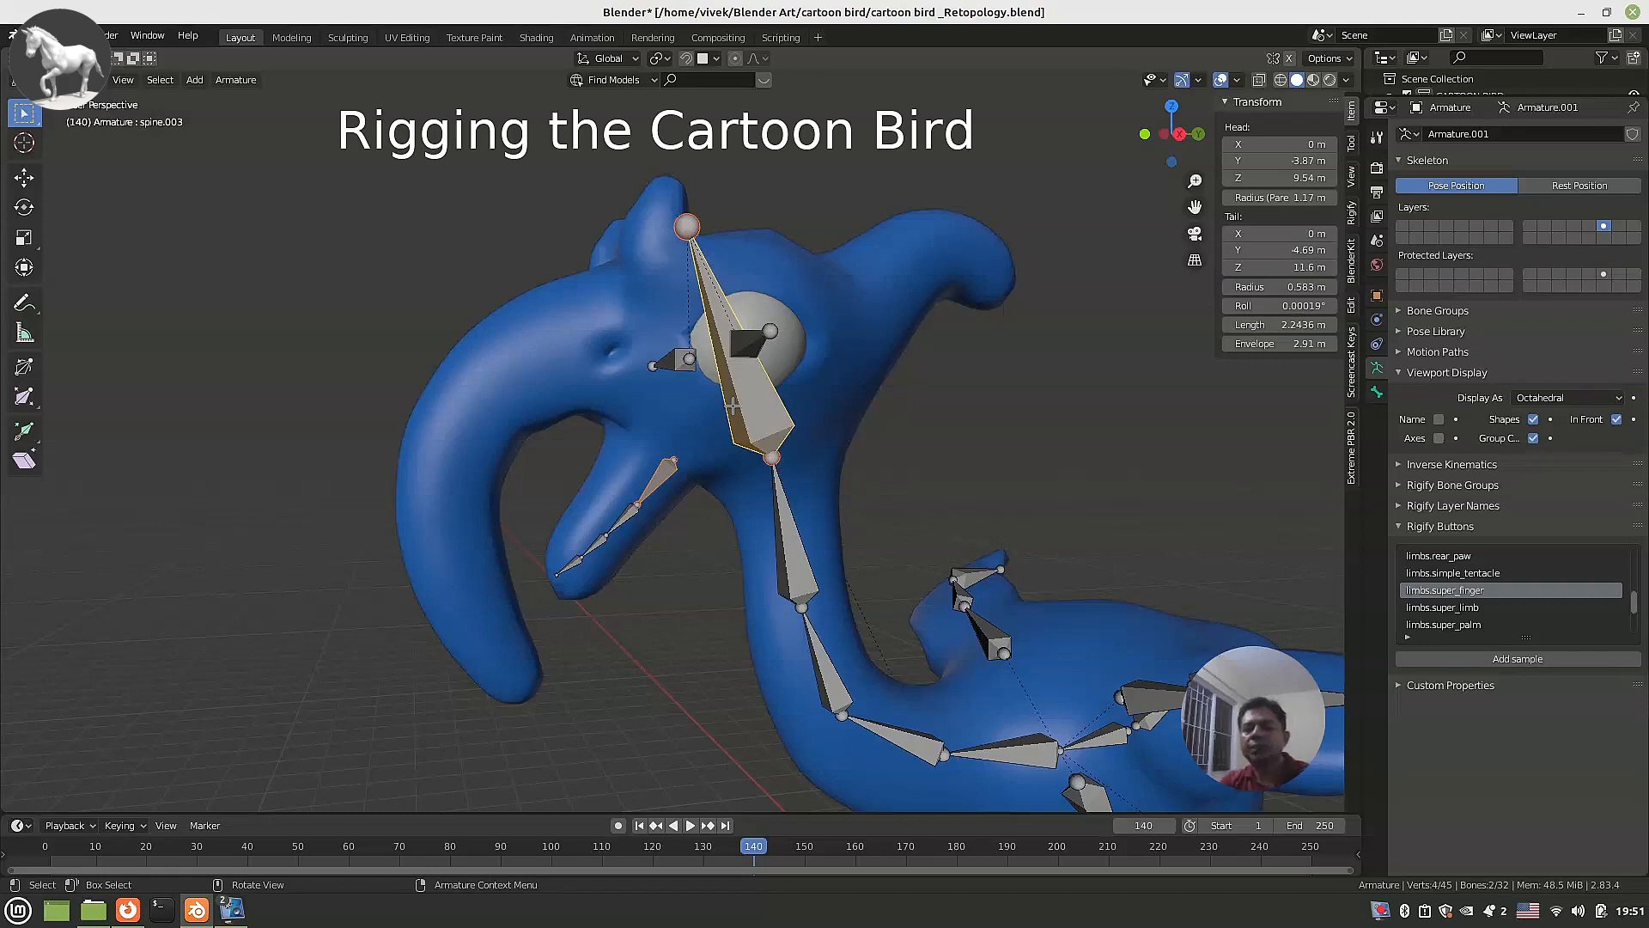
key("ctrl+p")
left_click(732, 405)
scroll(732, 419, "down", 2)
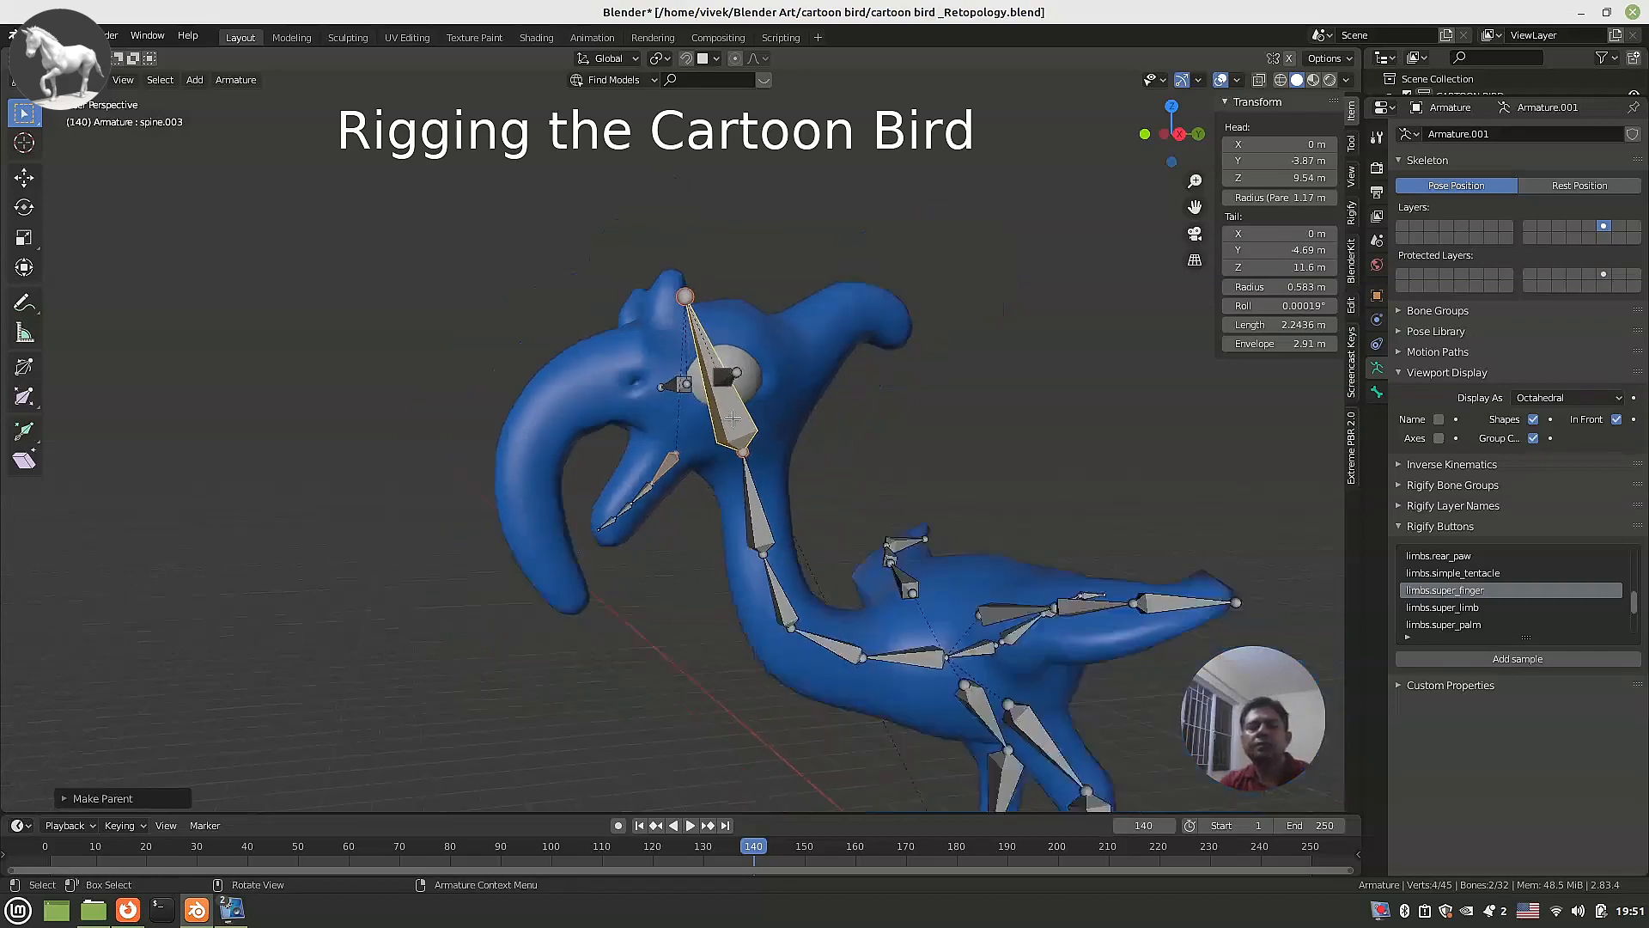
scroll(733, 419, "down", 1)
key("ctrl+s")
Return to Object Mode and apply all transforms to the armature.
scroll(771, 466, "down", 2)
middle_click_drag(776, 505, 797, 439)
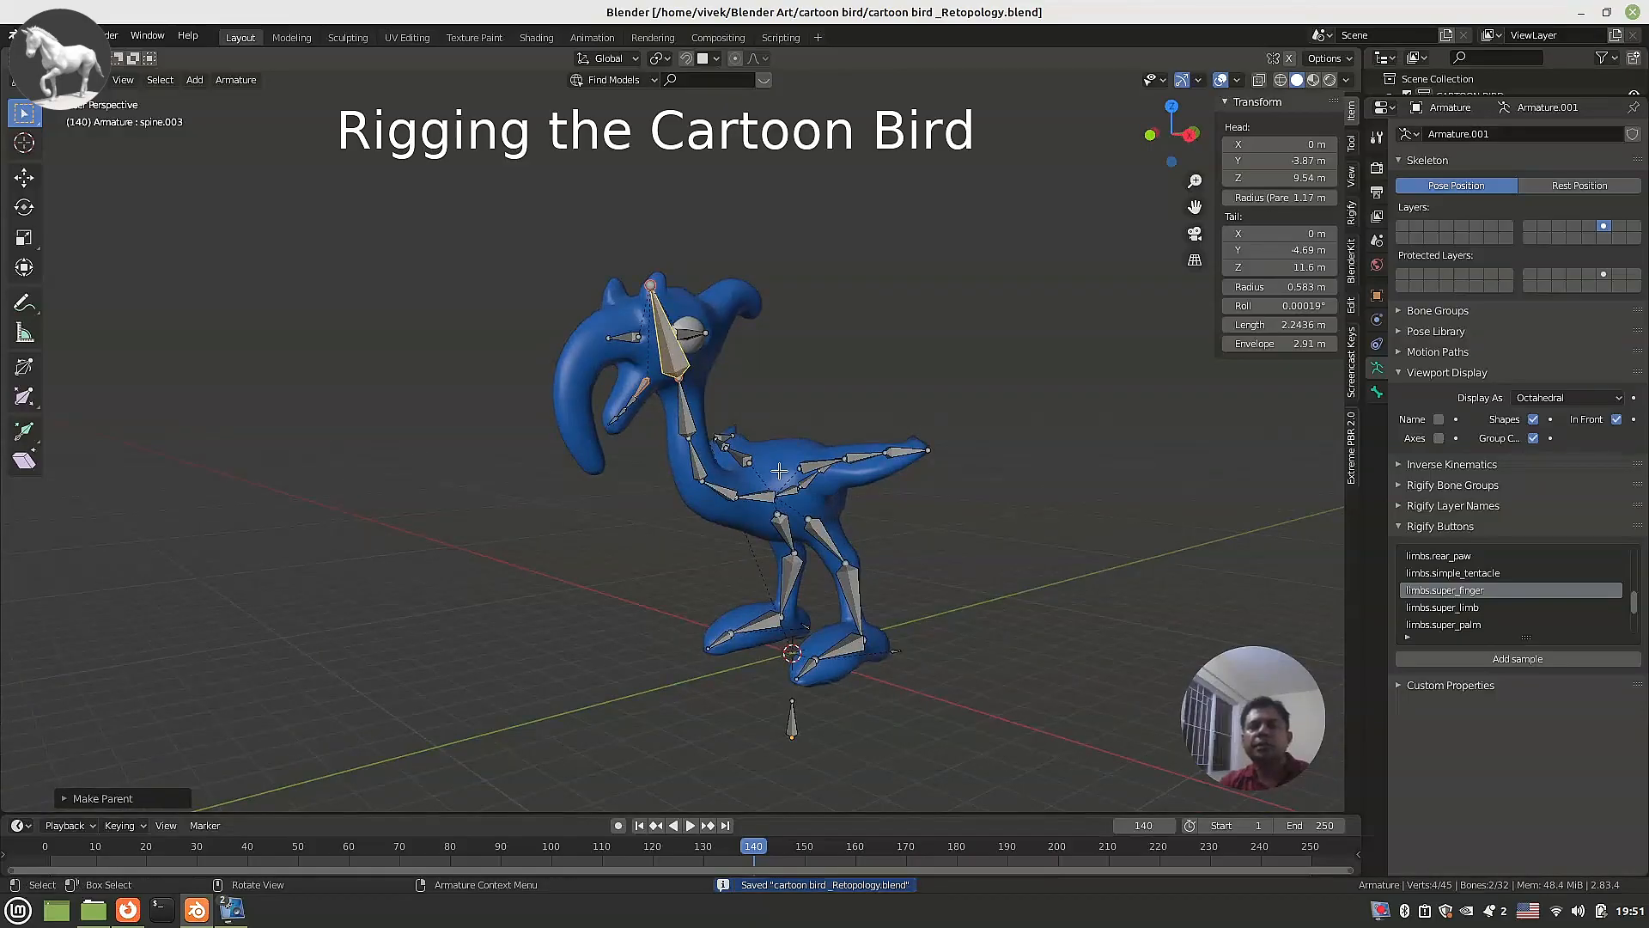
key("Tab")
middle_click_drag(778, 471, 711, 468)
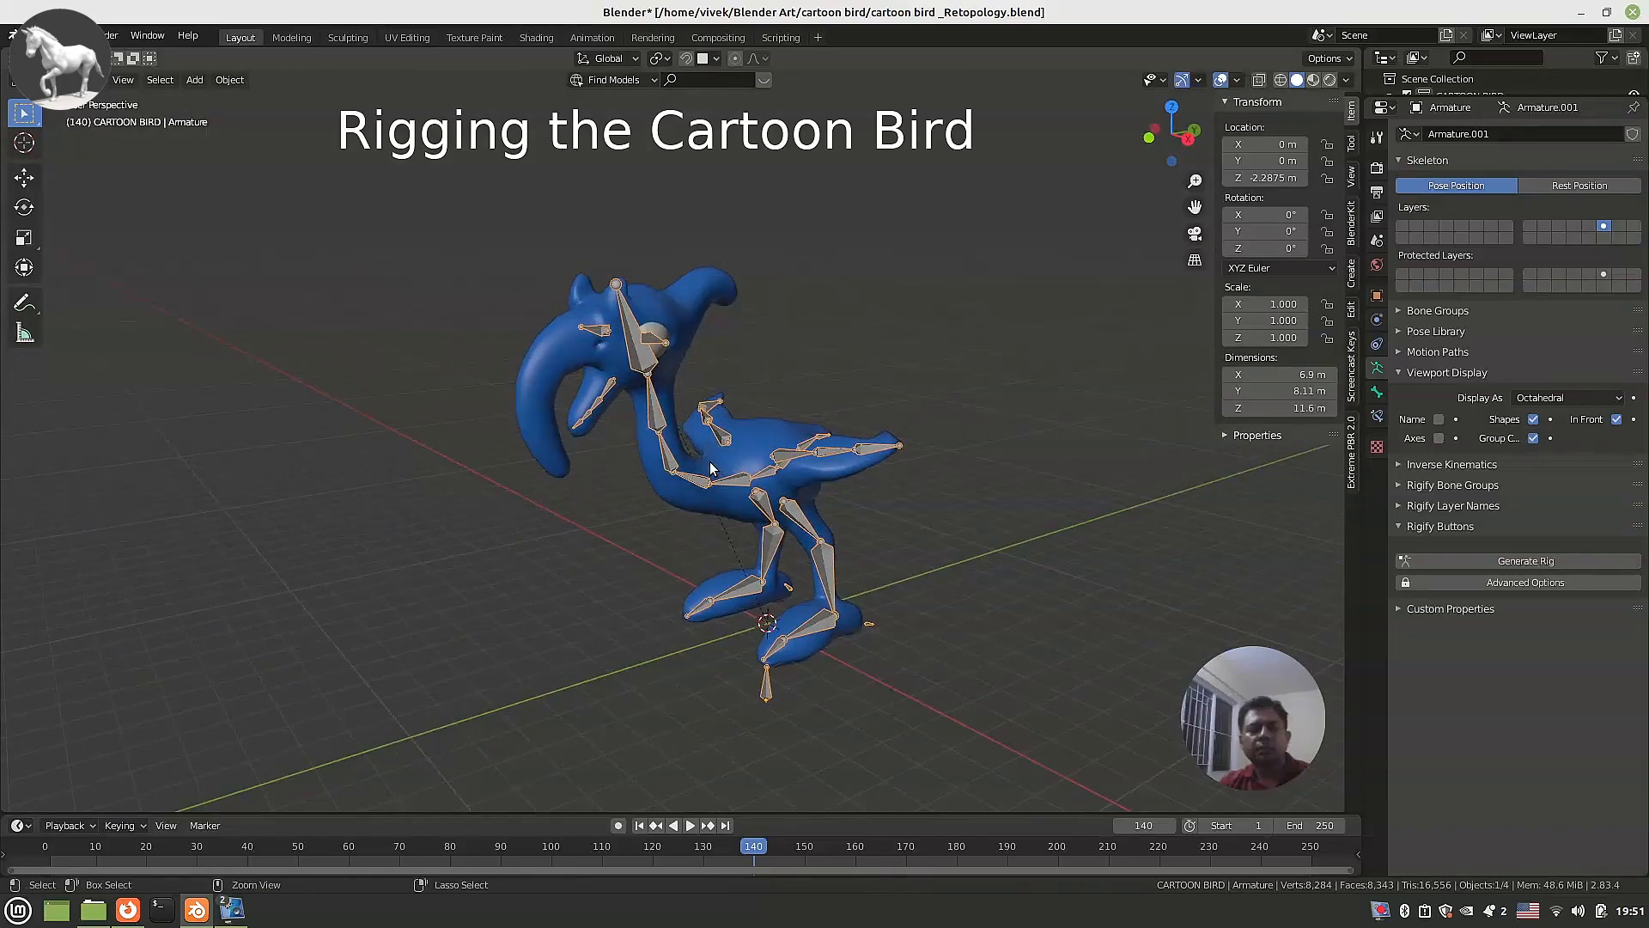
key("ctrl+a")
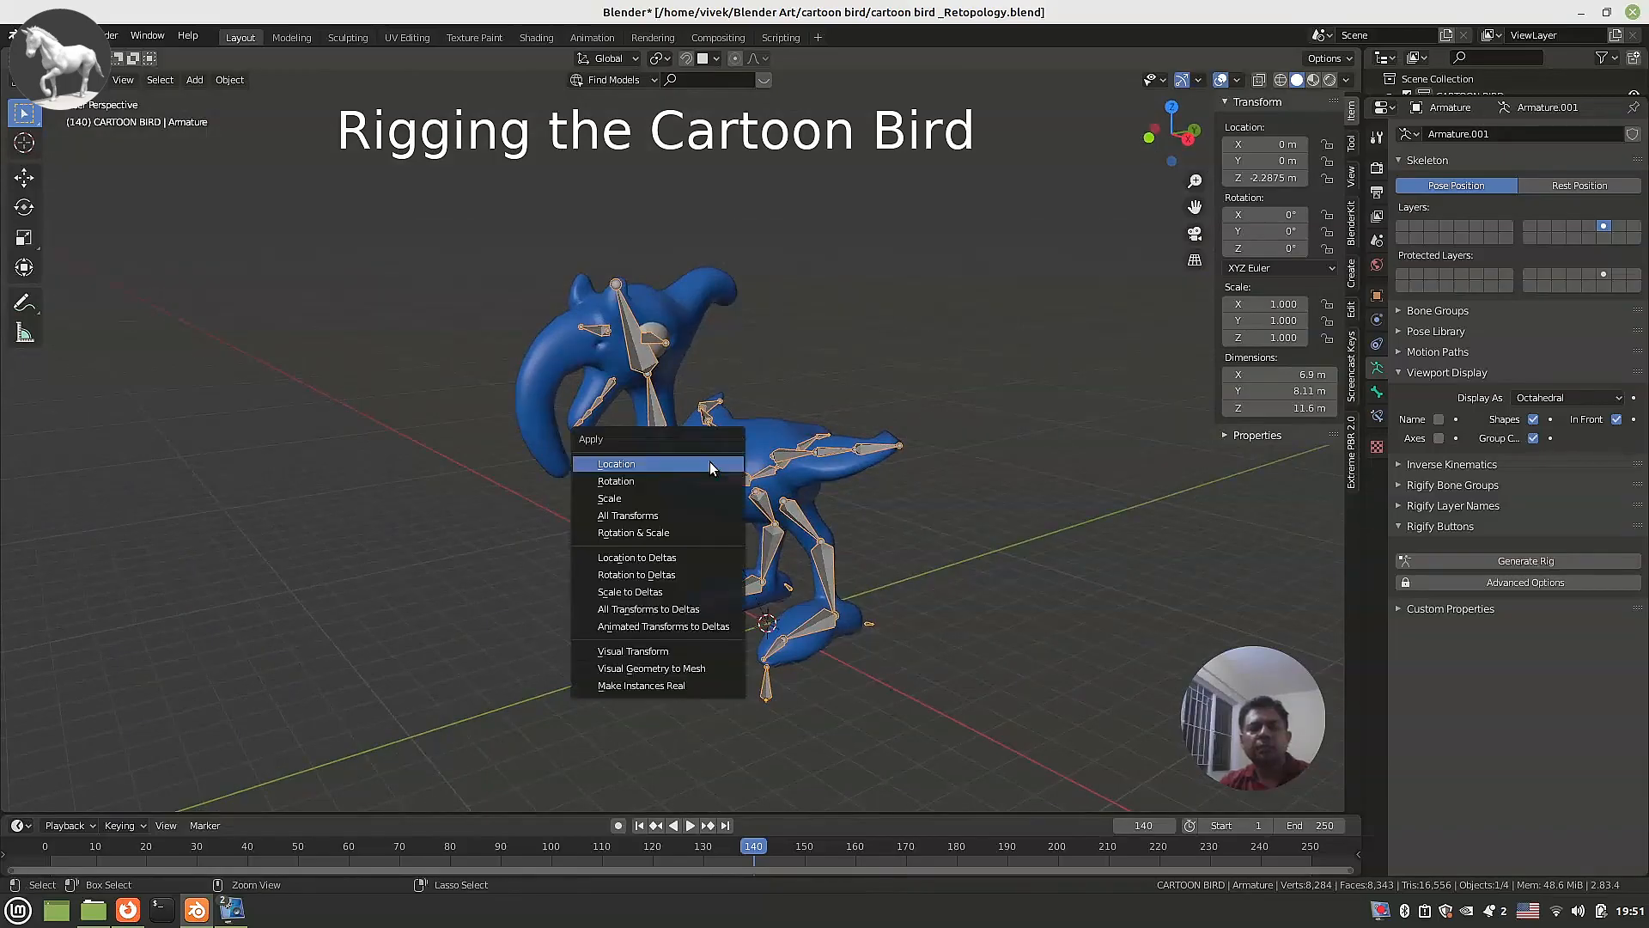
left_click(676, 514)
middle_click_drag(832, 534, 1235, 555)
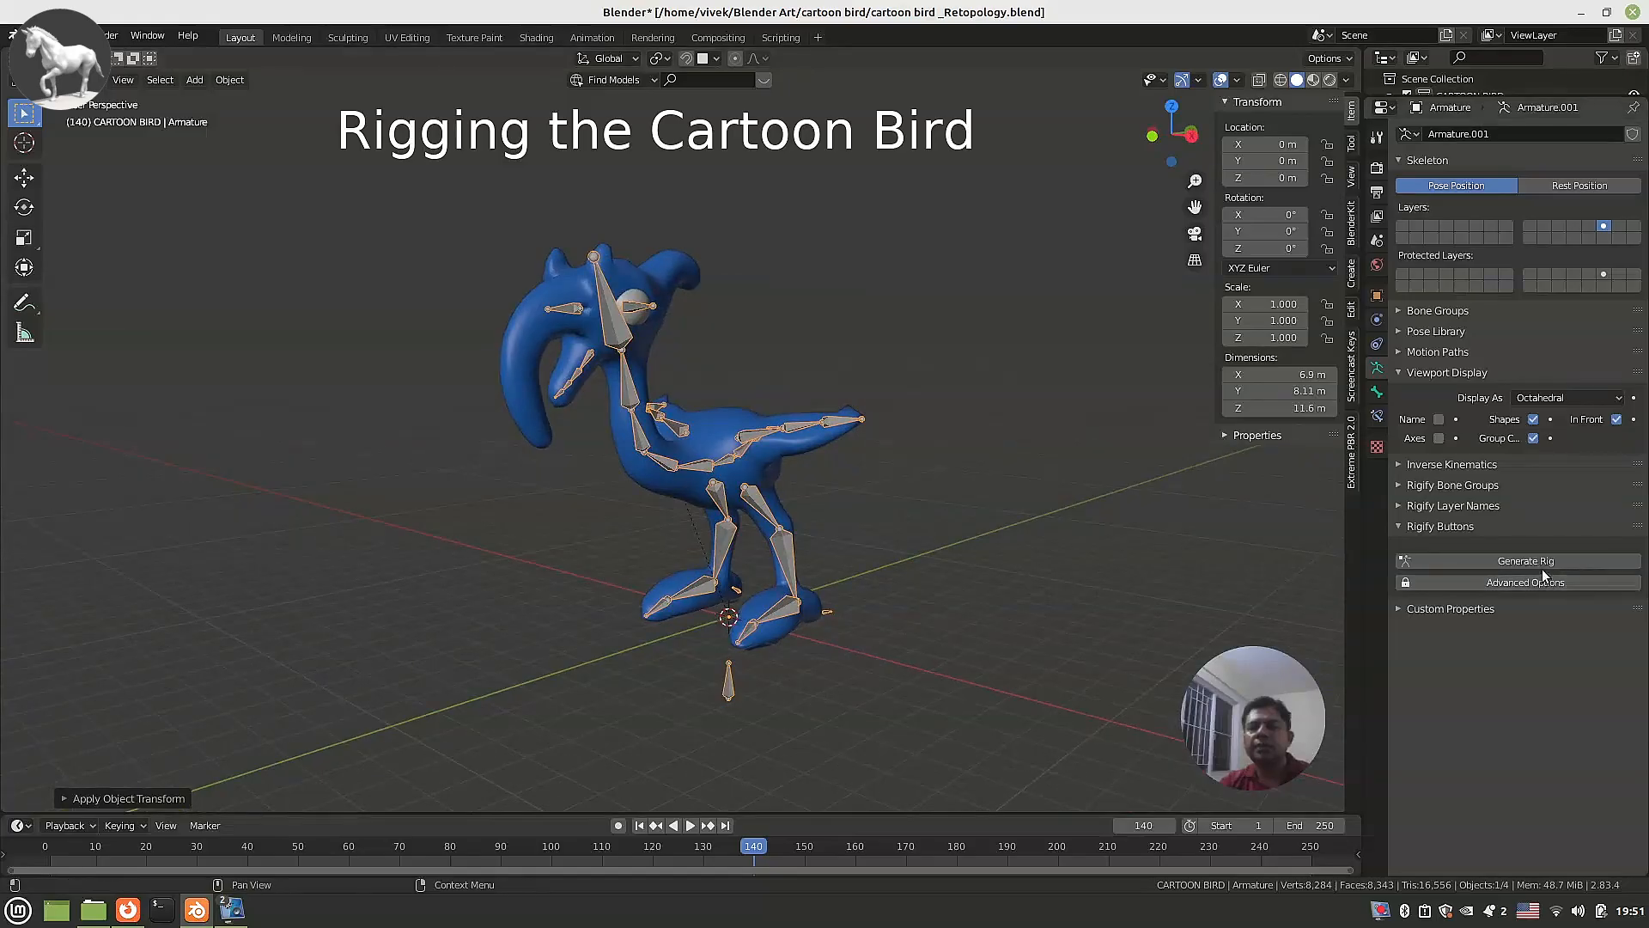
Generate the Rigify control rig from the bird's armature in Object Mode.
middle_click_drag(867, 528, 767, 554)
key("Tab")
scroll(814, 539, "up", 1)
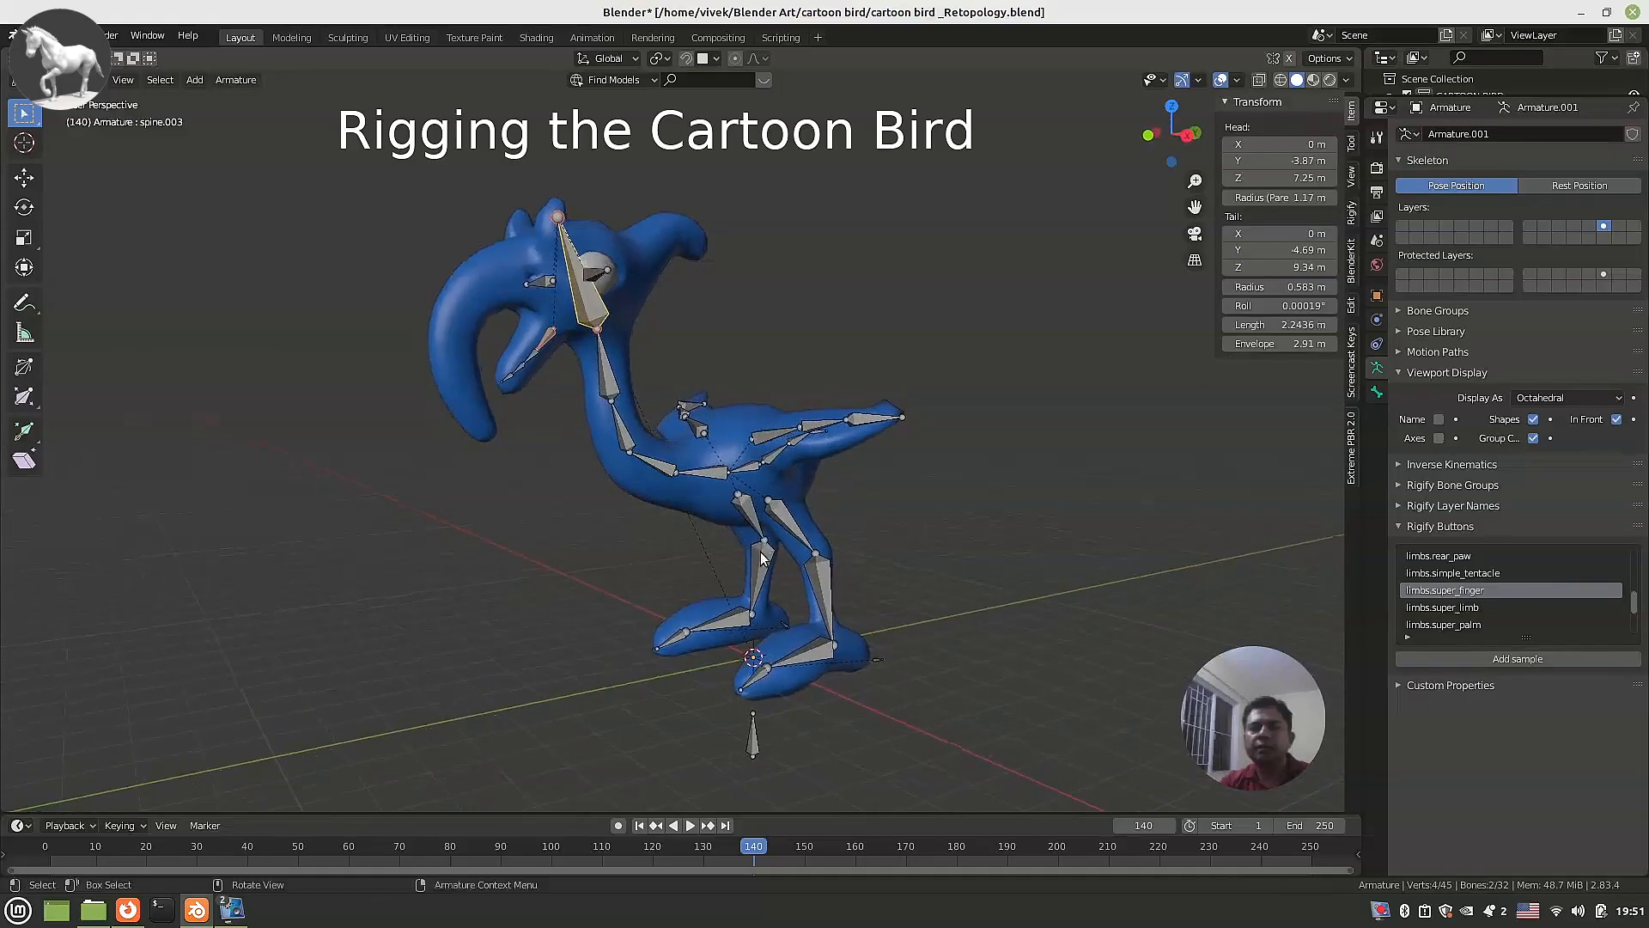
key("Tab")
left_click(1529, 558)
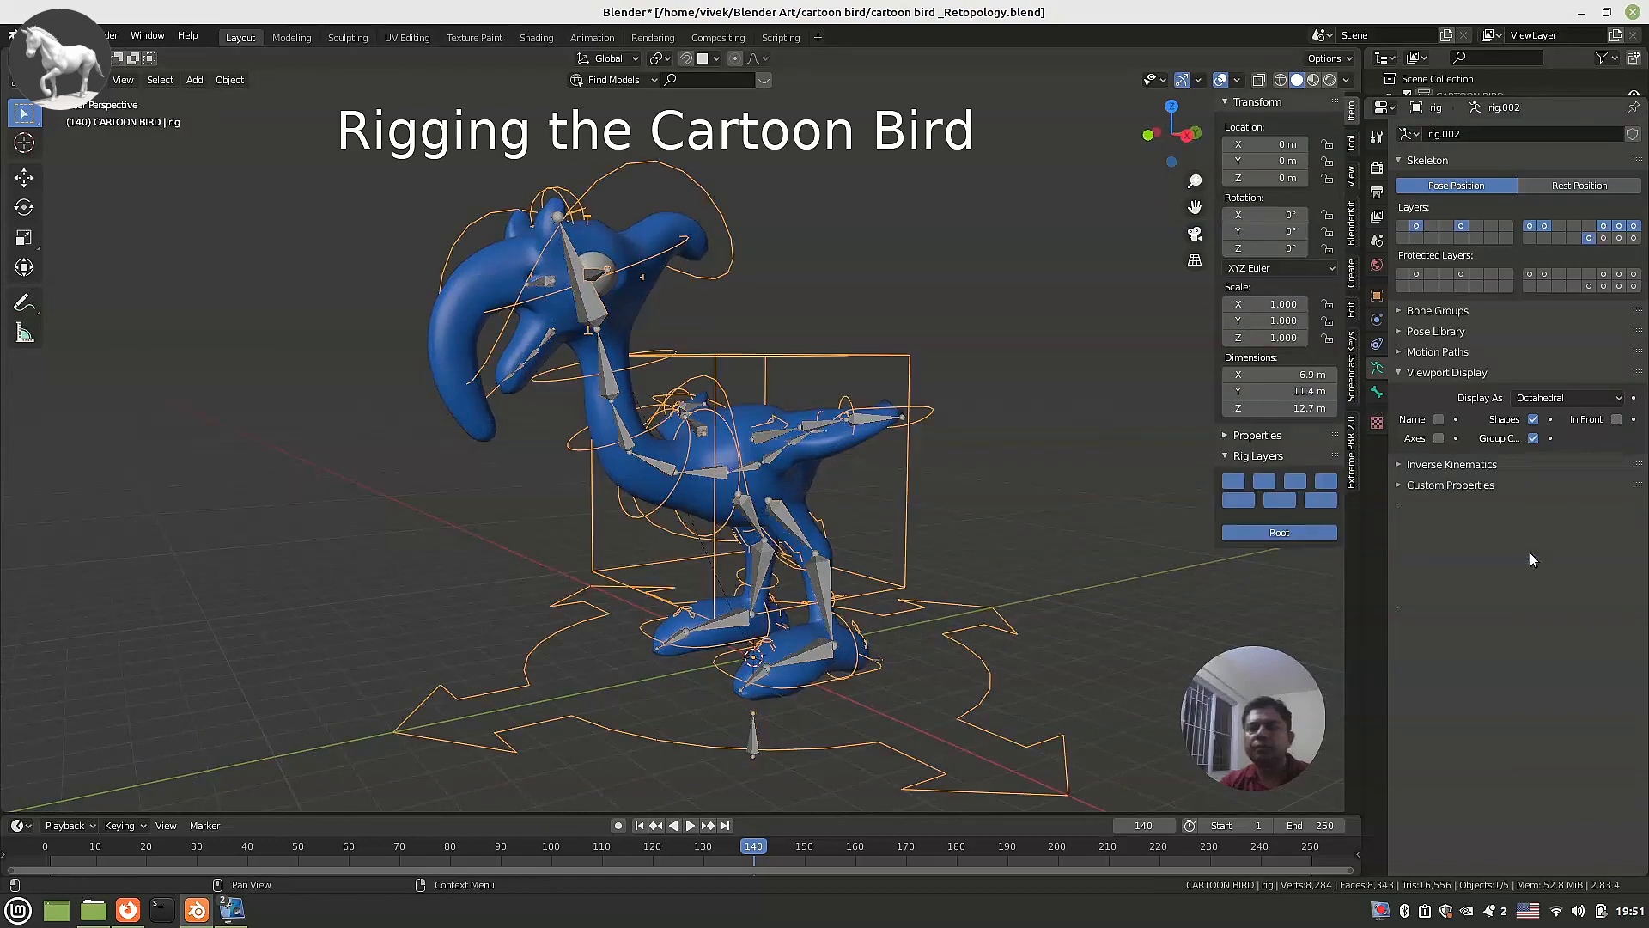
Select the original Armature and hide it from view, leaving the generated rig and the bird.
middle_click_drag(709, 503, 615, 467)
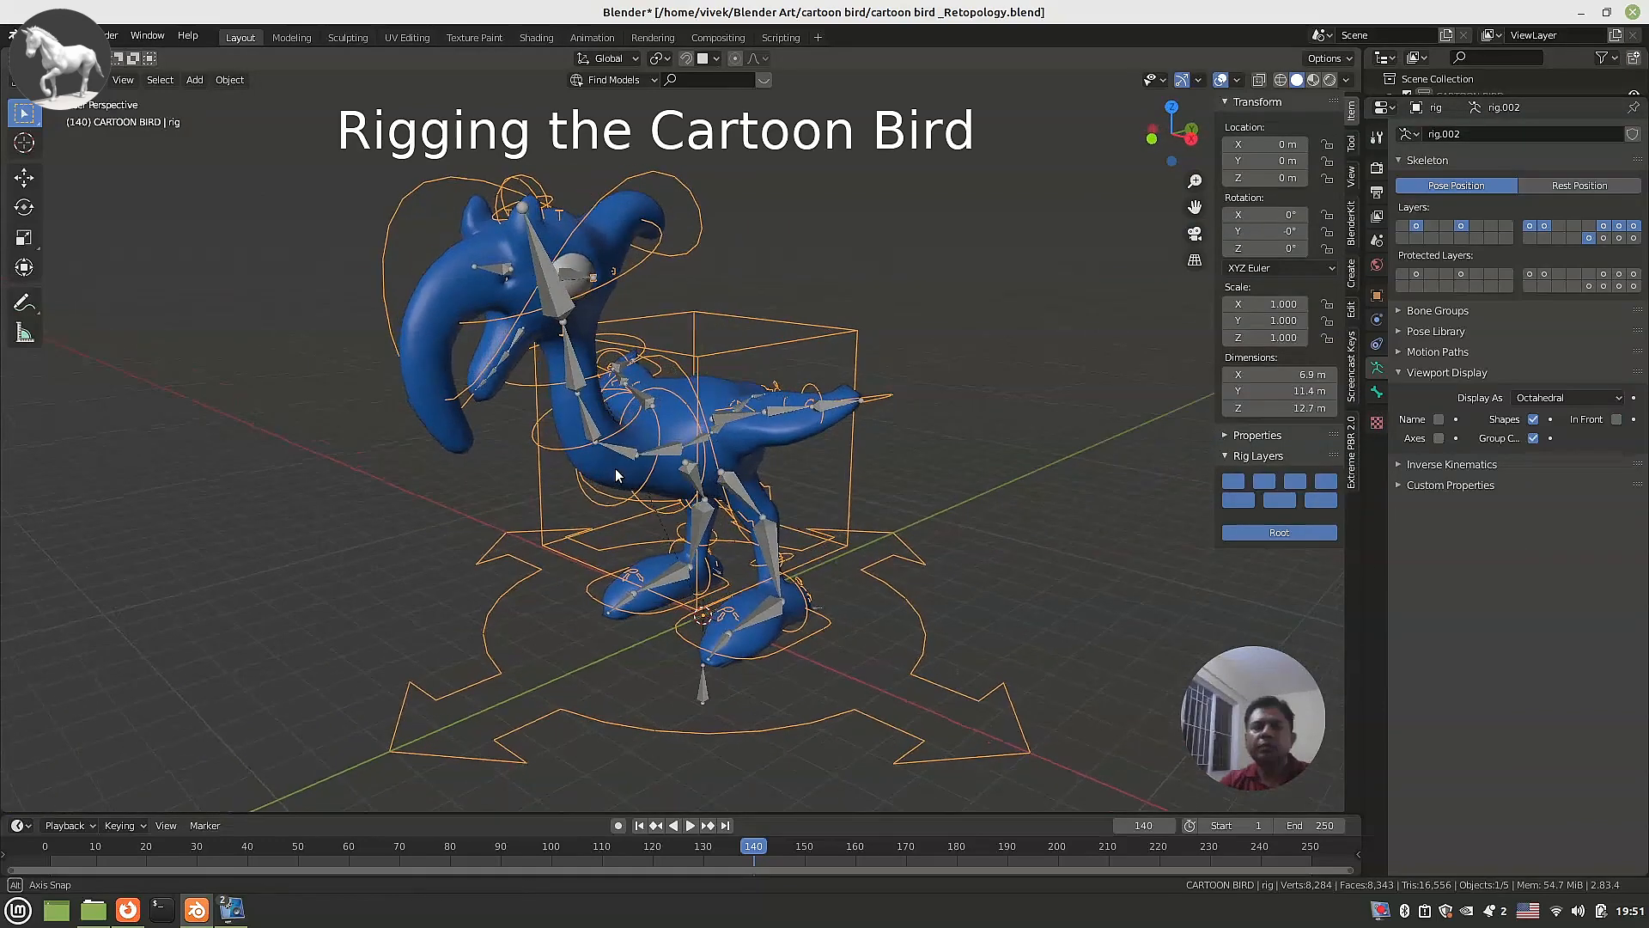
left_click(558, 300)
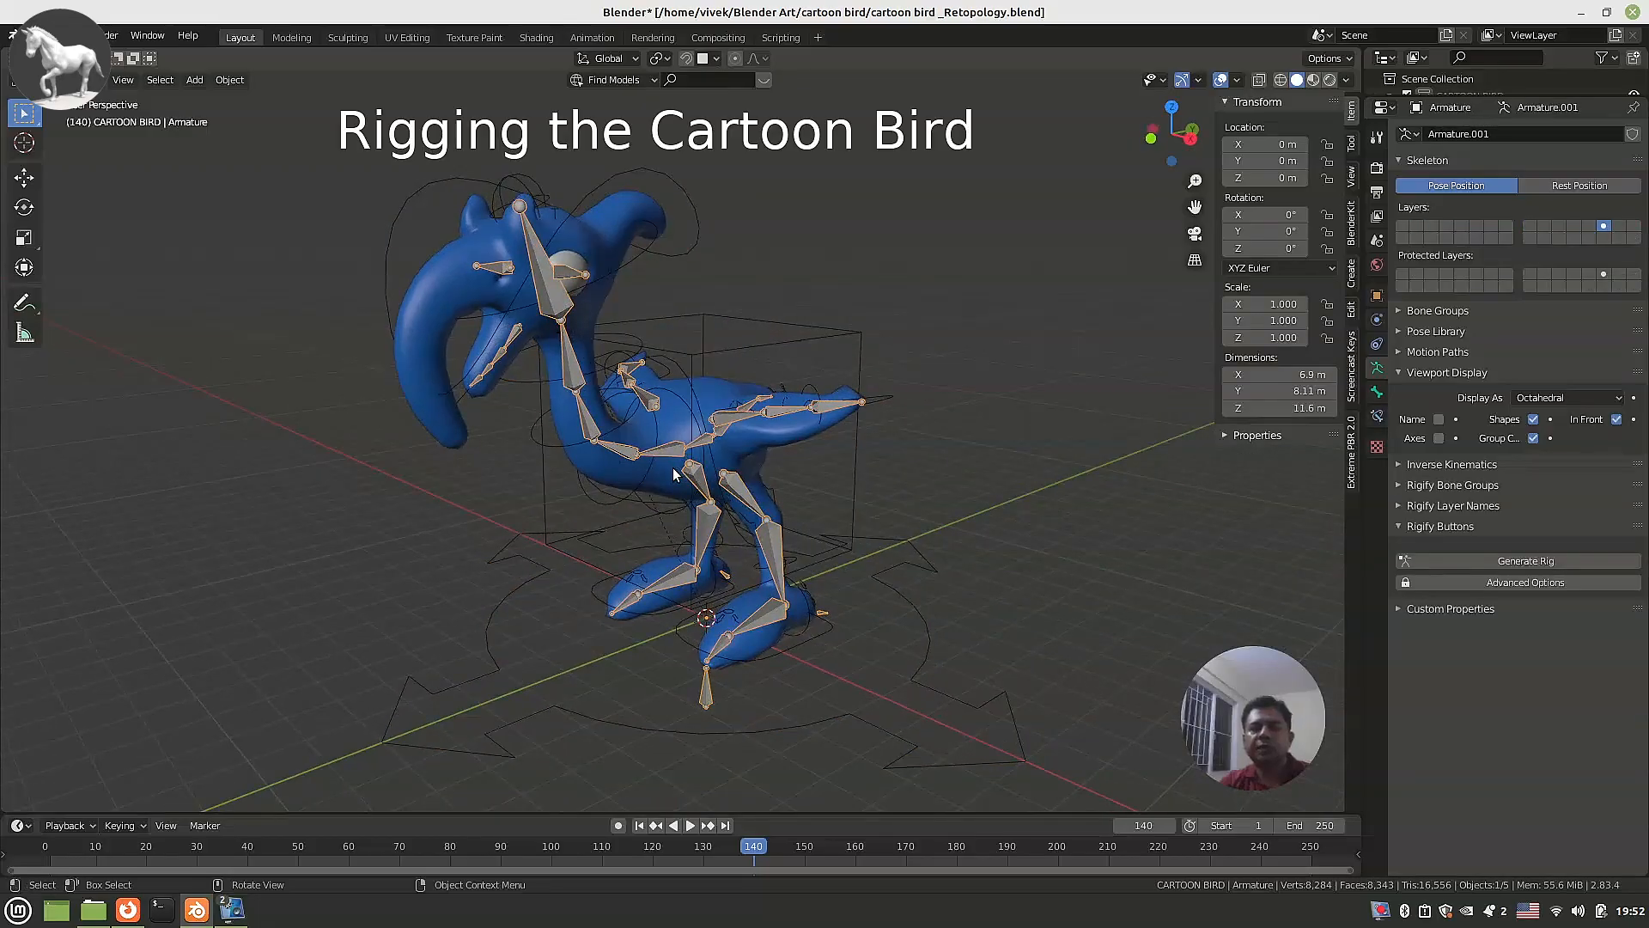
key("h")
middle_click_drag(804, 540, 783, 537)
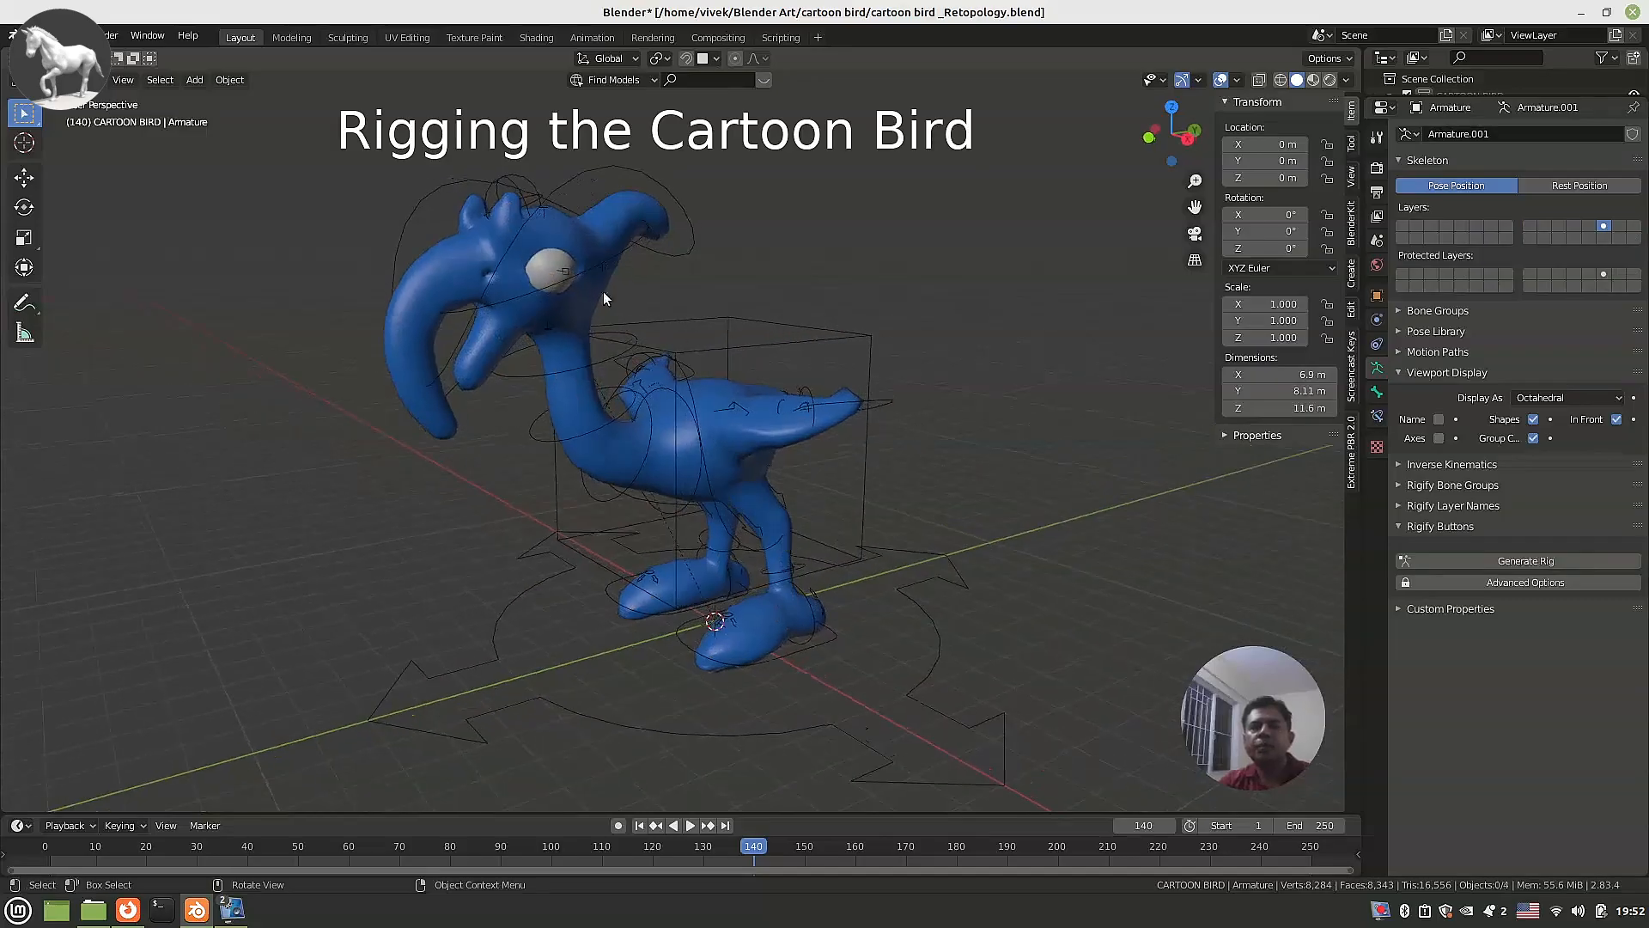
Parent the bird's body mesh to the generated rig using Armature Deform With Automatic Weights.
left_click(604, 237)
left_click(636, 170, "shift")
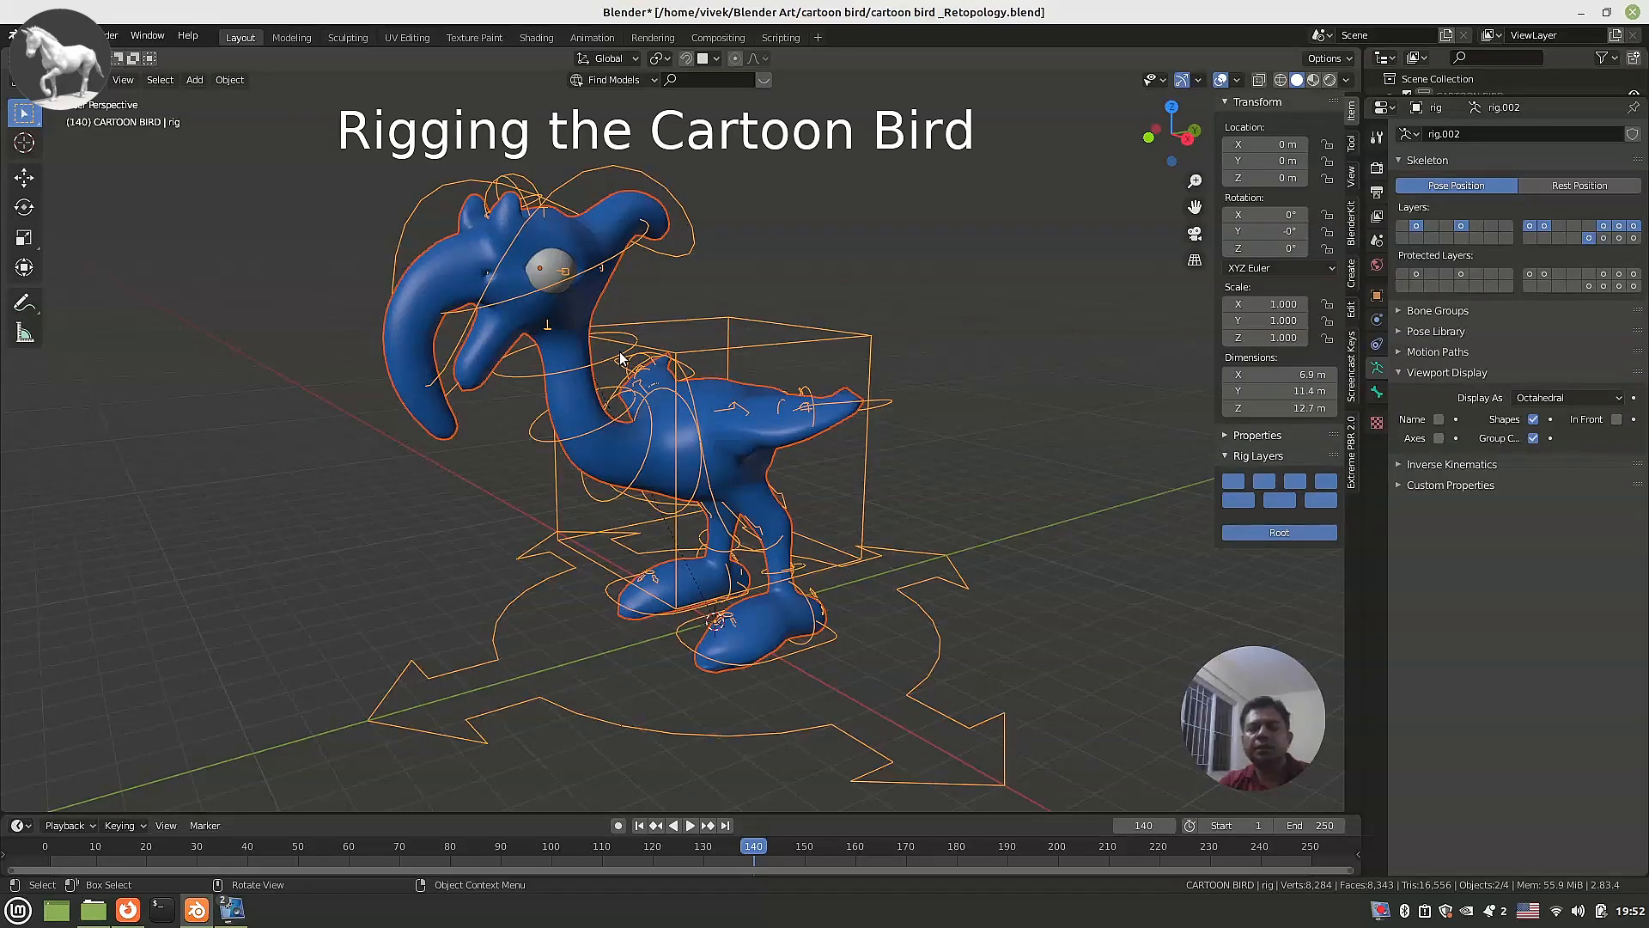
key("ctrl+p")
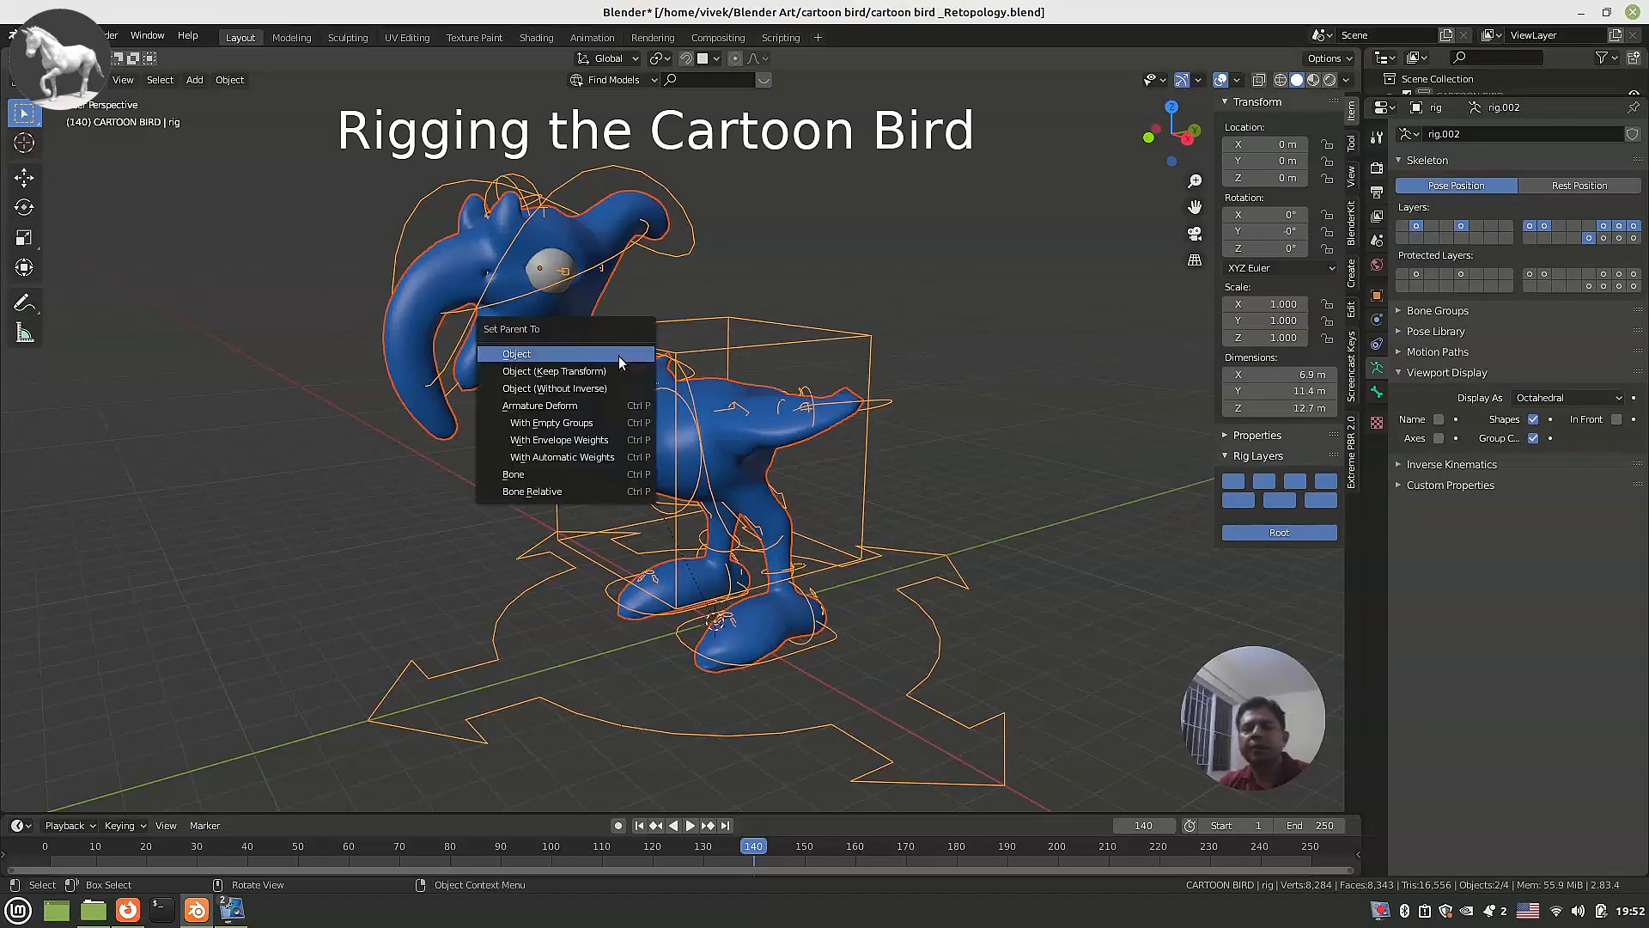
left_click(592, 457)
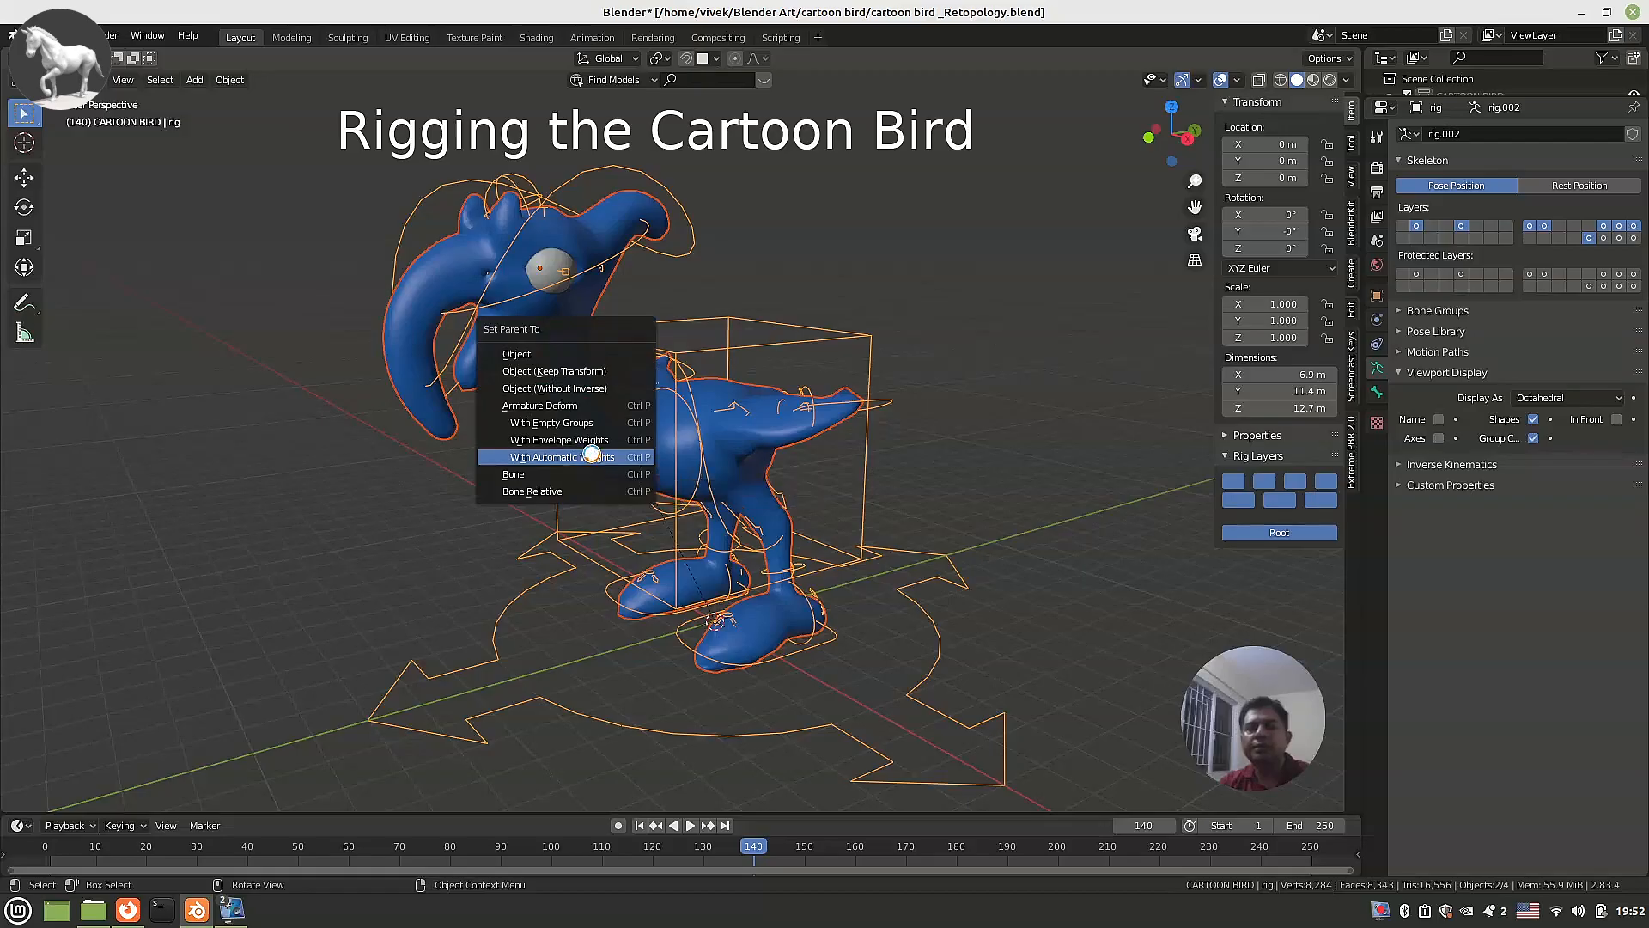
middle_click_drag(591, 453, 1175, 423)
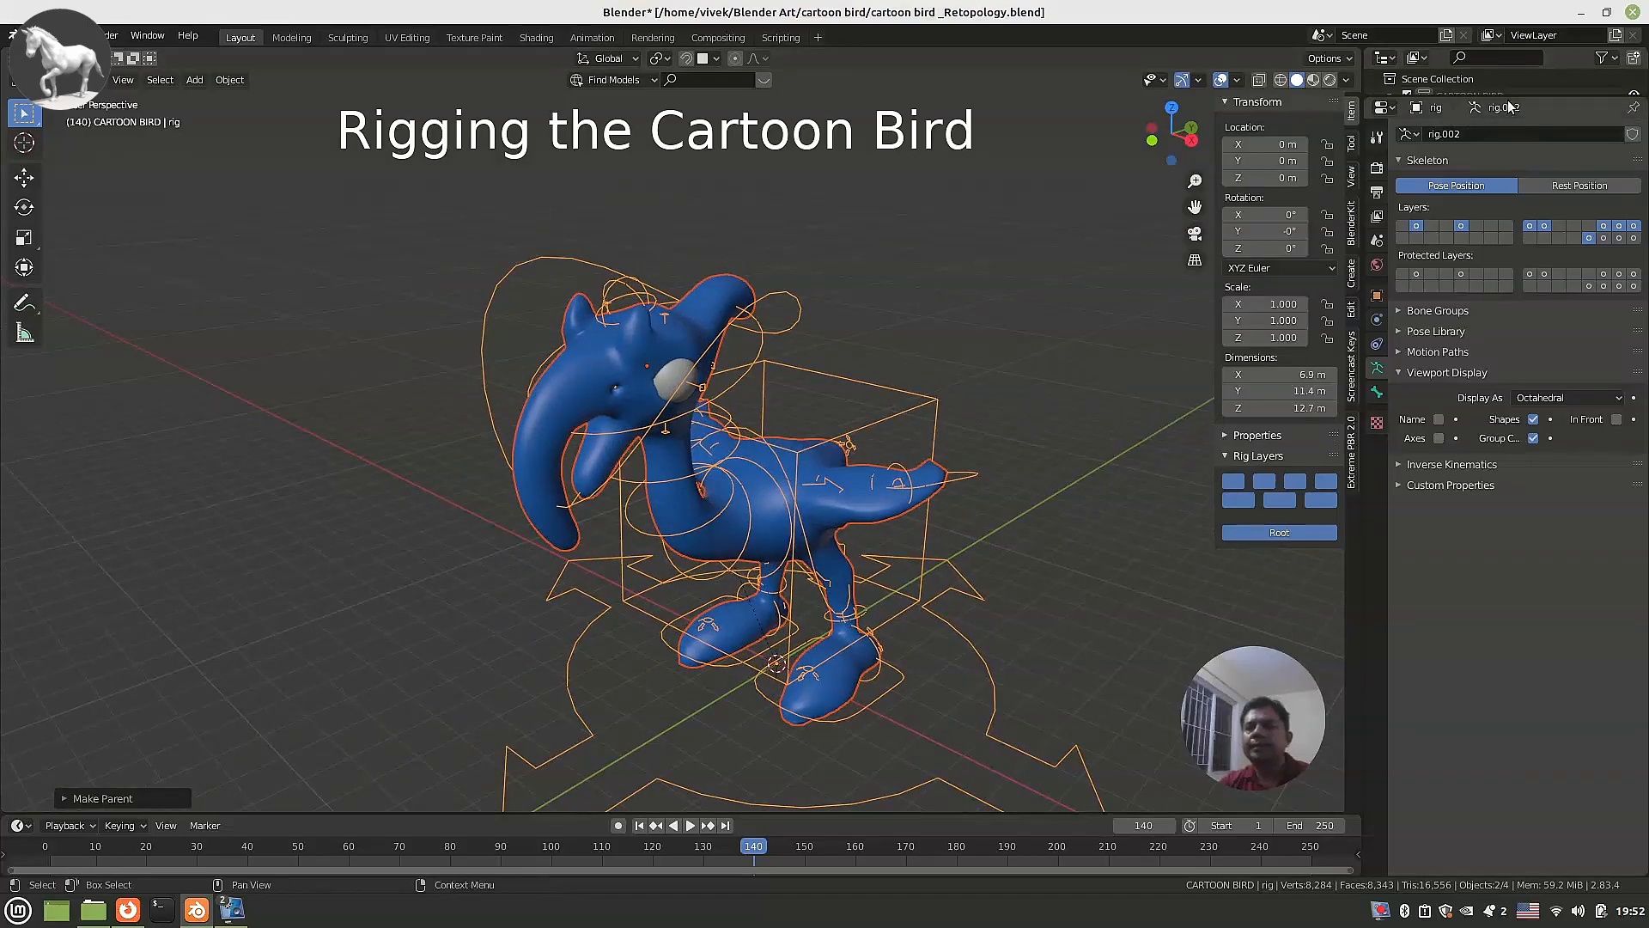
Enlarge the Outliner, select eye.L together with the generated rig, and switch the rig to Pose Mode.
left_click_drag(1509, 102, 1511, 571)
left_click(1448, 164)
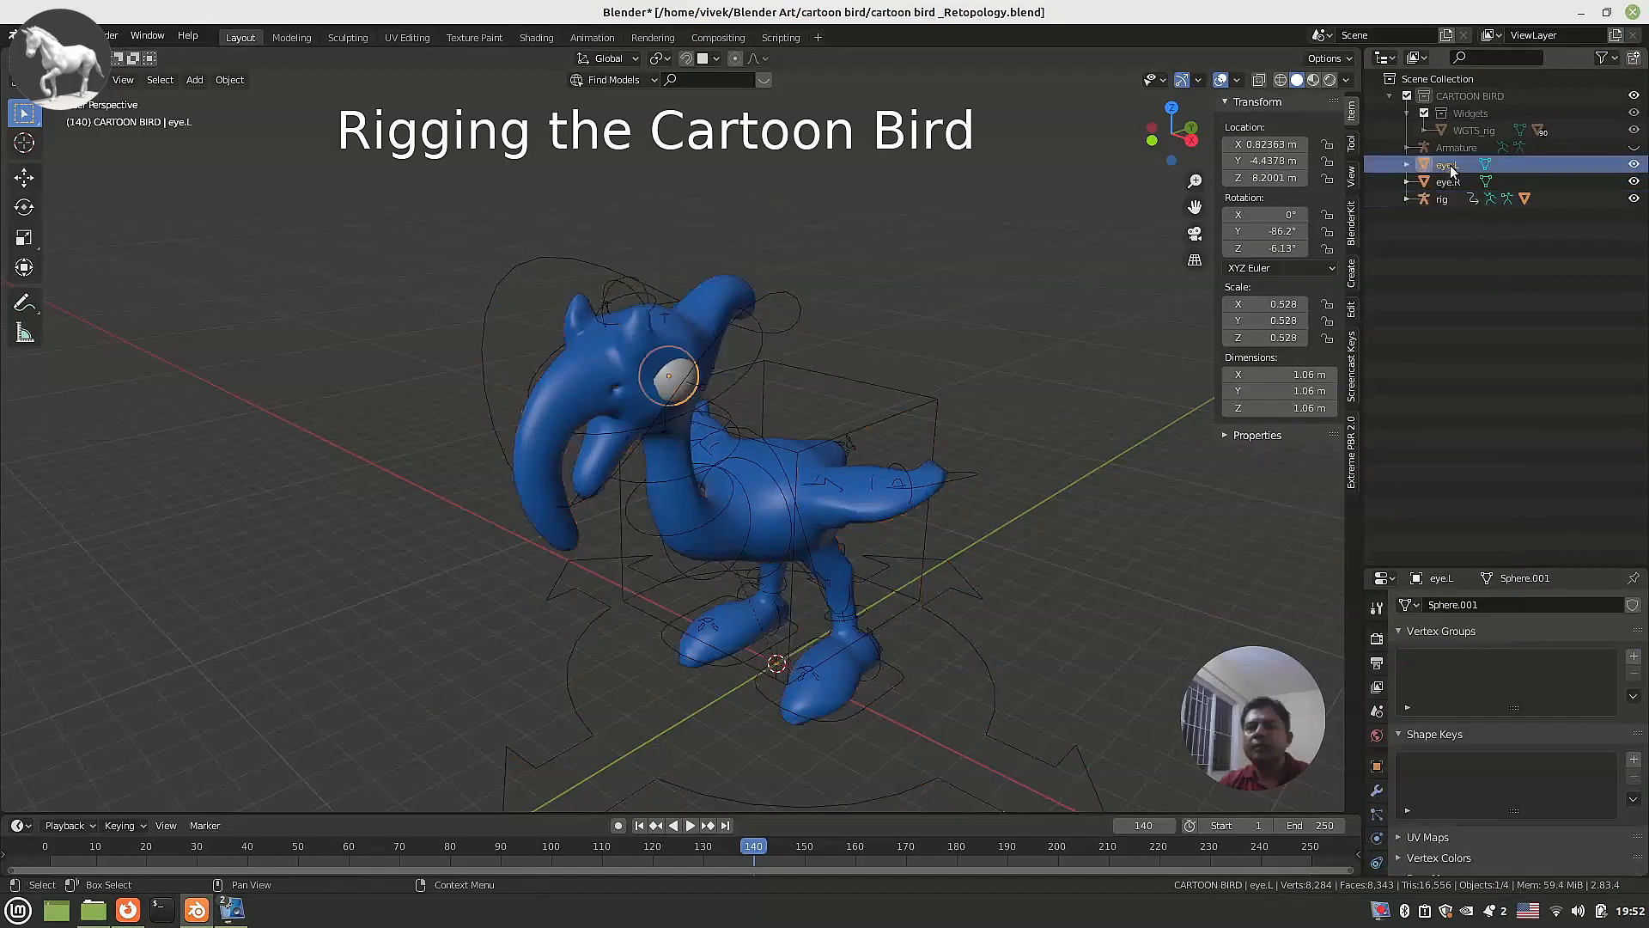
middle_click_drag(842, 377, 907, 358)
scroll(831, 322, "up", 3)
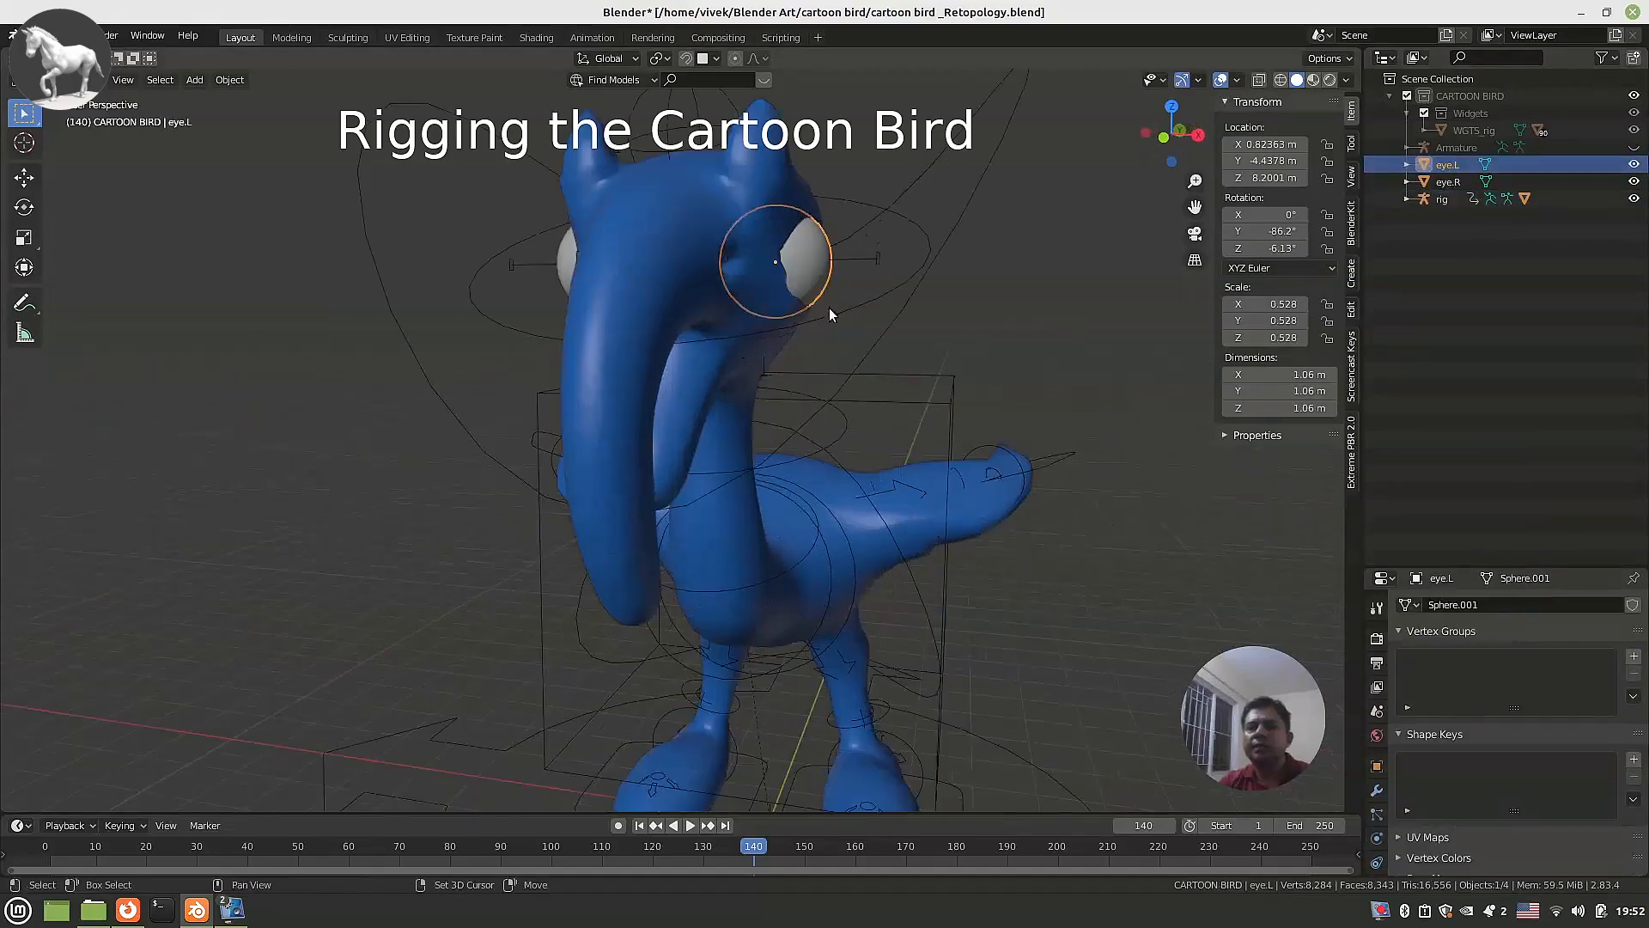
left_click(871, 255, "shift")
left_click(58, 79)
left_click(58, 141)
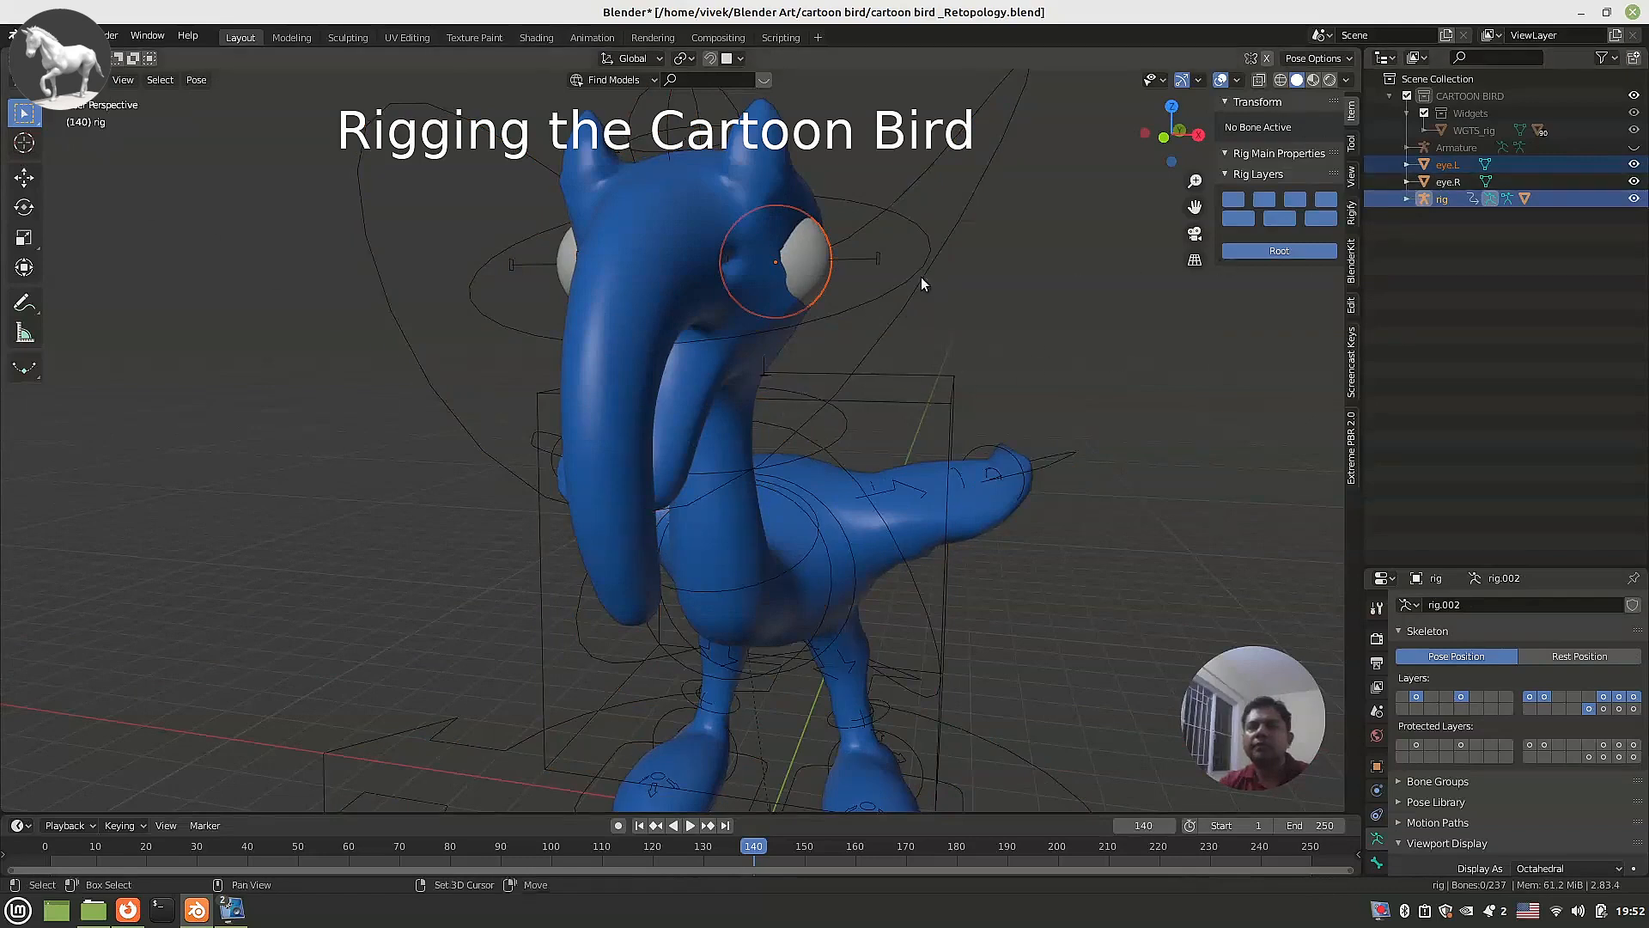
Parent eye.L to the left eye's control bone, pivot, using the Bone option.
left_click(1471, 164)
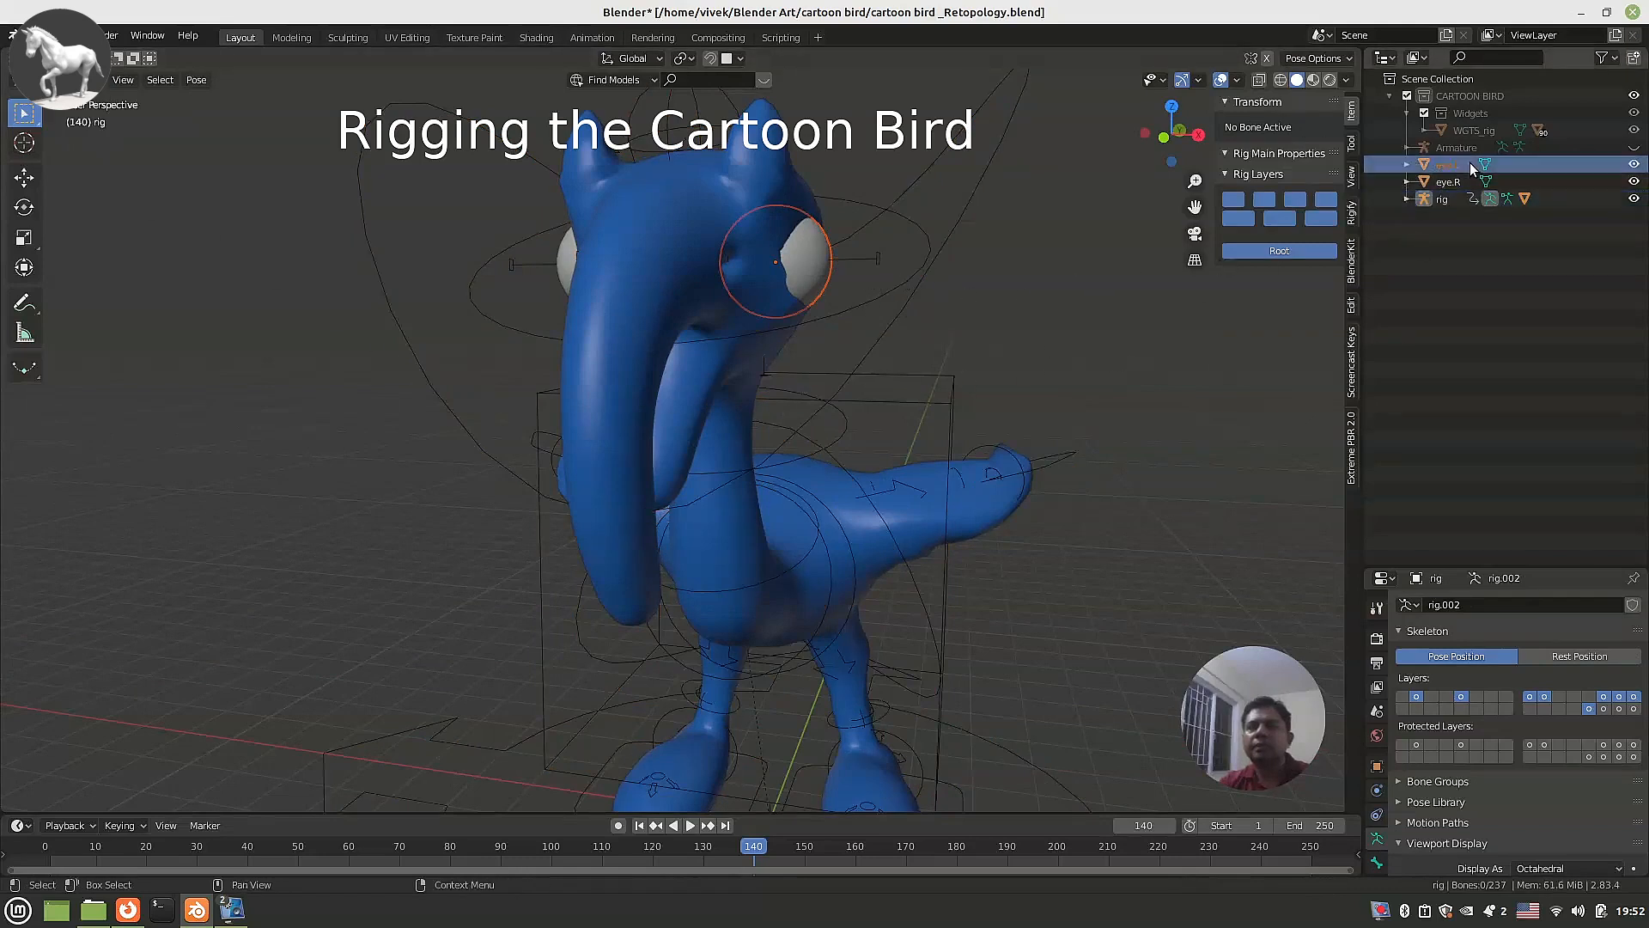
left_click(861, 256)
middle_click_drag(861, 256, 837, 342)
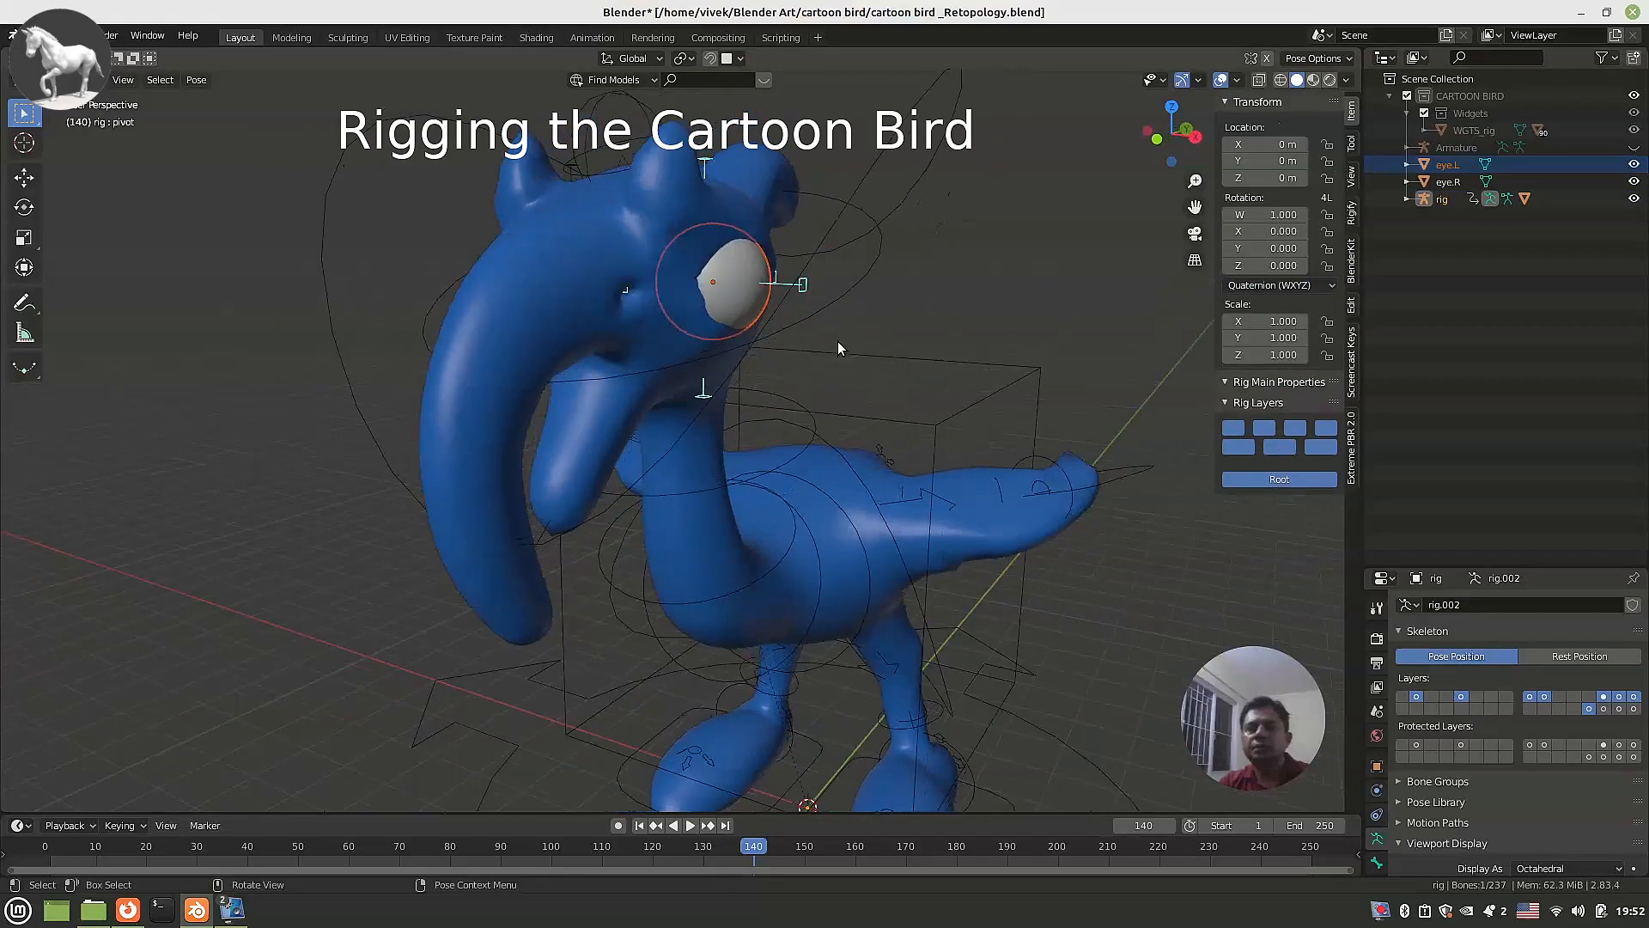
key("ctrl+p")
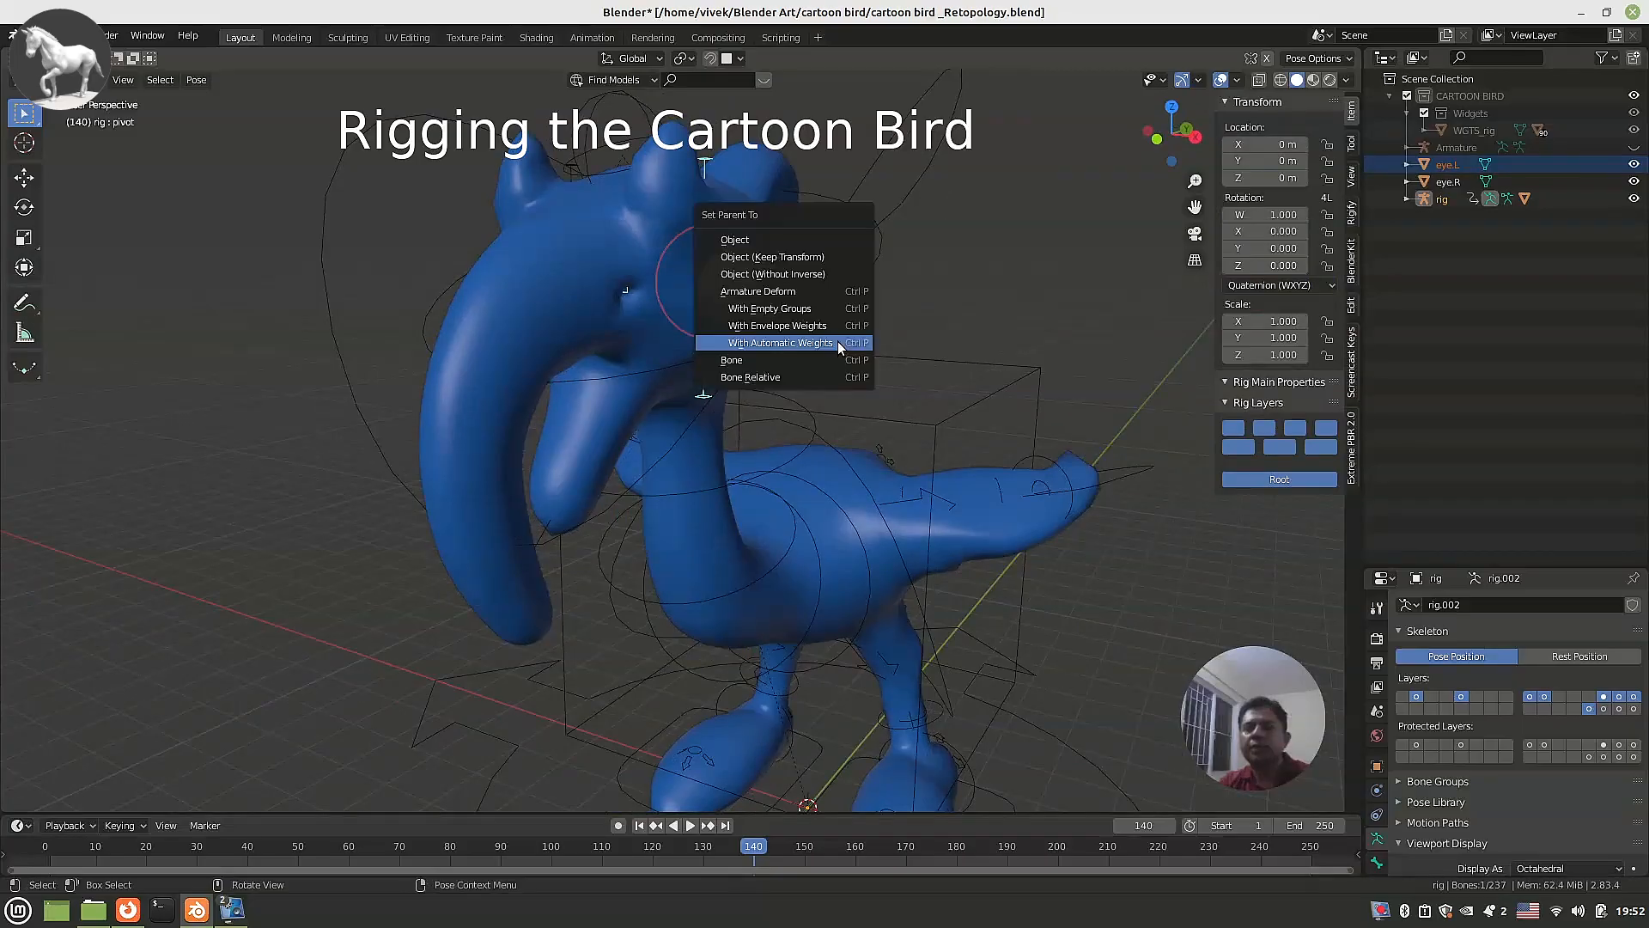
left_click(822, 360)
Parent eye.R to the right eye's control bone, pivot.001, using the Bone option, and save the file.
middle_click_drag(537, 387, 747, 359)
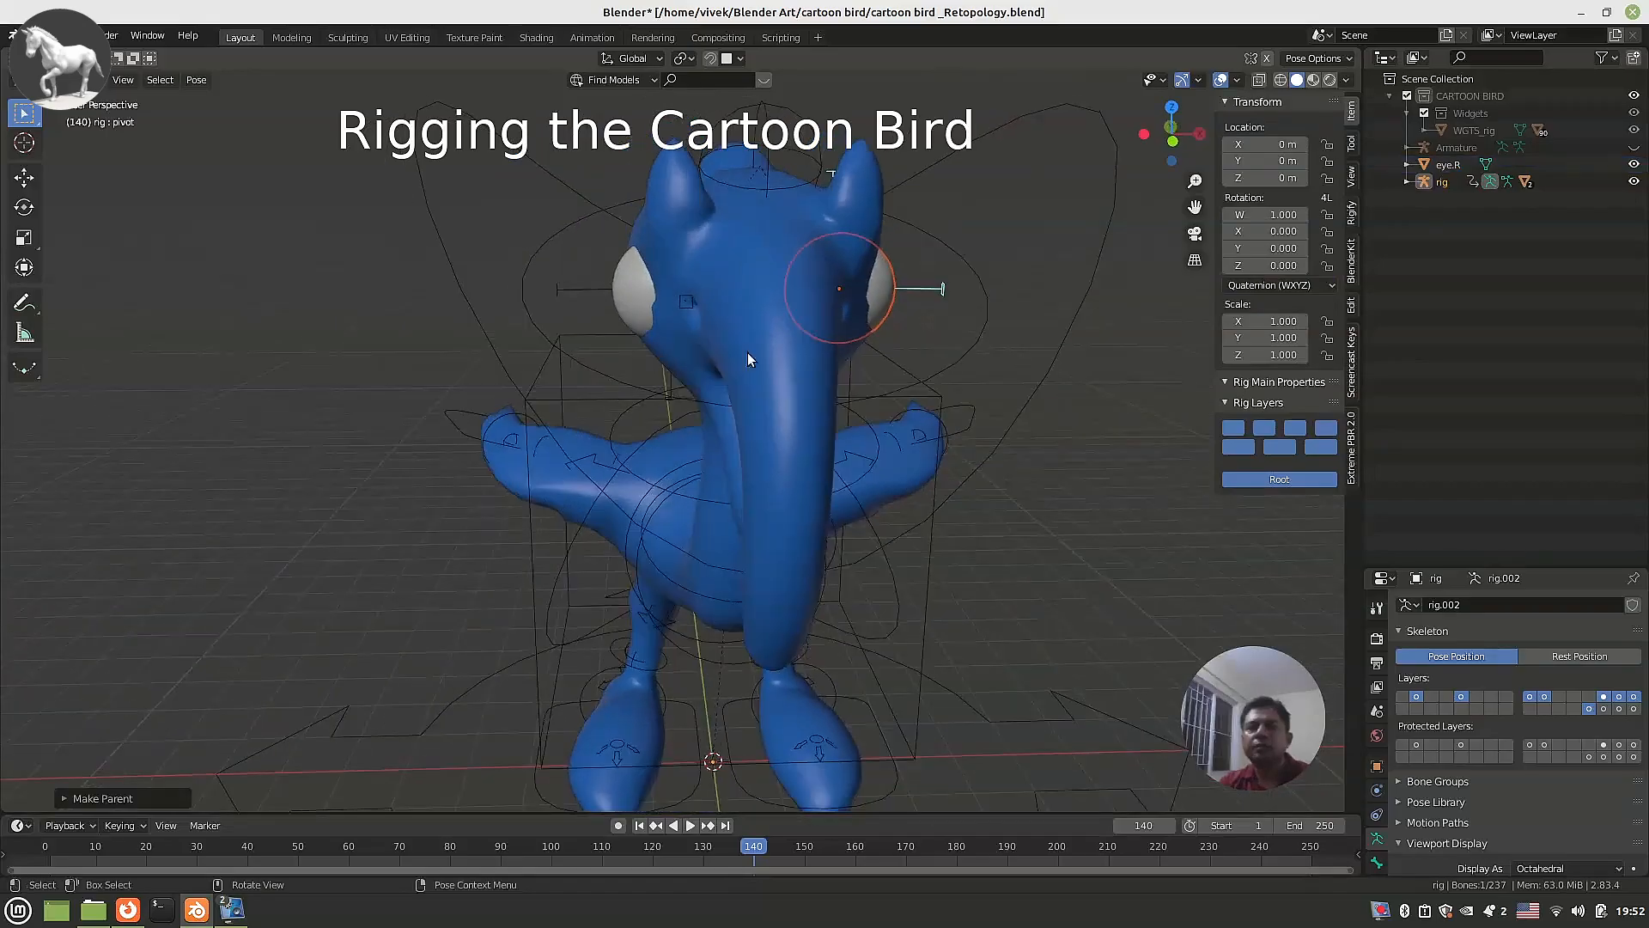
left_click(1441, 163)
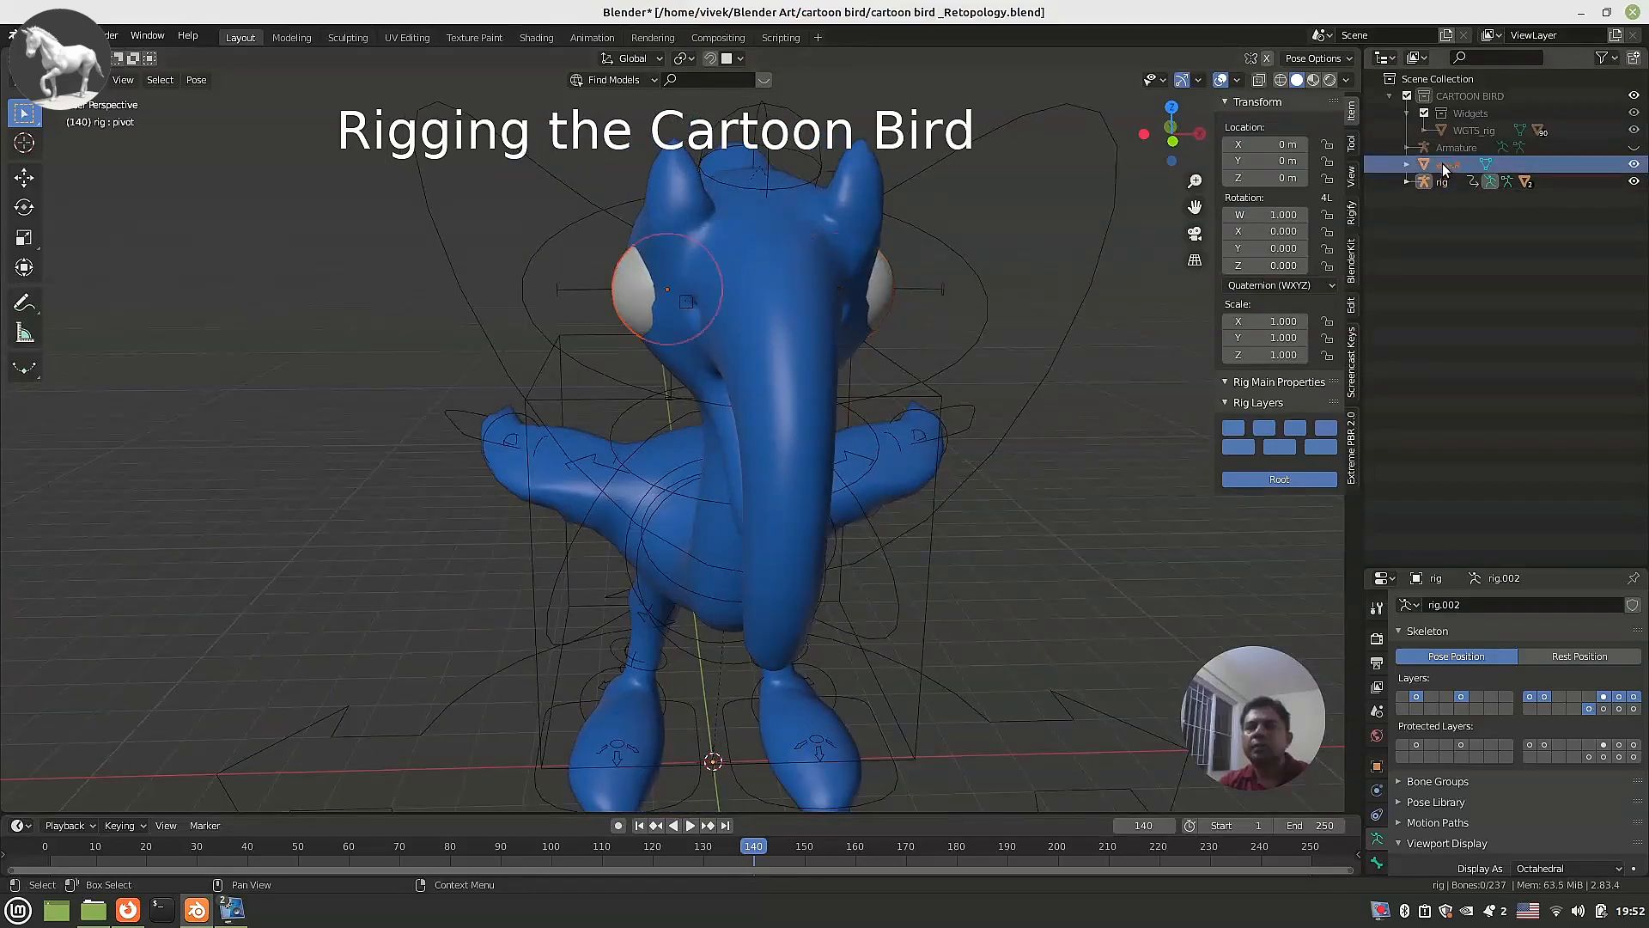
left_click(586, 288, "shift")
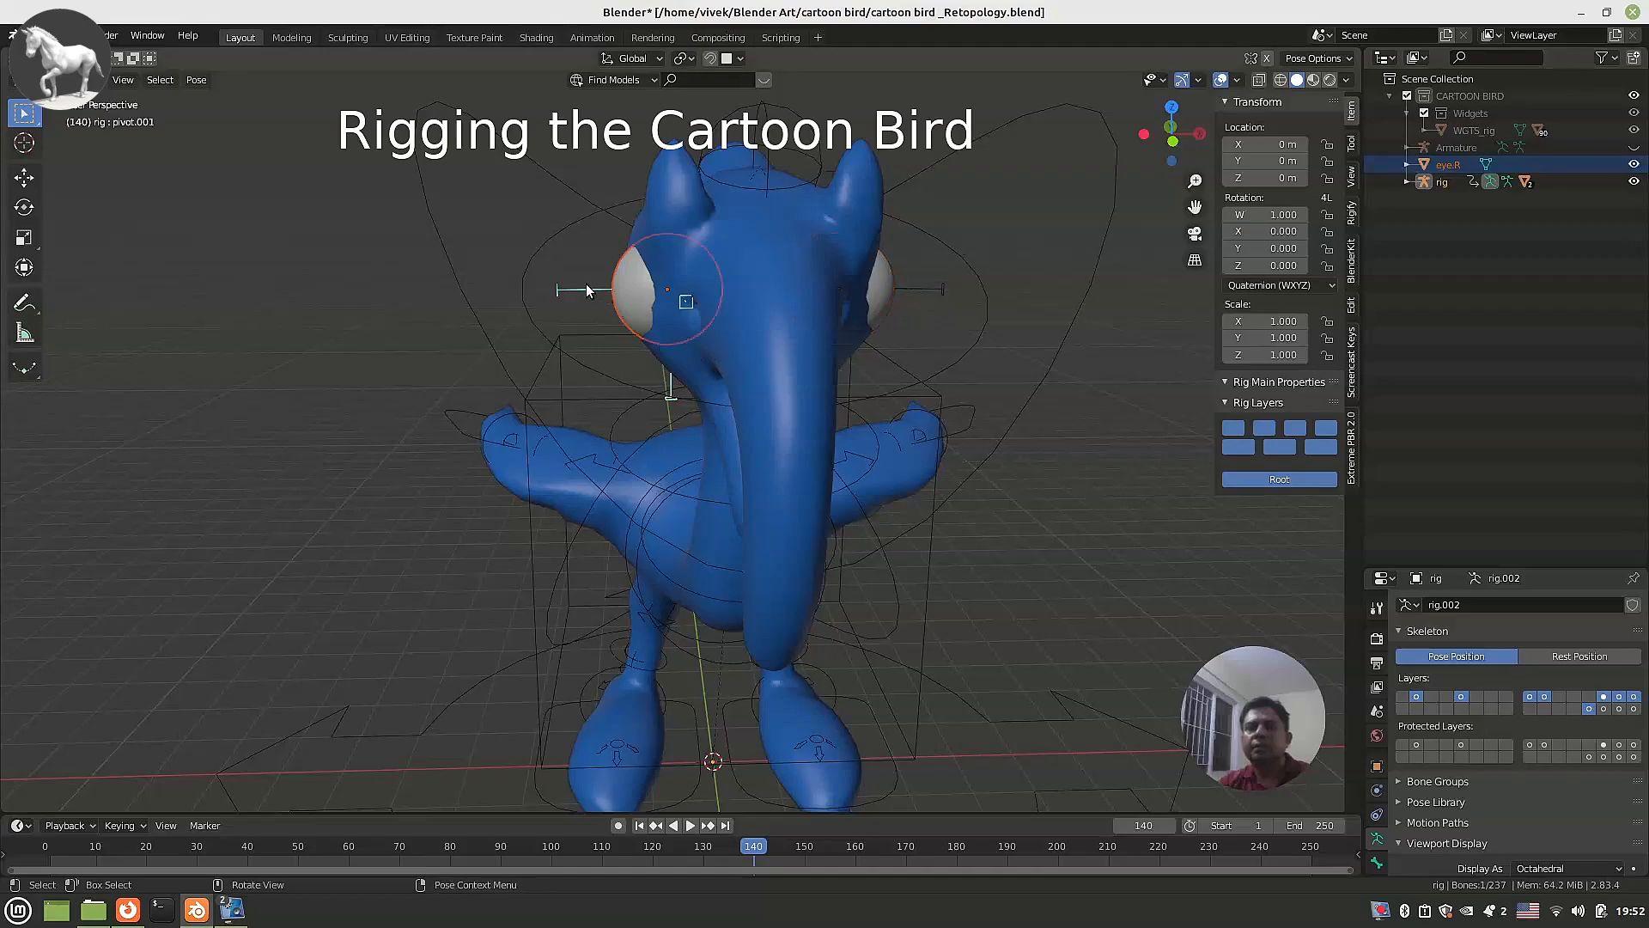
key("ctrl+p")
left_click(586, 284)
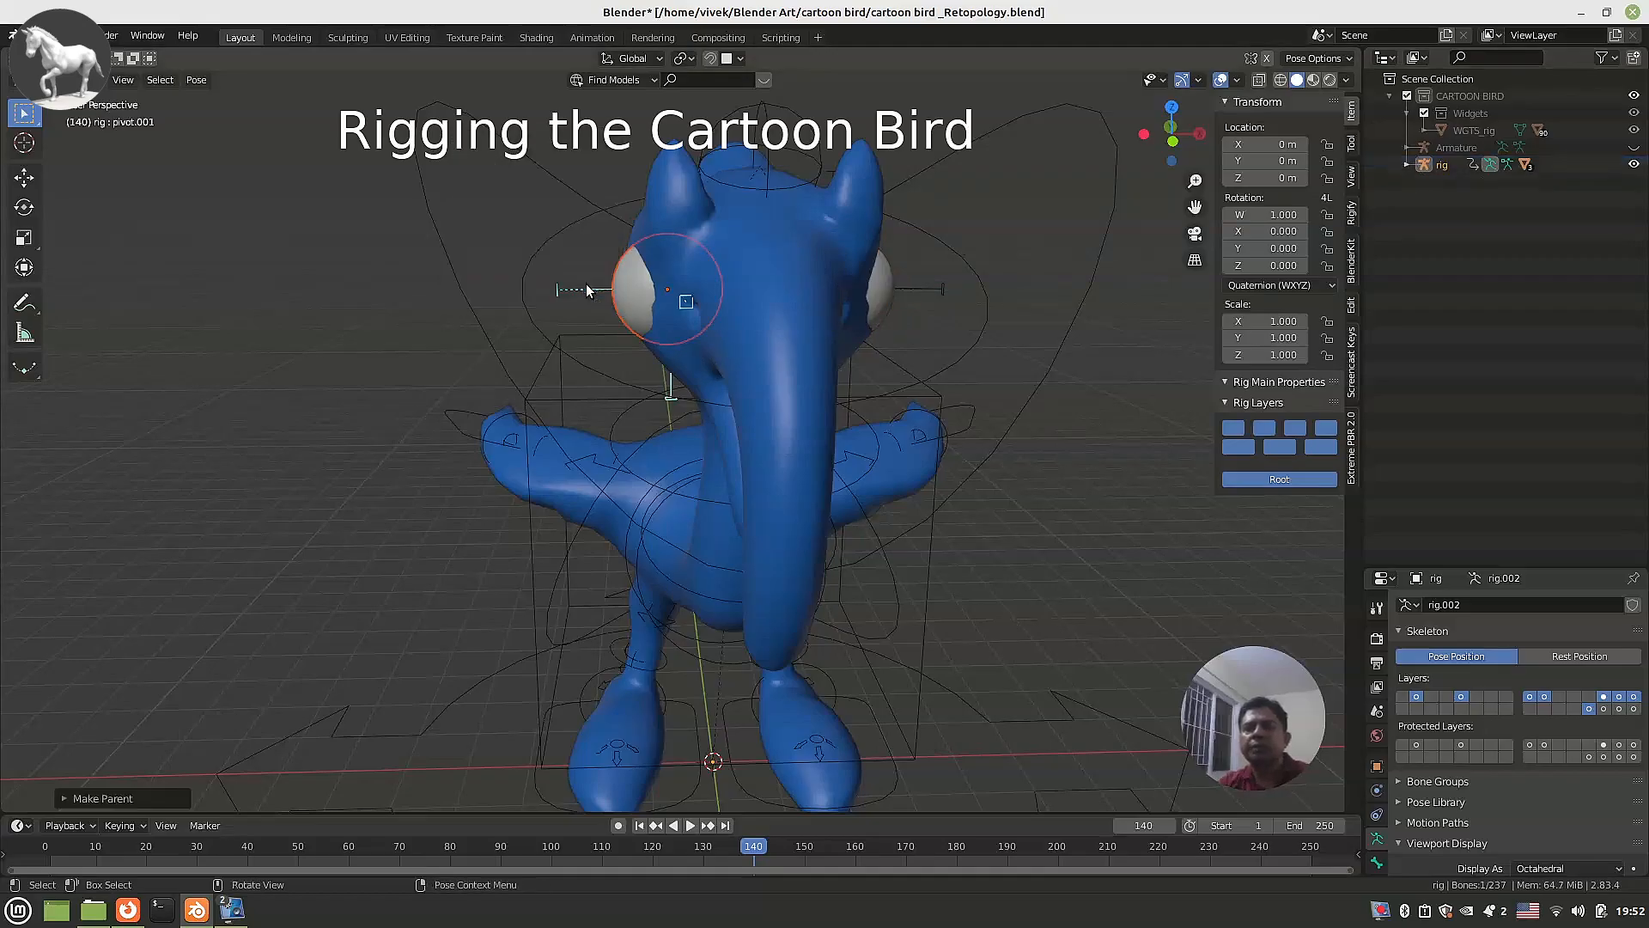
middle_click_drag(759, 395, 647, 394)
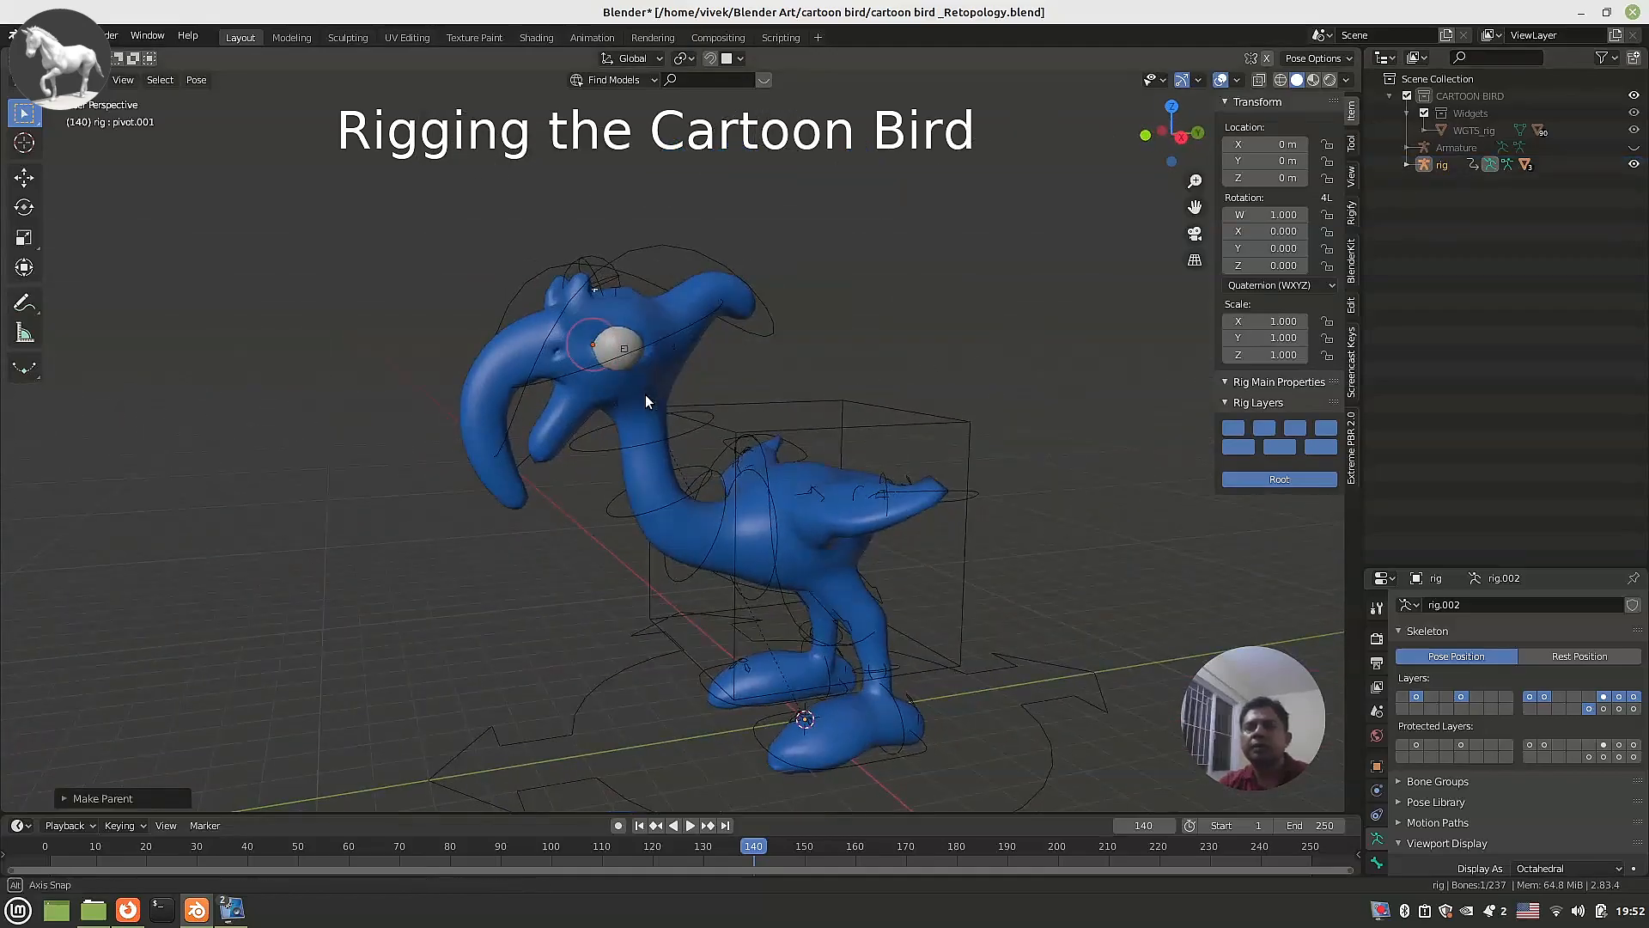
mouse_move(761, 496)
middle_mouse_down()
mouse_move(752, 438)
mouse_move(806, 511)
mouse_move(780, 501)
middle_mouse_up()
key("ctrl+s")
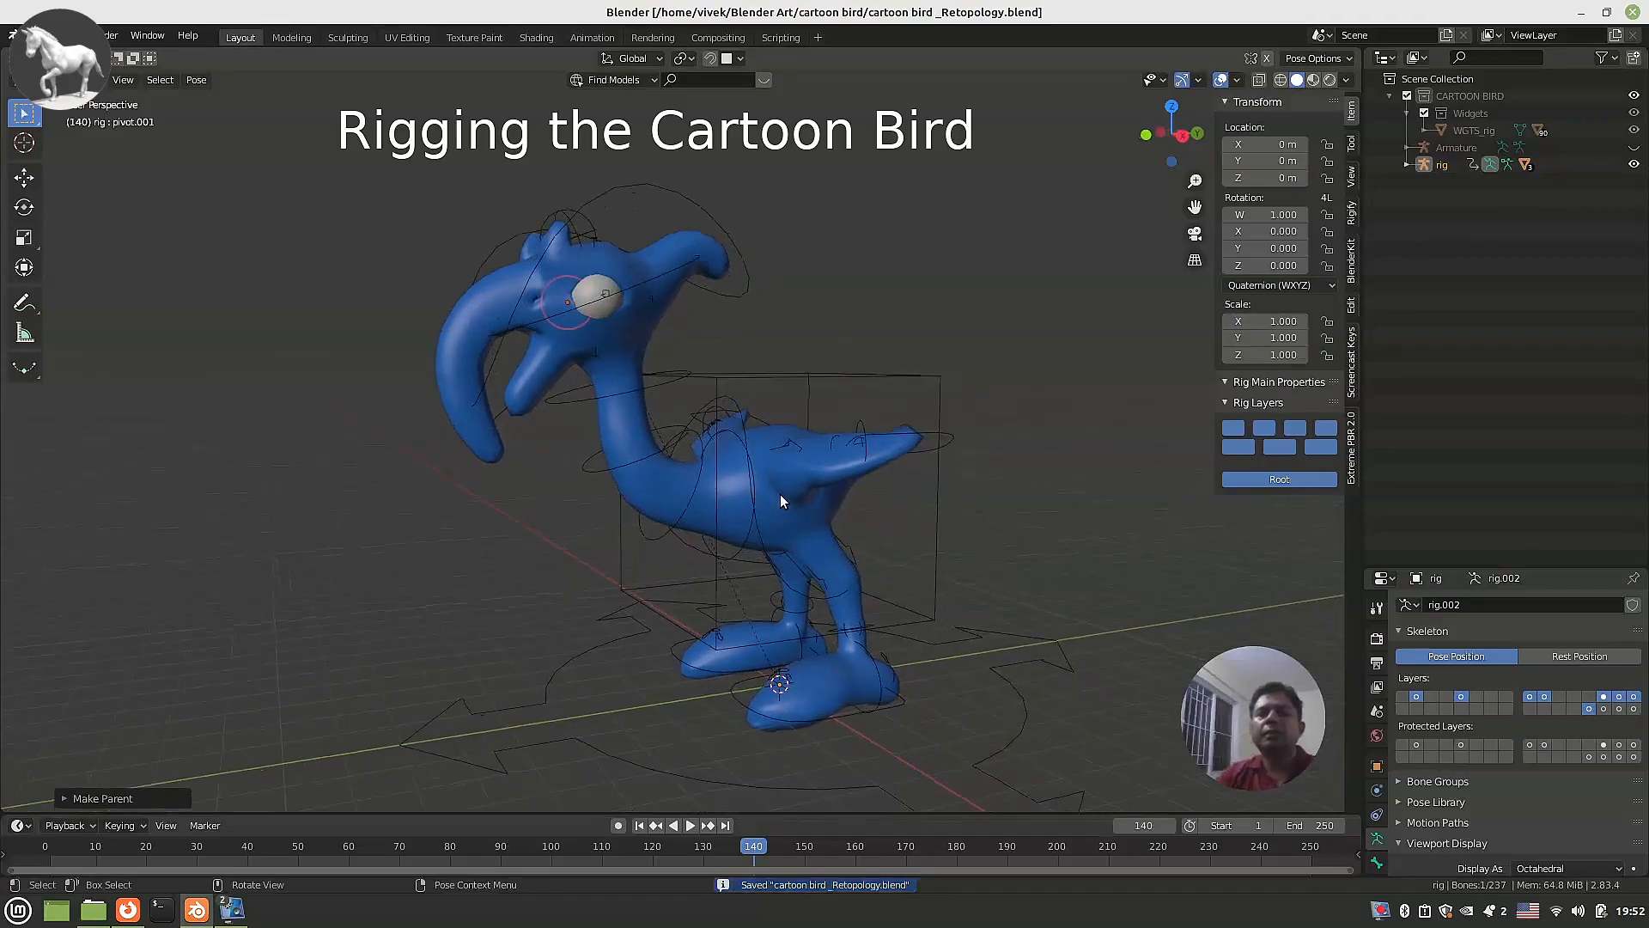
Test the torso control by moving it to about X 0.065 m, Y 0.28 m, Z -0.21 m.
left_click(817, 381)
middle_click_drag(817, 381, 740, 435)
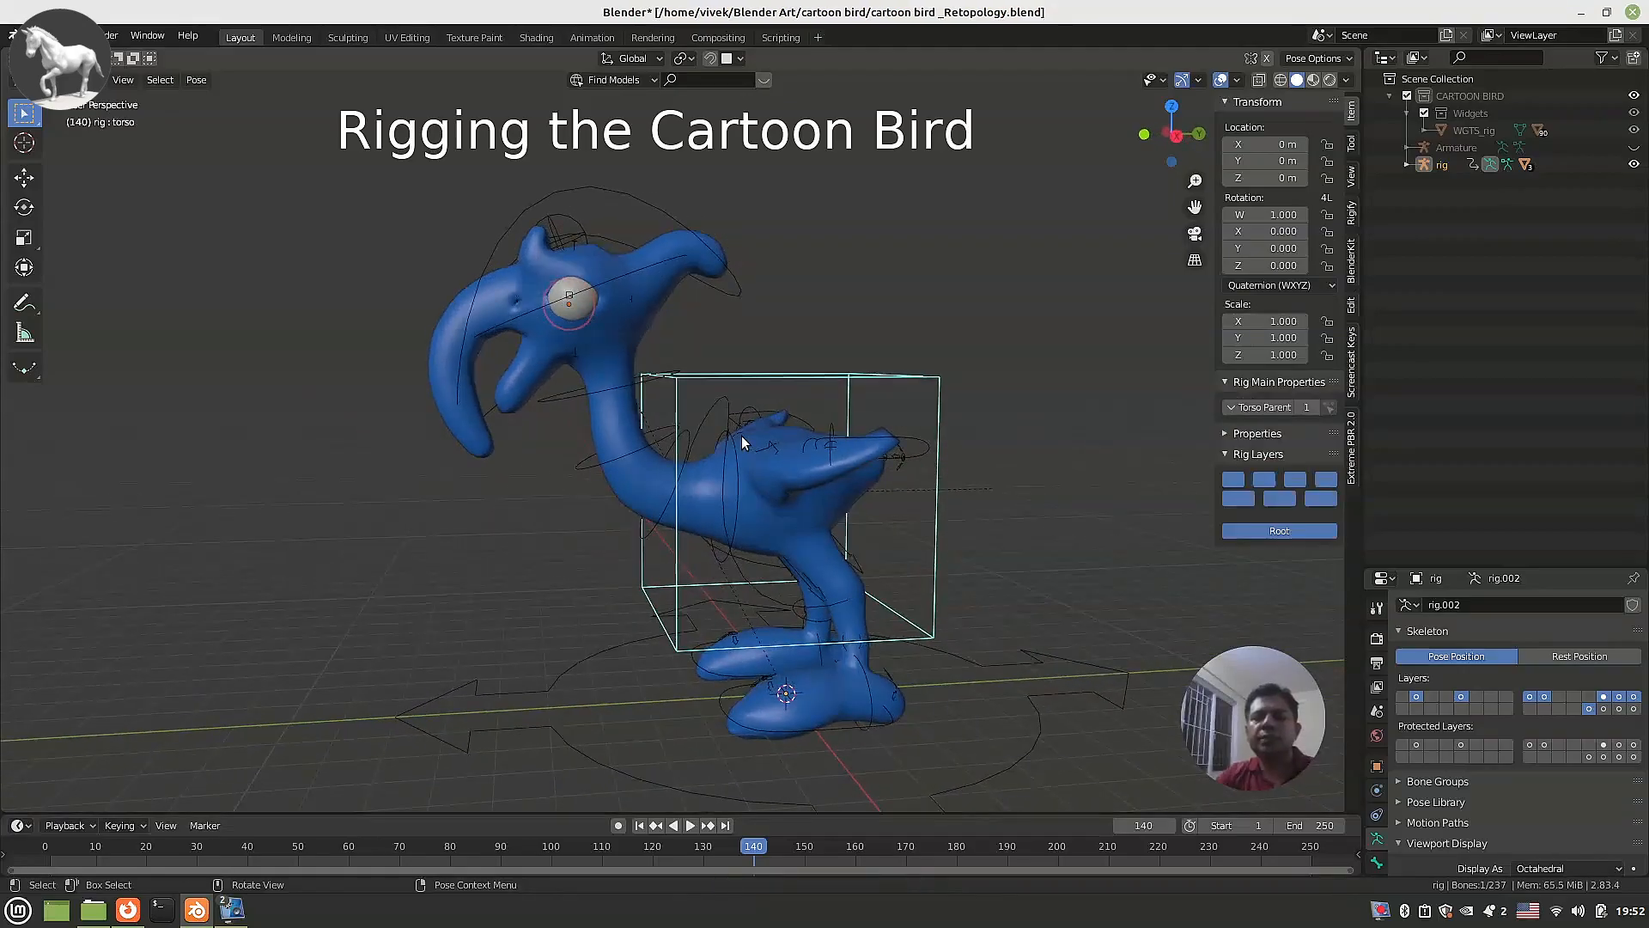
key("g")
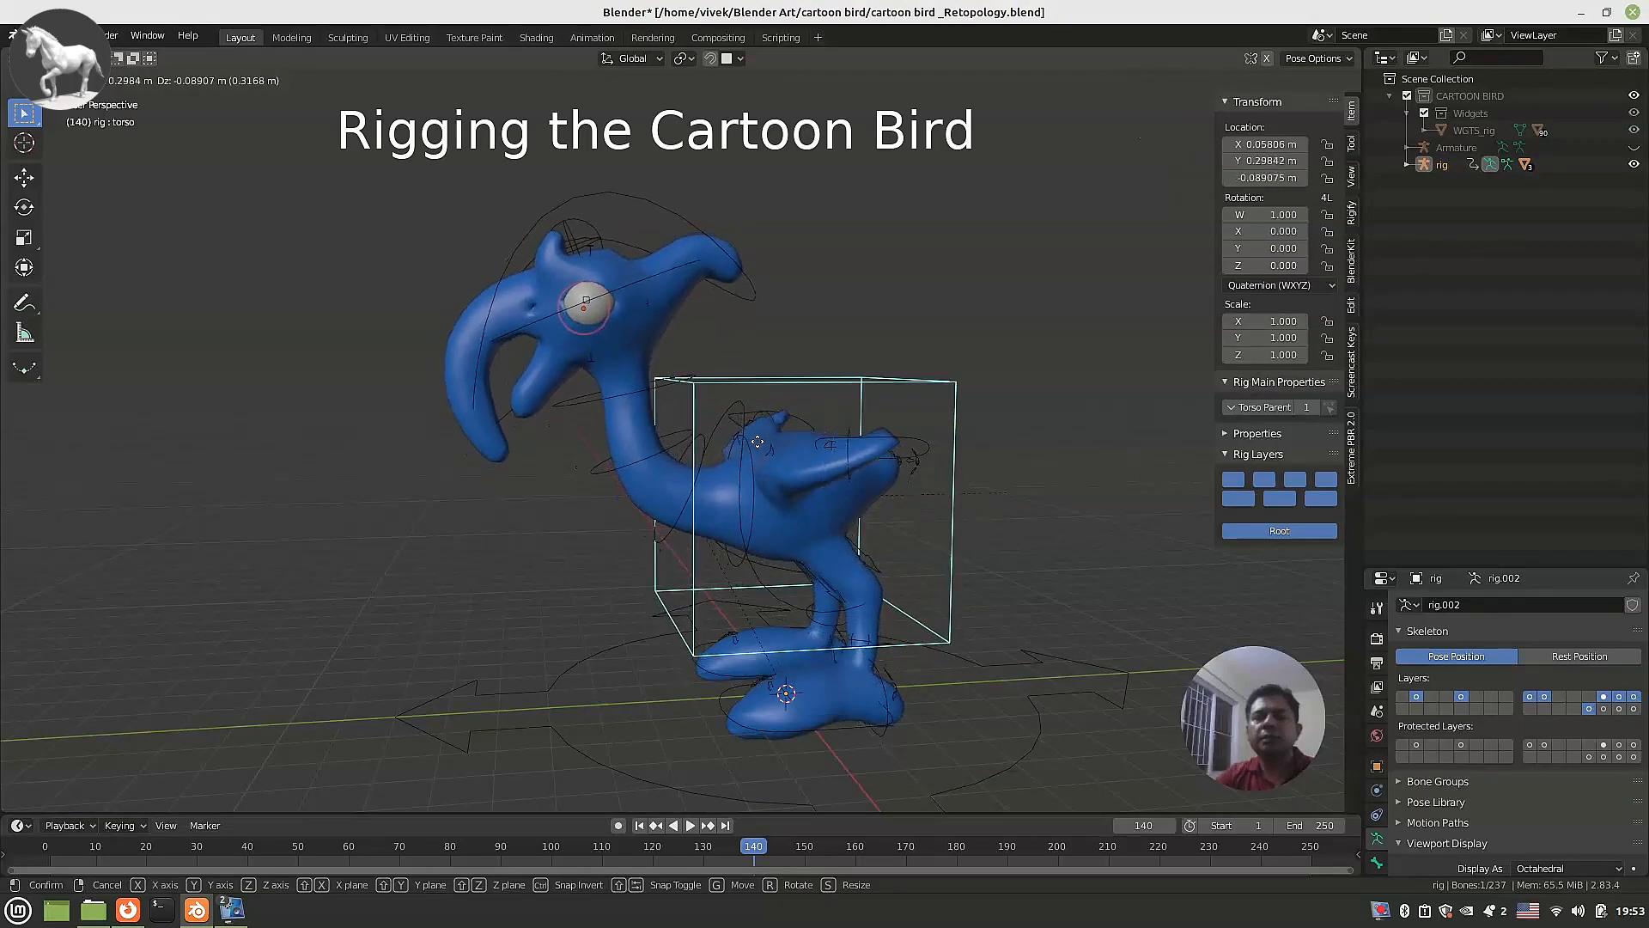
left_click(854, 454)
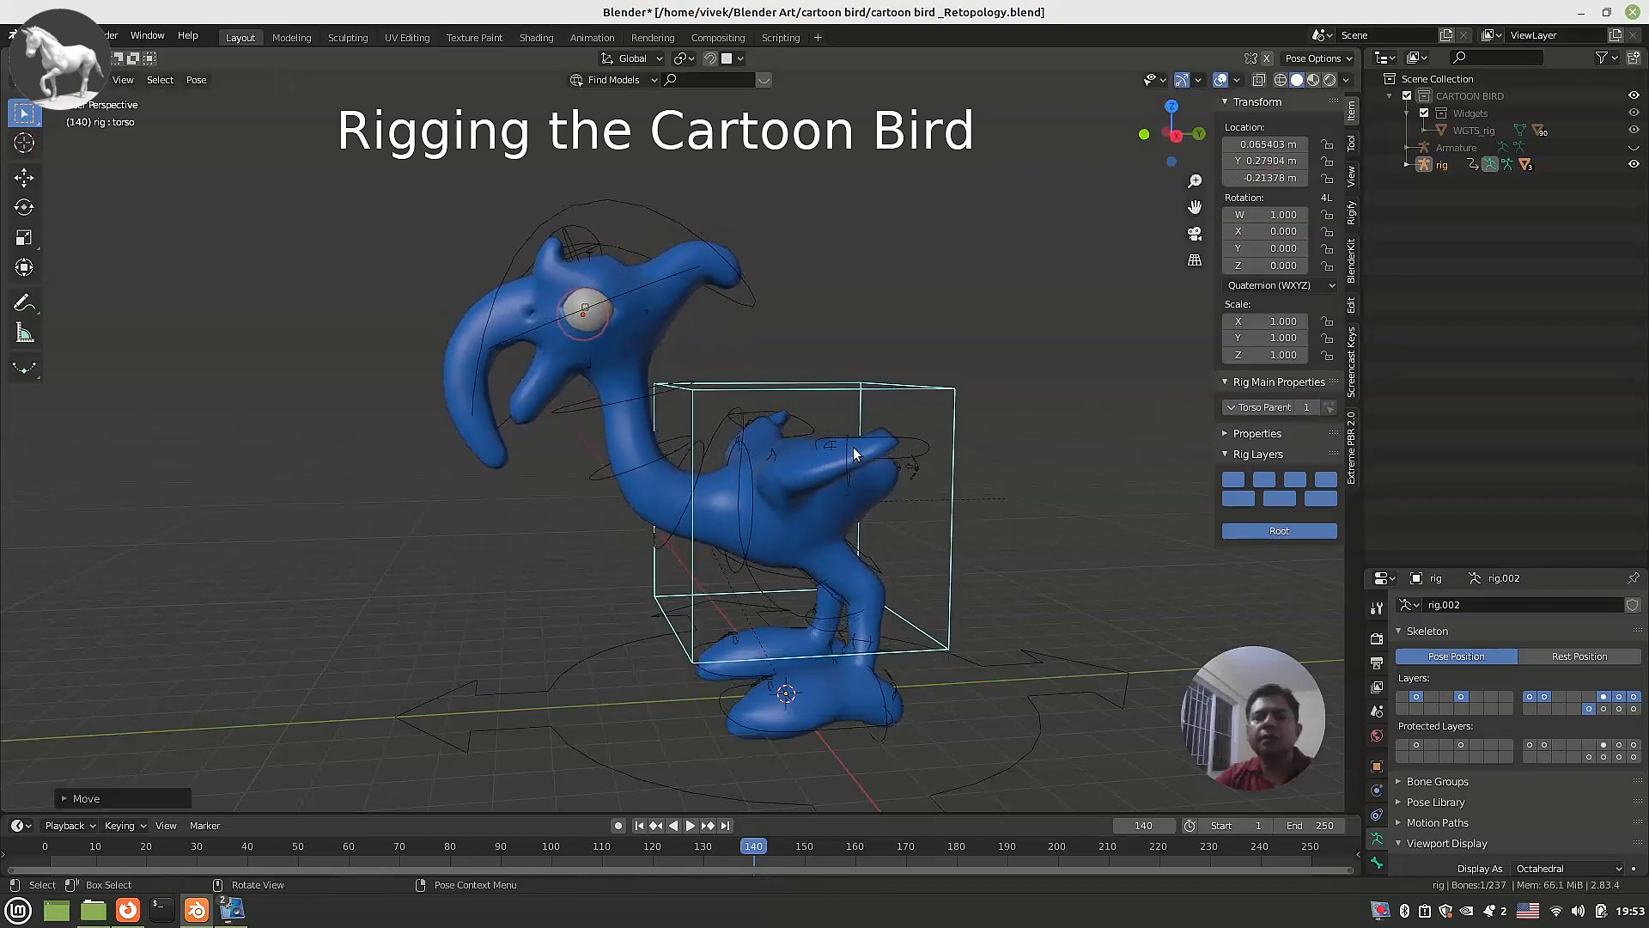
Set the IK-FK value to 1.000 for both wing controls, hand.L and hand.R.
left_click(899, 450)
middle_click_drag(899, 450, 931, 471)
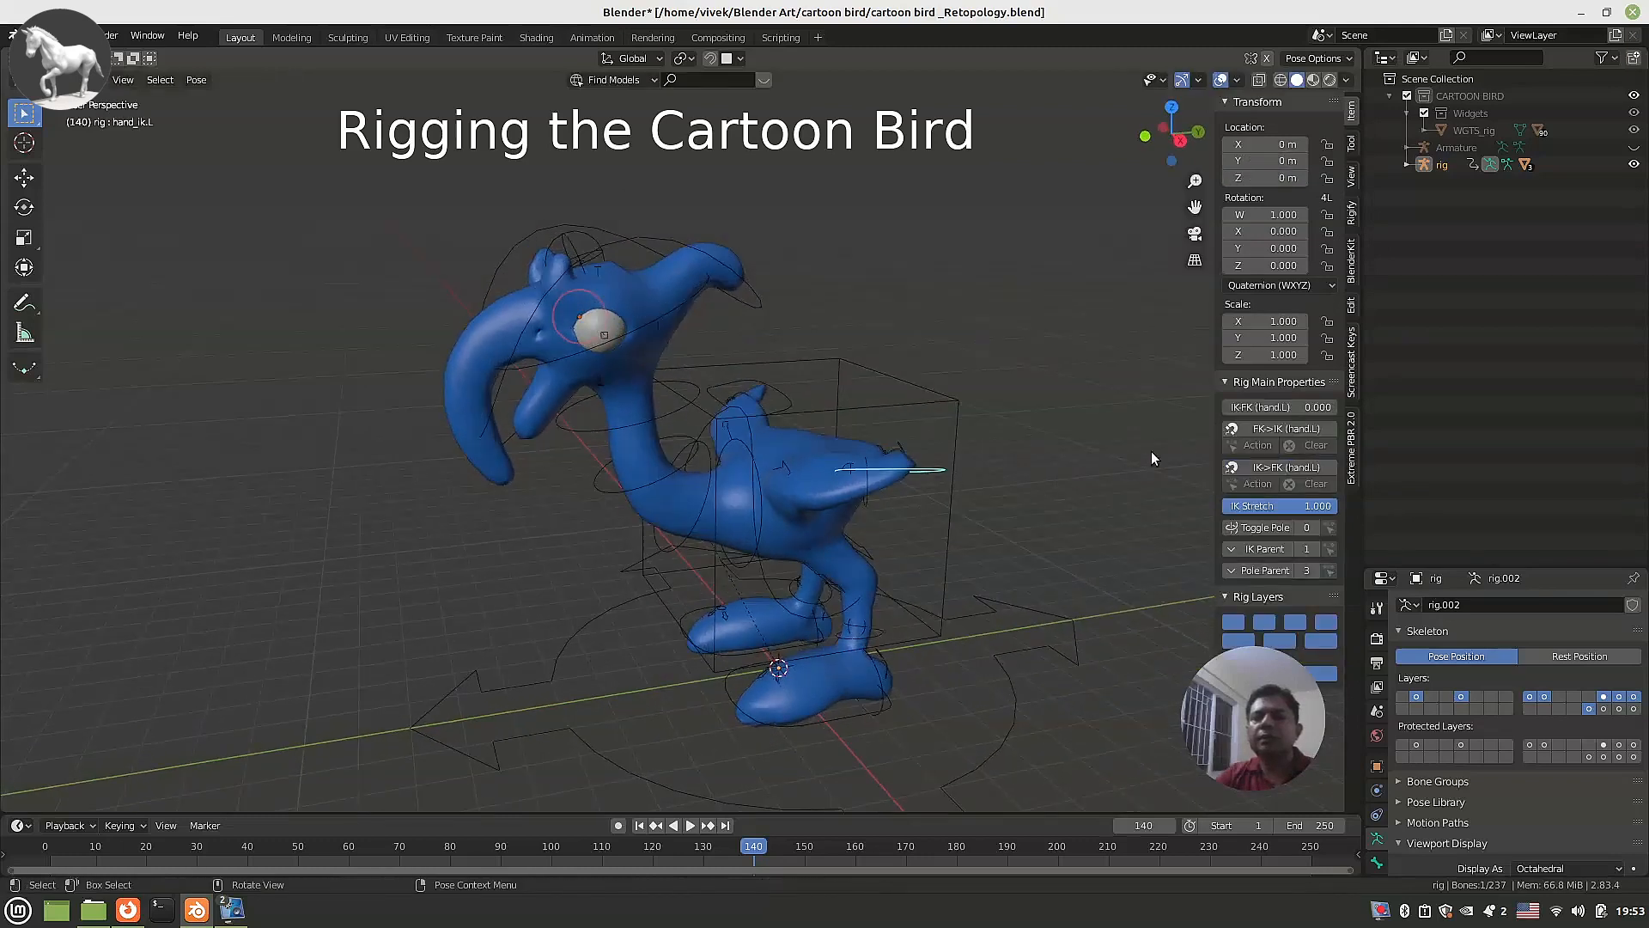
left_click_drag(1237, 415, 1331, 407)
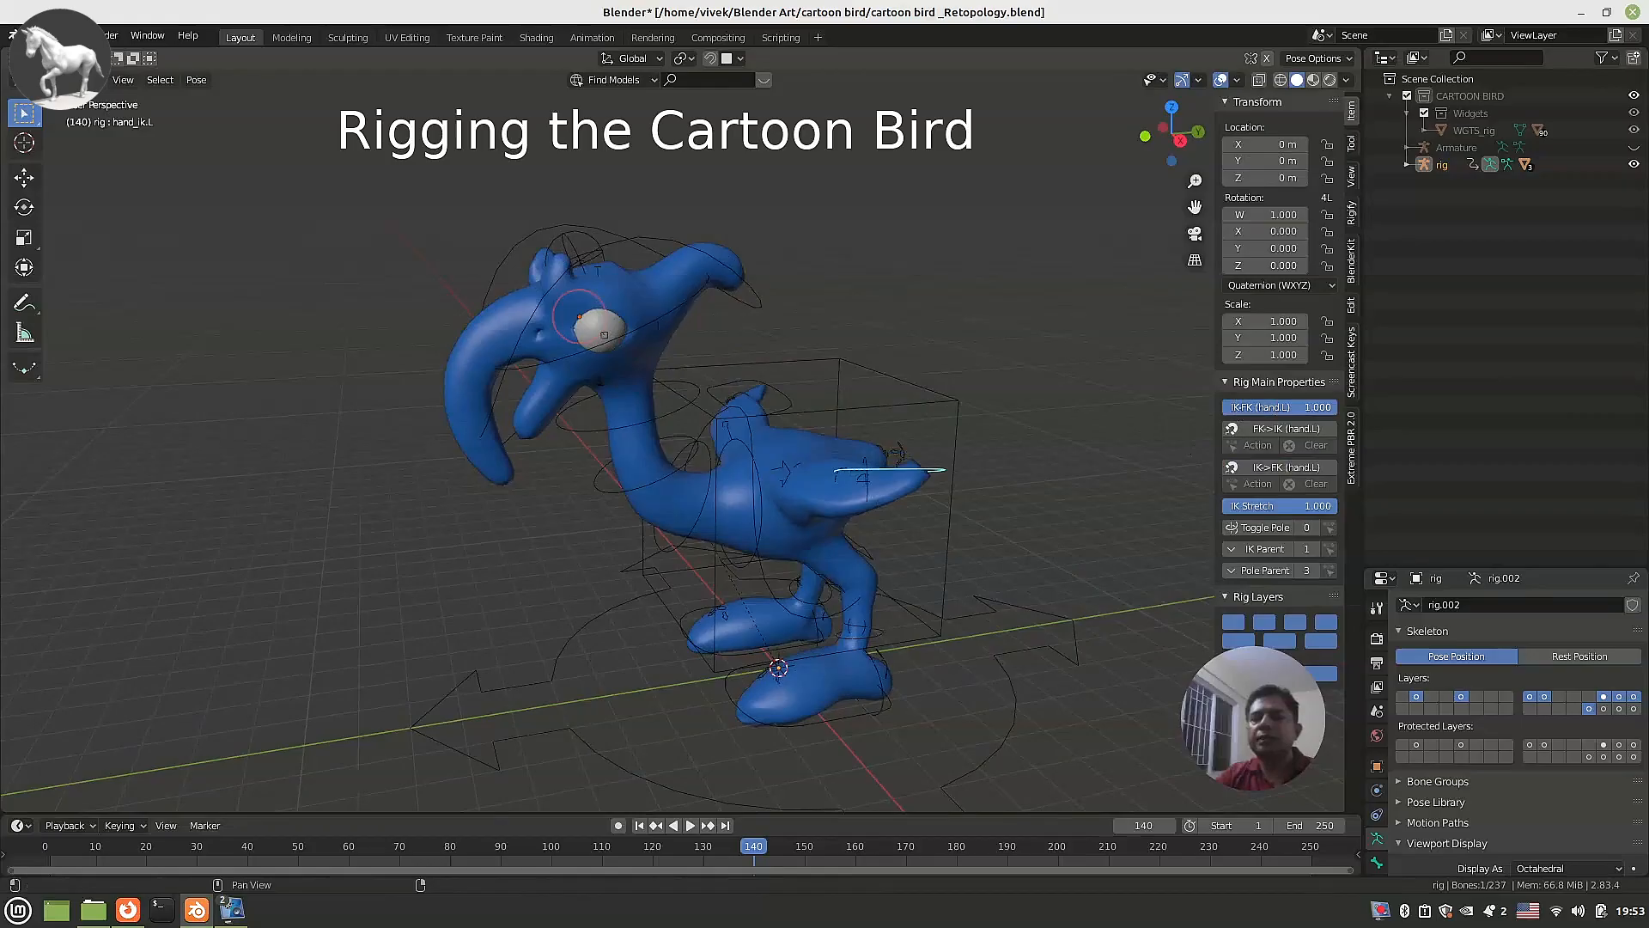
left_click(764, 383)
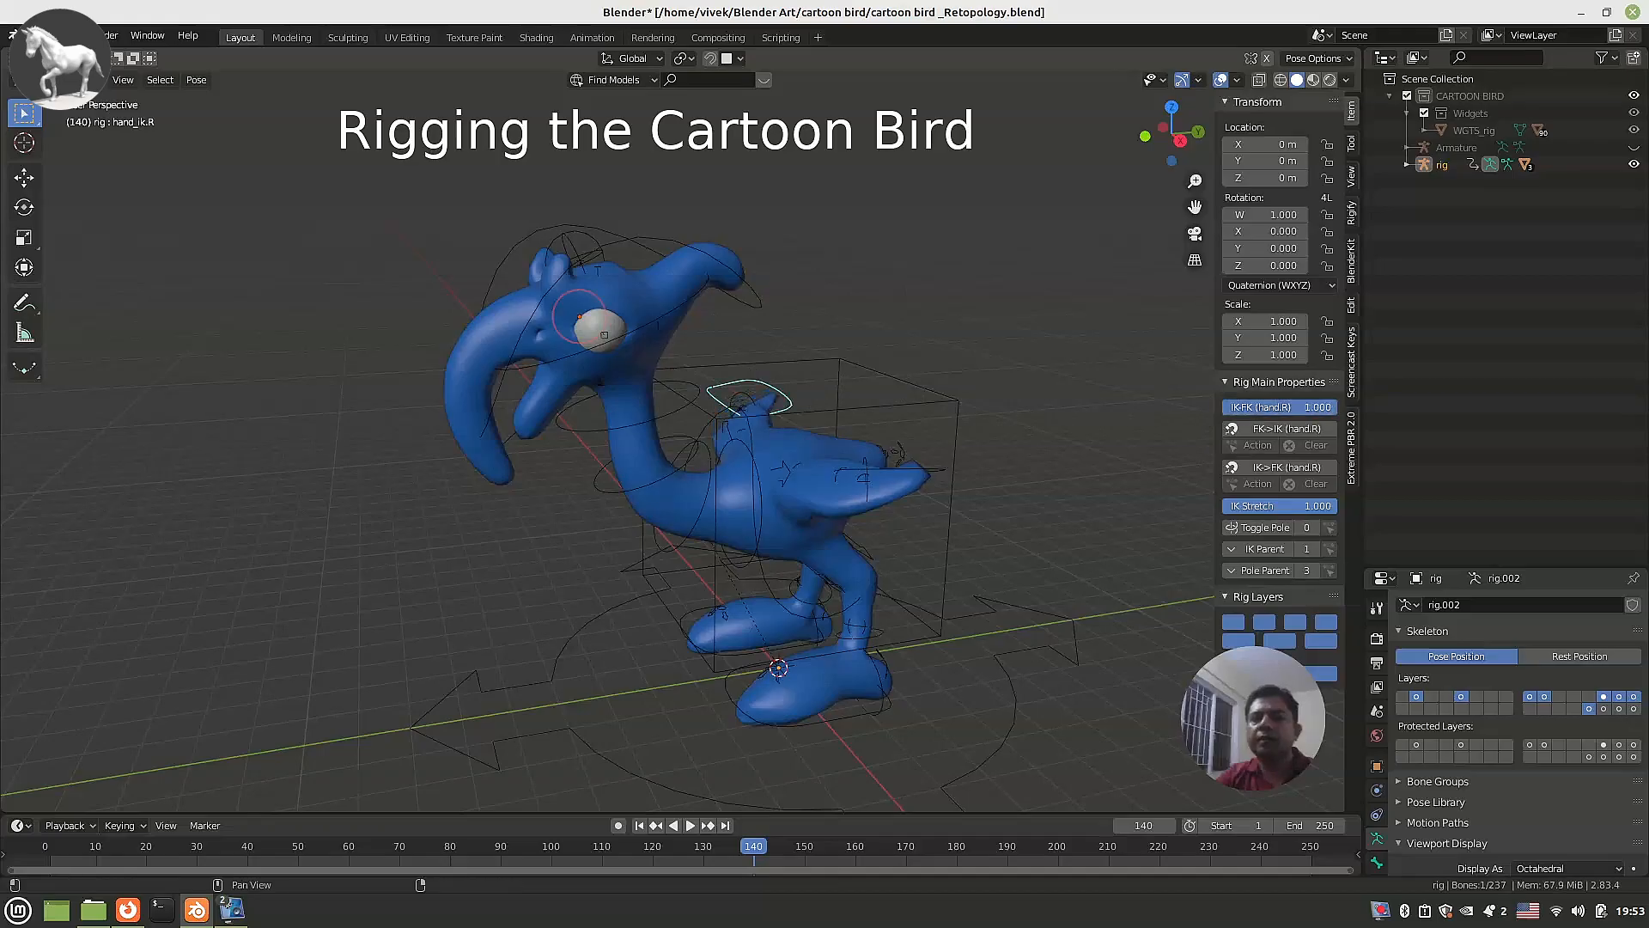
Move the torso control to about X 0.28 m, Y 0.79 m, Z -0.39 m to check the wings.
left_click(916, 400)
key("g")
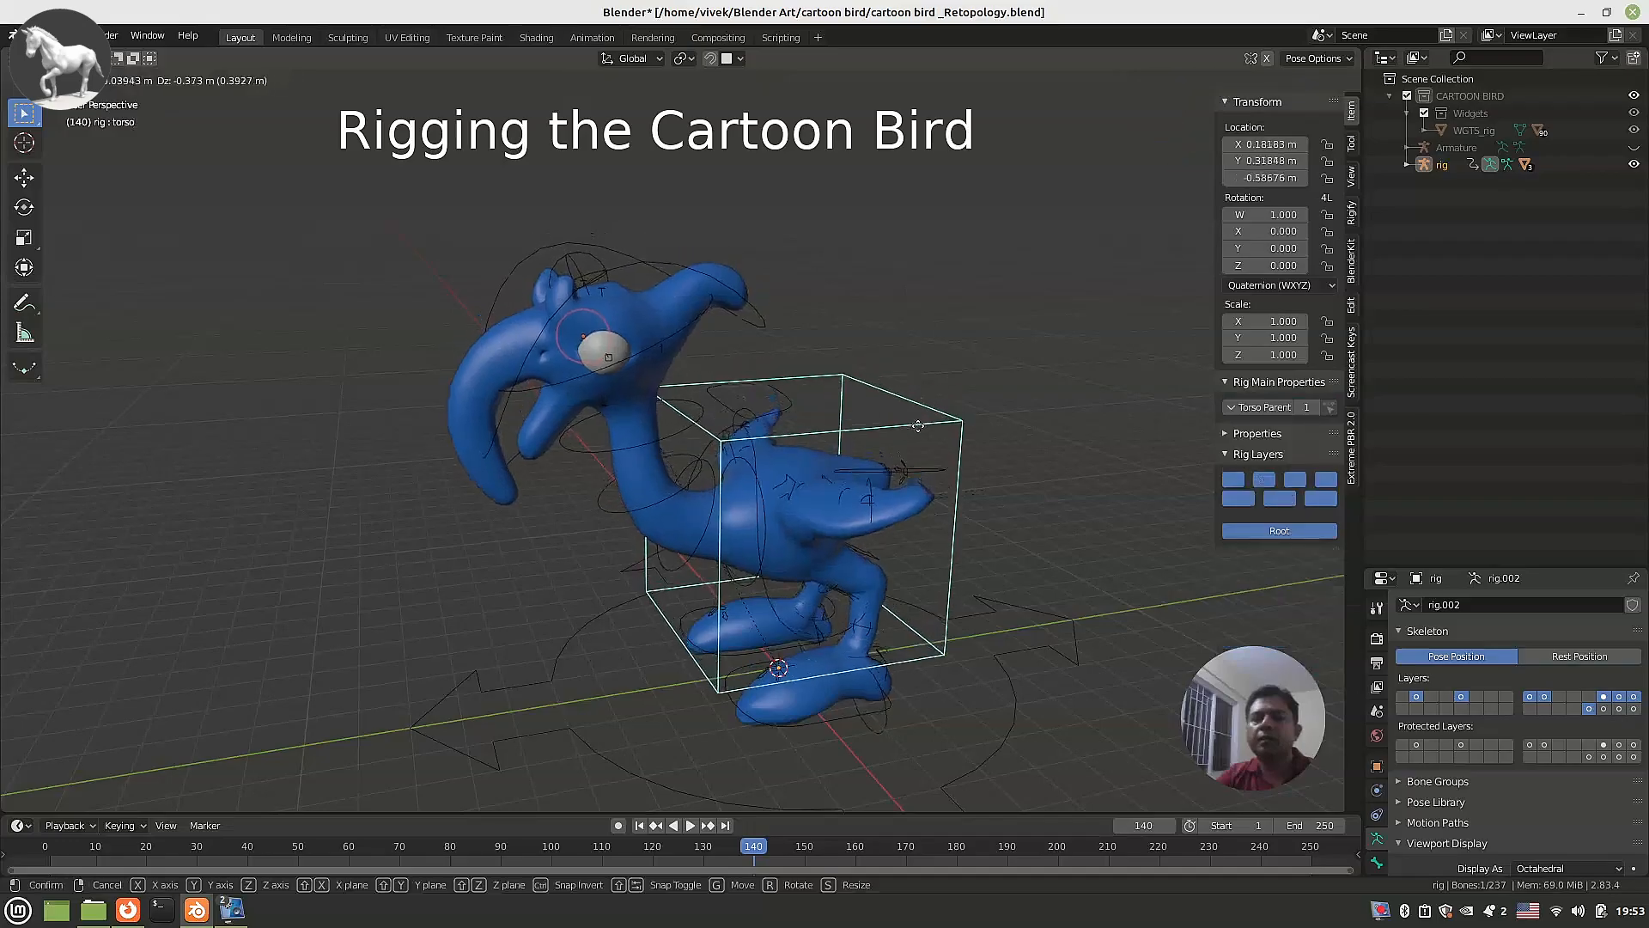
left_click(940, 417)
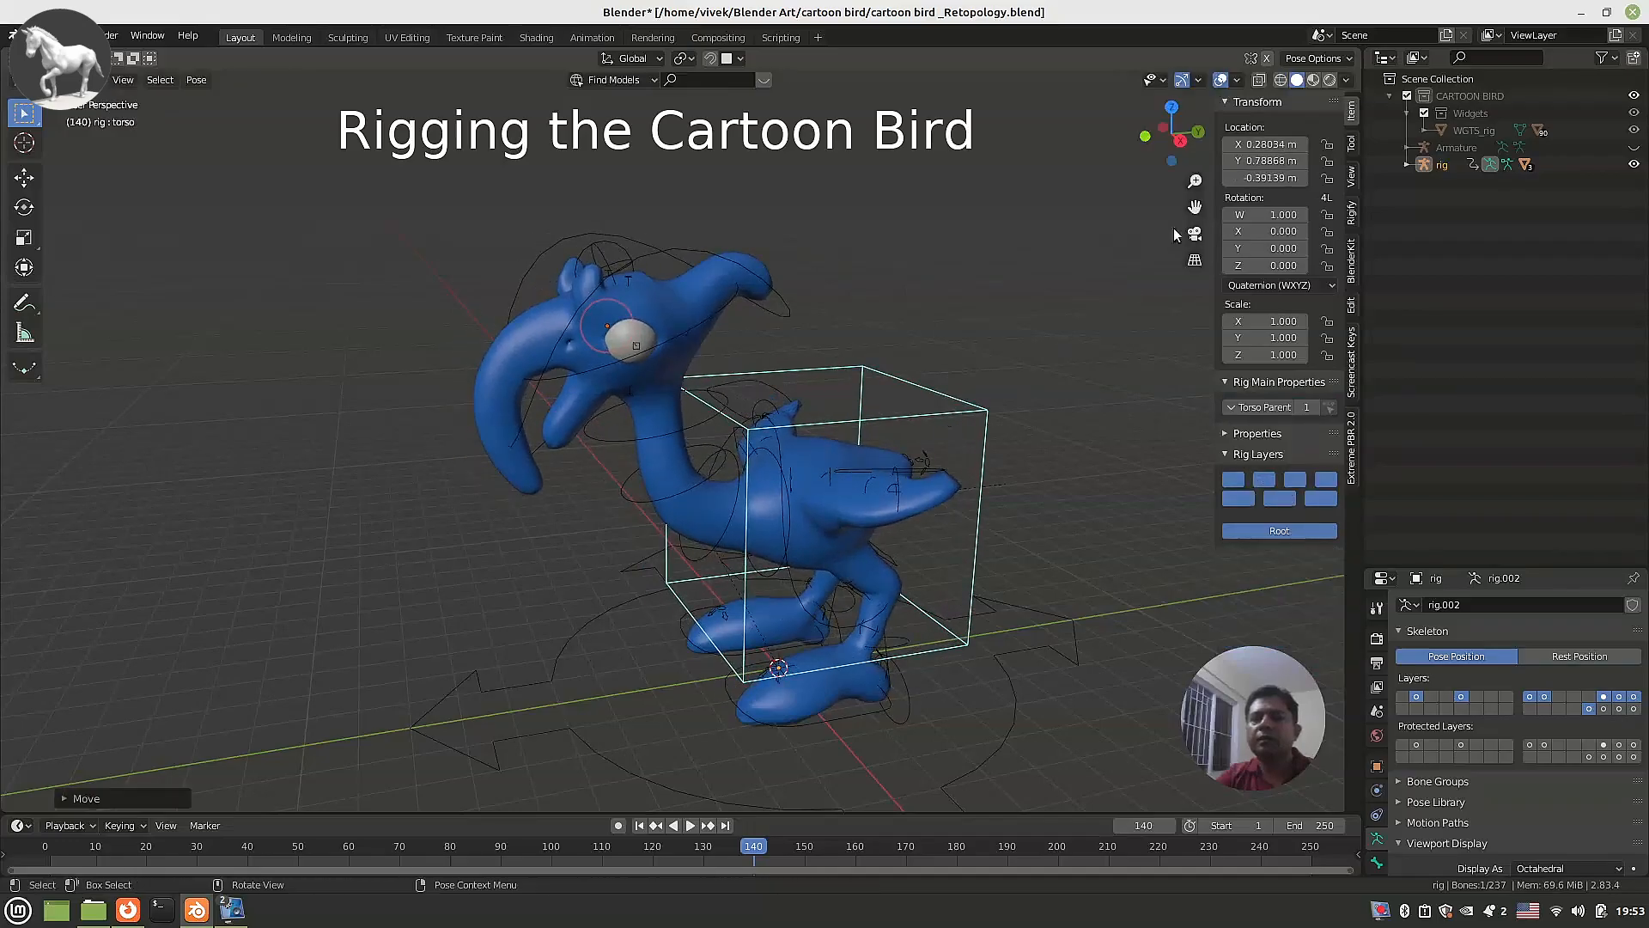
Show the bird in Material Preview shading and lower the torso control to about X 0.13 m, Y 0.16 m, Z -0.75 m.
left_click(1313, 80)
middle_click_drag(688, 429, 708, 437)
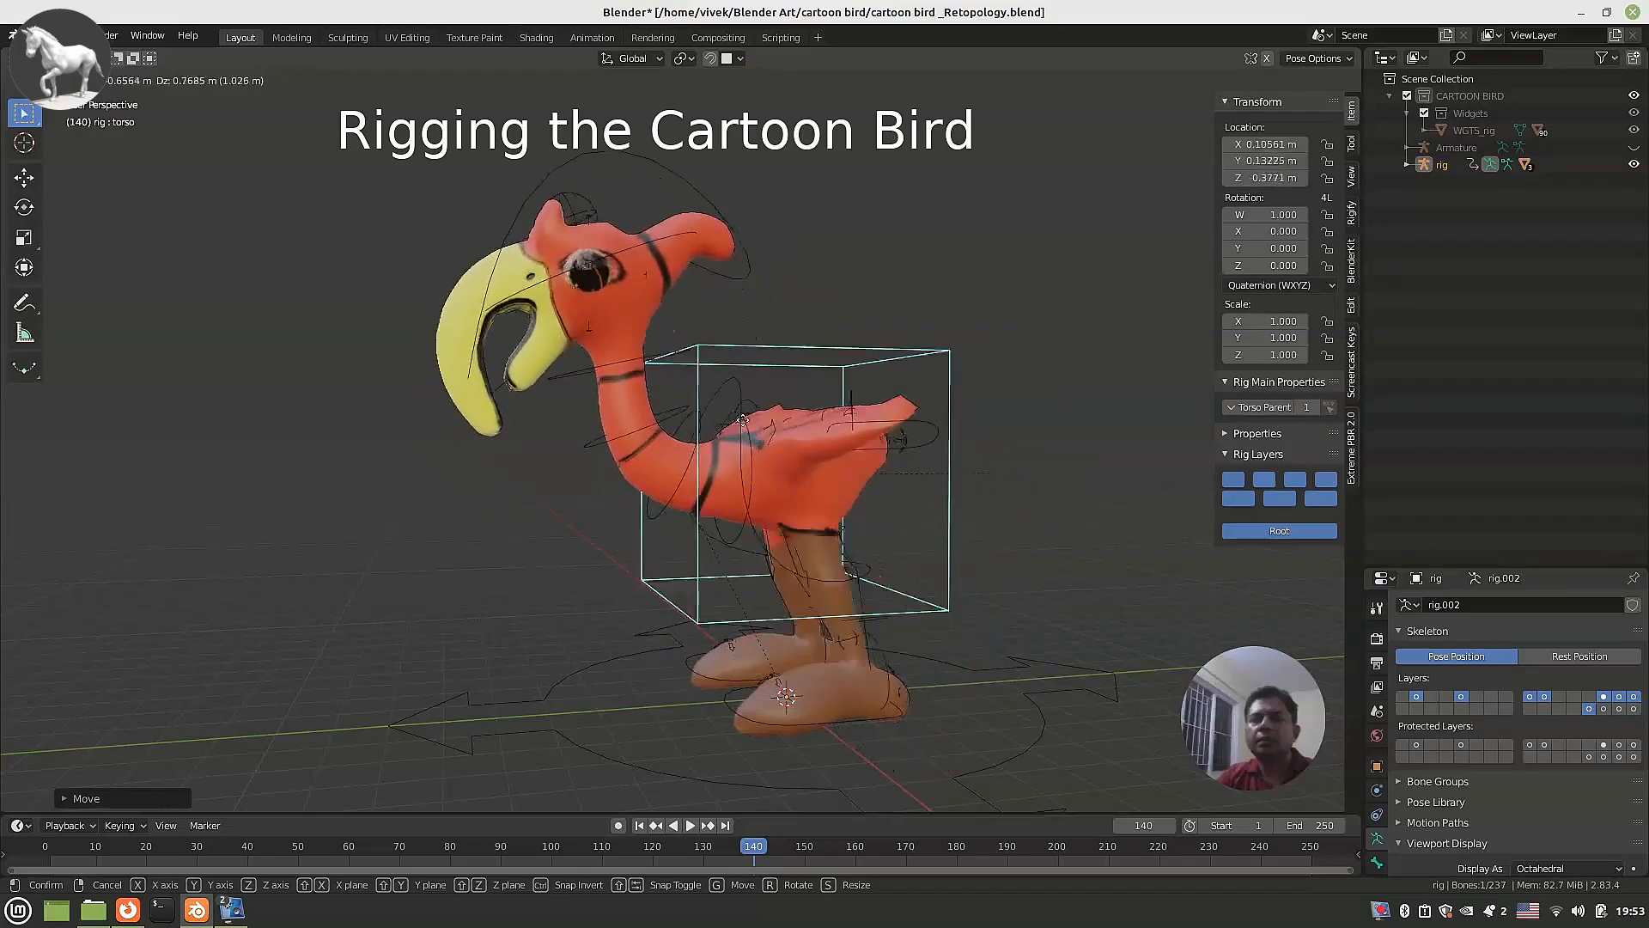
left_click(699, 516)
middle_click_drag(699, 515, 681, 491)
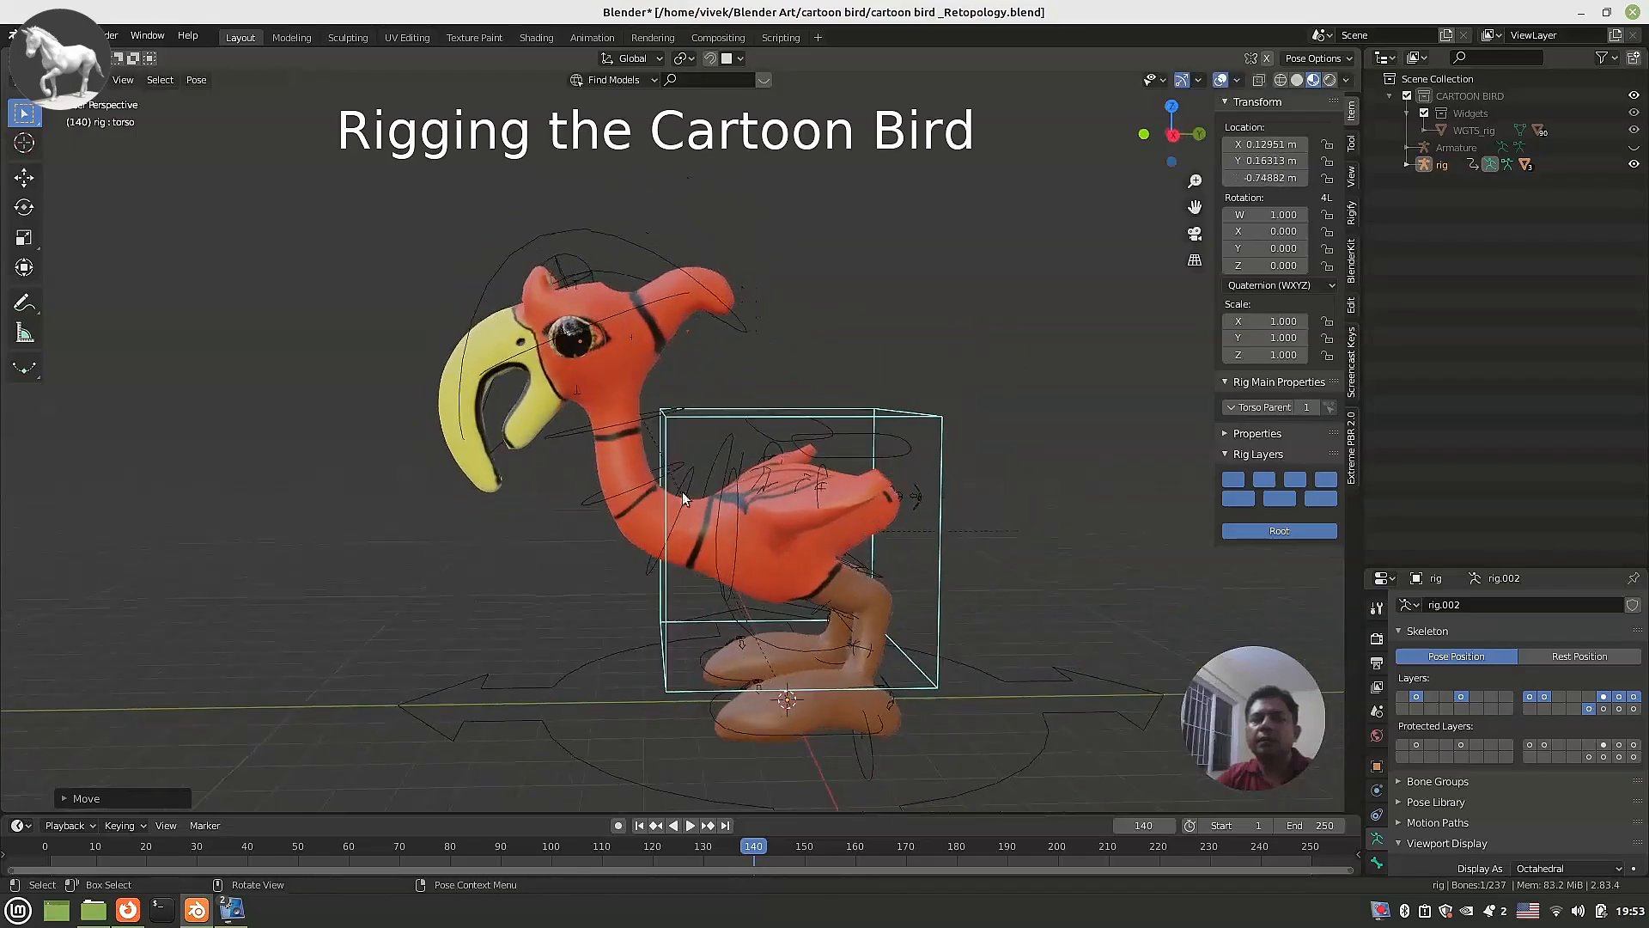
Move the chest control to about Y -0.16 m, Z -0.10 m and rotate it slightly forward, to about W 0.999, X 0.046.
left_click(656, 270)
key("g")
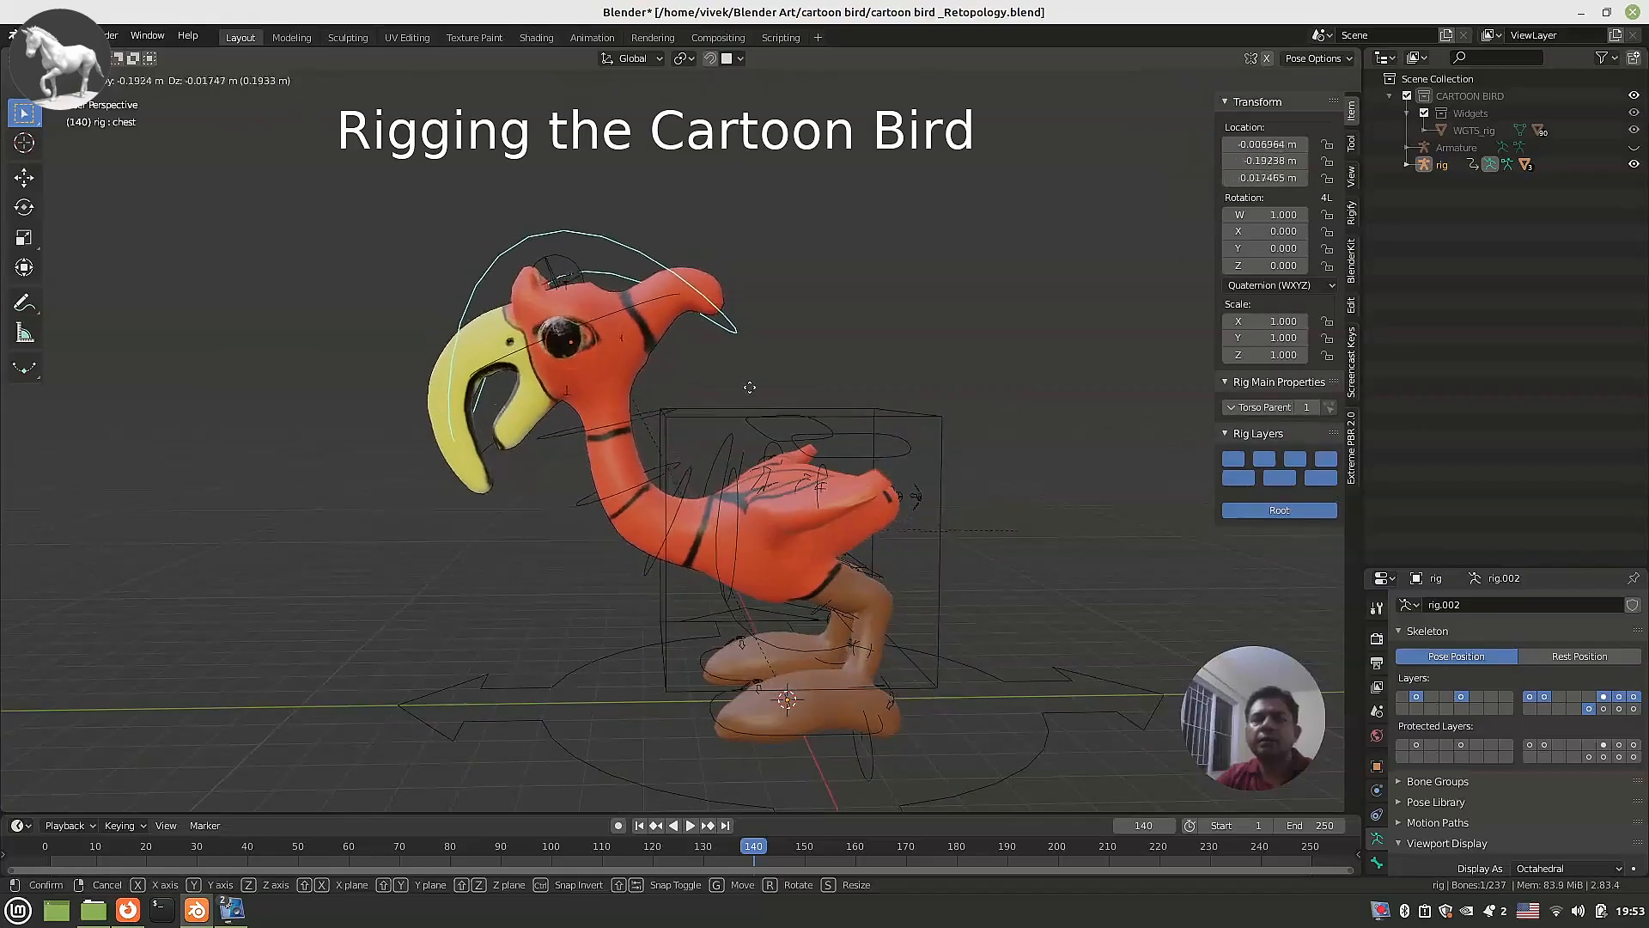
left_click(754, 391)
key("r")
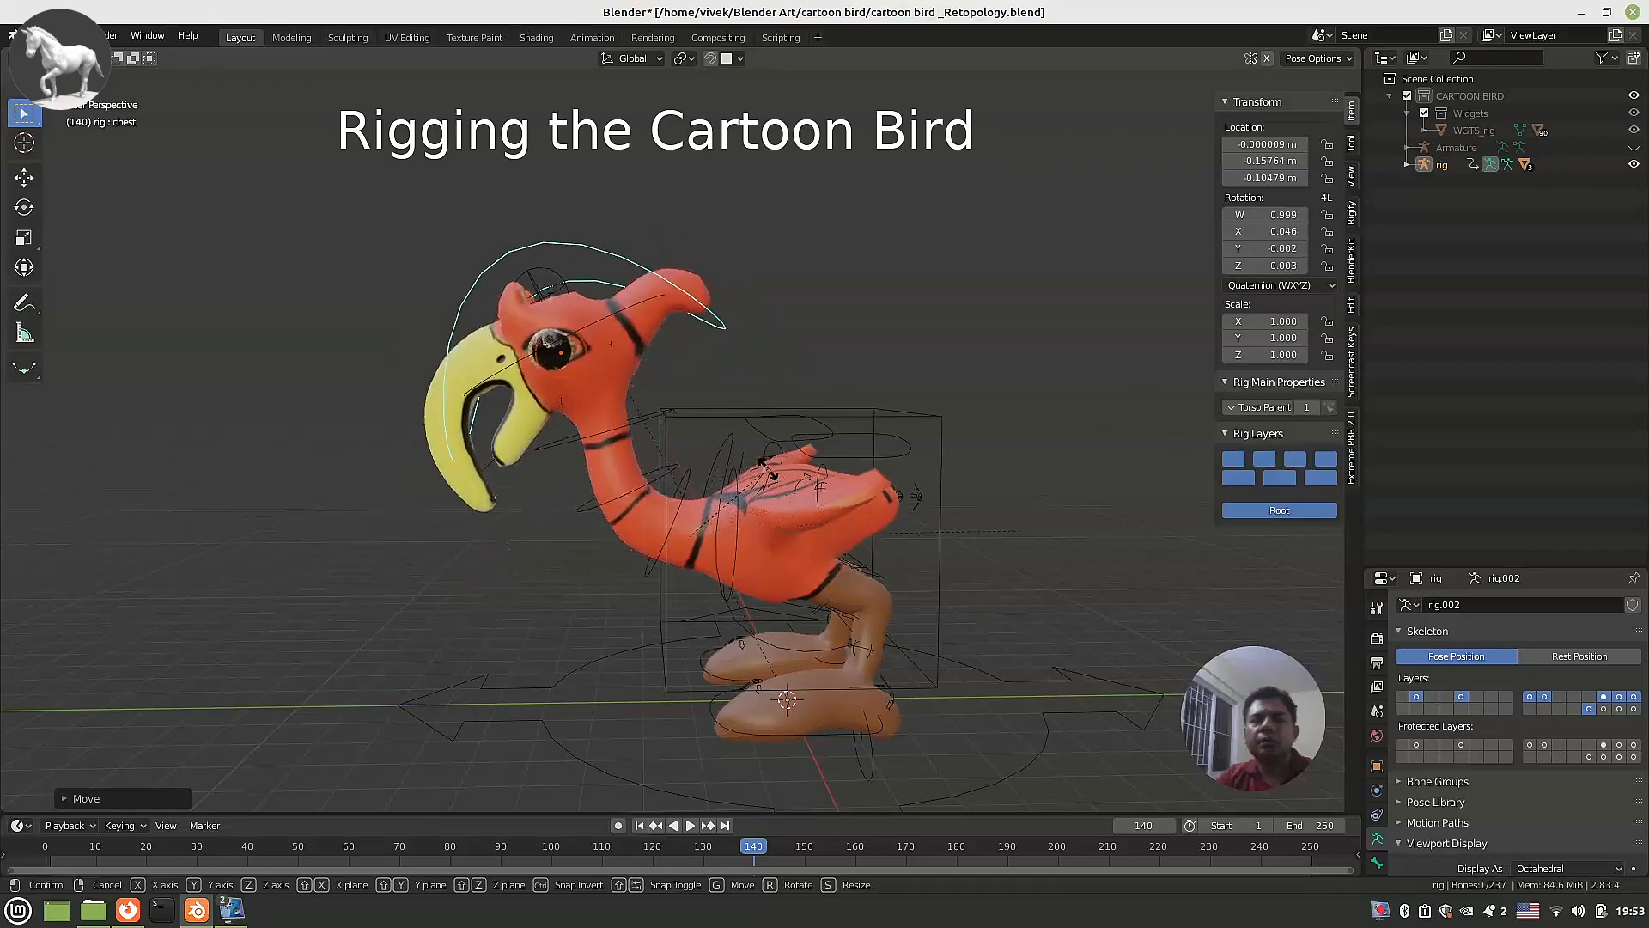
left_click(577, 539)
Rotate the neck control spine_fk.004 to about X 0.015 and the body control spine_fk.001 to about W 0.999, X 0.033.
middle_click_drag(577, 538, 748, 524)
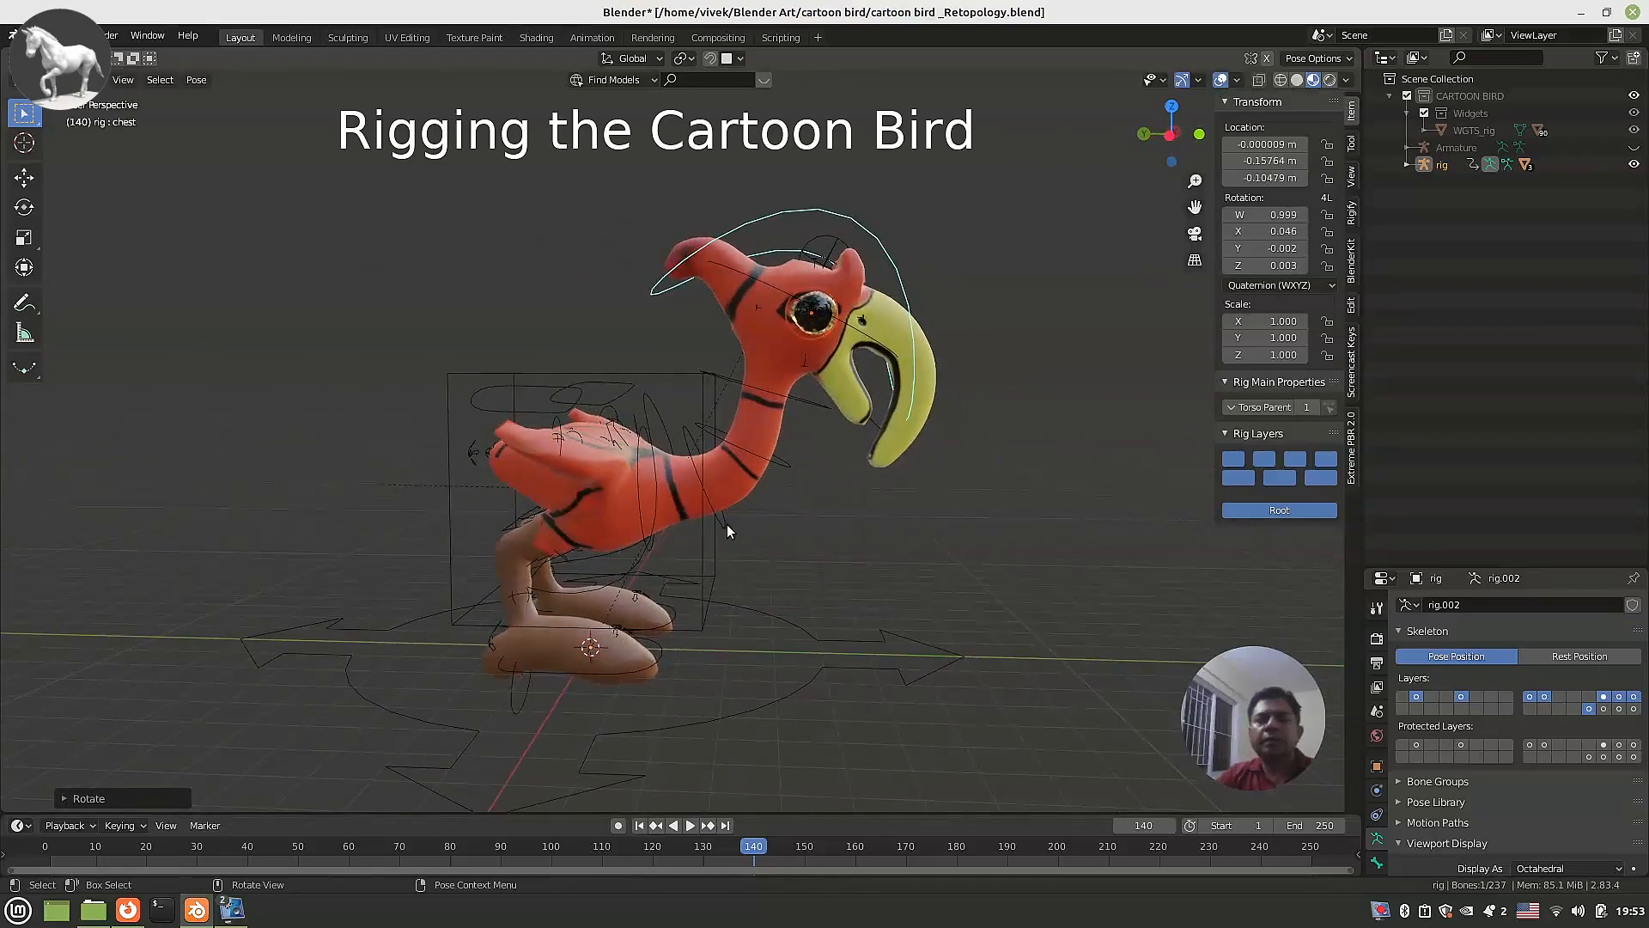
left_click(726, 524)
key("r")
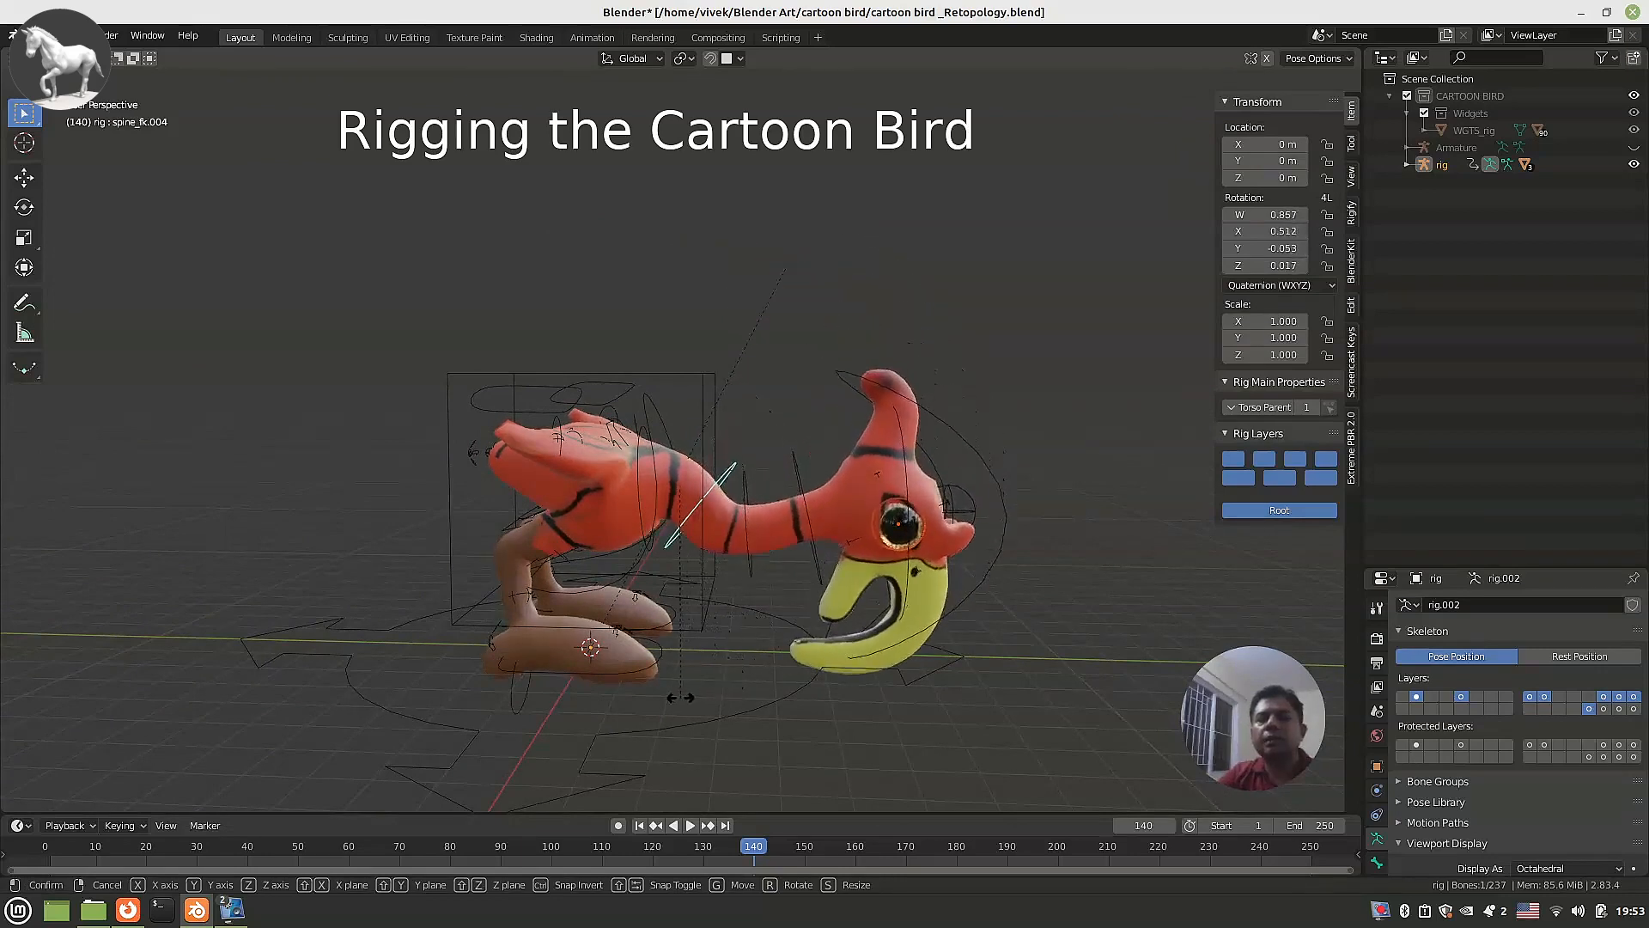
left_click(722, 515)
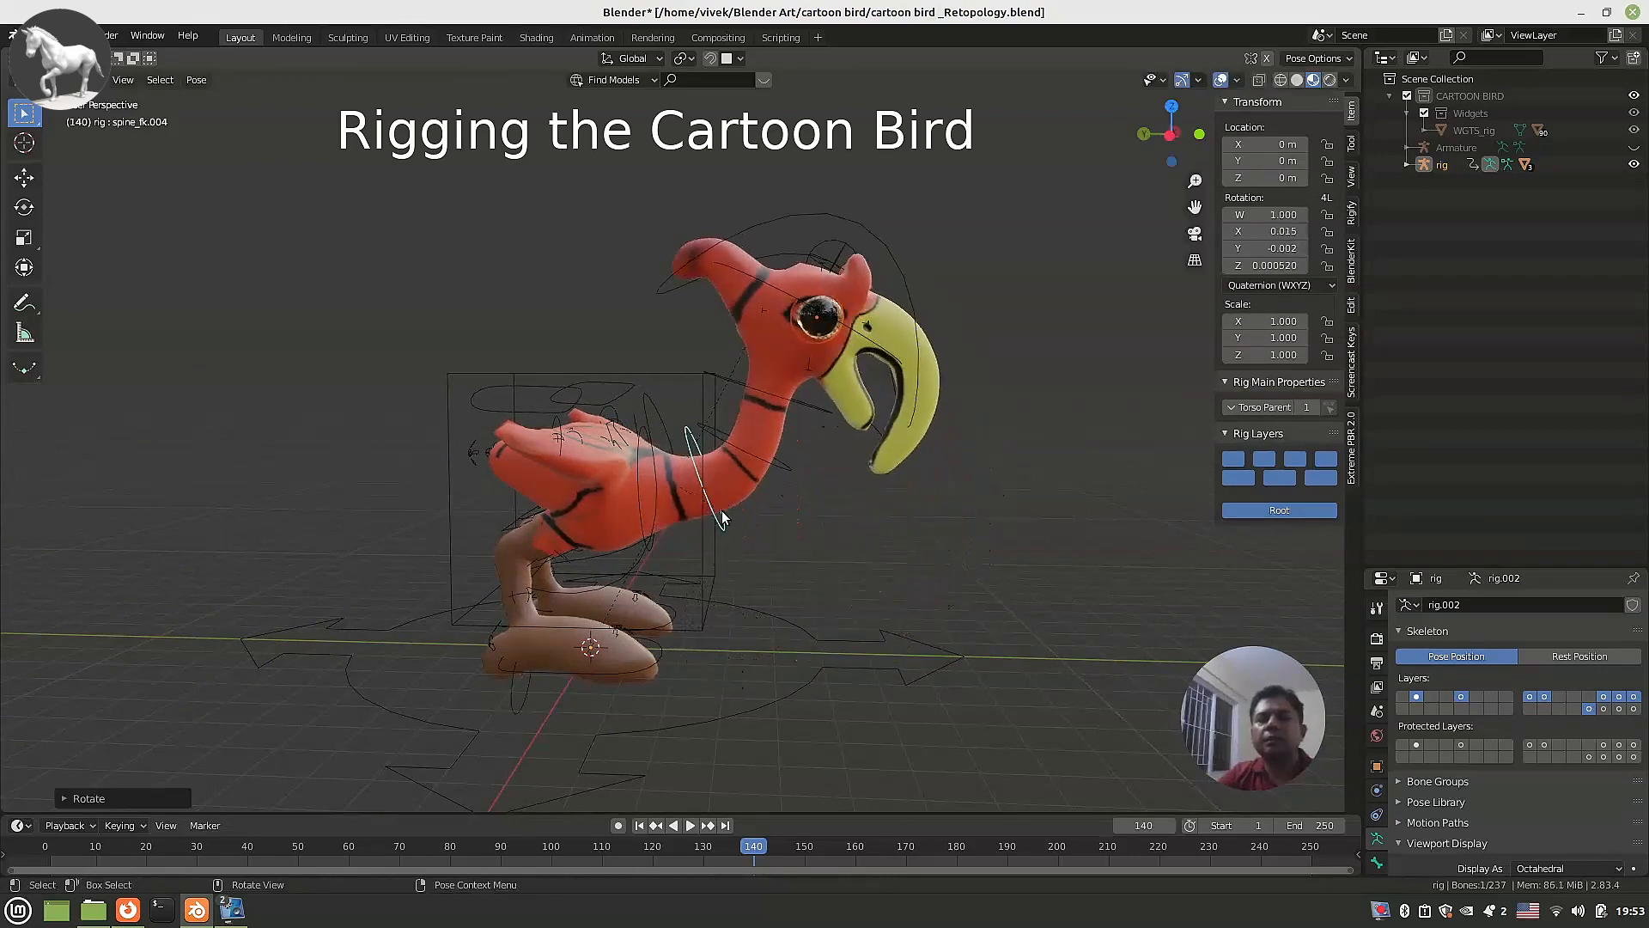
left_click(640, 507)
key("r")
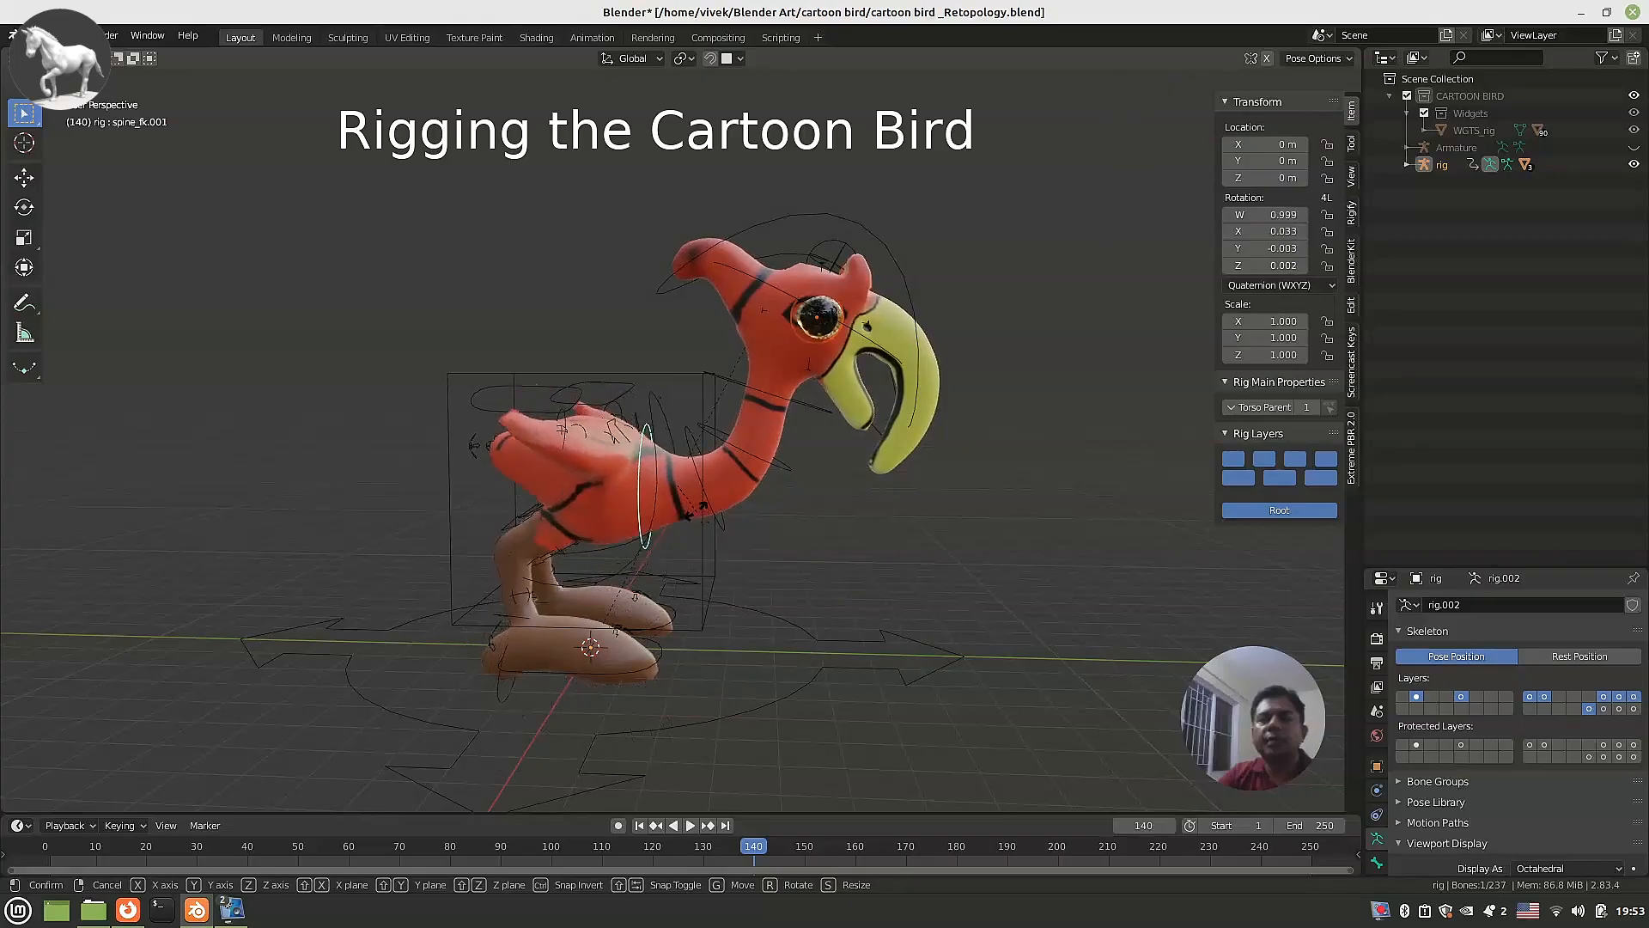
left_click(800, 534)
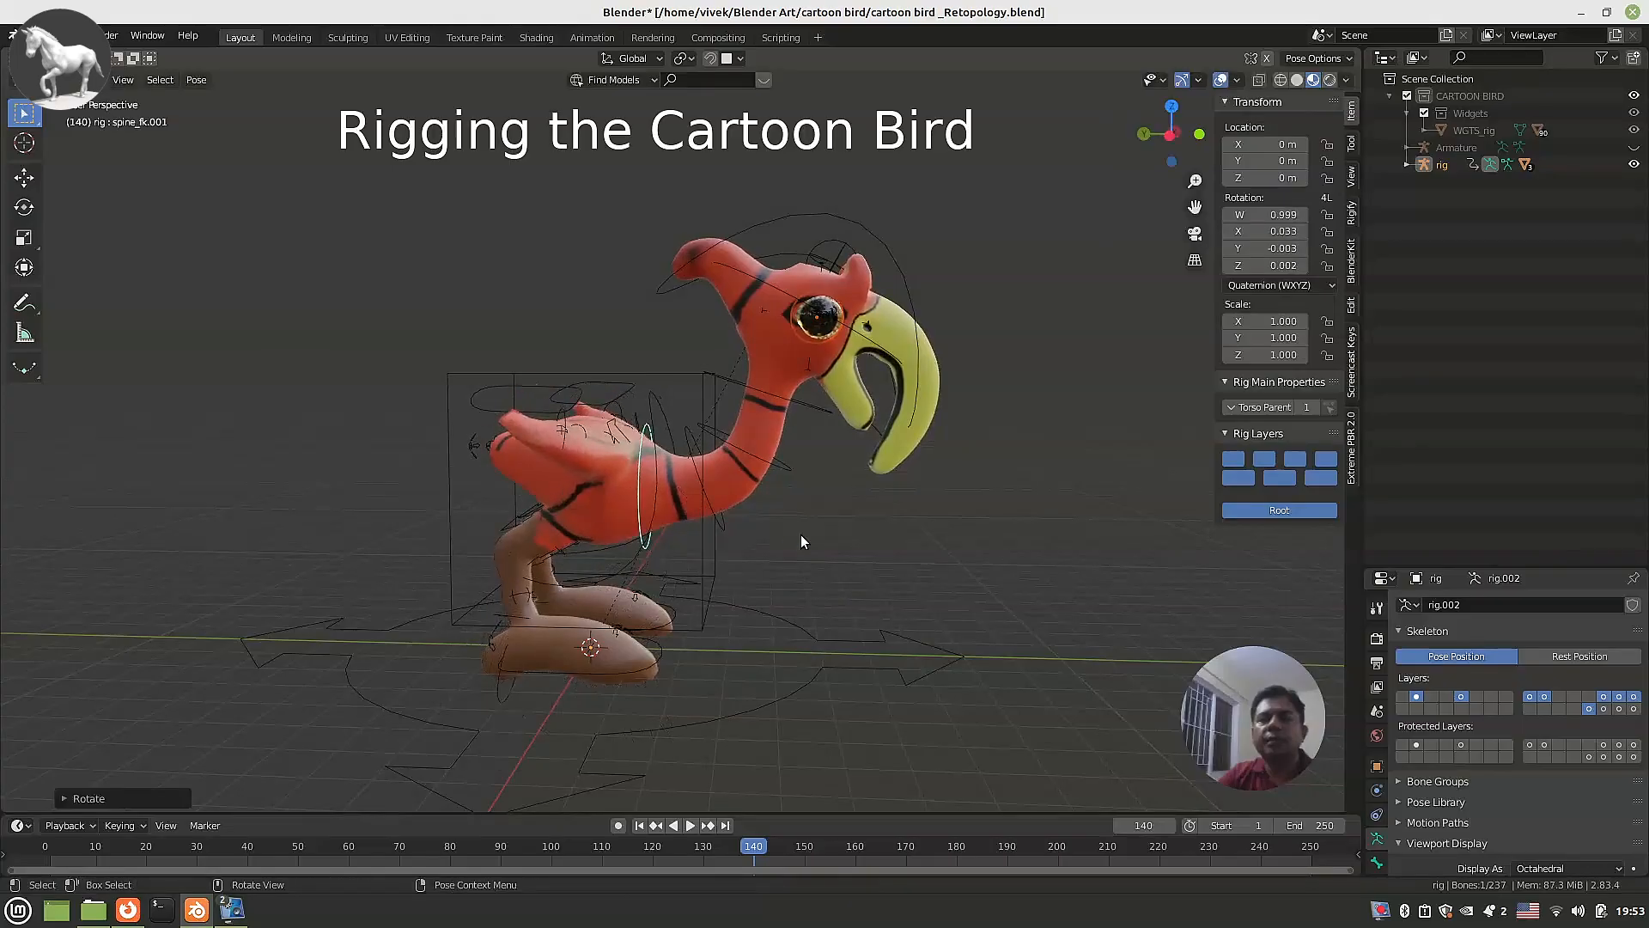
Rotate the chest control forward to lower the head, and rotate the spine_fk.003 control back to about W 0.992, X -0.126.
left_click(909, 407)
key("g")
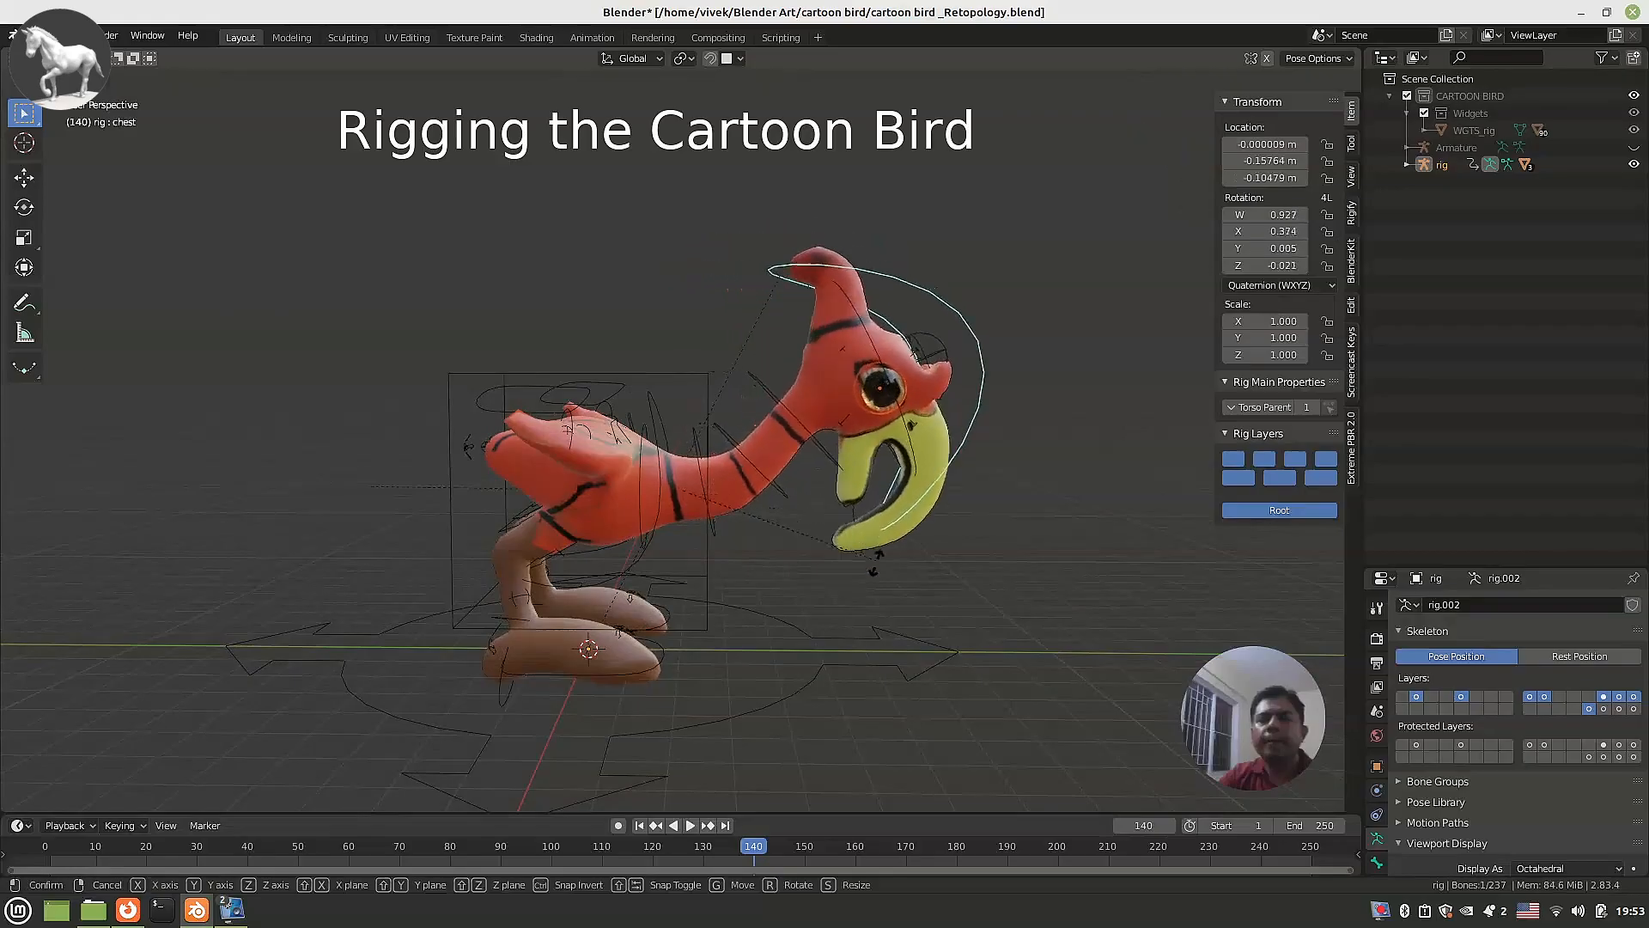
left_click(873, 599)
left_click(891, 432)
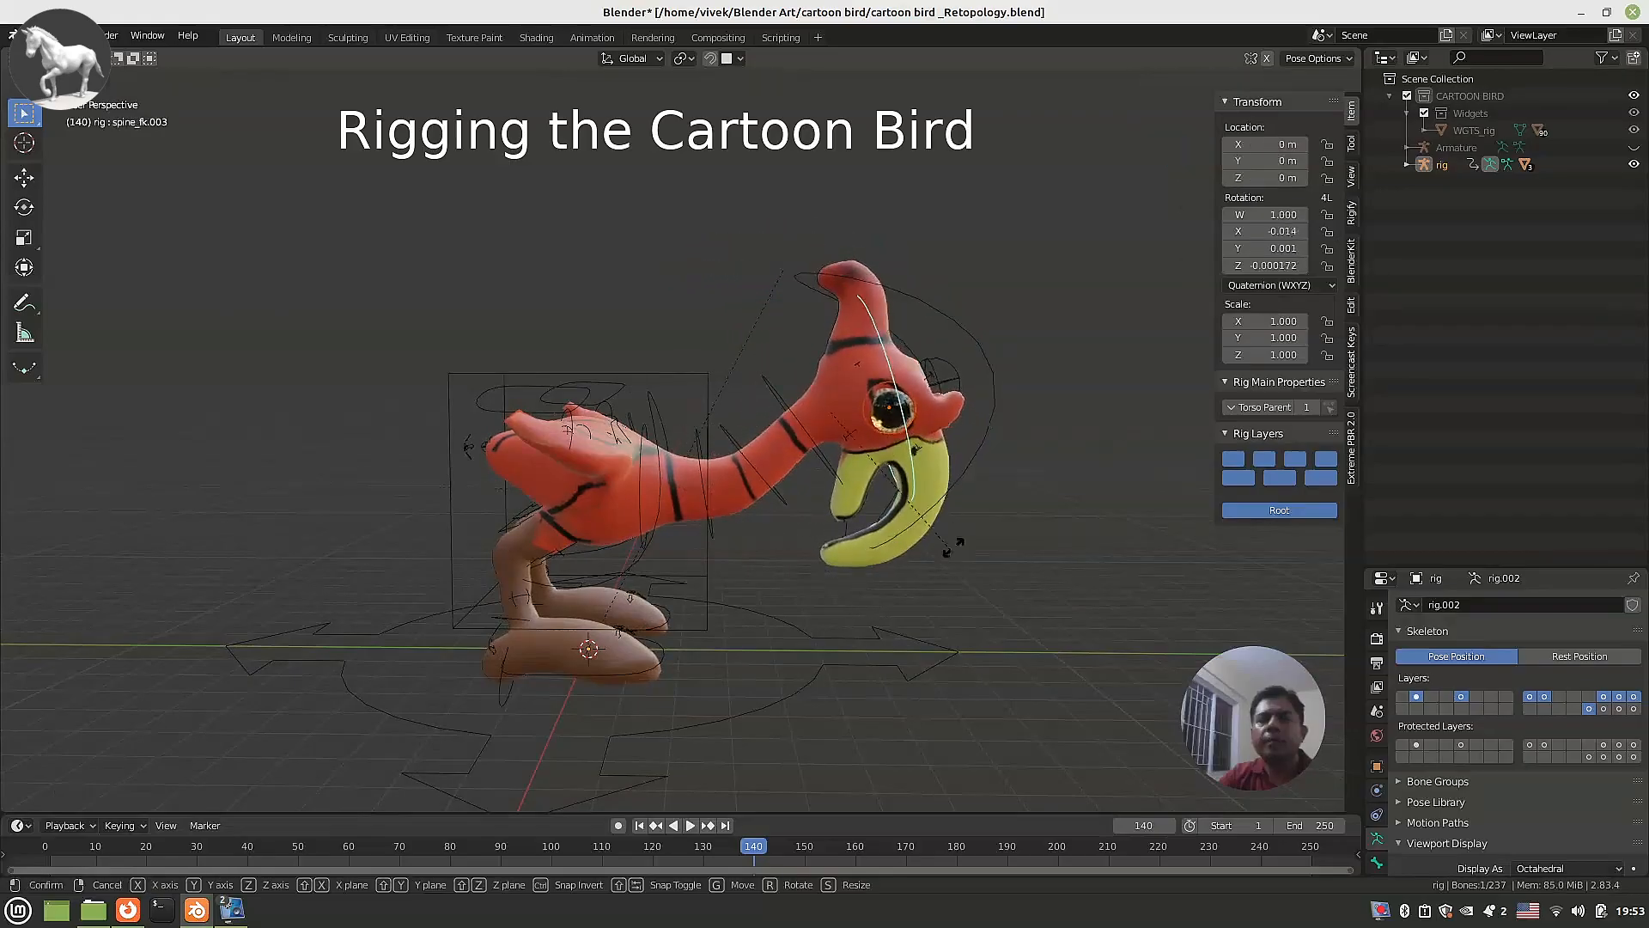
key("r")
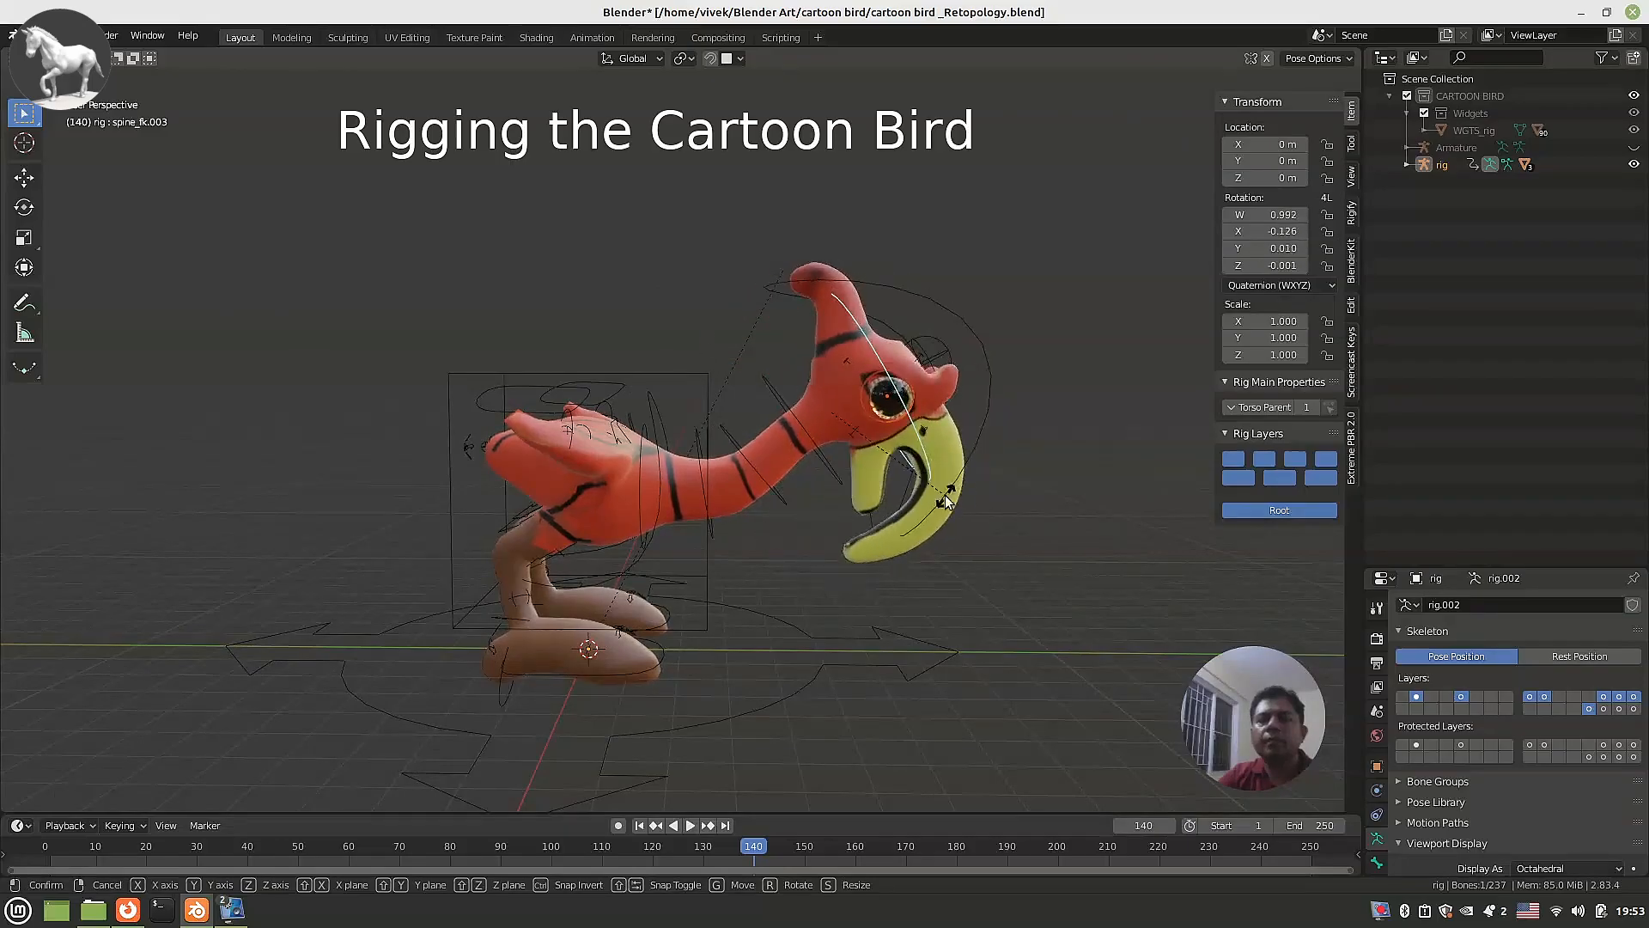
left_click(945, 495)
Rotate the hips control to about W 0.987, X 0.160, and tilt the torso control forward to about W 0.990, X 0.138.
middle_click_drag(512, 613, 859, 620)
left_click(833, 625)
key("r")
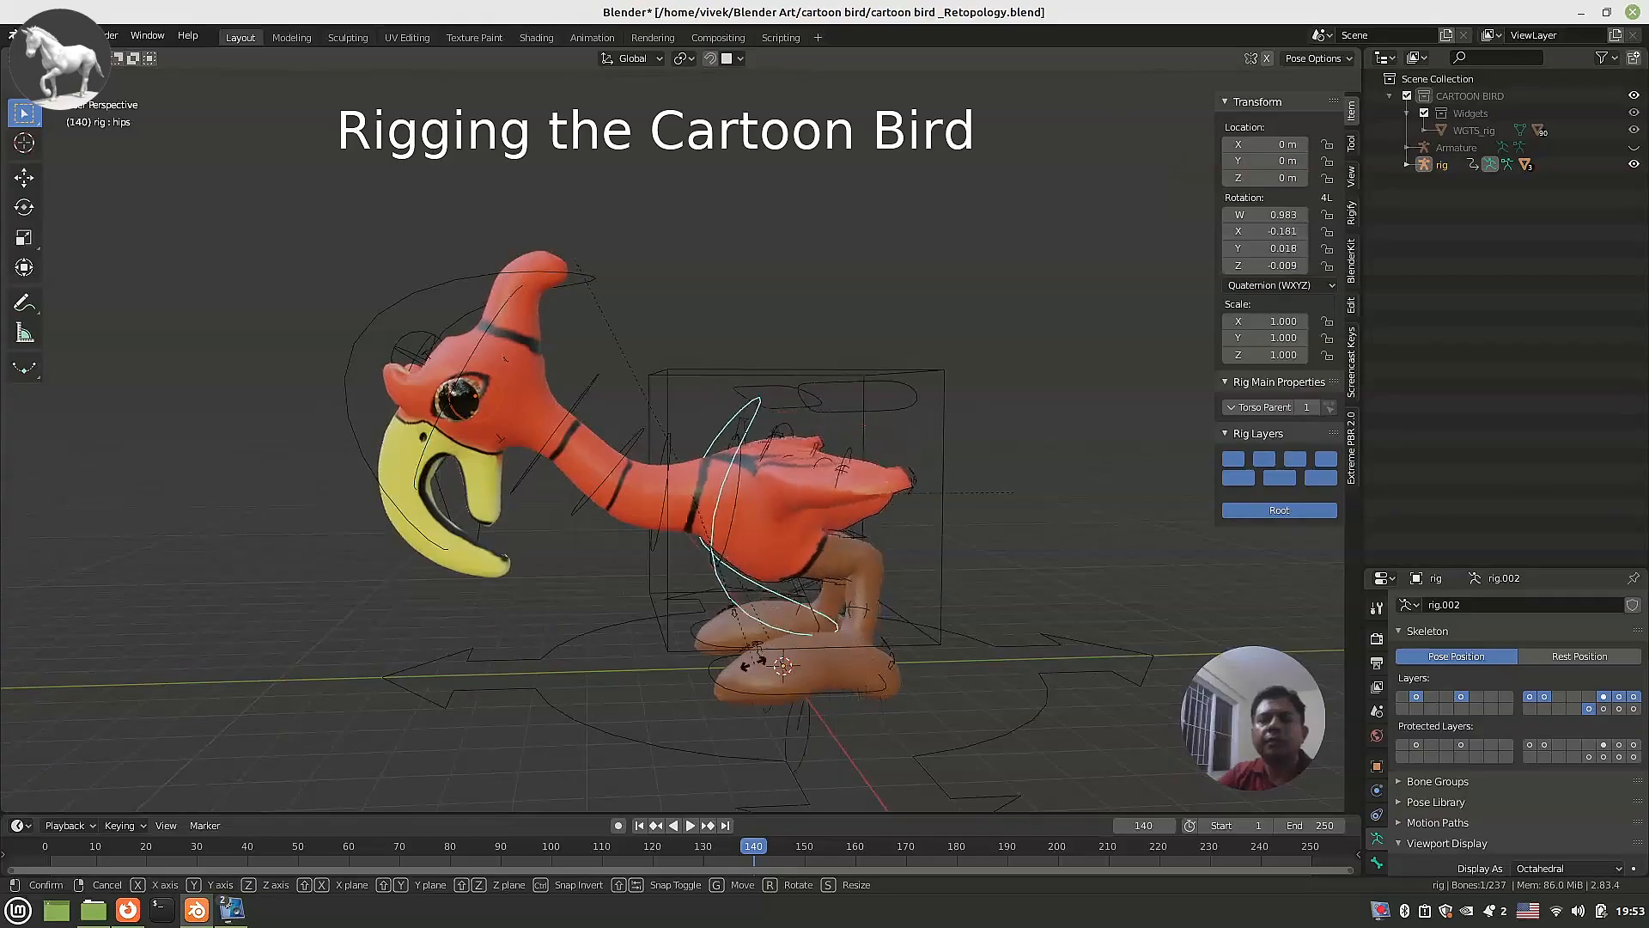
left_click(934, 461)
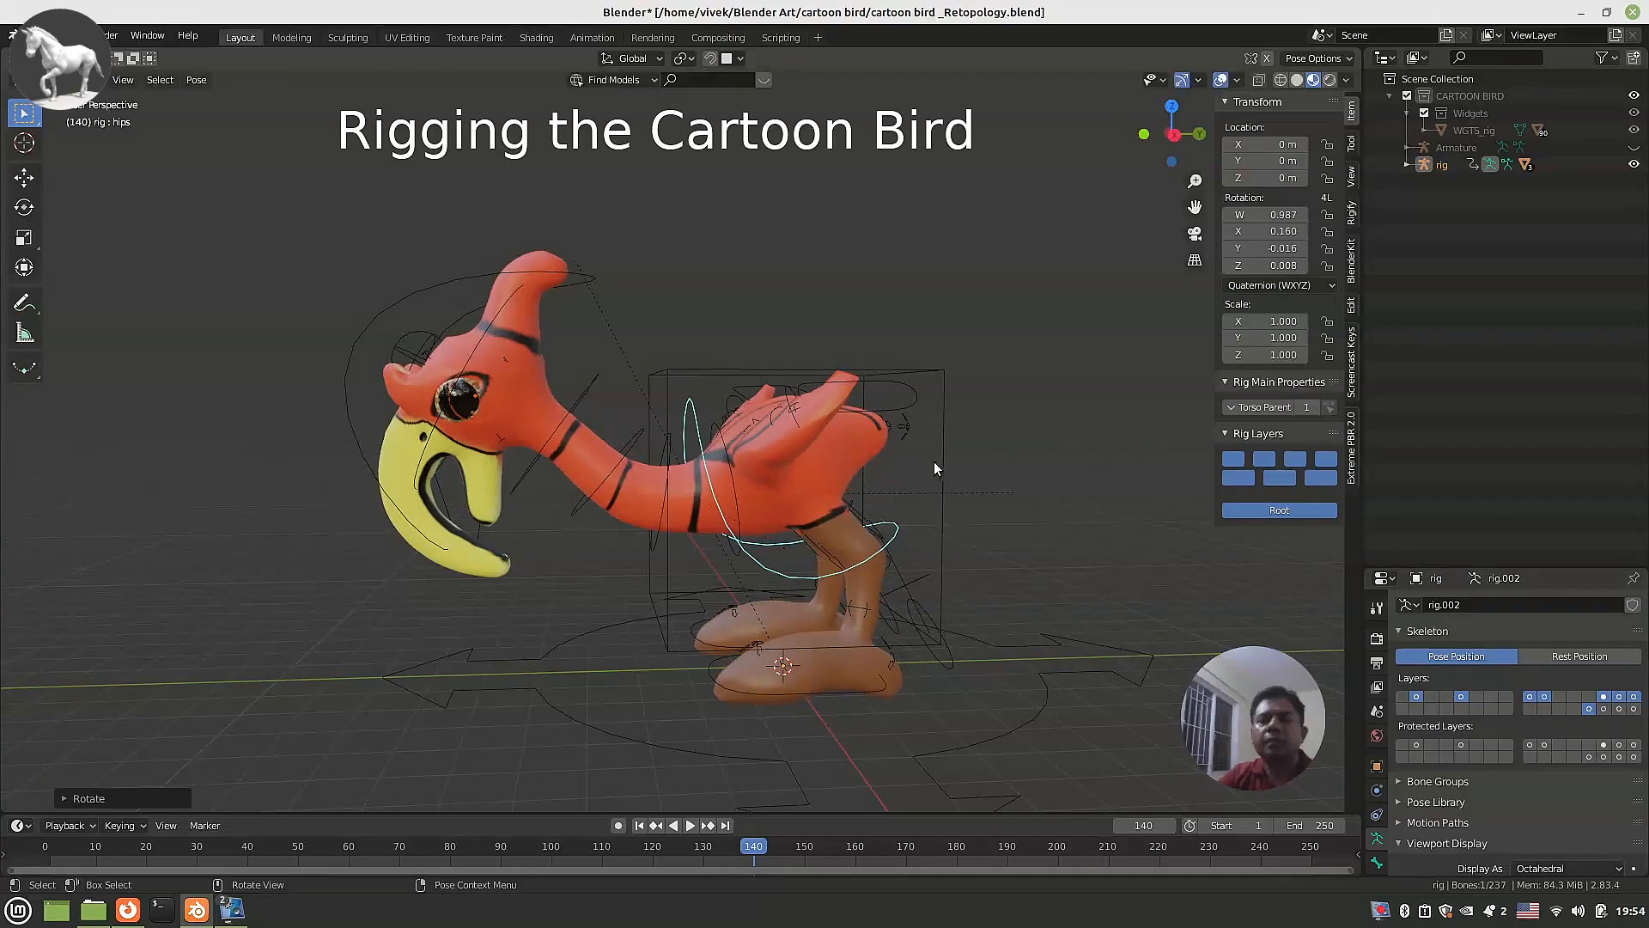
left_click(936, 456)
key("g")
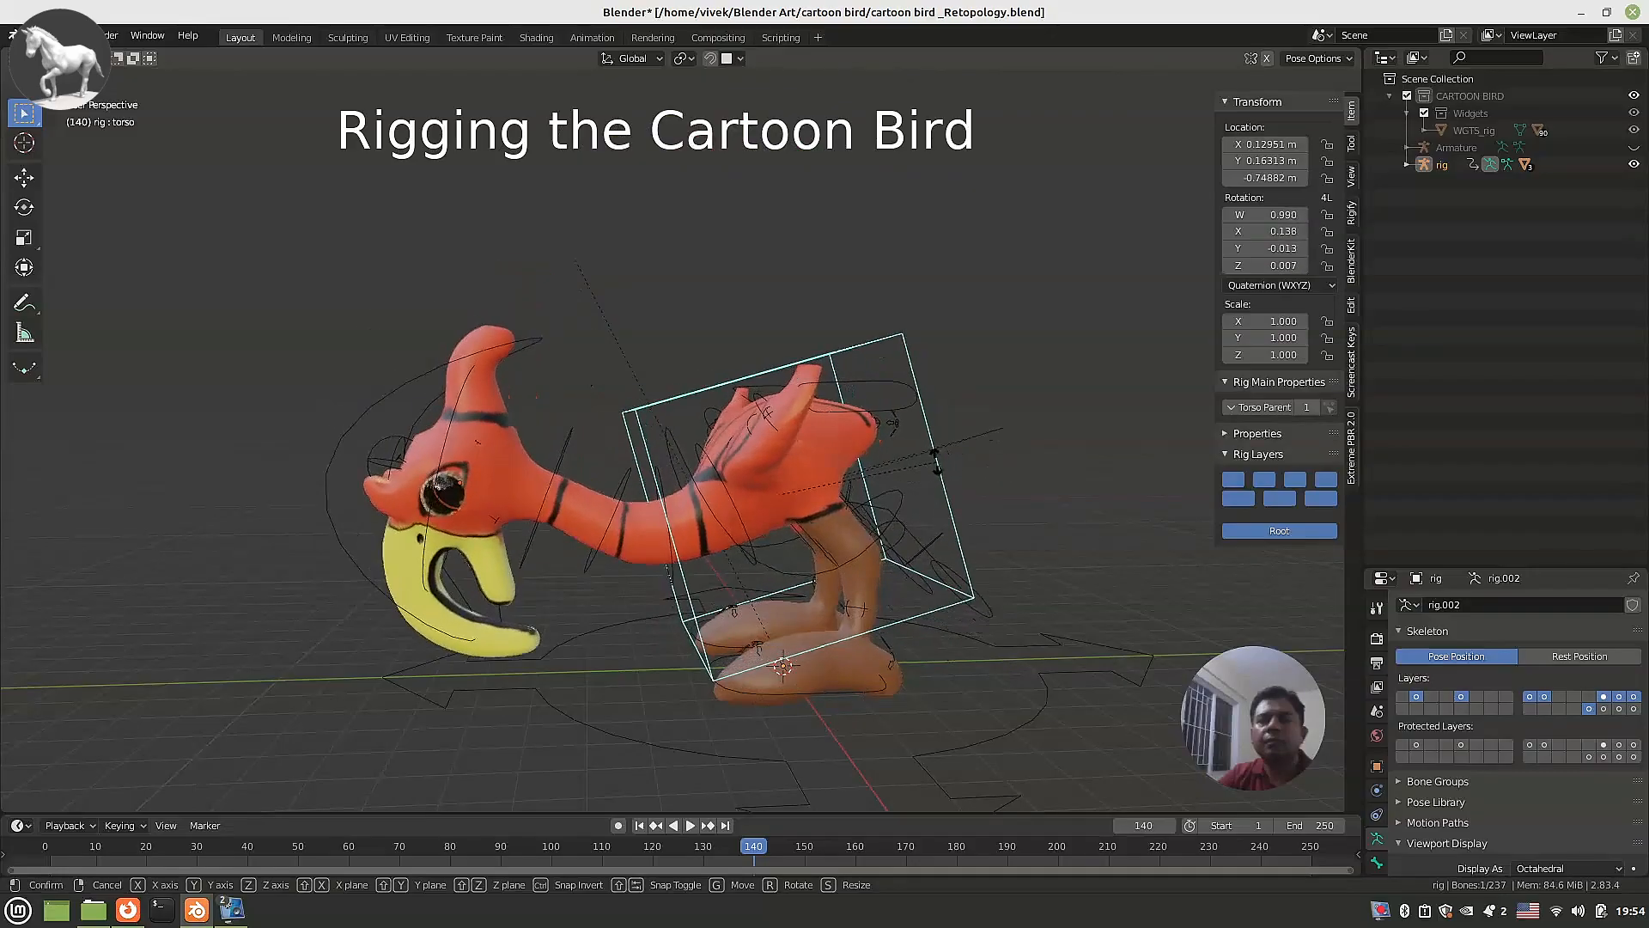
left_click(936, 464)
Test the left foot control foot_ik.L by rotating it to about W 0.999, X -0.043 and moving it toward the tail.
left_click(853, 687)
key("r")
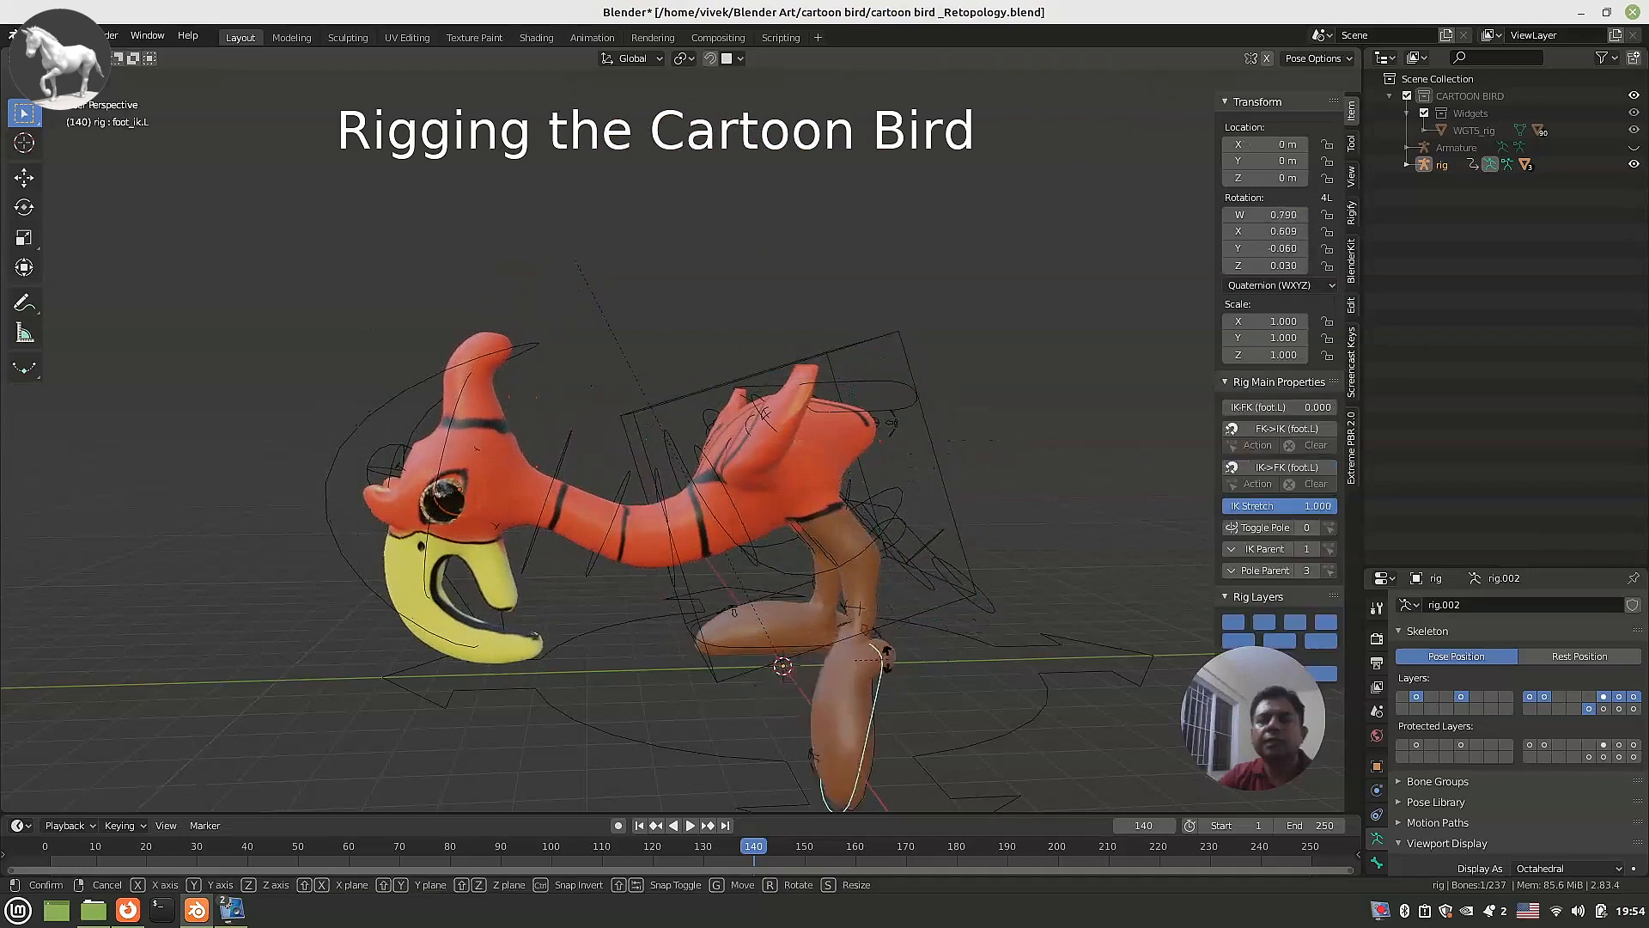
left_click(857, 685)
key("g")
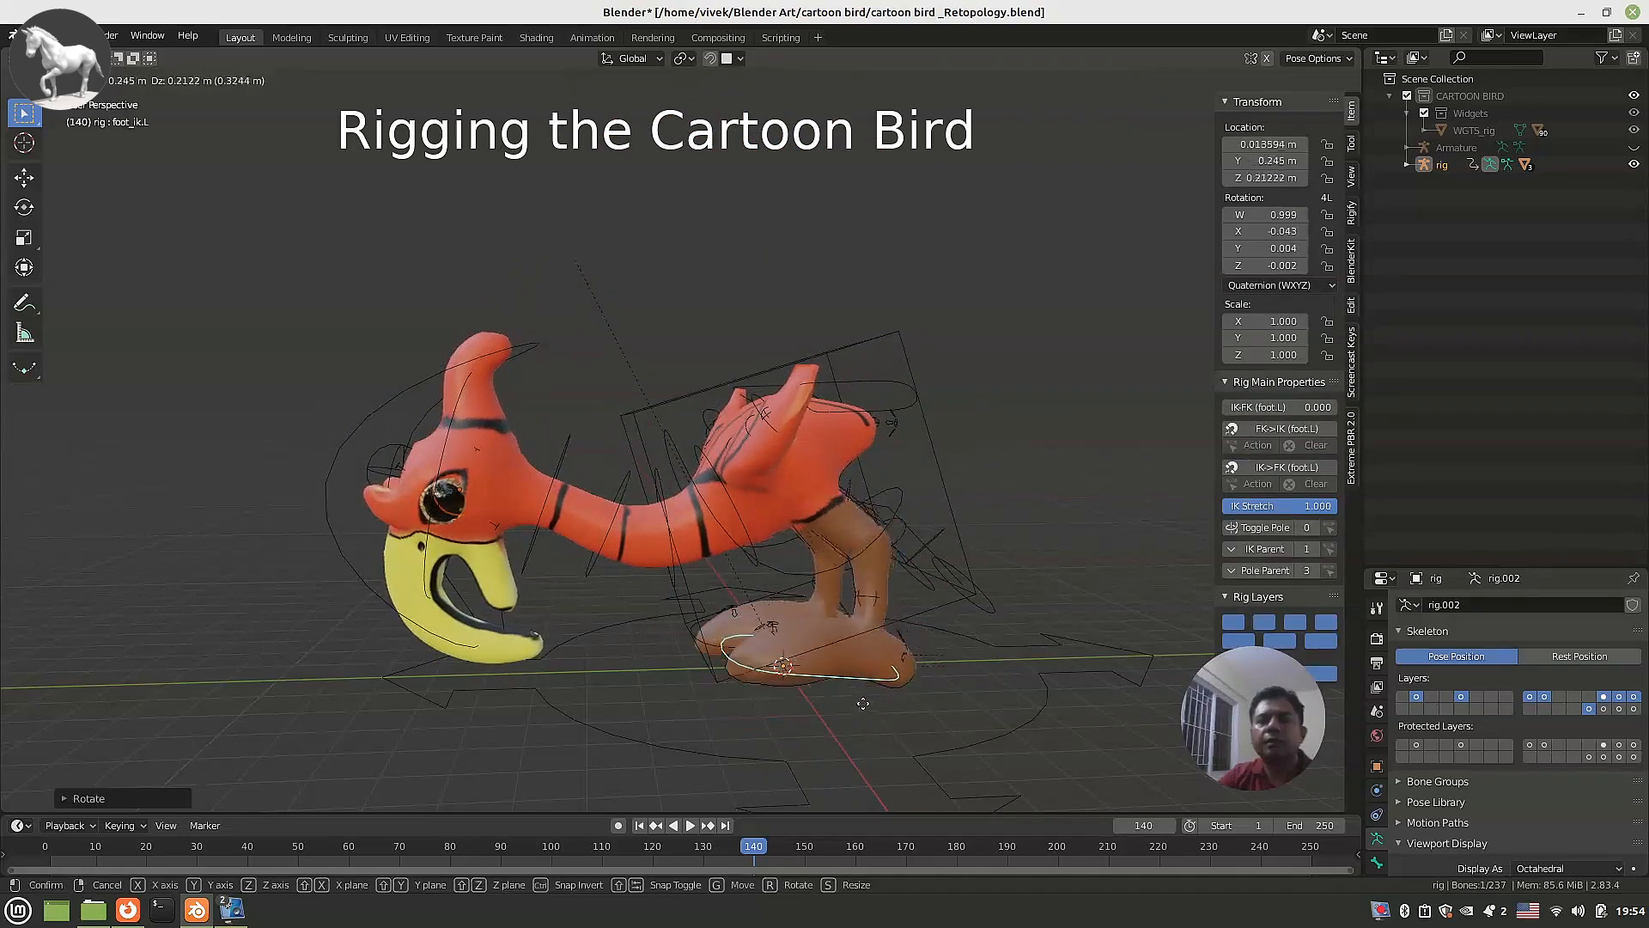
left_click(870, 720)
Test the heel controls by rotating foot_heel_ik.L to about X 3.74° and foot_heel_ik.R to about X -4.89°.
left_click(905, 659)
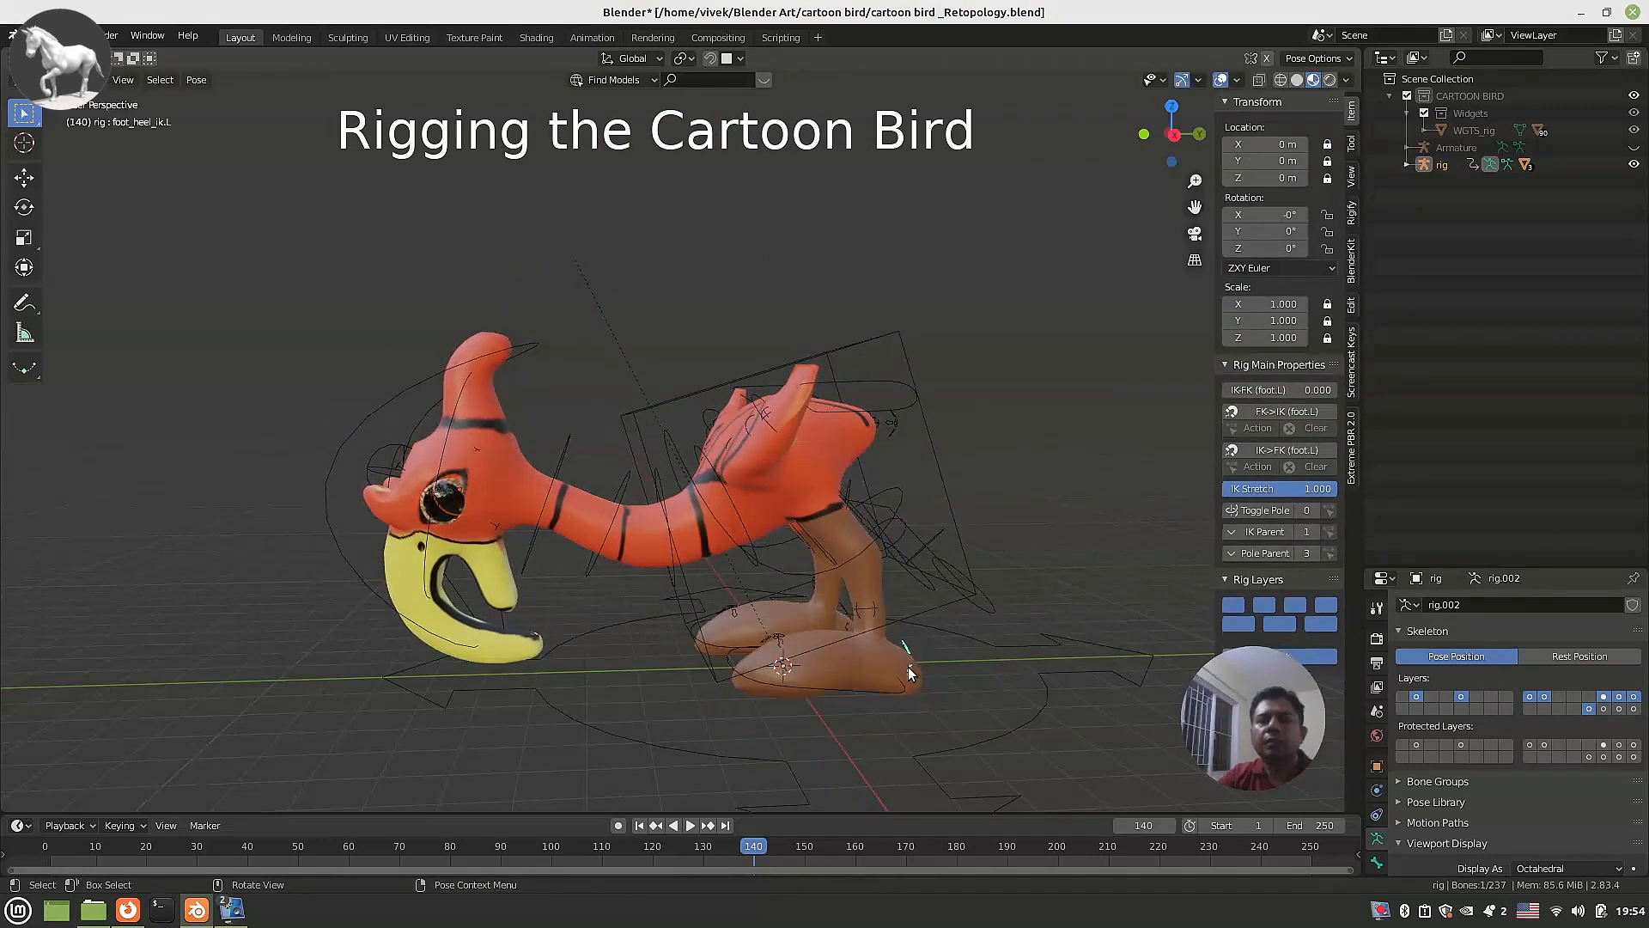
key("r")
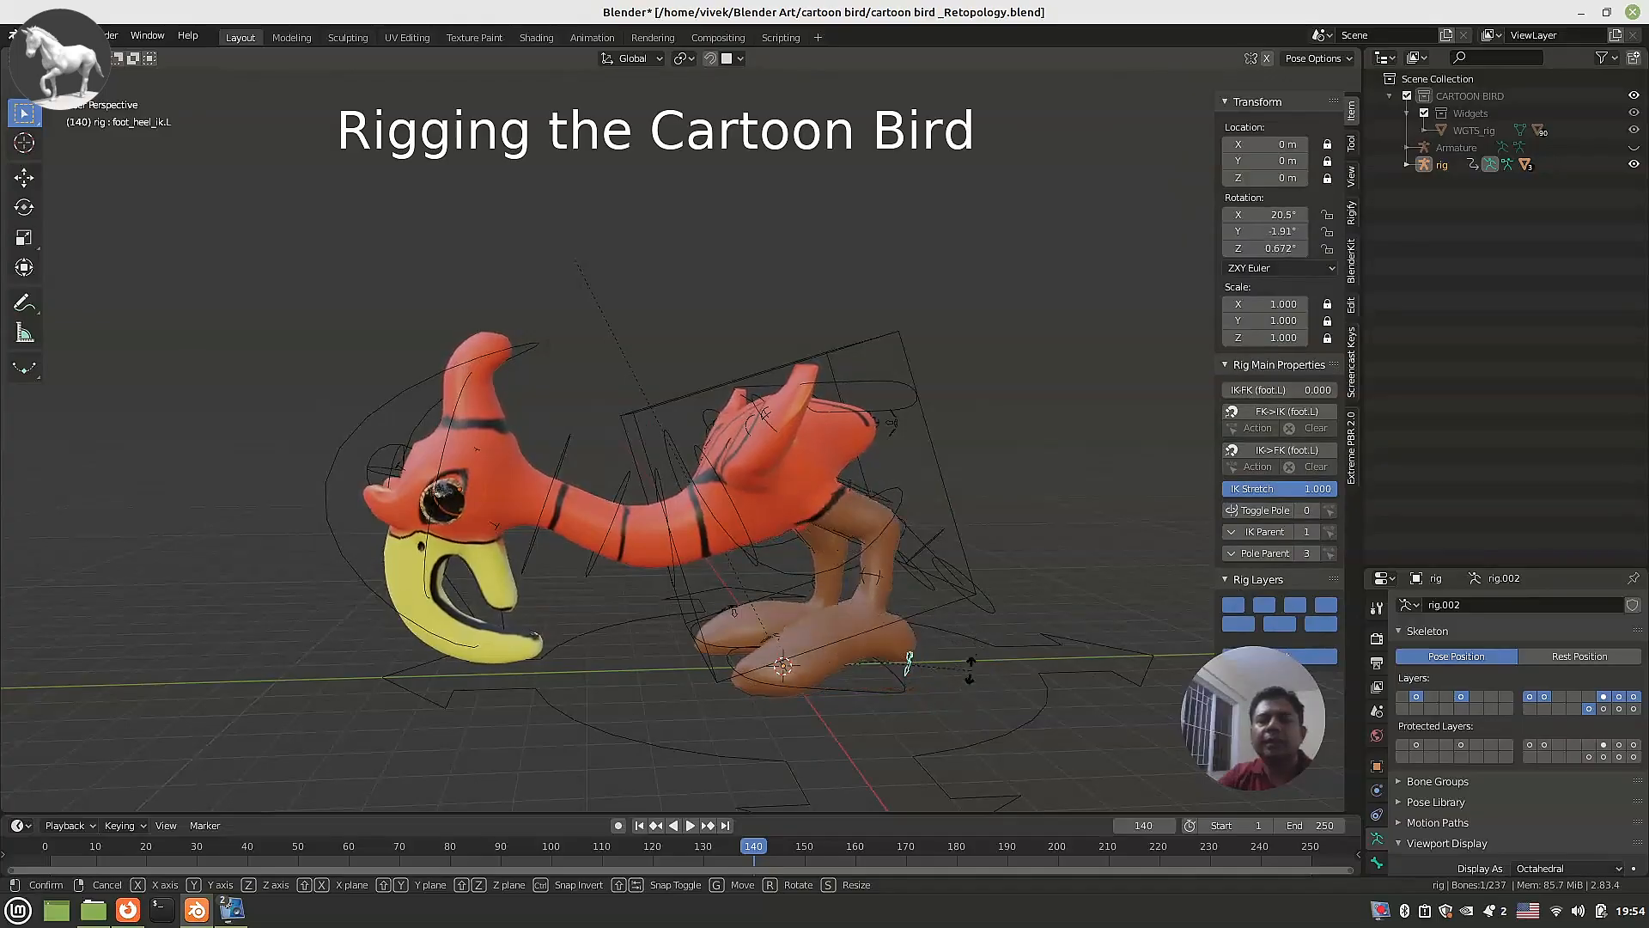
left_click(952, 693)
middle_click_drag(952, 693, 533, 662)
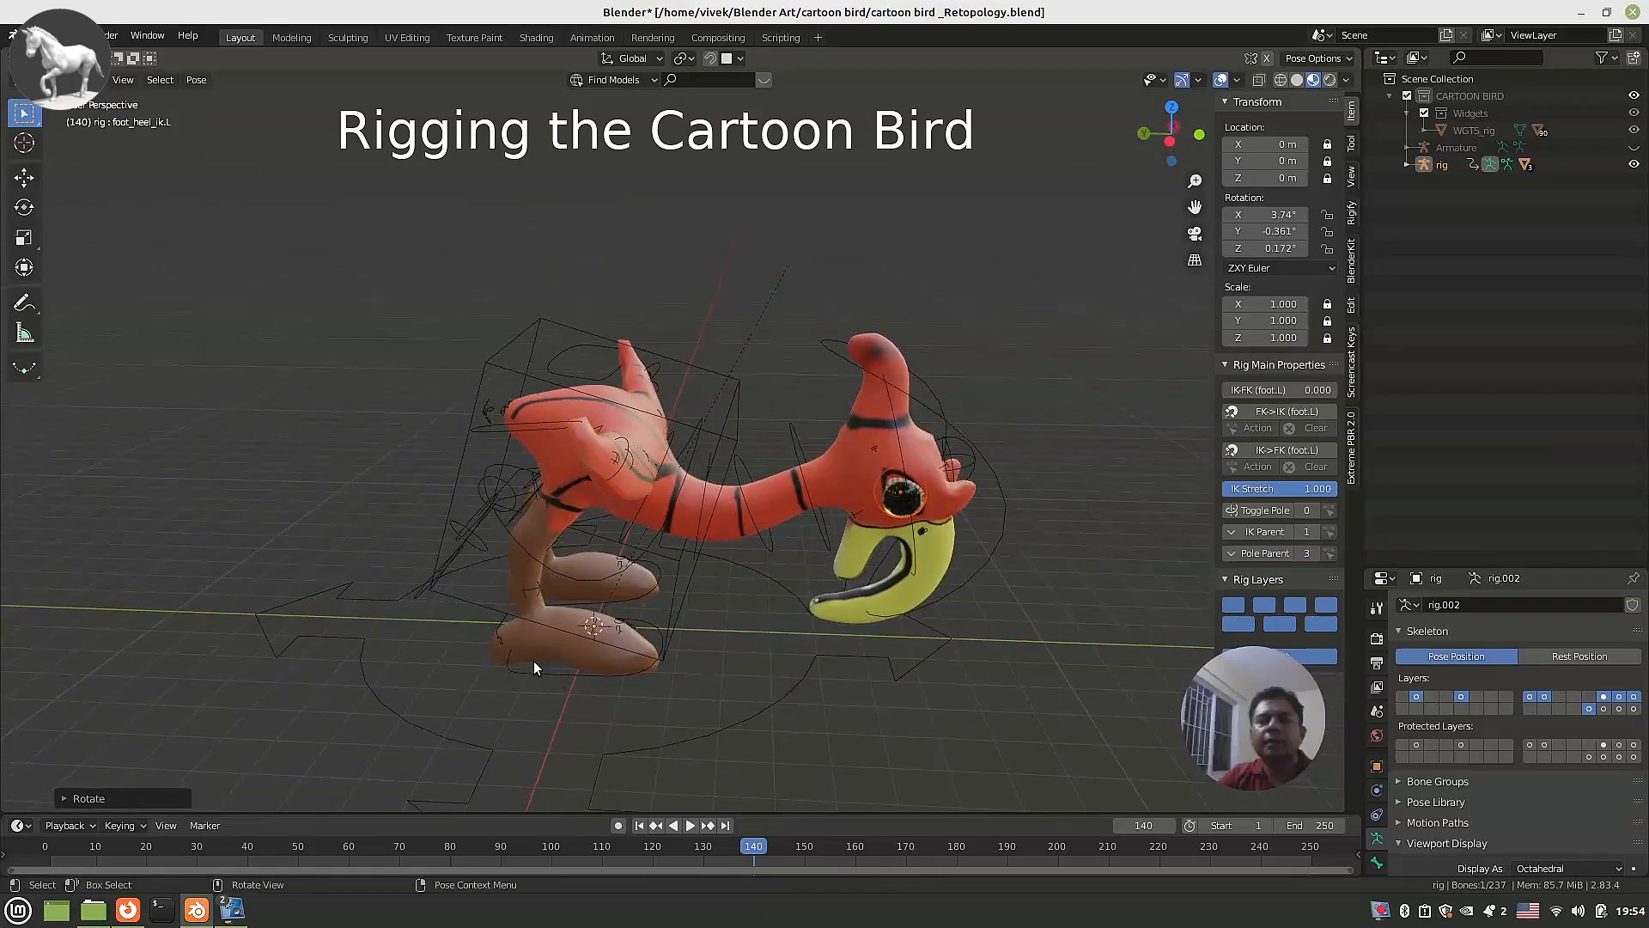
left_click(500, 653)
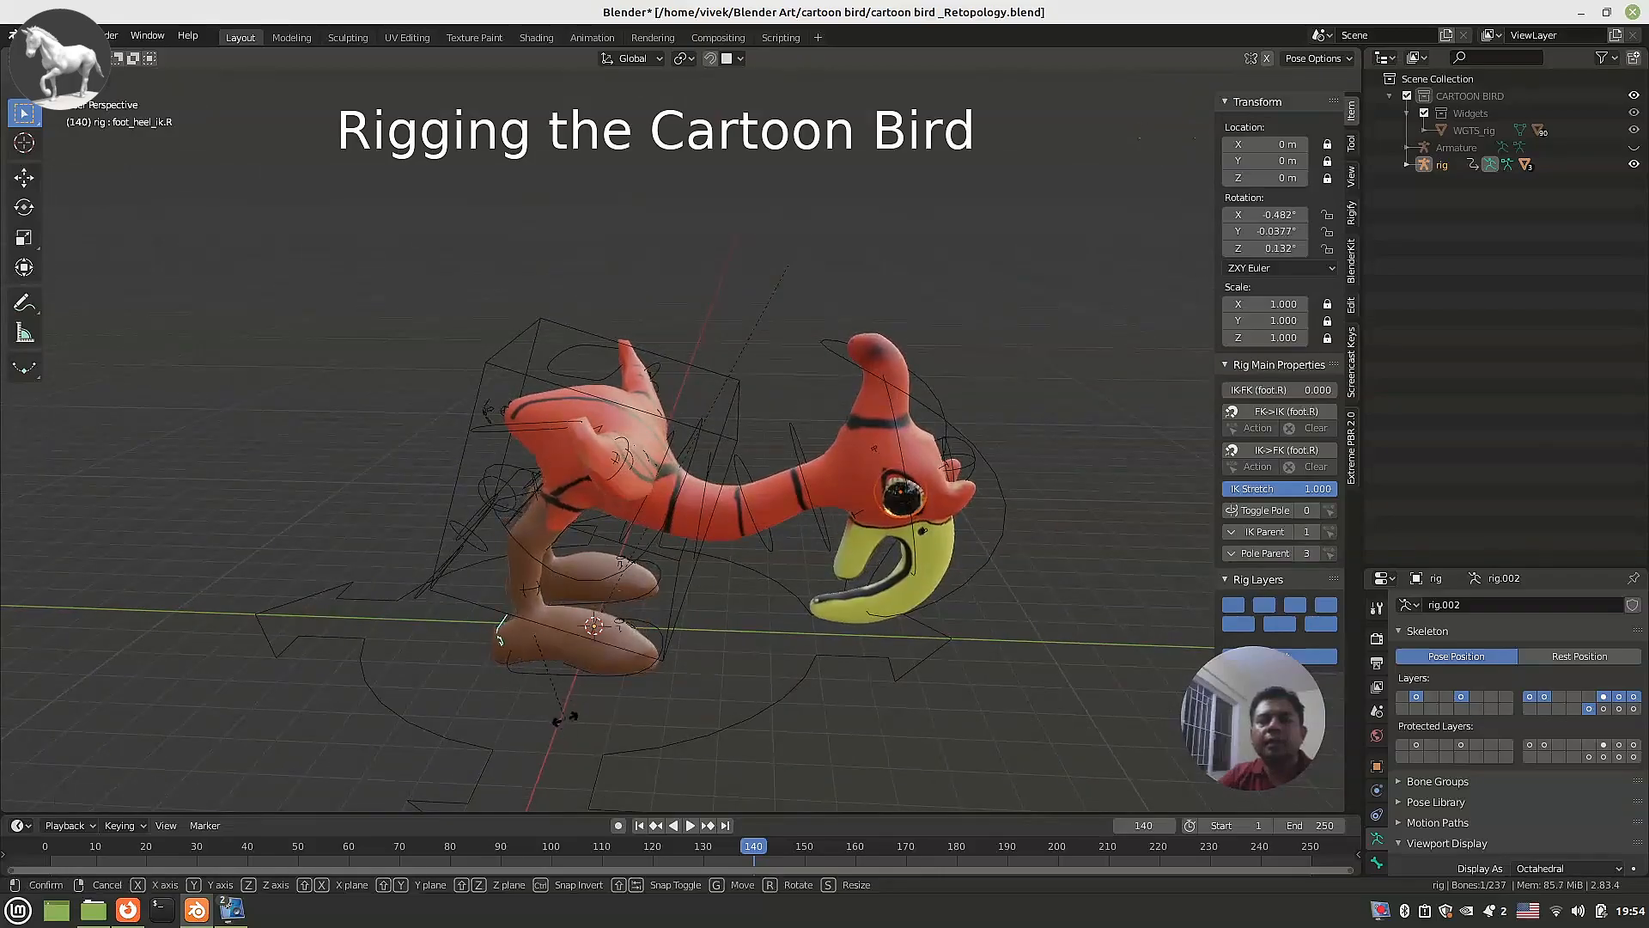
key("r")
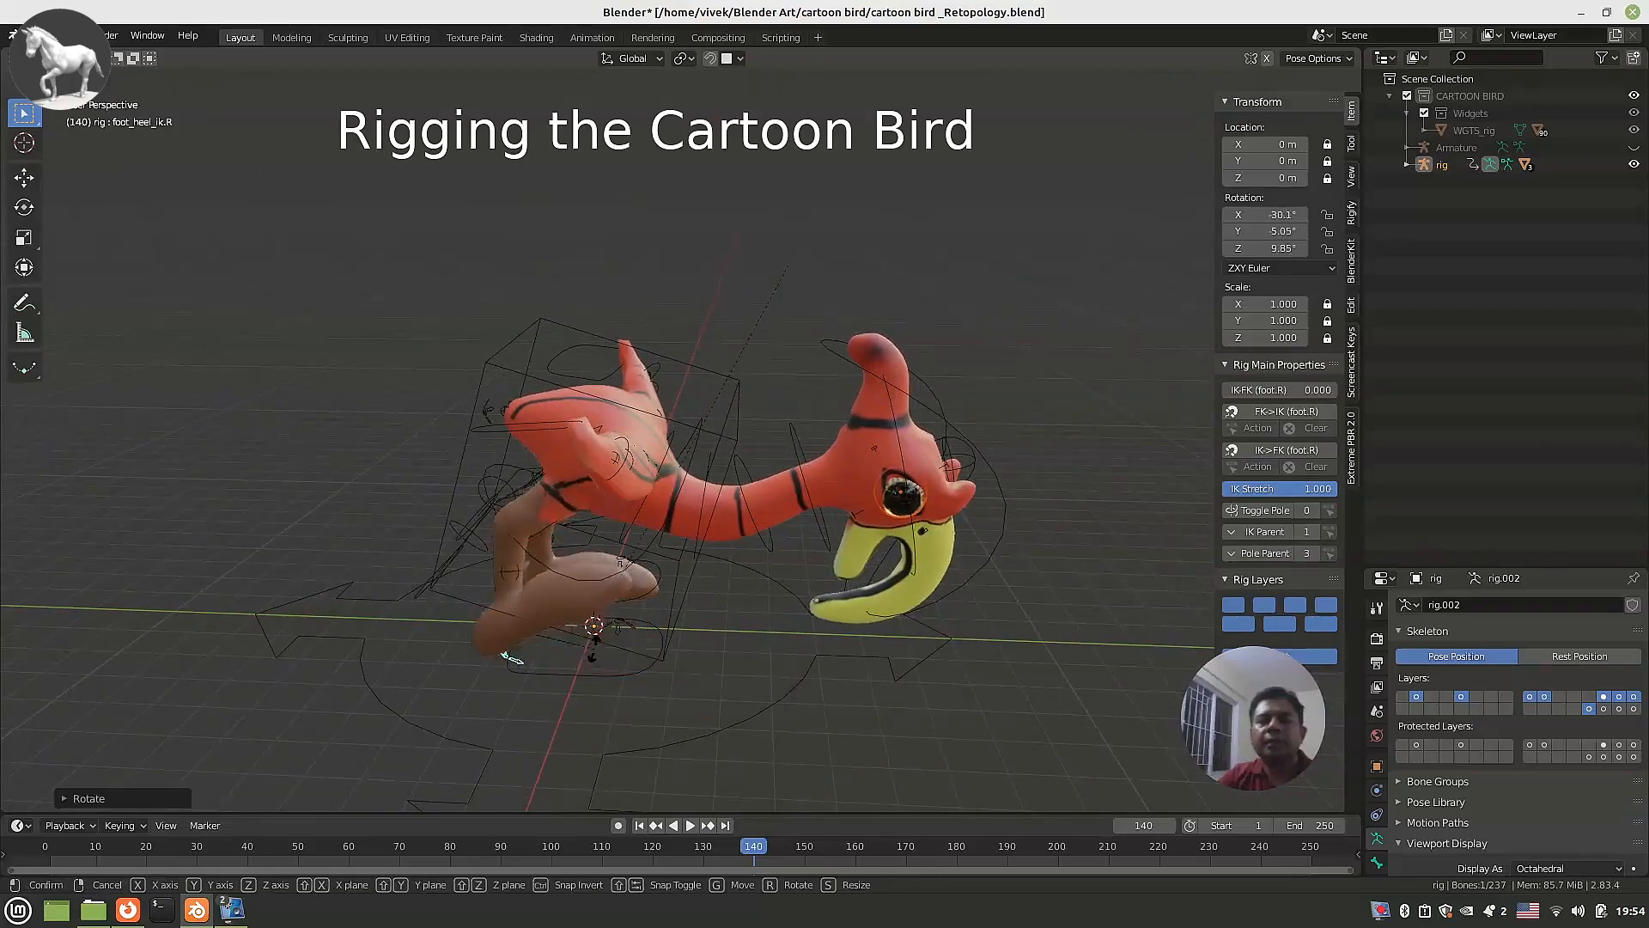
left_click(580, 689)
middle_click_drag(580, 689, 610, 656)
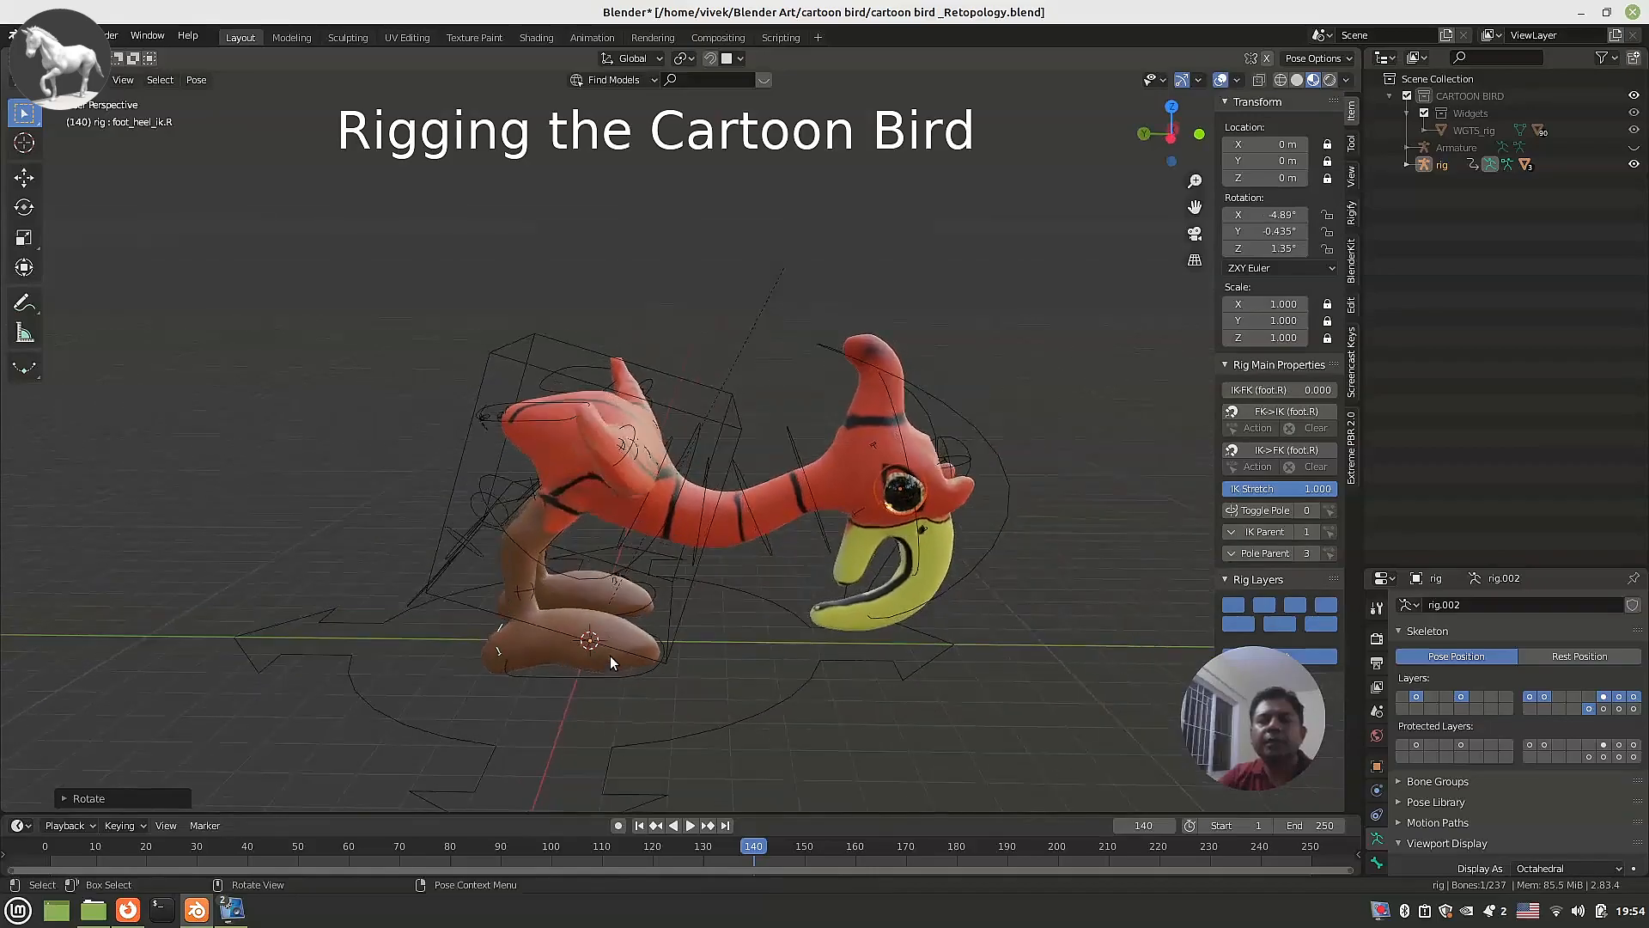
Rotate the right wing control hand_fk.R to about W 0.997, Y -0.039, Z 0.067.
left_click(615, 466)
key("r")
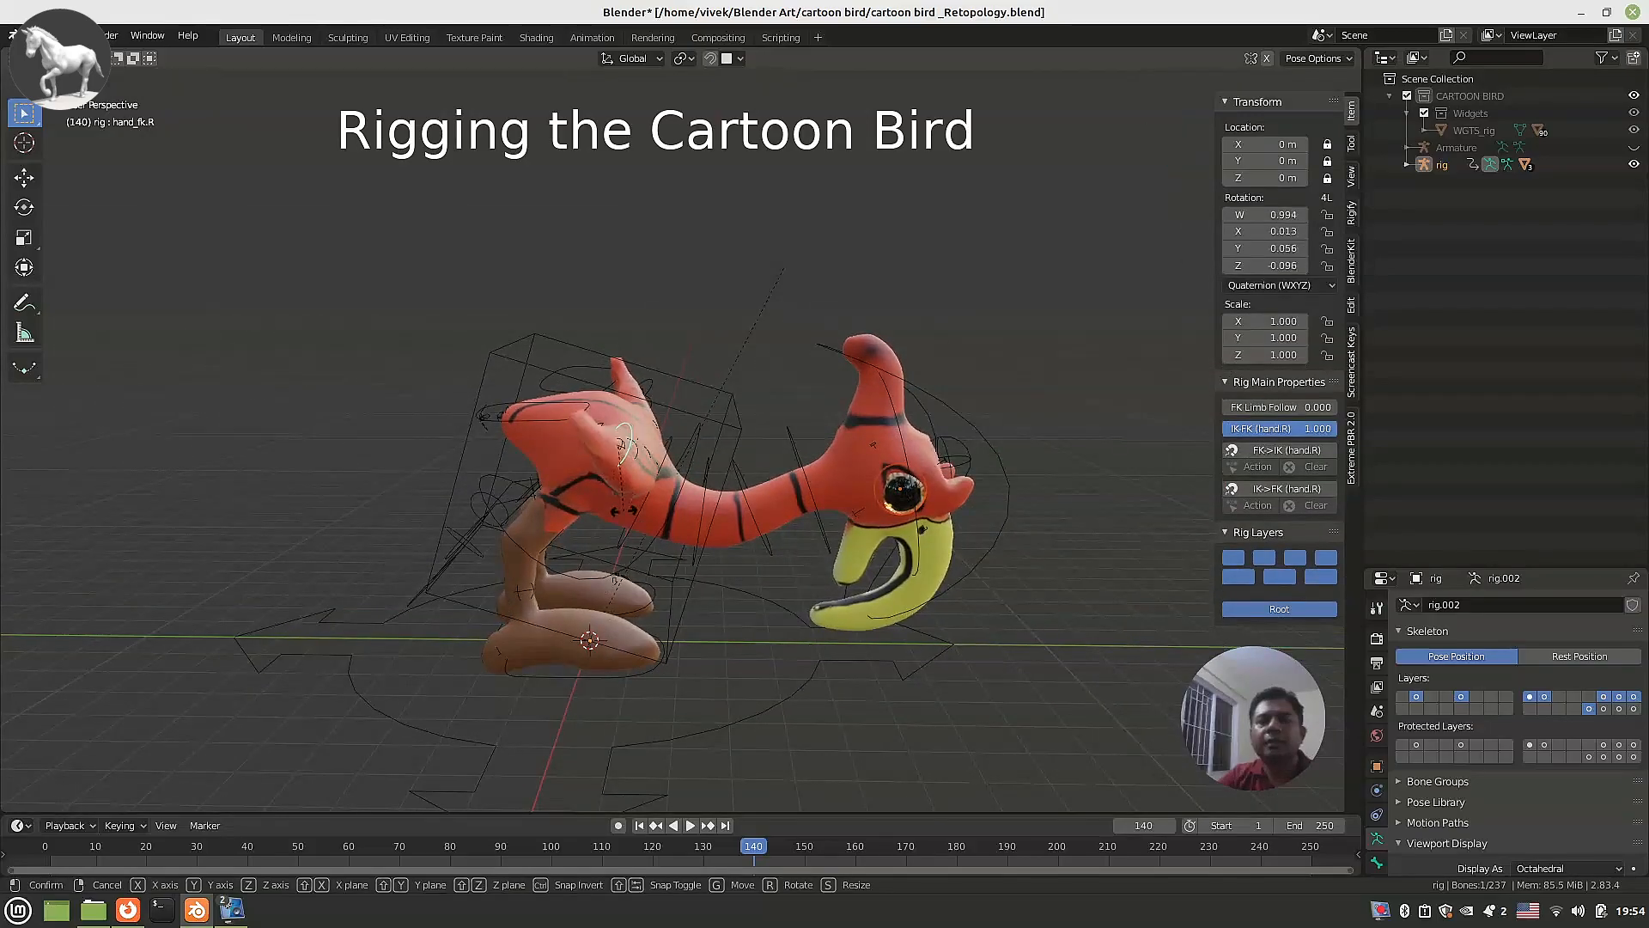
left_click(534, 533)
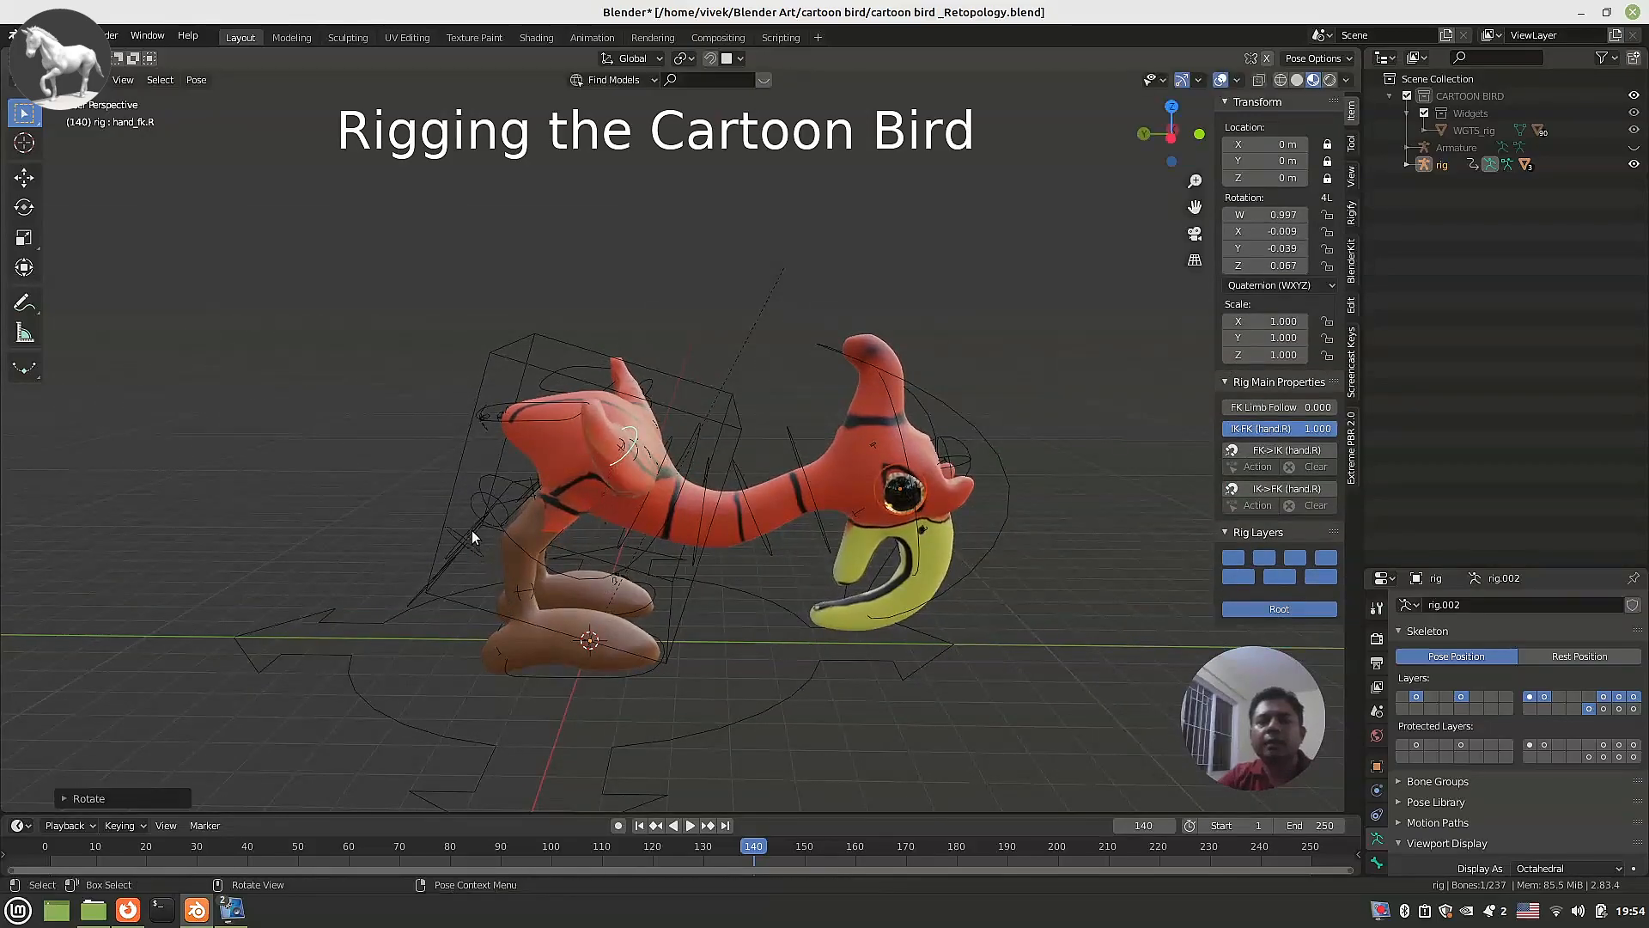
Reset the location and rotation of all rig controls to return the bird to its rest pose, and save the file.
middle_click_drag(461, 543, 533, 635)
key("a")
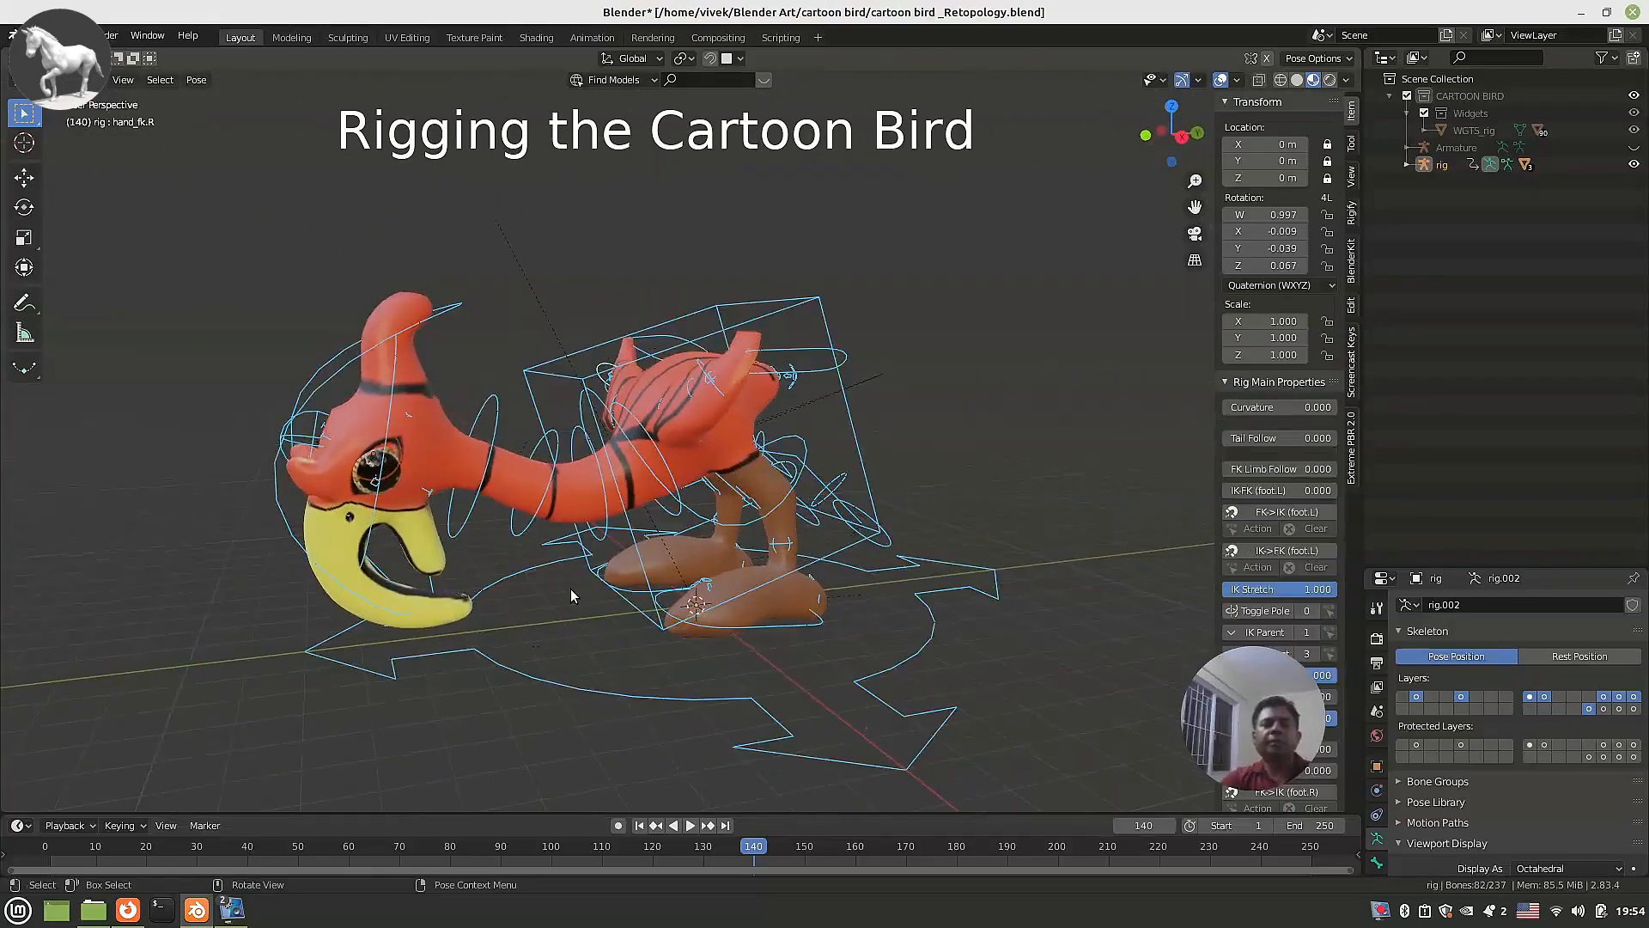
key("alt+r")
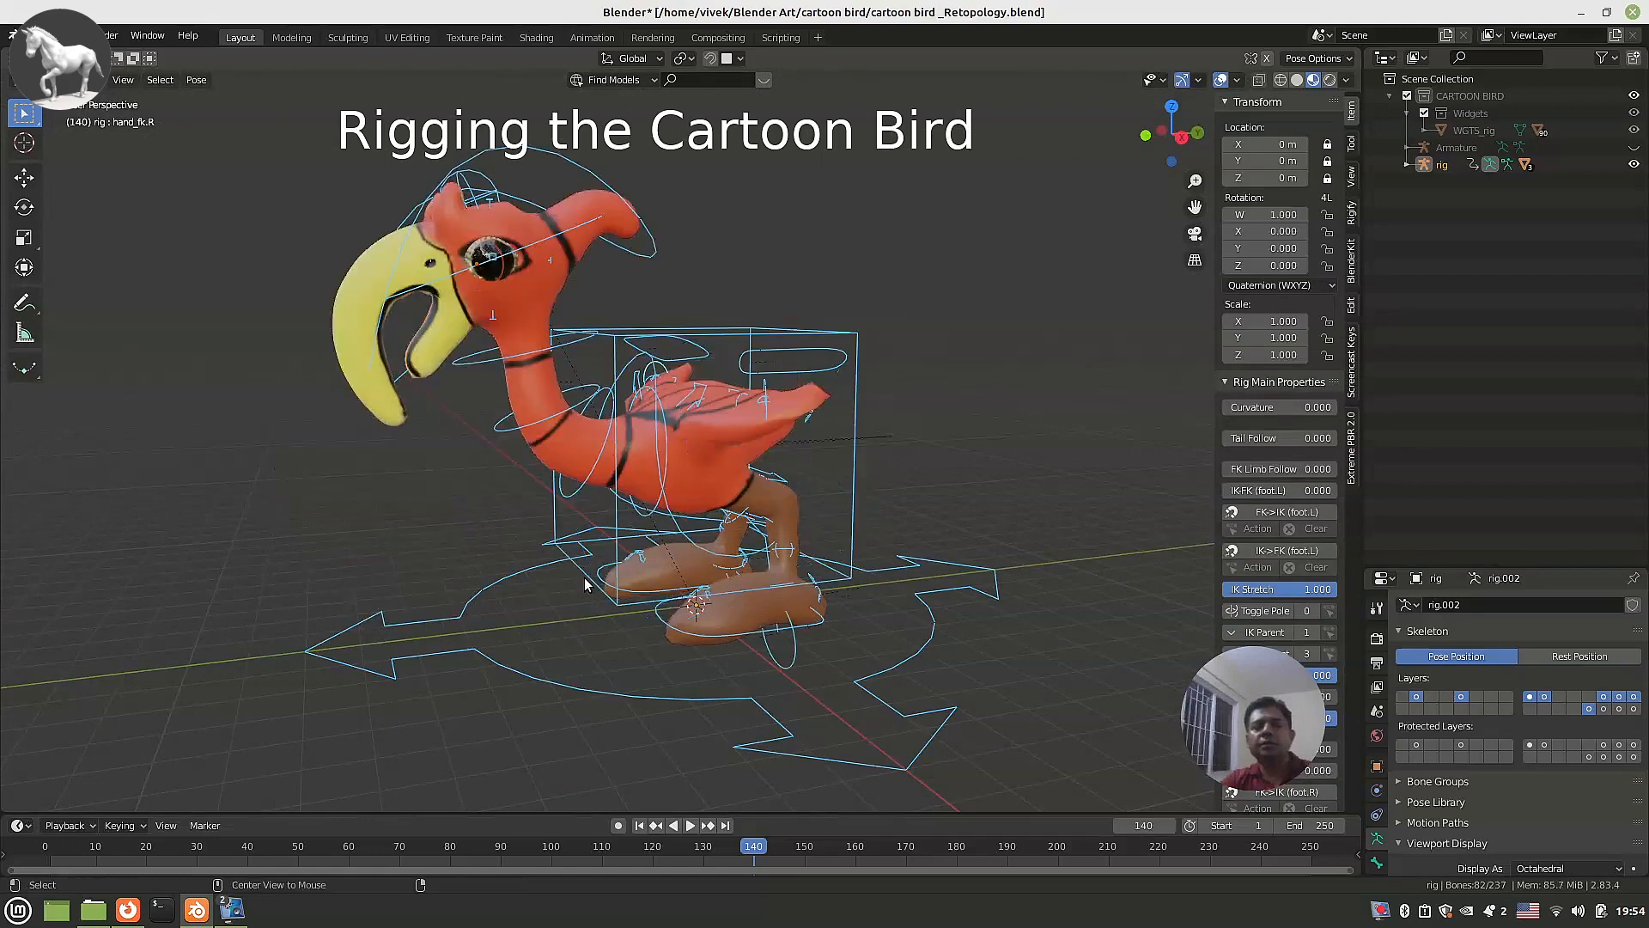
middle_click_drag(584, 584, 580, 532)
key("ctrl+s")
Test the left eye by rotating its pivot control slightly.
scroll(558, 446, "up", 5)
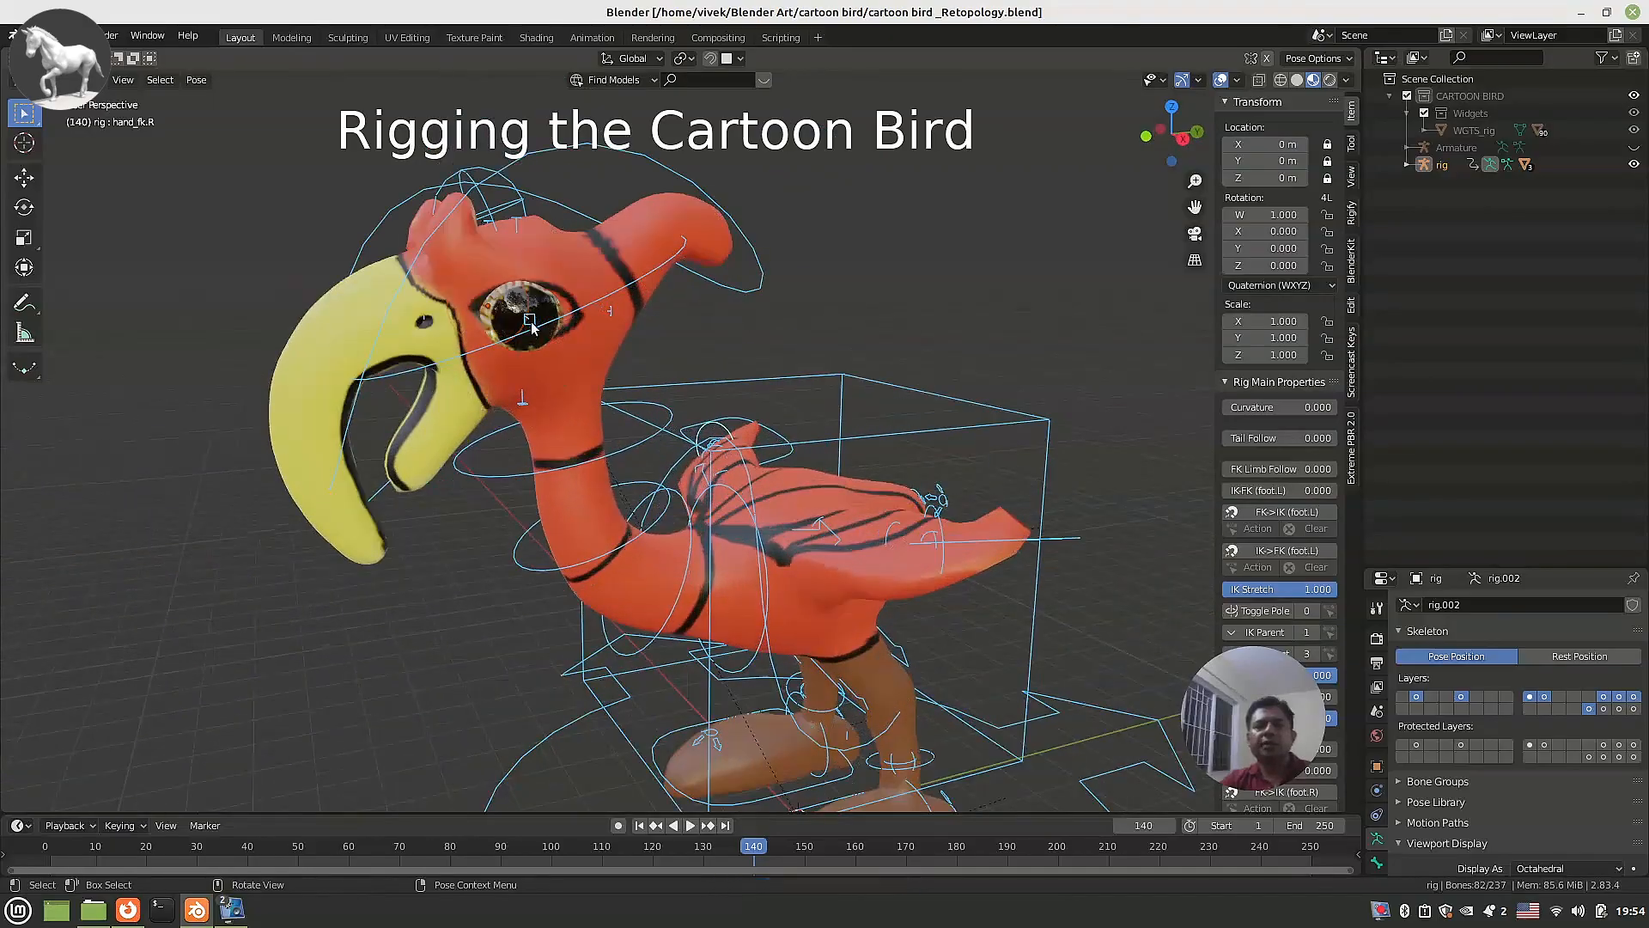
left_click(530, 320)
middle_click_drag(530, 323, 735, 407)
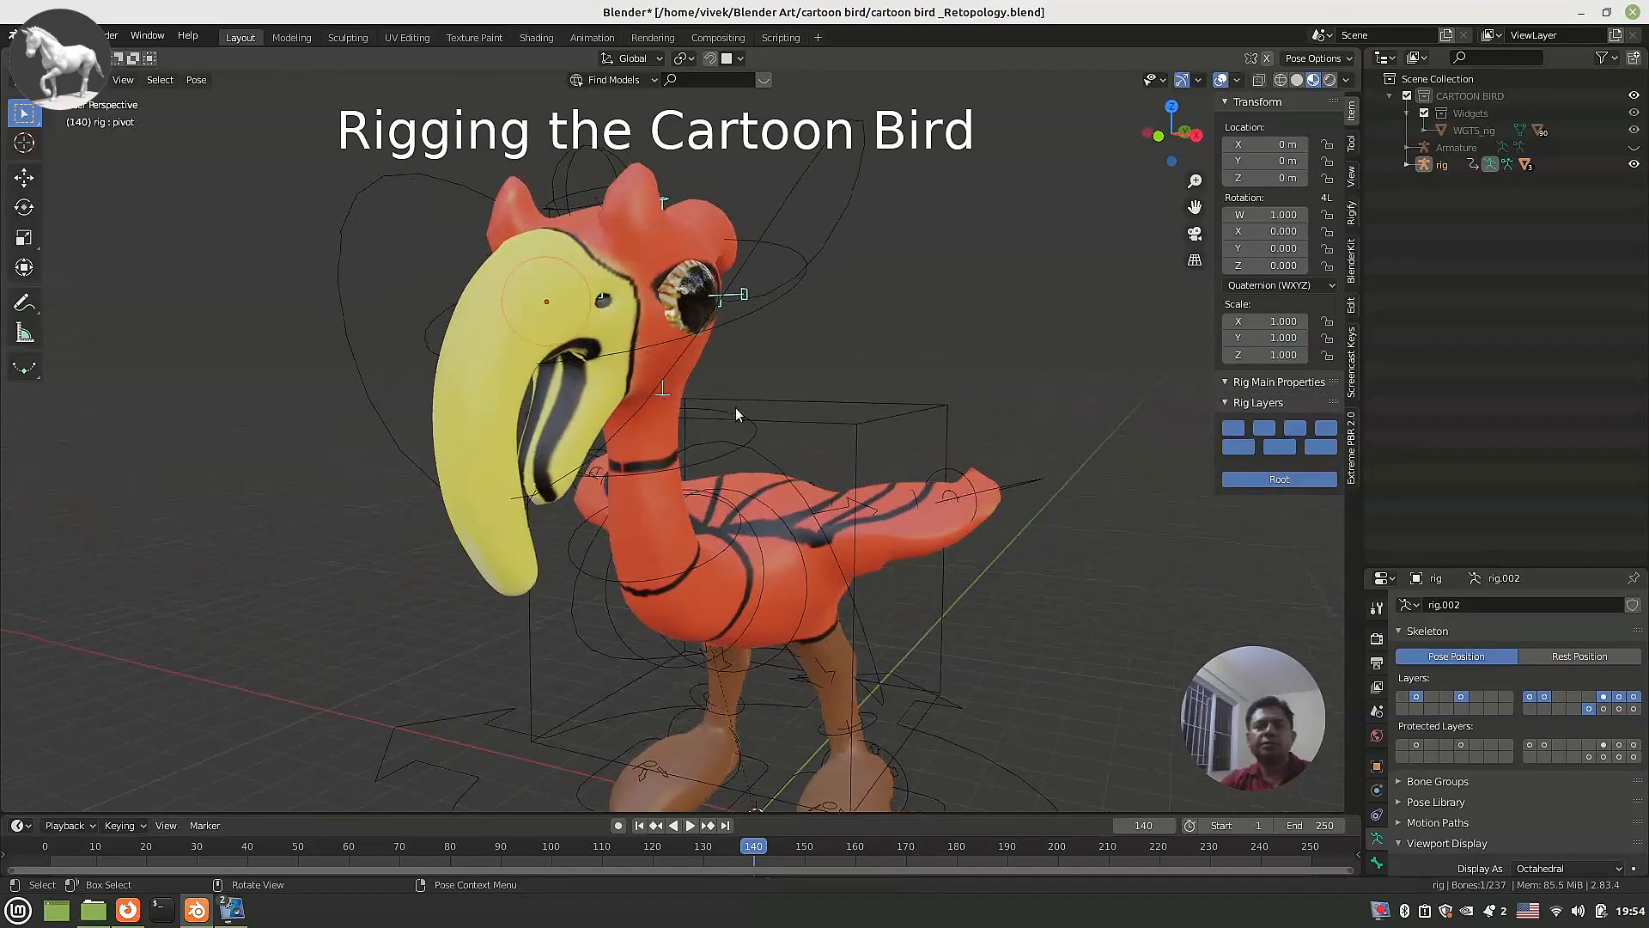
key("r")
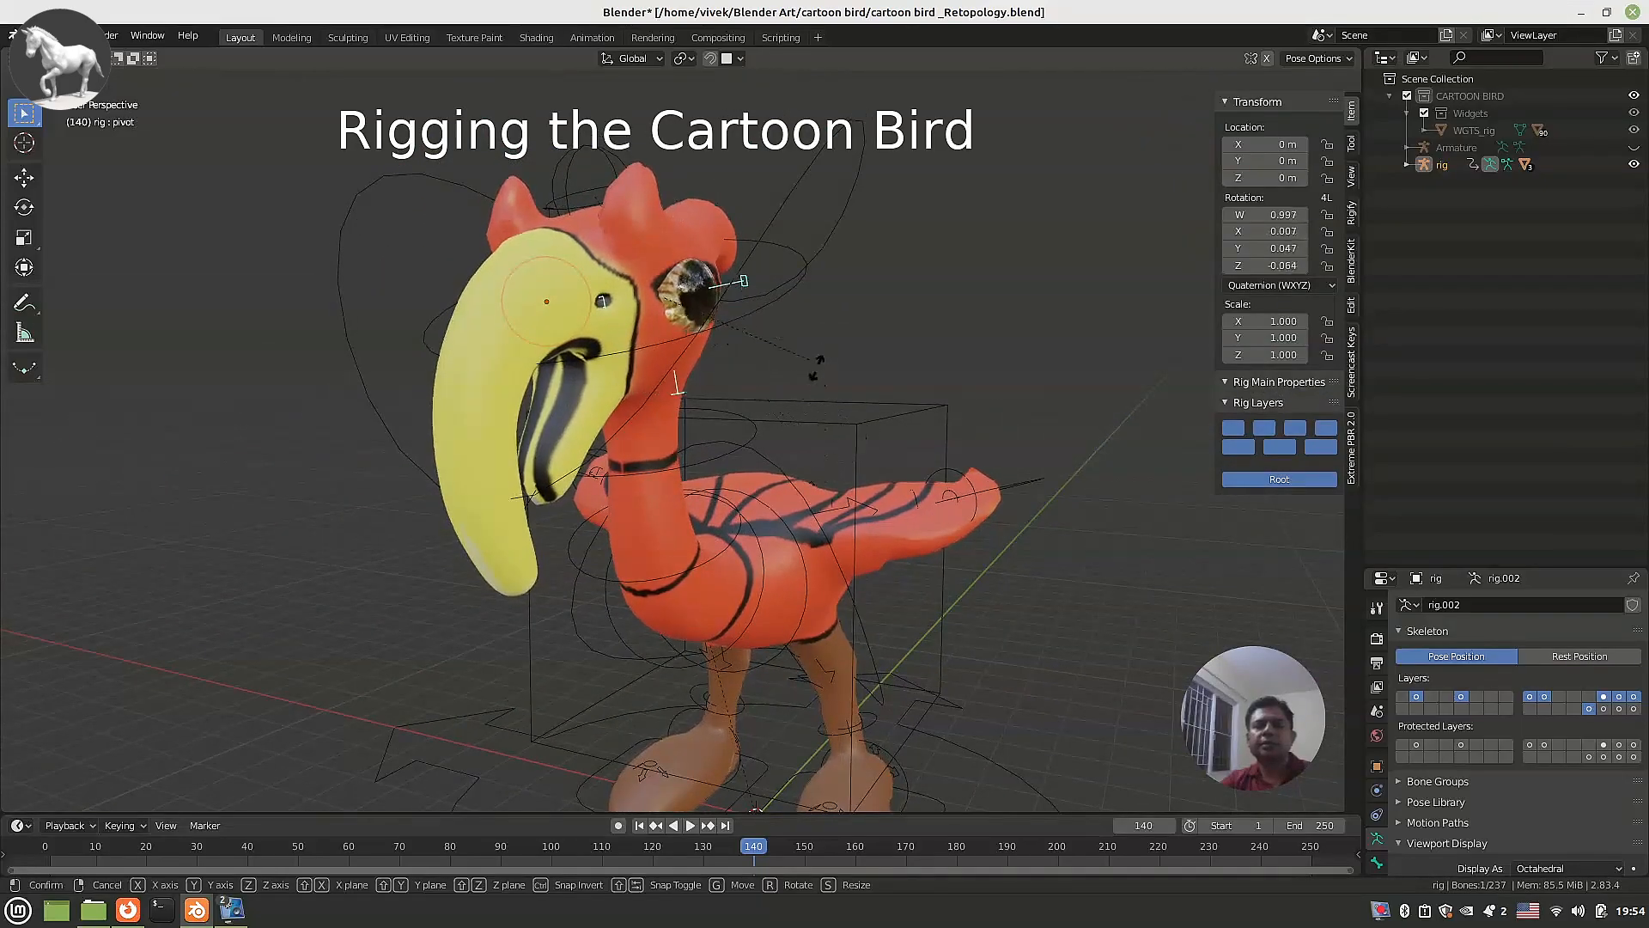
left_click(754, 371)
Rotate the right eye's pivot.001 control to about Y 0.006, Z 0.011, and save the file.
middle_click_drag(575, 395, 692, 390)
left_click(683, 292)
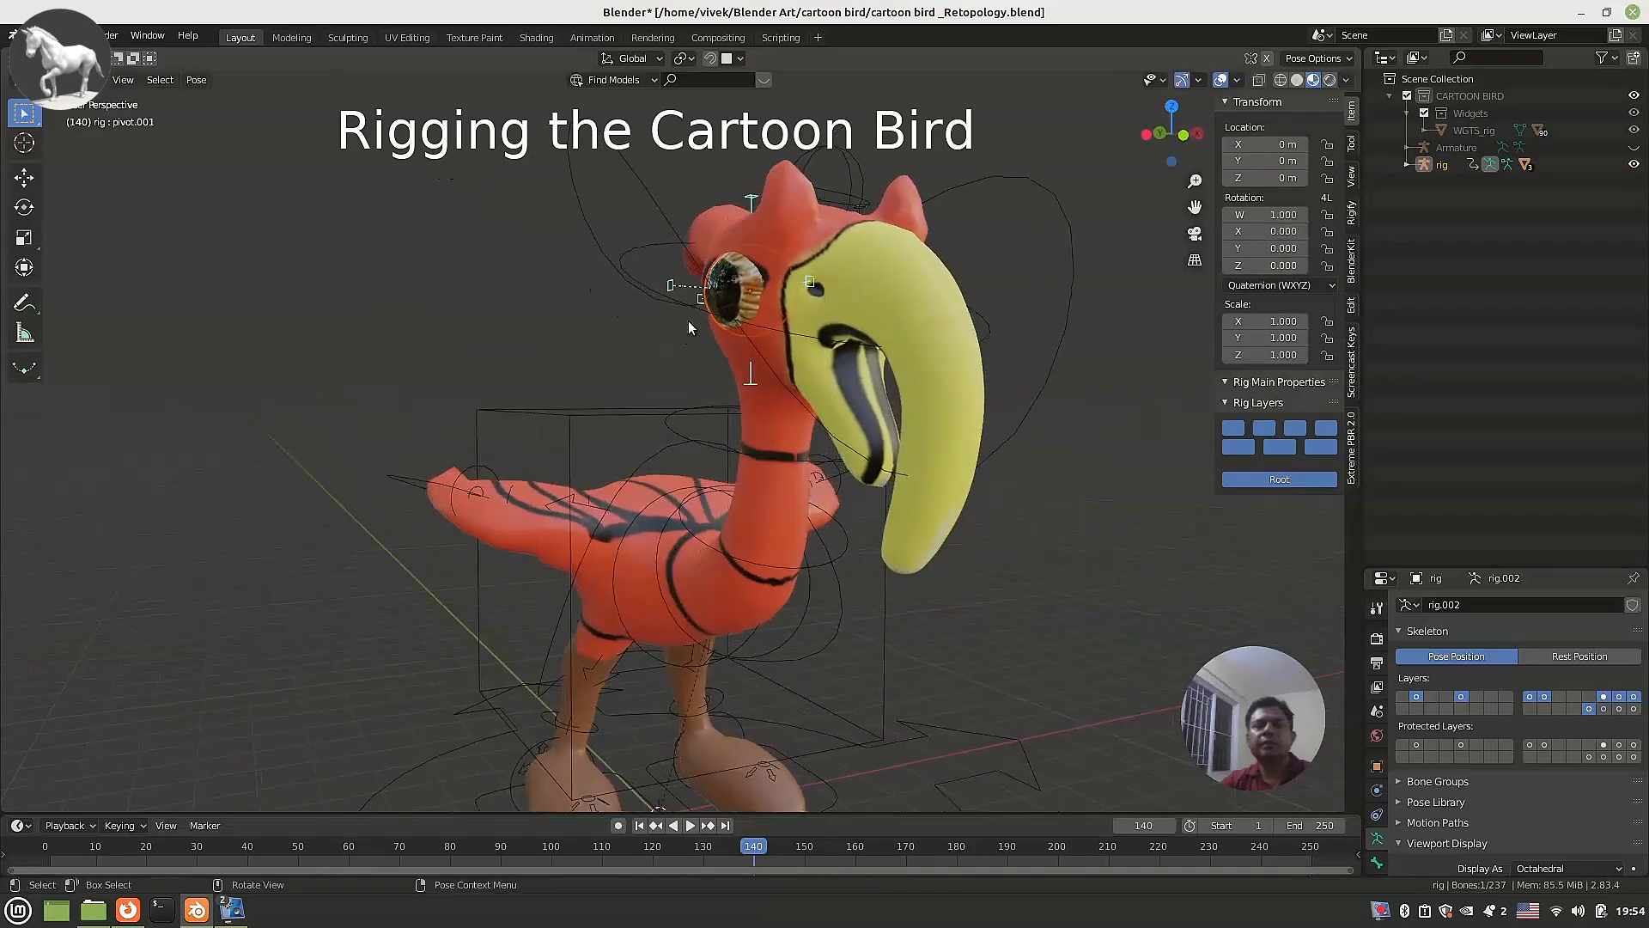
key("r")
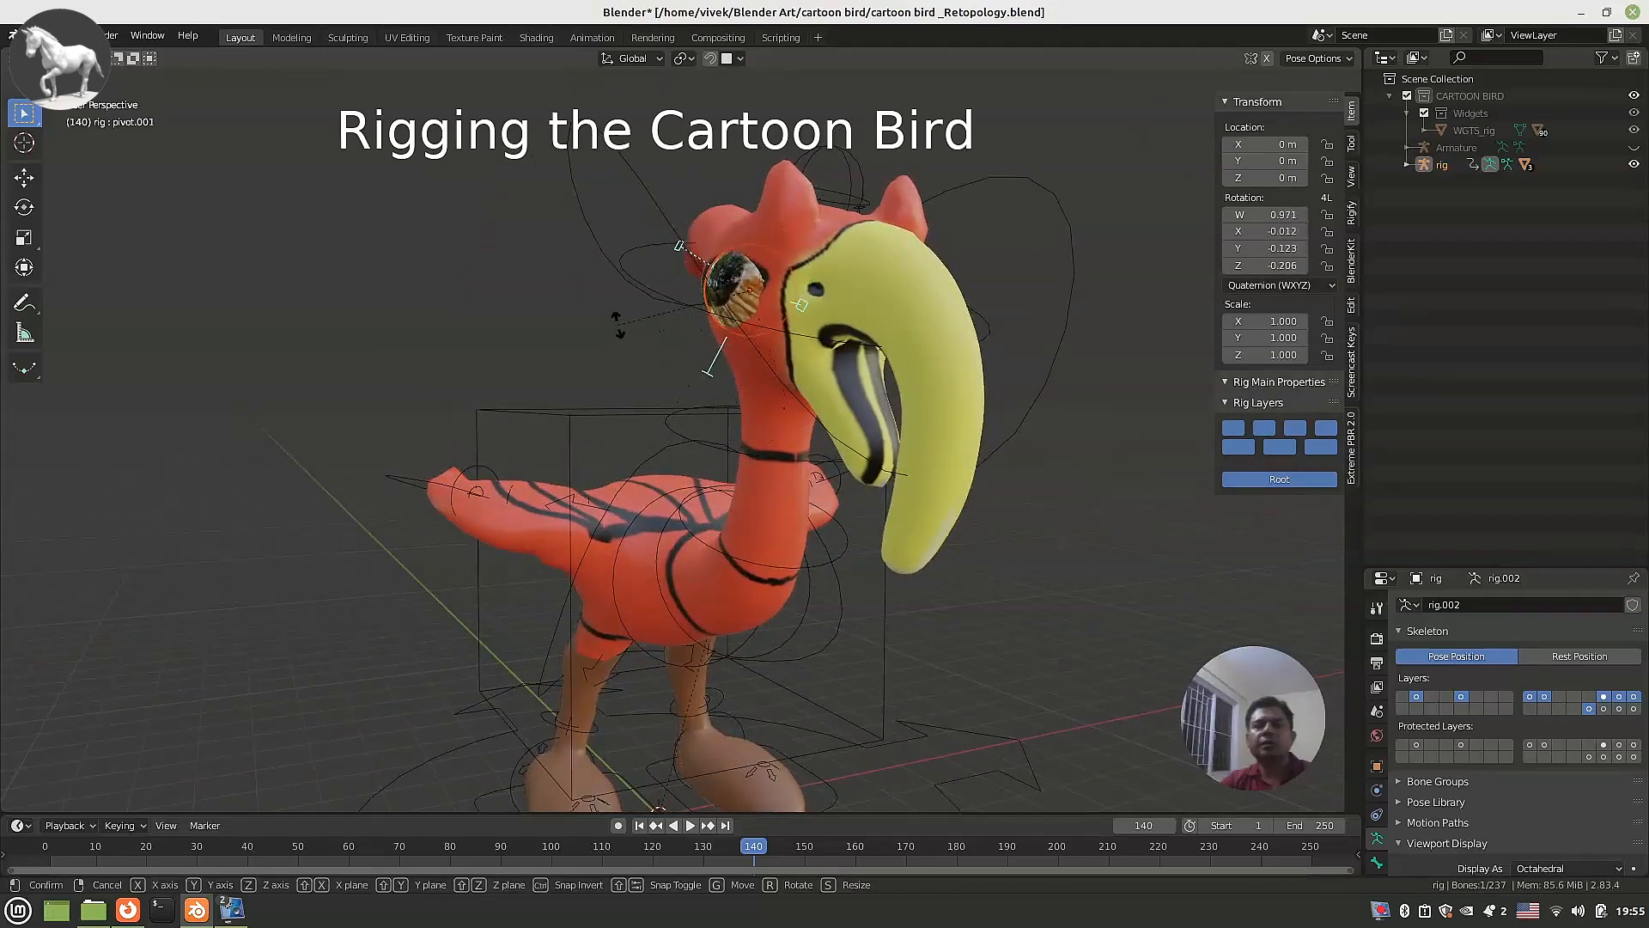
left_click(679, 413)
middle_click_drag(682, 411, 333, 442)
key("ctrl+s")
Select all rig controls, hide the viewport sidebar to show the finished rig, and save the file.
key("a")
middle_click_drag(631, 537, 580, 475, "shift")
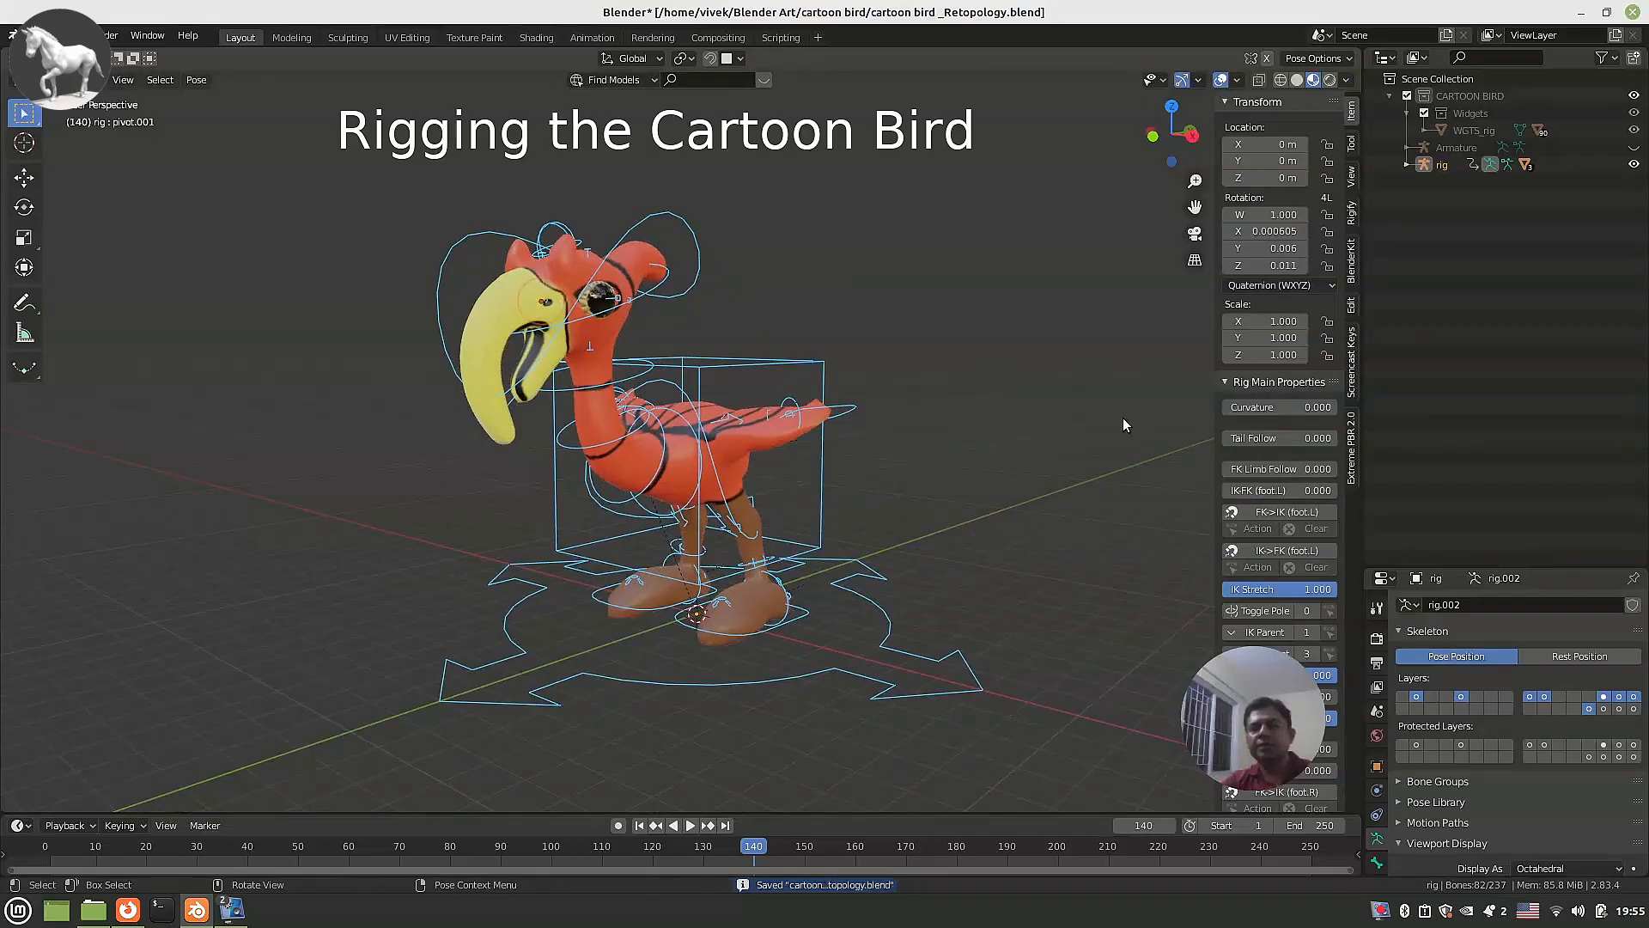
key("n")
middle_click_drag(657, 548, 622, 589)
key("ctrl+s")
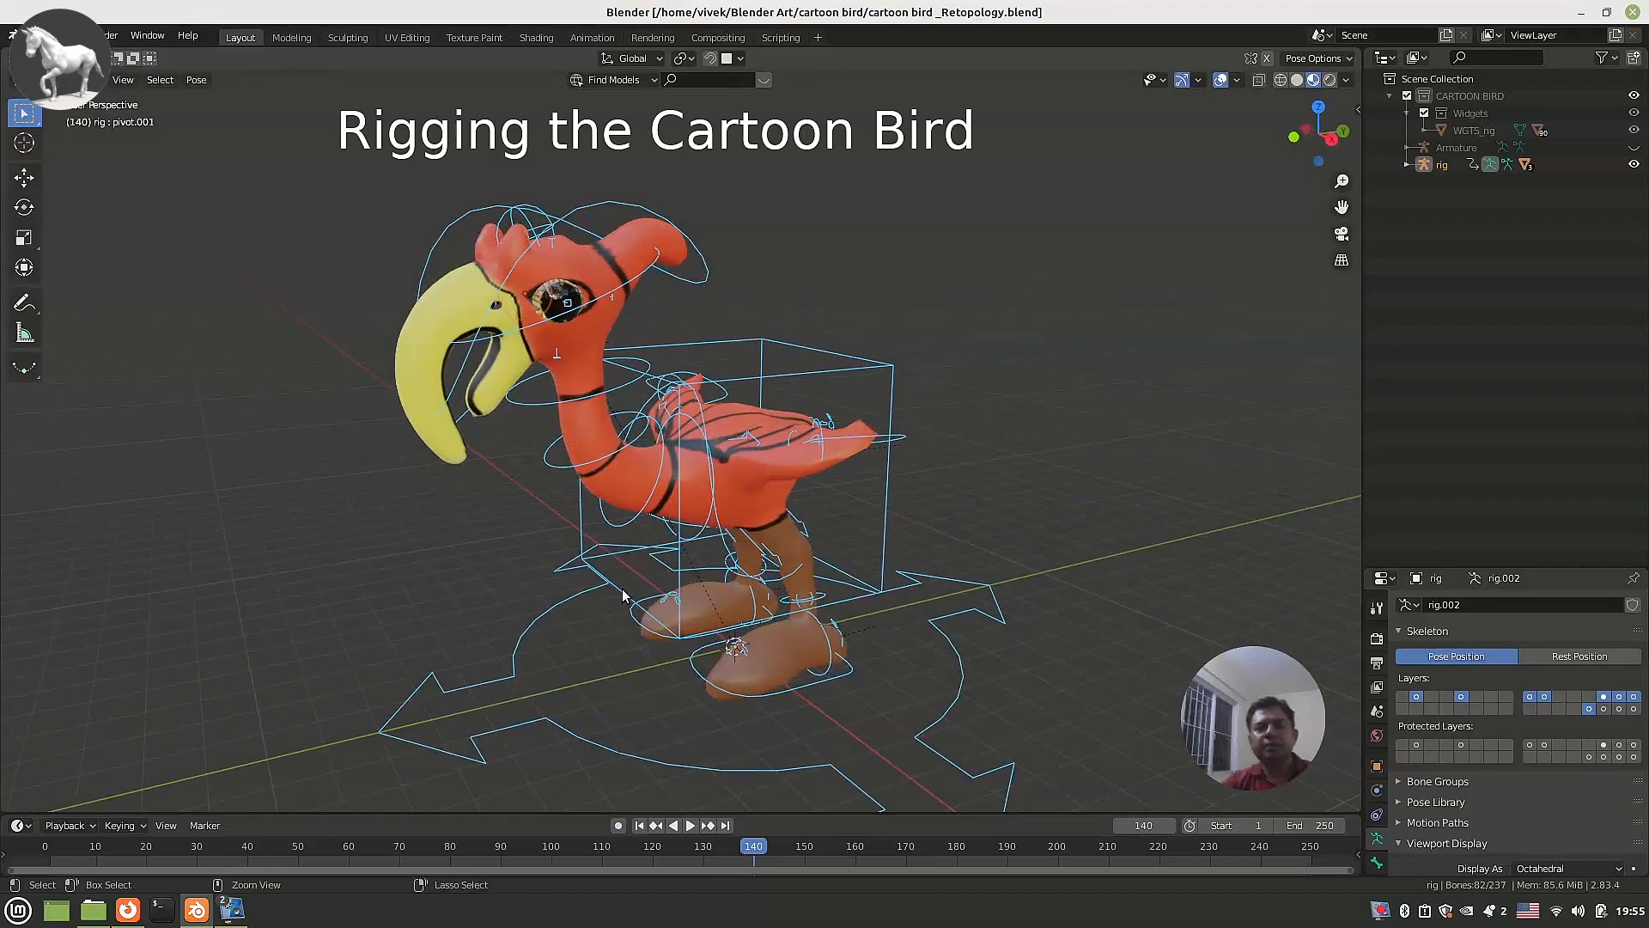